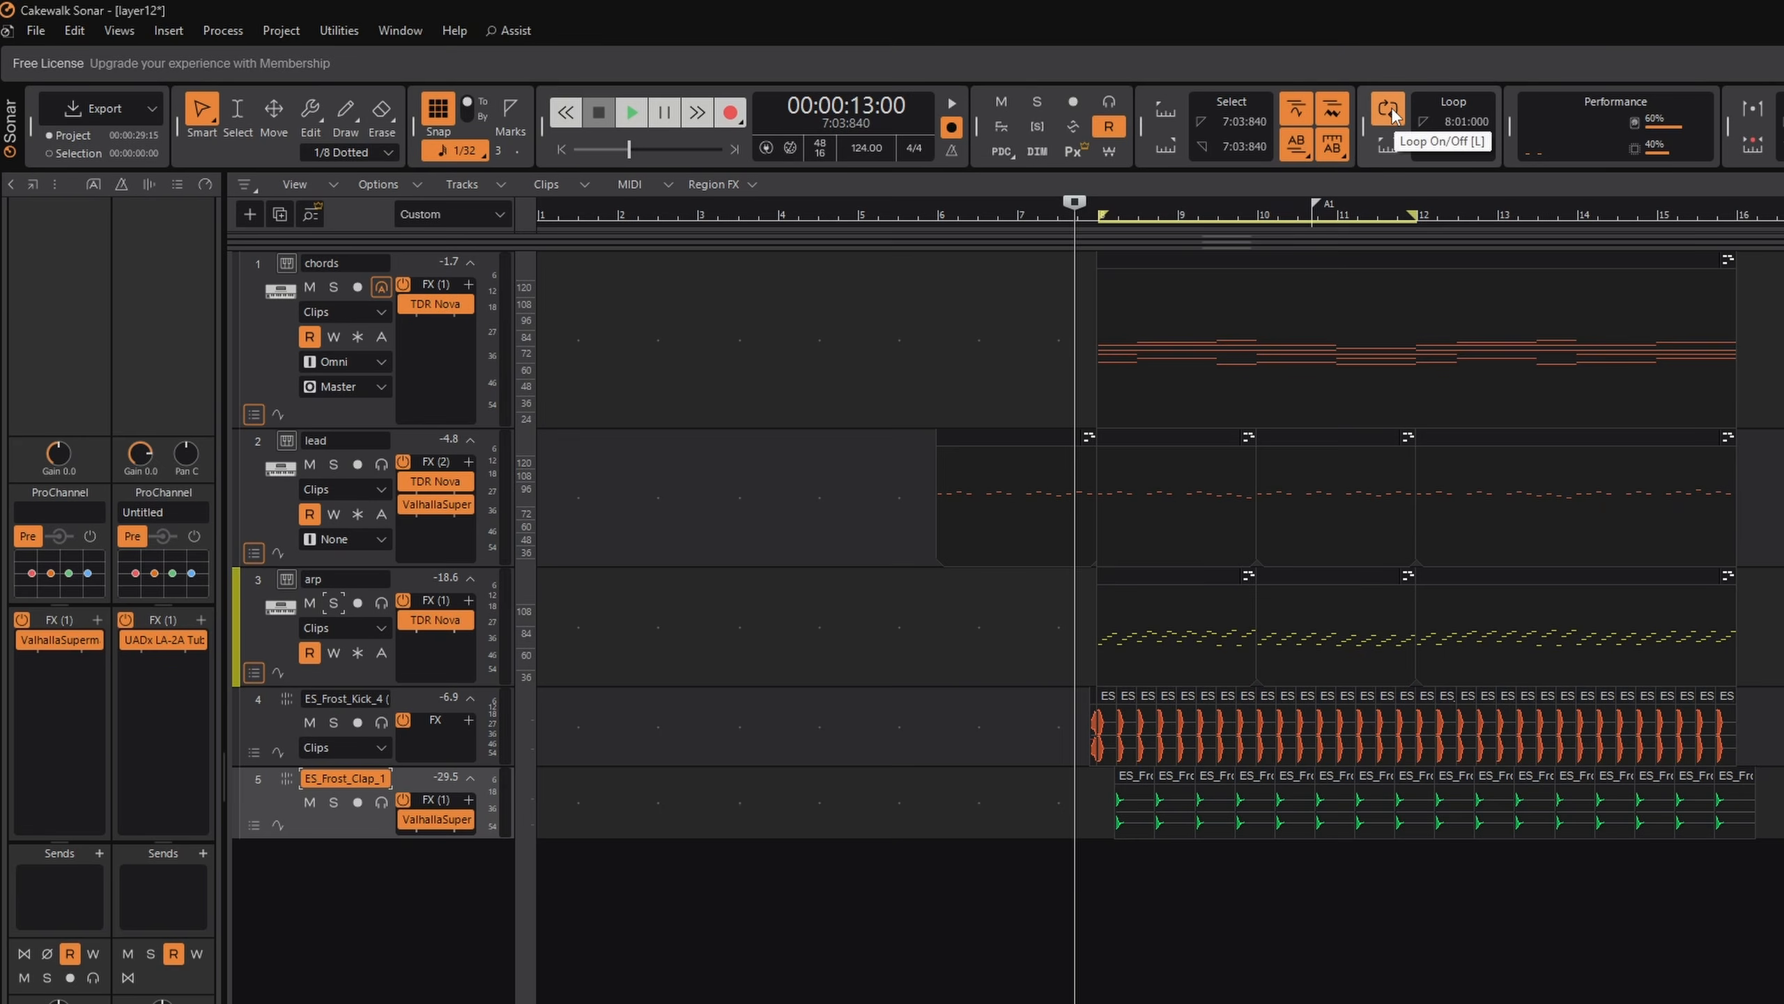
Turn off loop playback and select the chords clip in measures 8 to 16
{"action": "left_click", "coordinate": [1394, 115]}
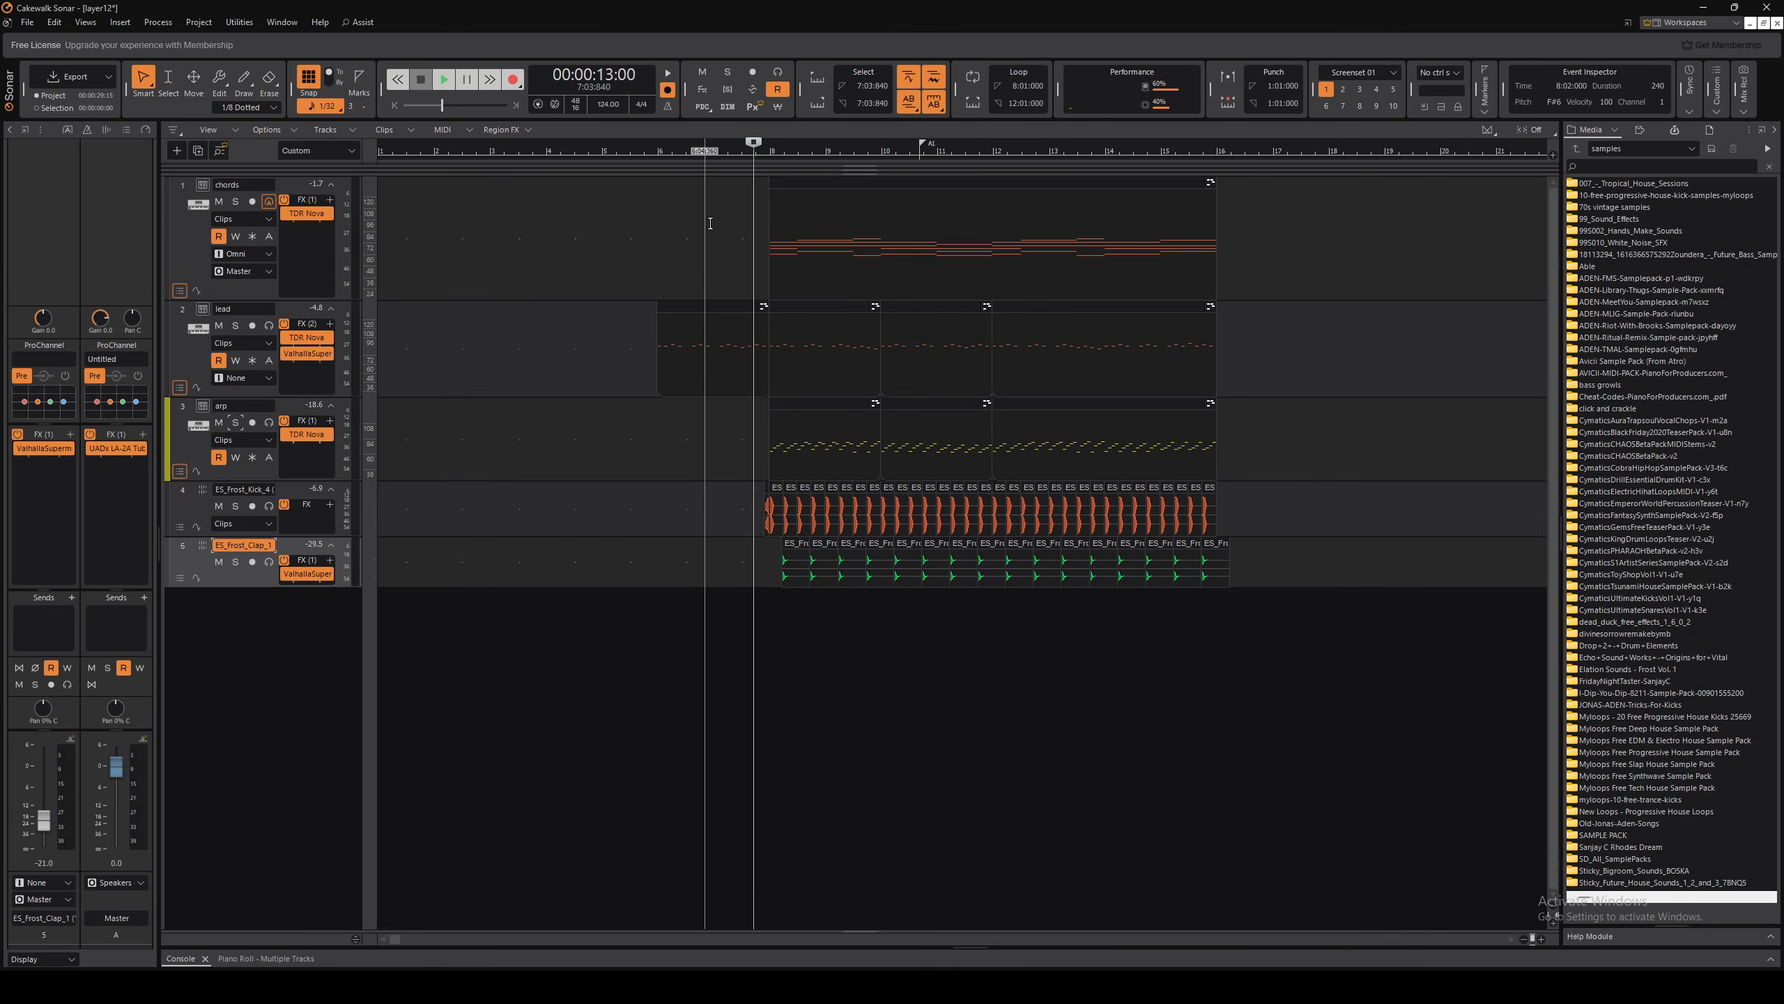
{"action": "left_click_drag", "start_coordinate": [1039, 307], "coordinate": [1308, 364]}
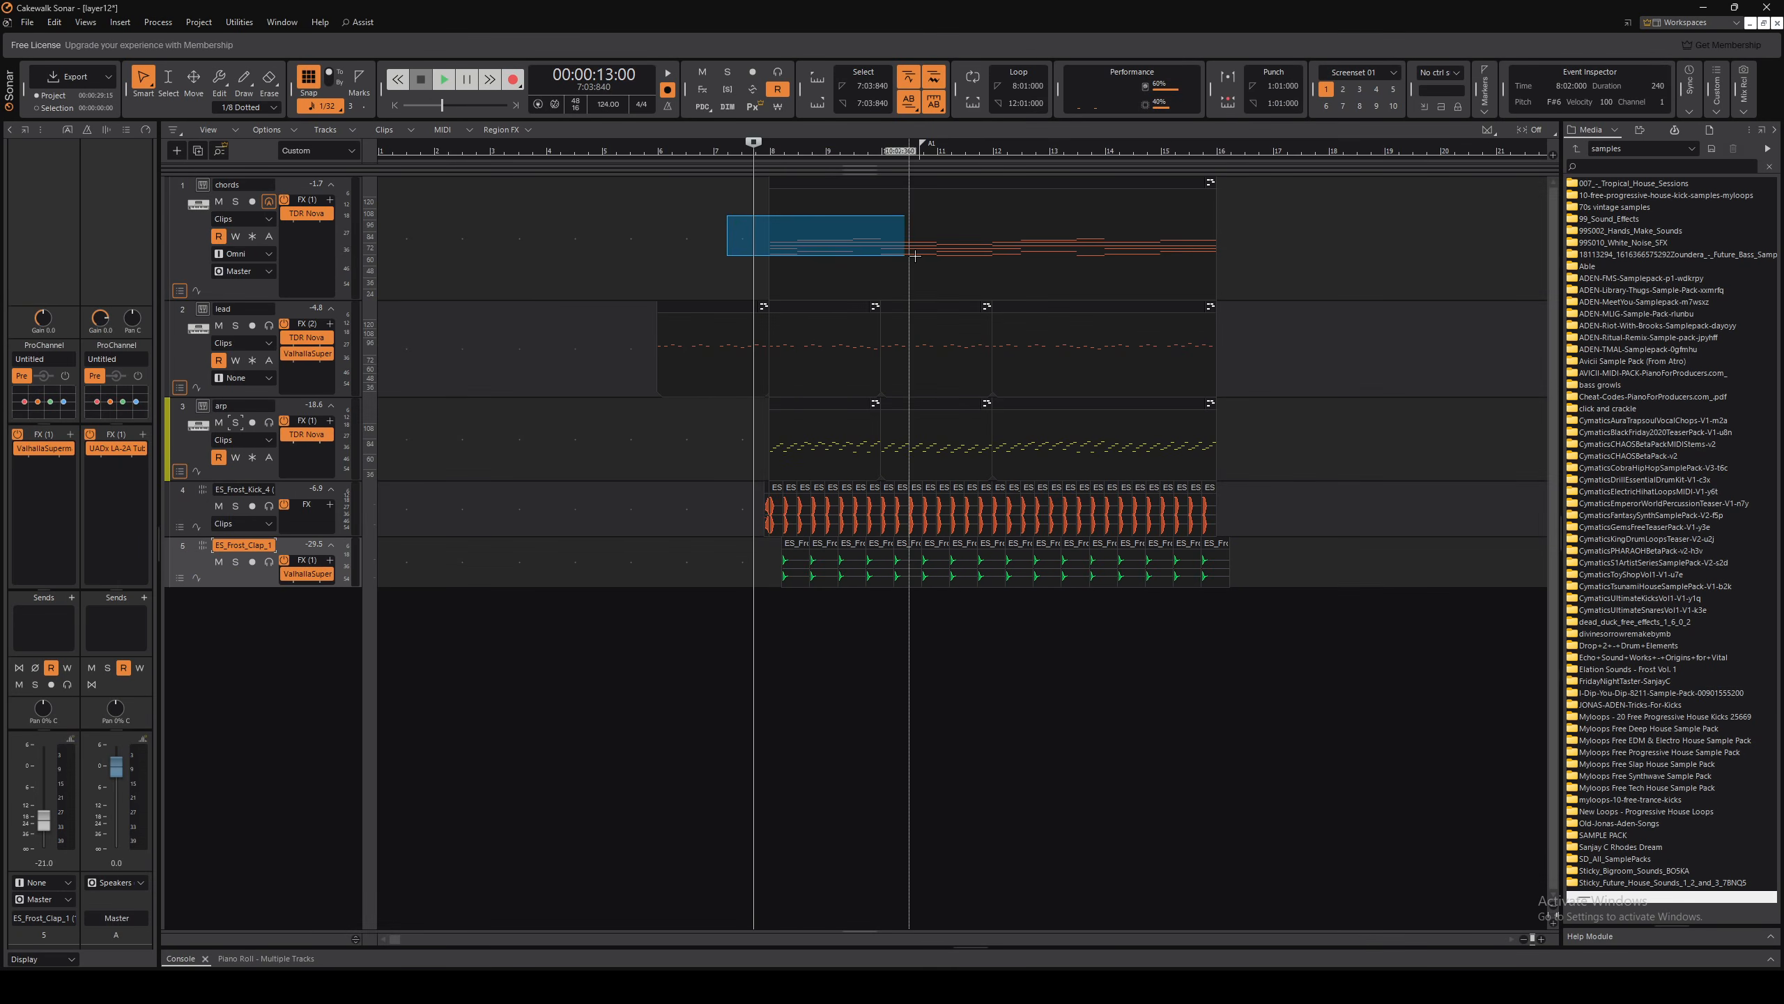
{"action": "left_click_drag", "start_coordinate": [914, 255], "coordinate": [915, 255]}
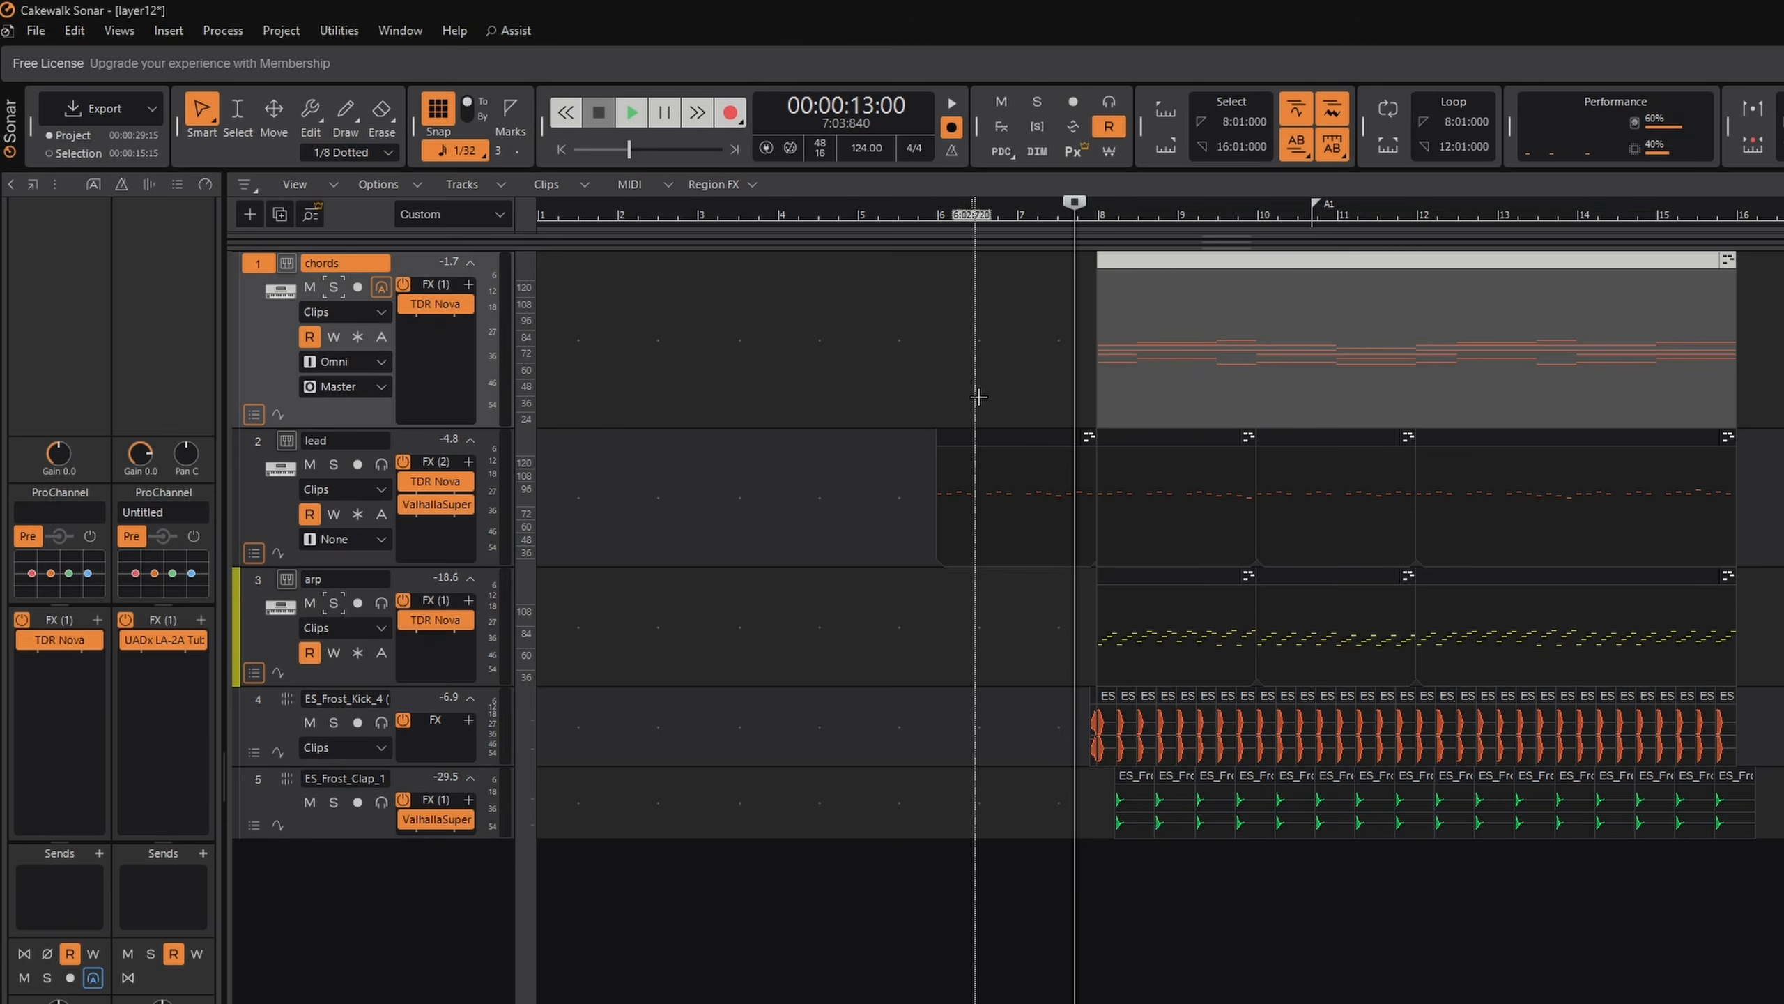
Loop the lead clip from 6:01:000 to 8:01:000 and place the playhead just before it at 5:04:720
{"action": "left_click", "coordinate": [998, 492]}
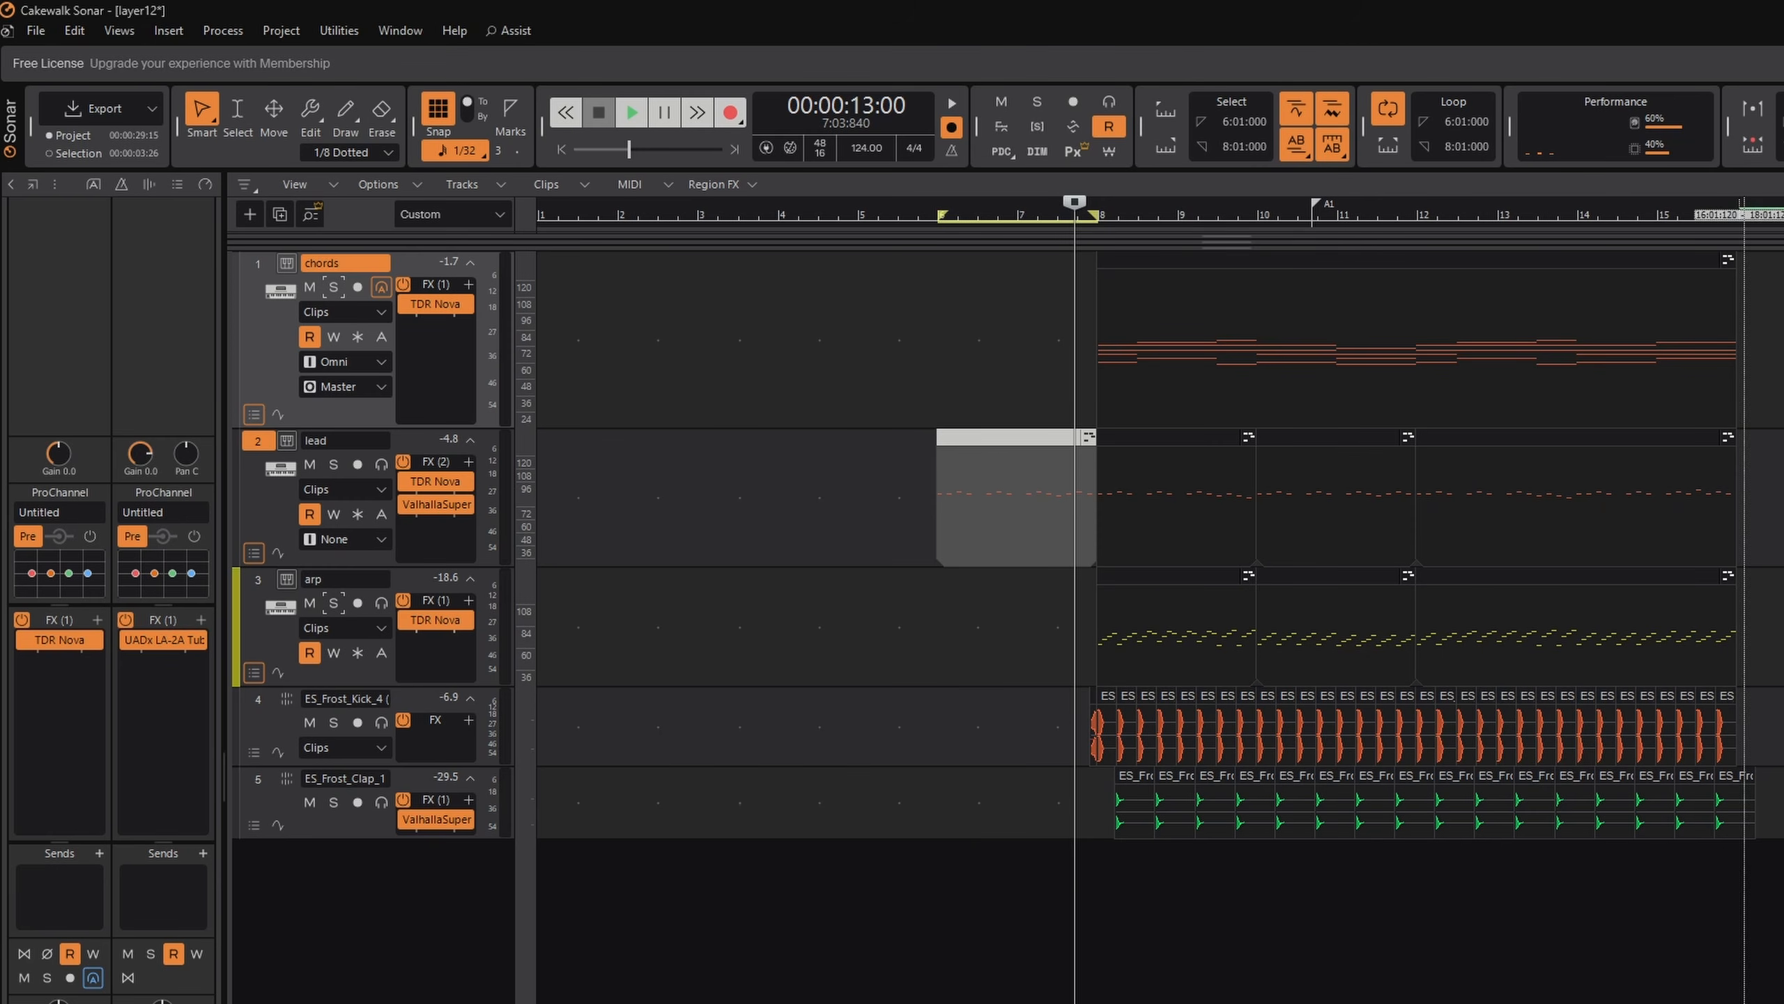
{"action": "left_click", "coordinate": [1778, 213]}
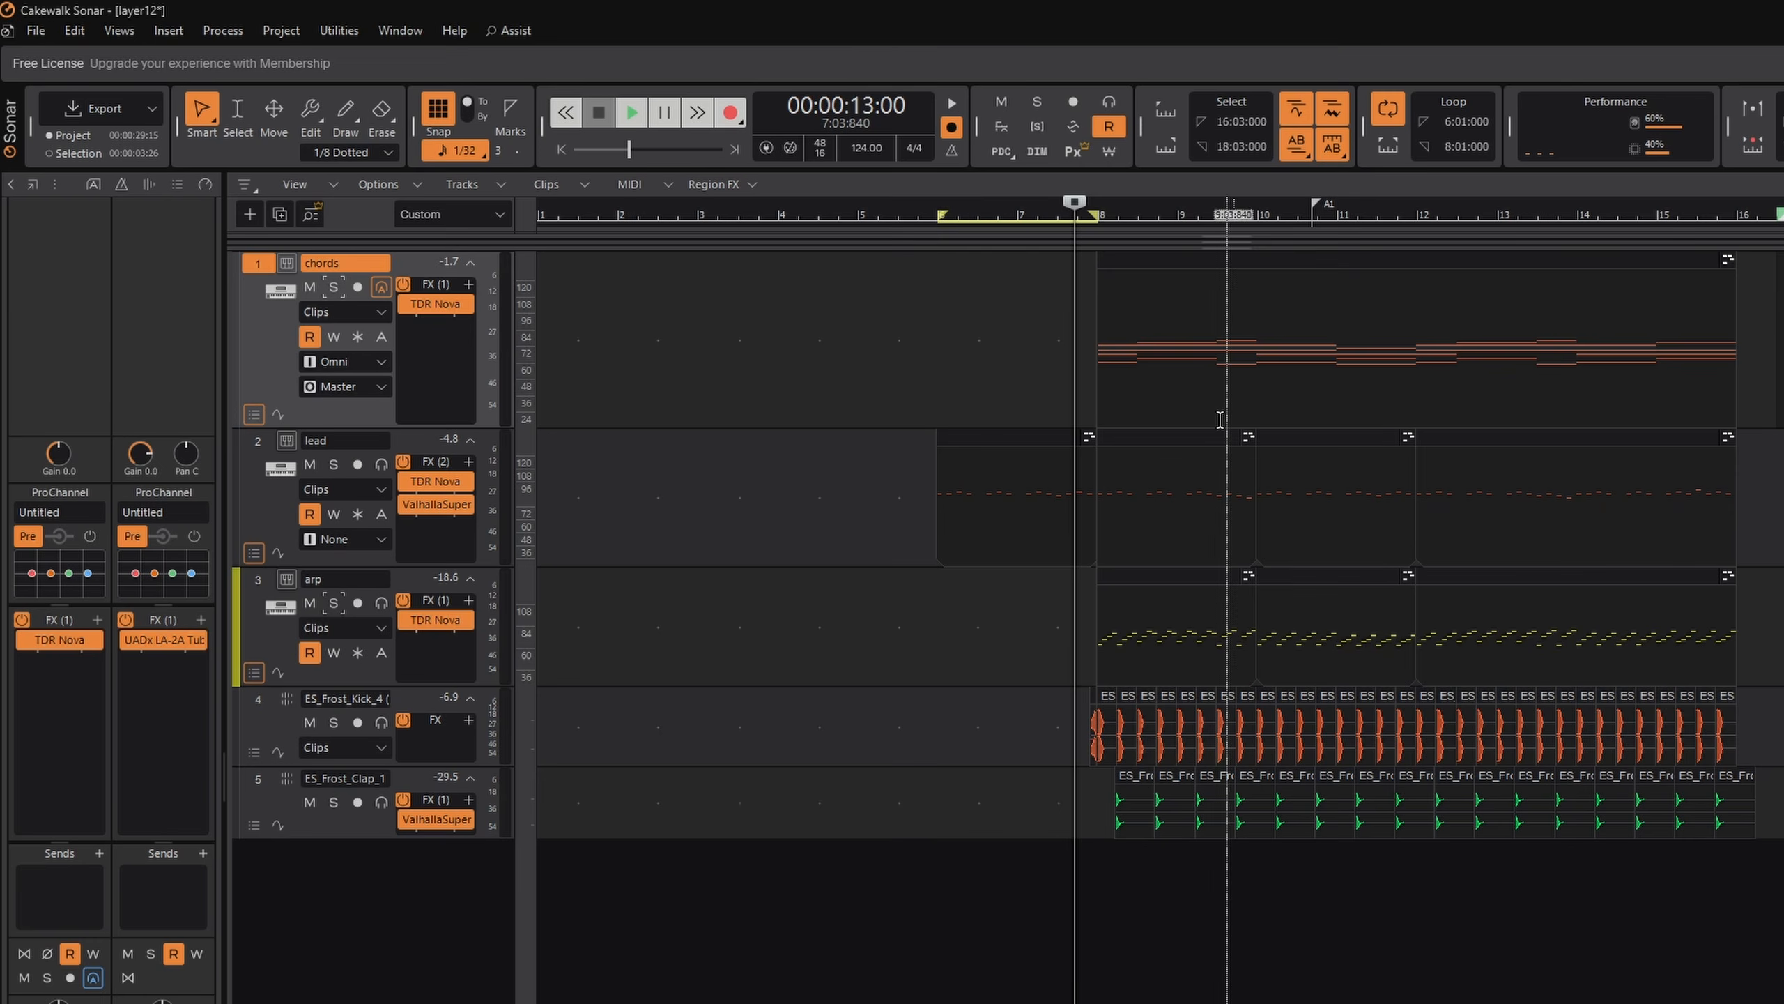
{"action": "left_click", "coordinate": [932, 454]}
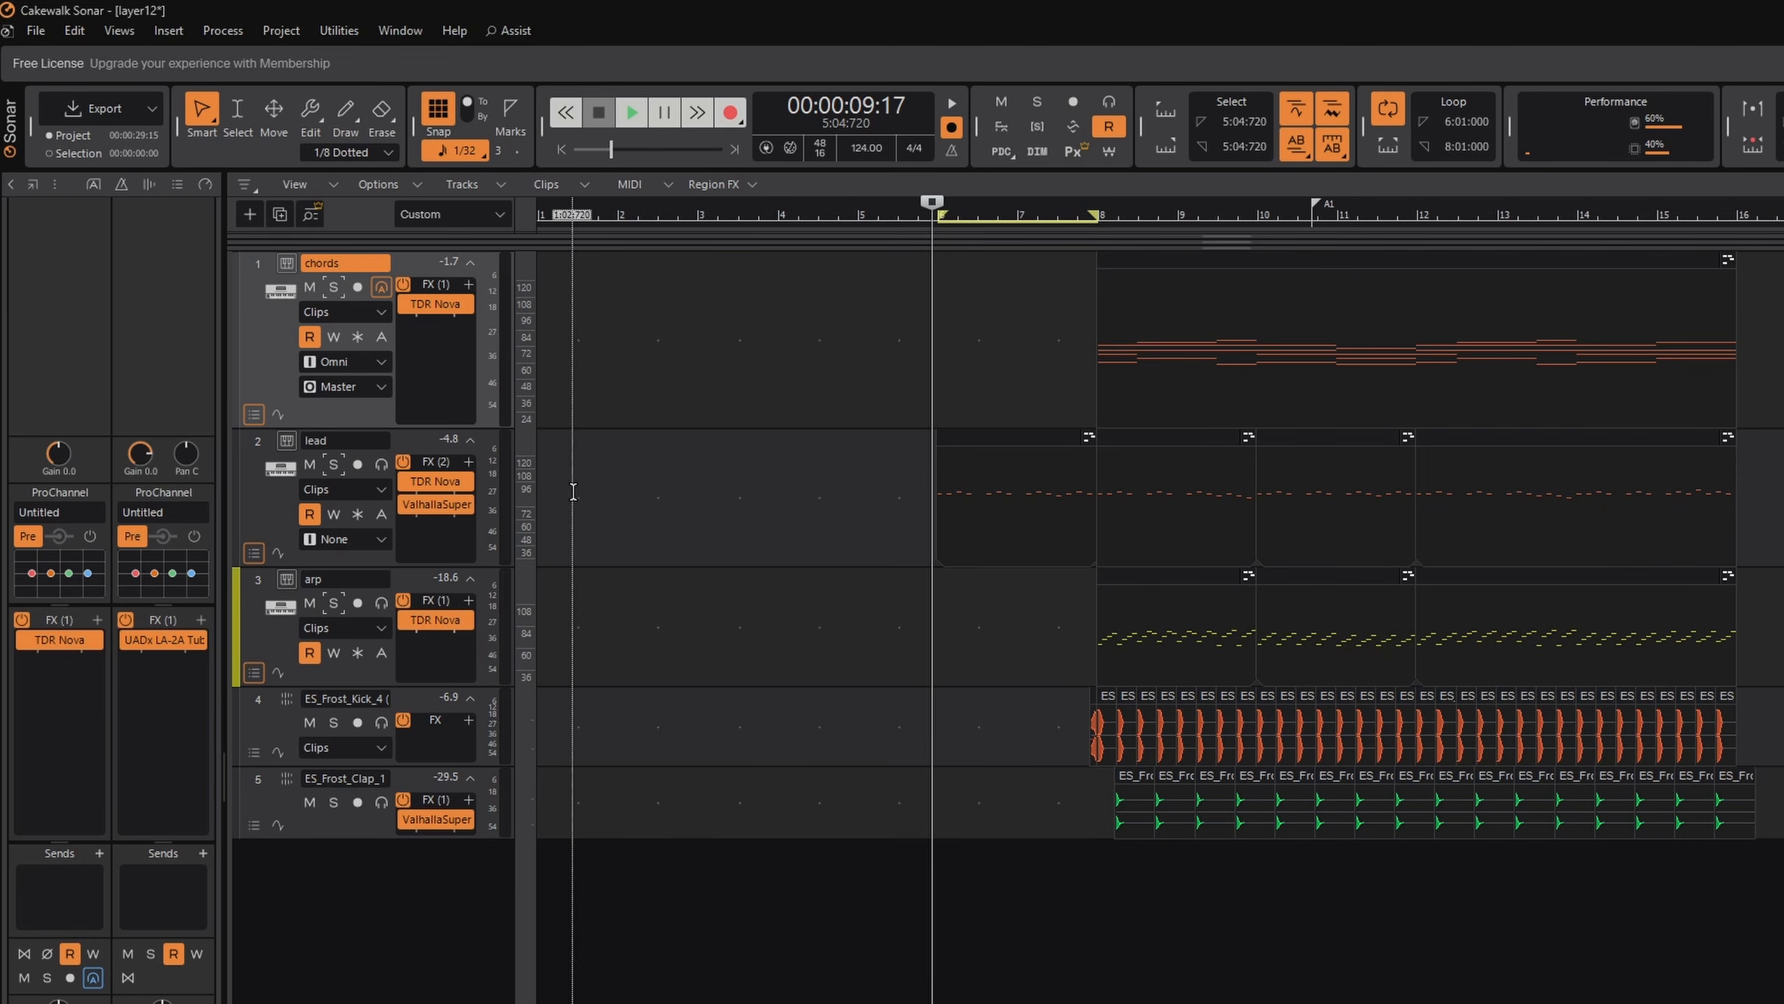
Solo the lead track and play back its looped section briefly before stopping
{"action": "left_click", "coordinate": [327, 466]}
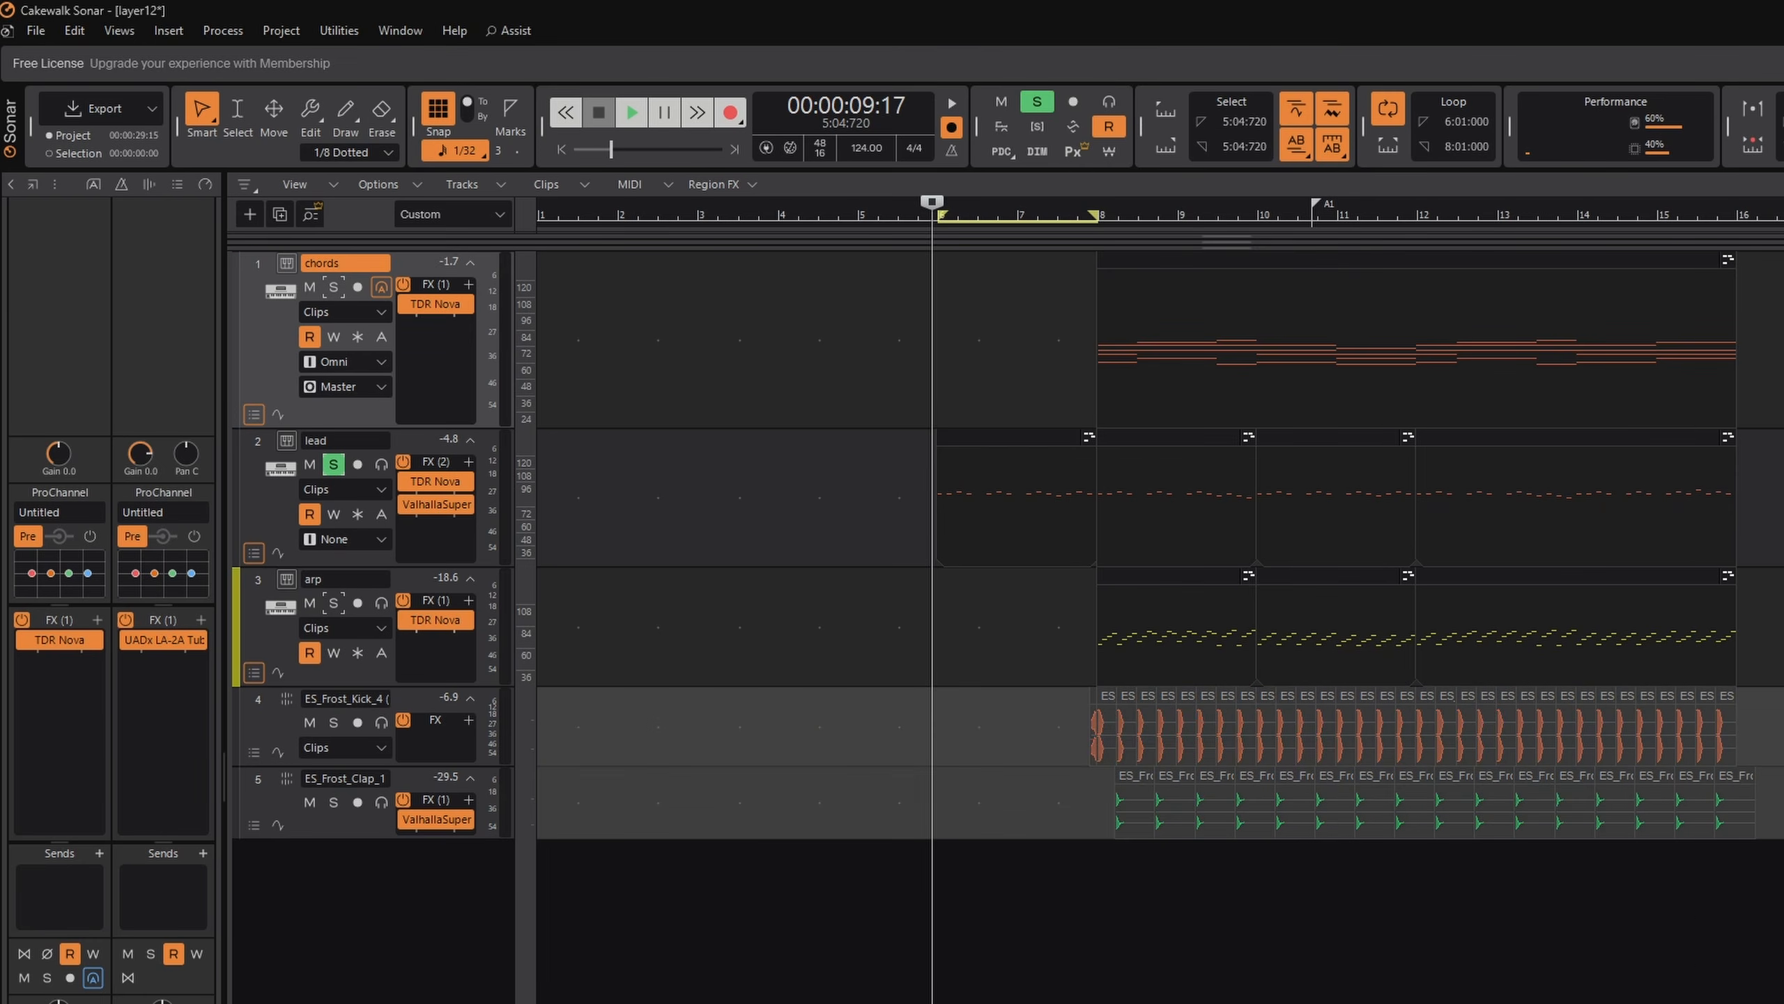
{"action": "key", "text": "space"}
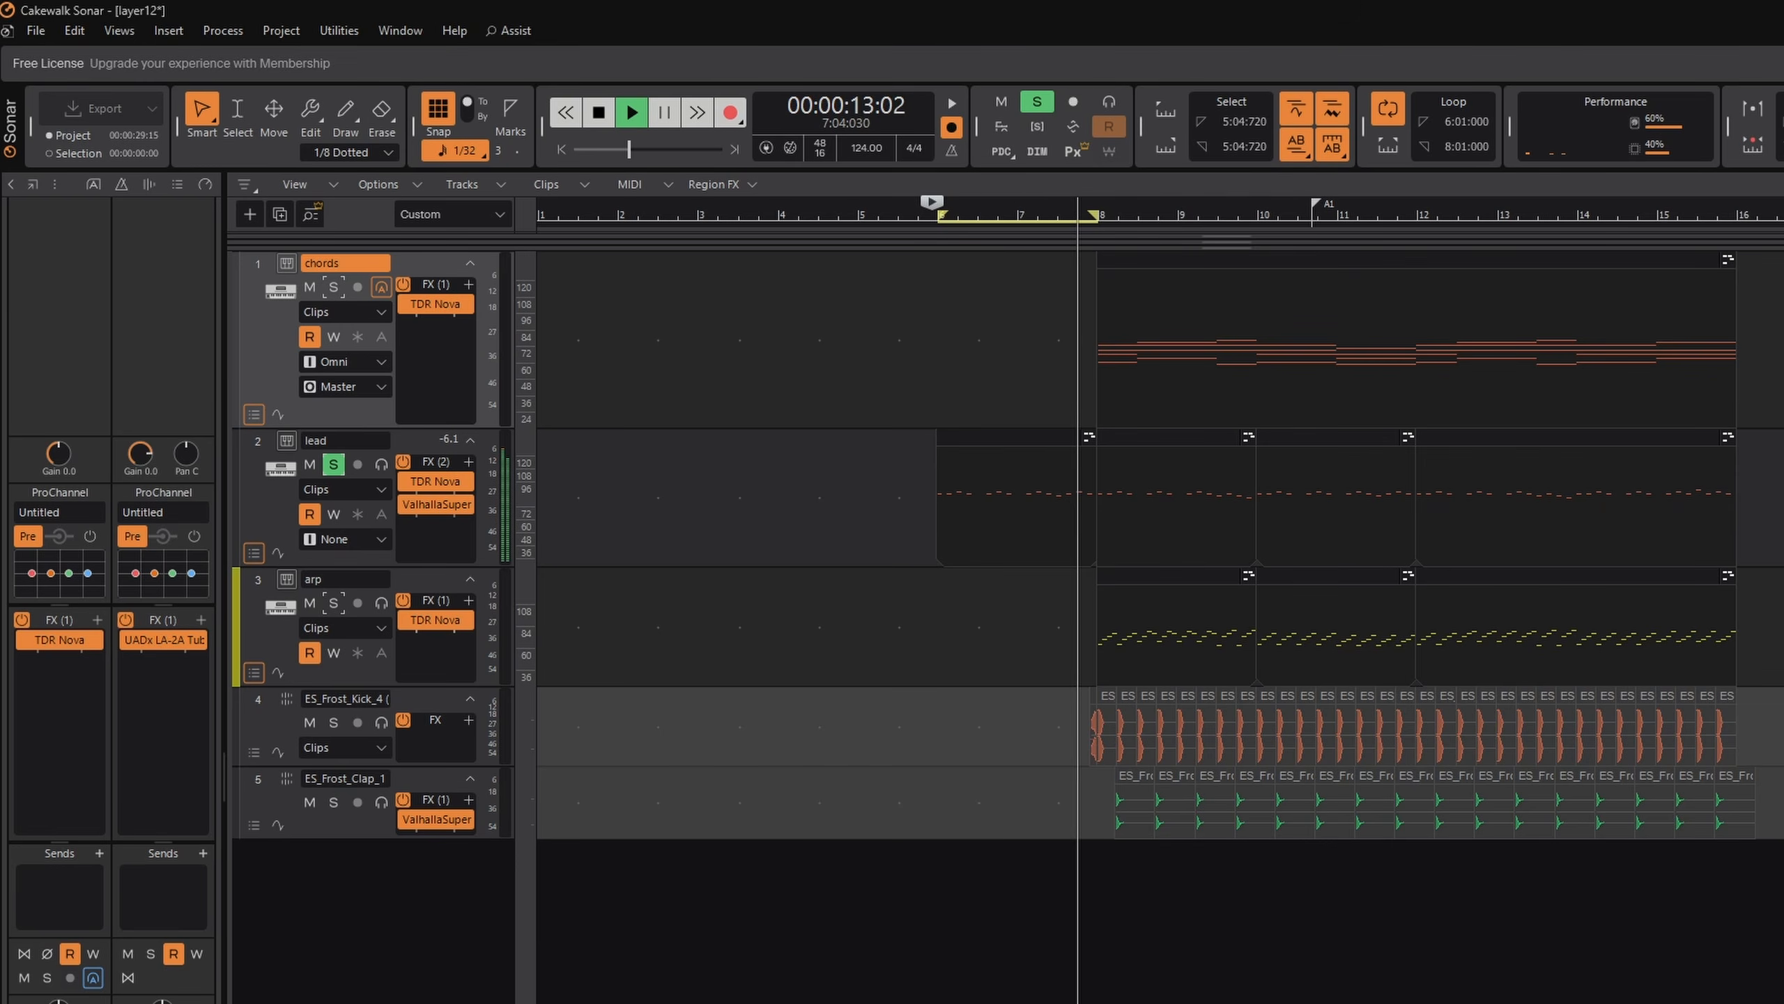
{"action": "key", "text": "space"}
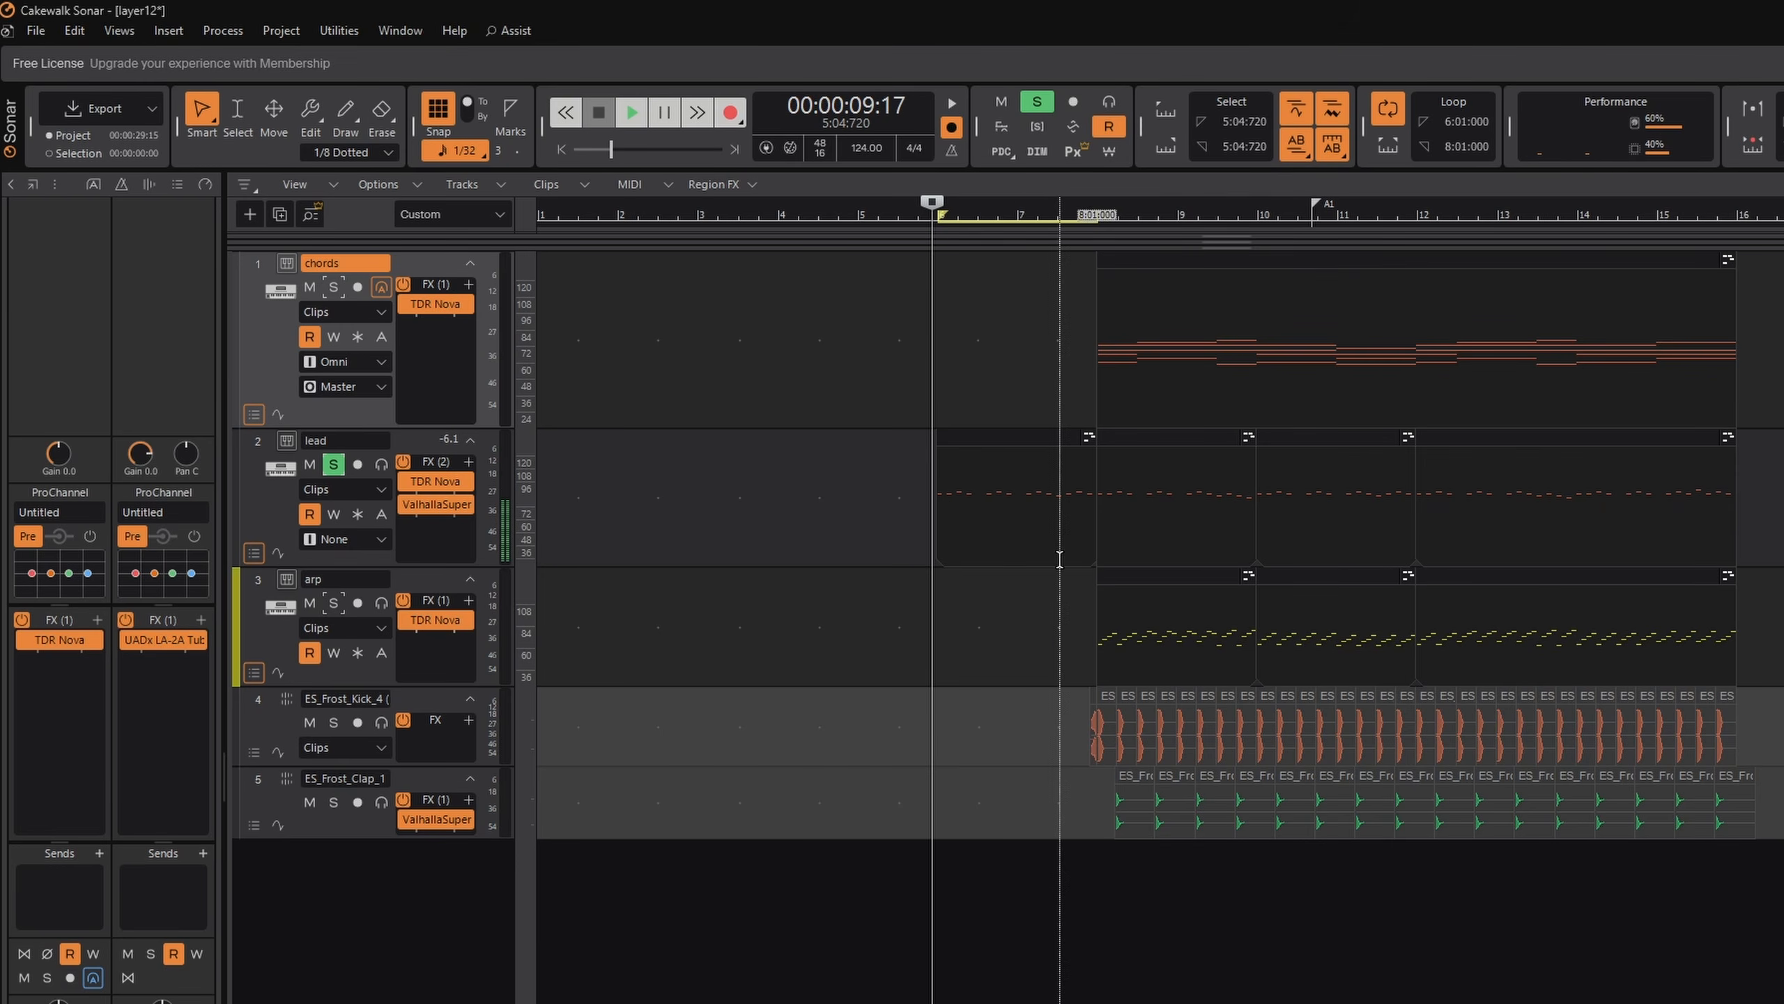
Loop the two lead clips over measures 8 to 12, and next the clips of the first four tracks over measures 6 to 16
{"action": "left_click_drag", "start_coordinate": [1170, 457], "coordinate": [1305, 497]}
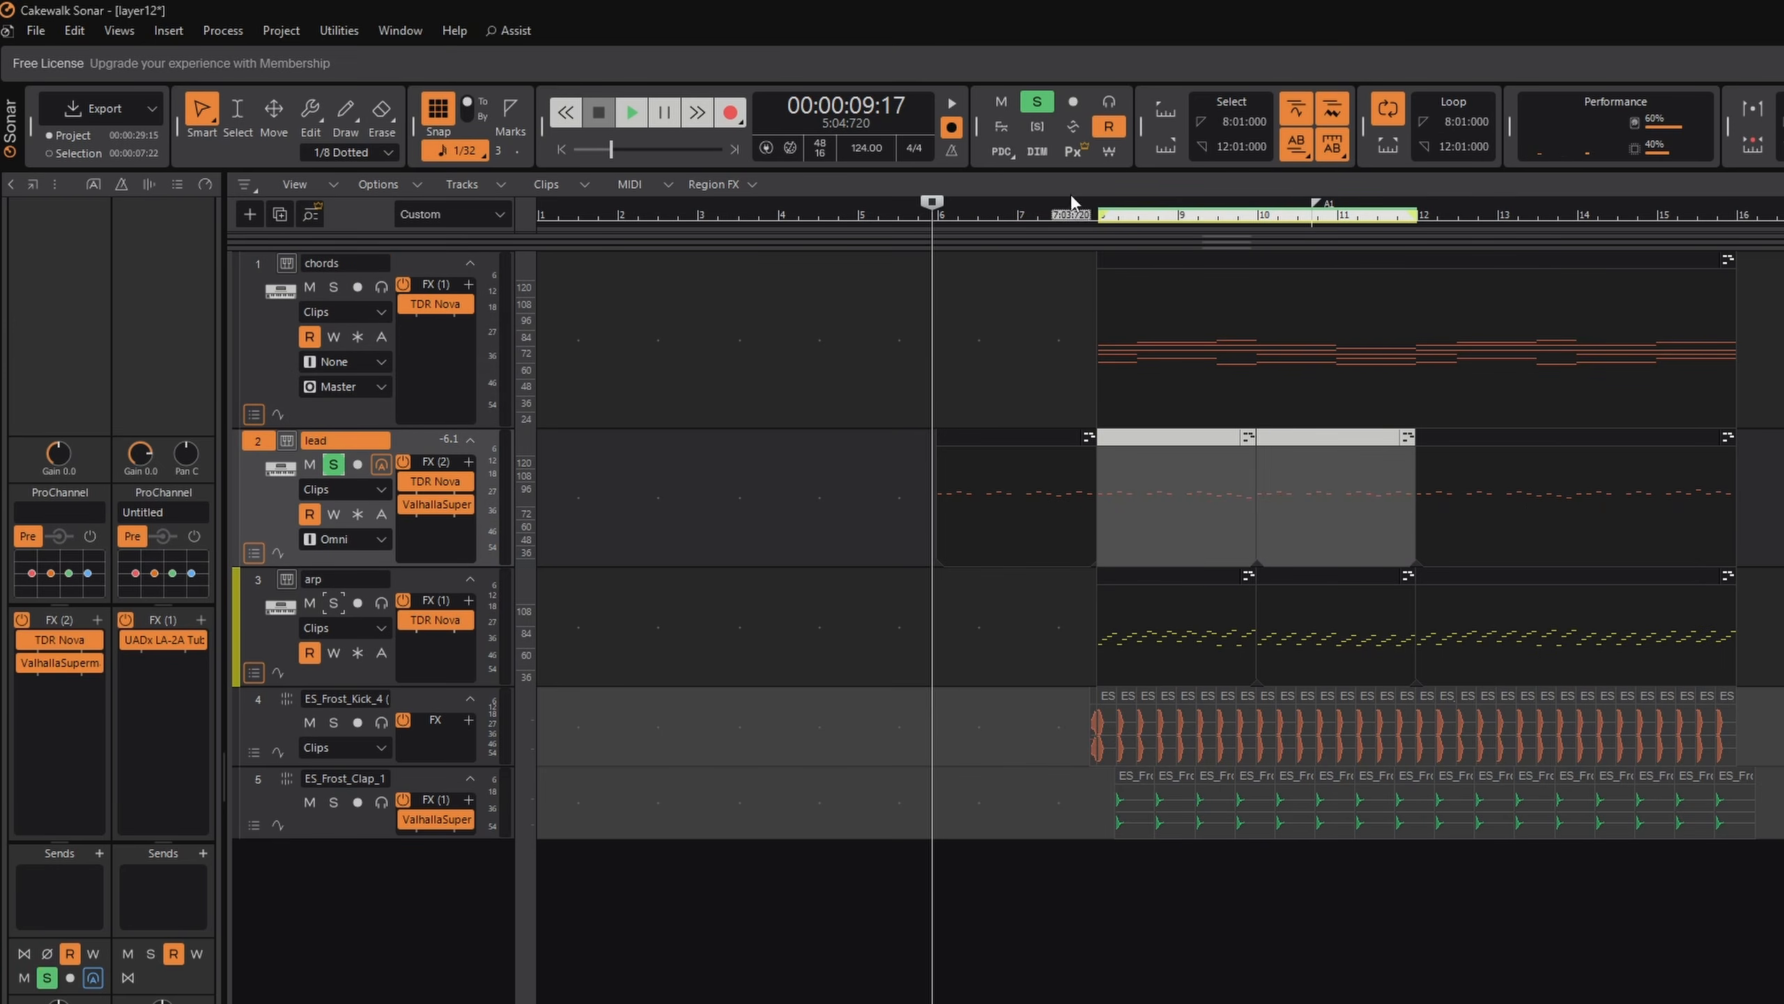
{"action": "left_click", "coordinate": [1138, 504]}
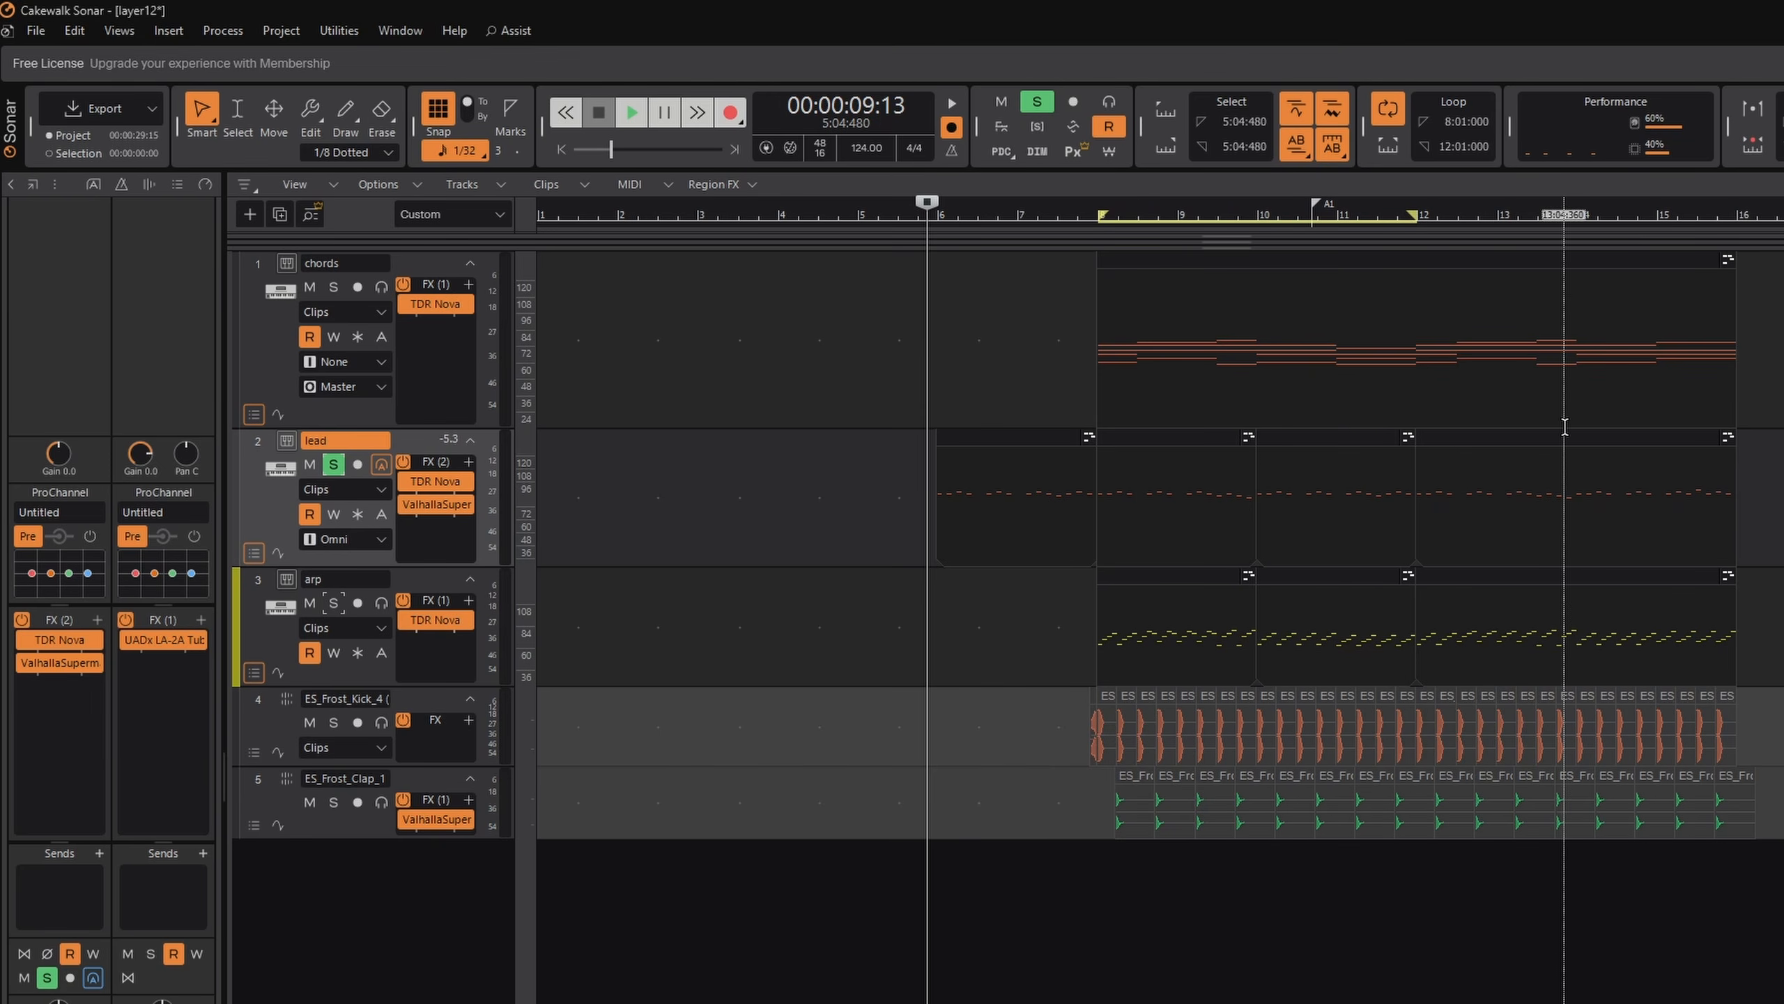
{"action": "mouse_move", "coordinate": [1008, 315]}
{"action": "left_mouse_down"}
{"action": "mouse_move", "coordinate": [1030, 349]}
{"action": "mouse_move", "coordinate": [1780, 734]}
{"action": "left_mouse_up"}
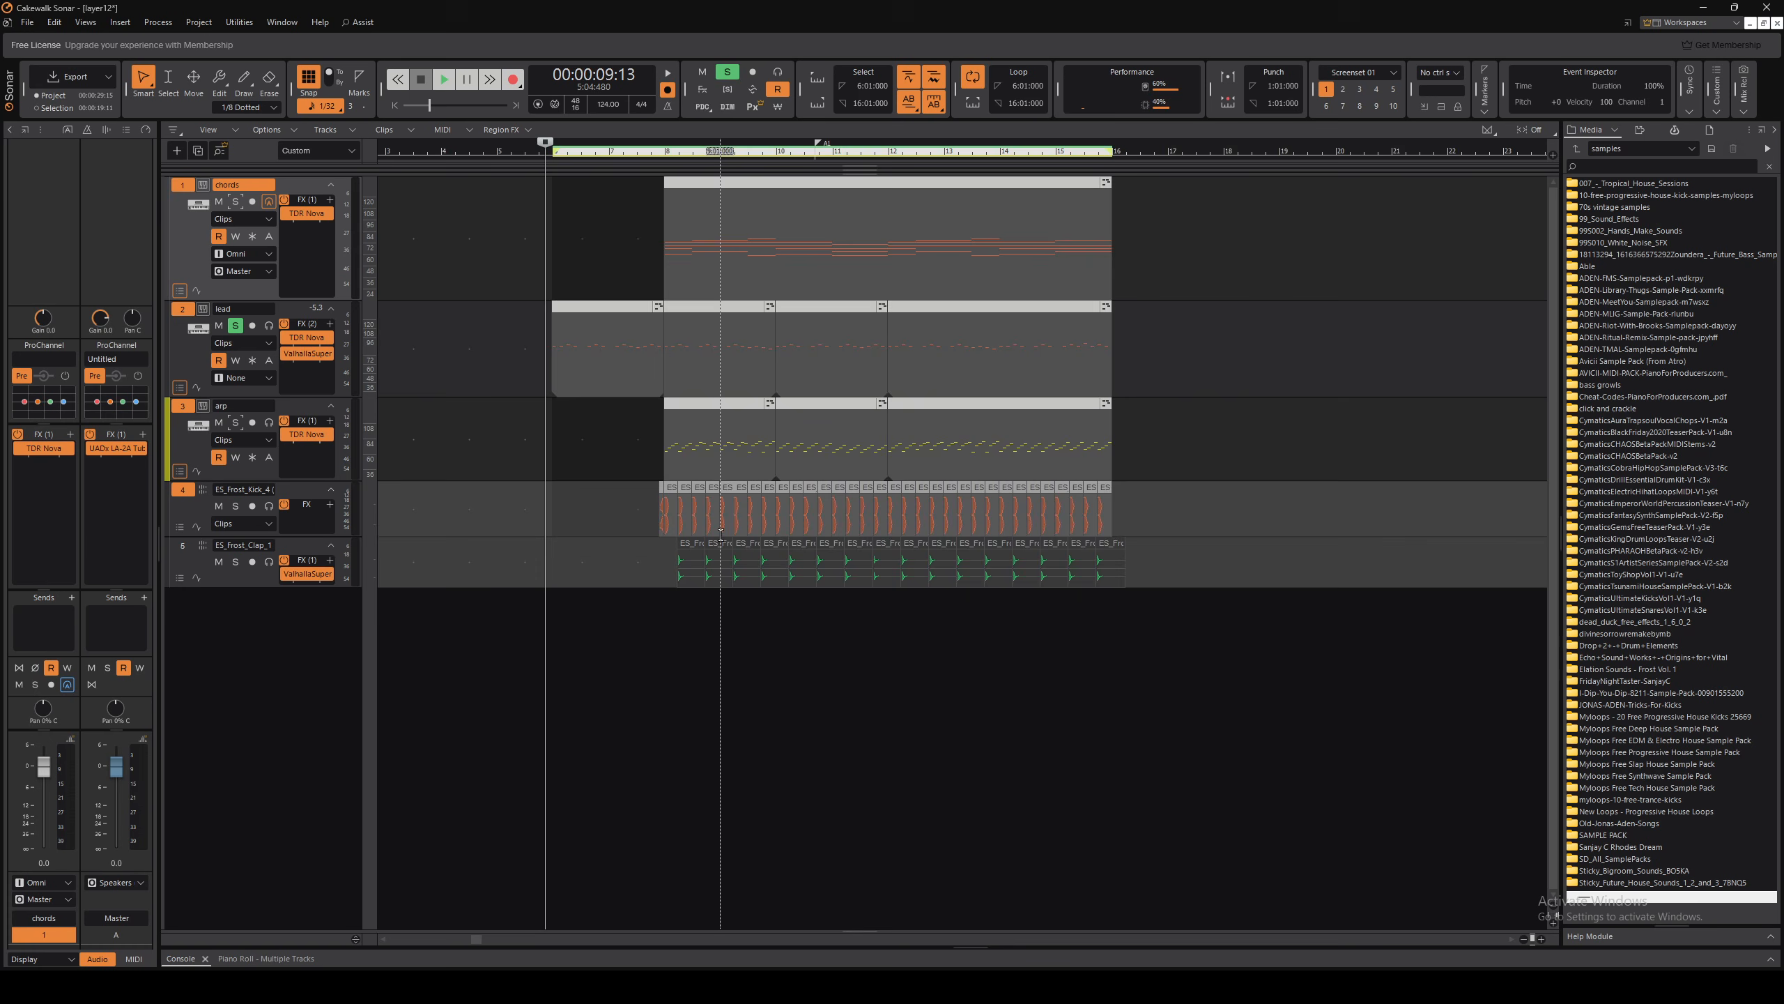
{"action": "key", "text": "ctrl+Left"}
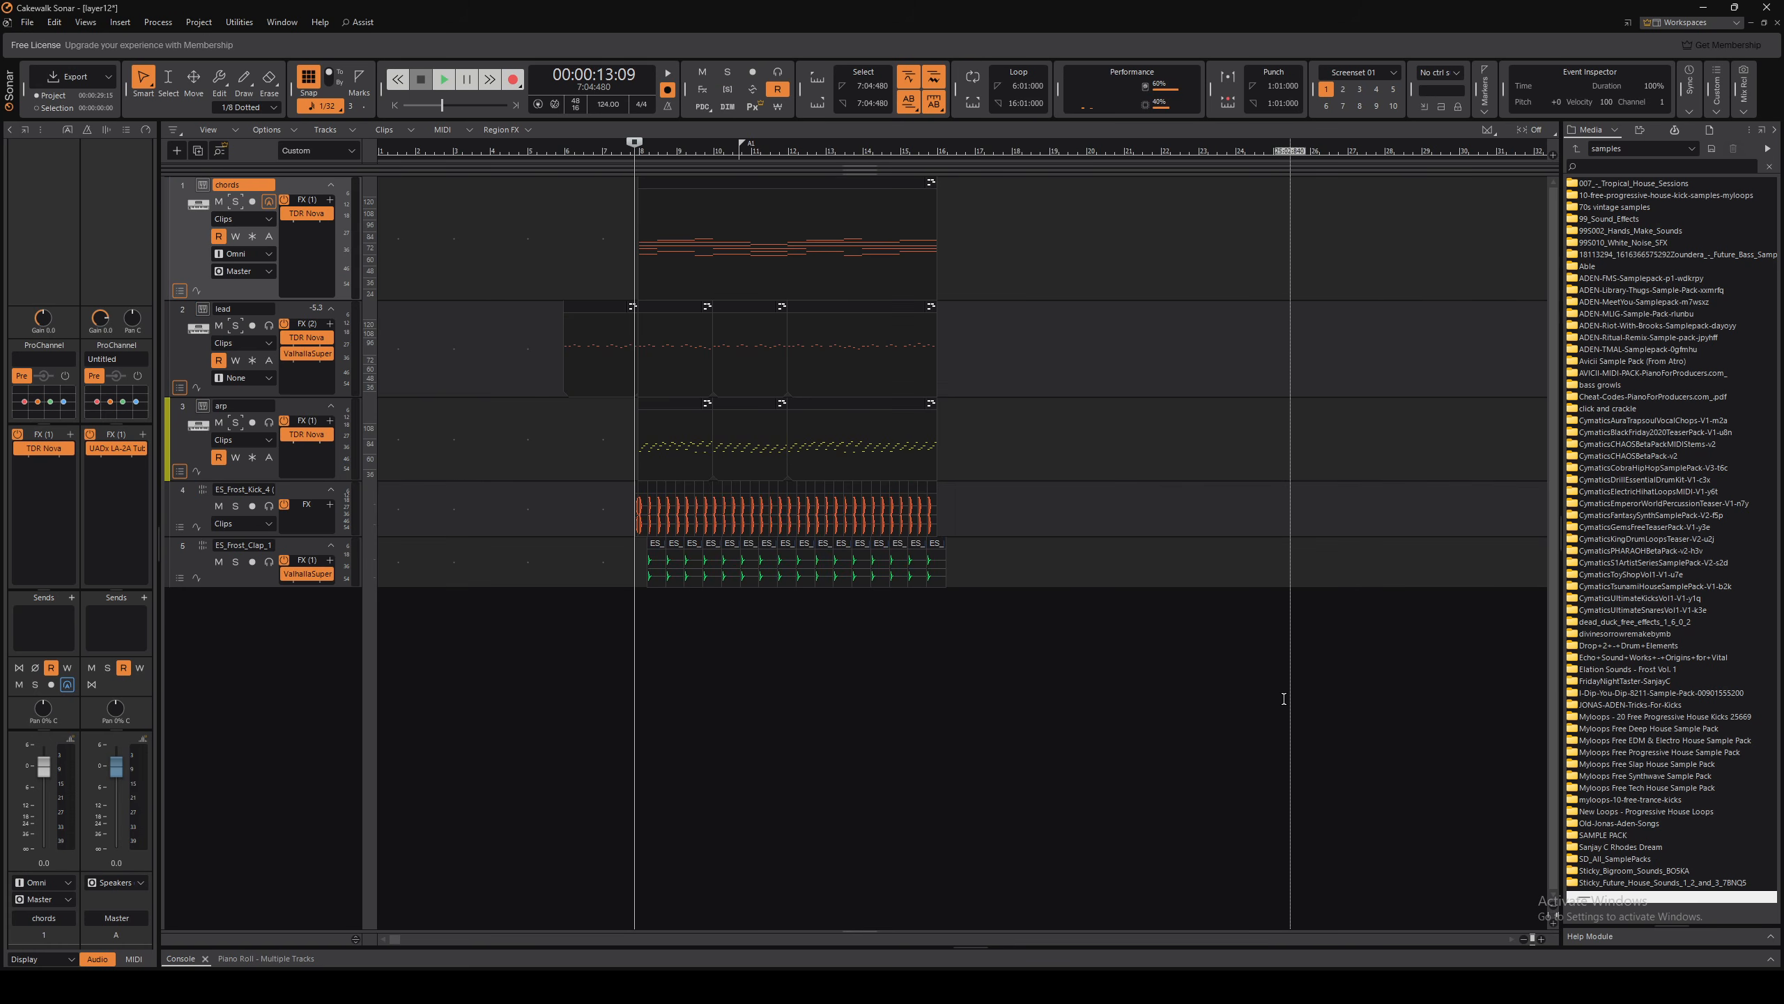
Toggle the Inspector, the Browser and the Control Bar out of view and back again
{"action": "key", "text": "i"}
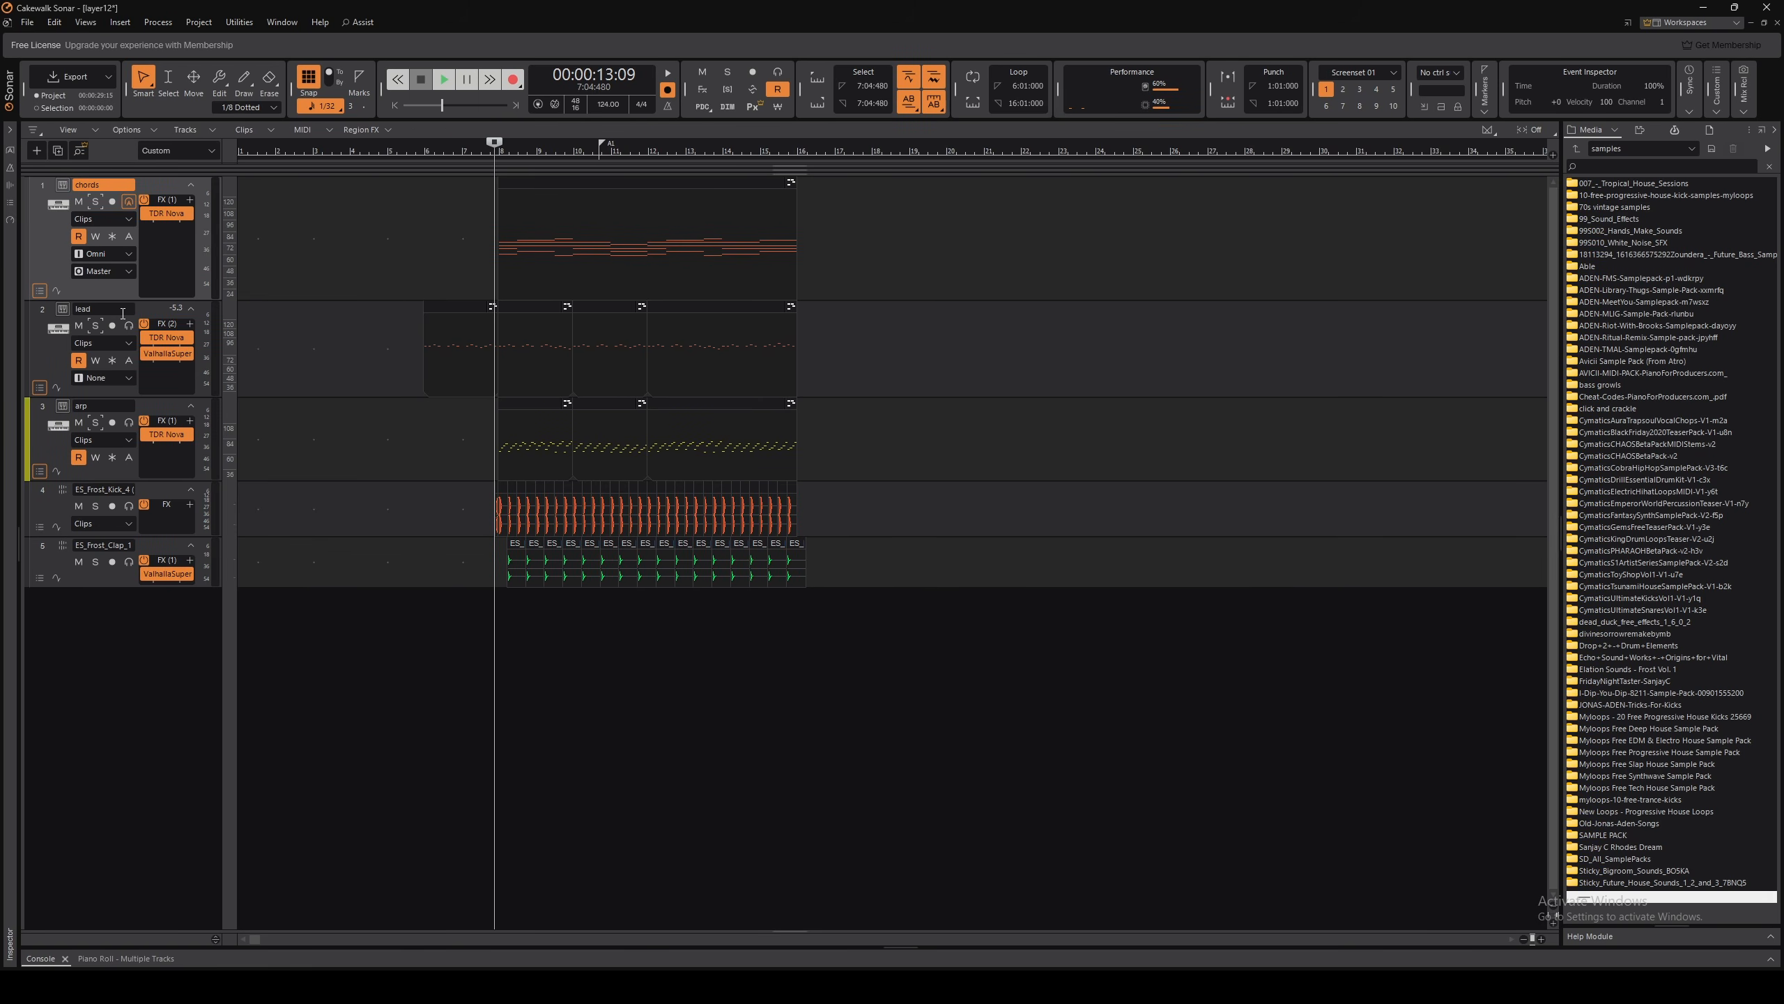
{"action": "key", "text": "i"}
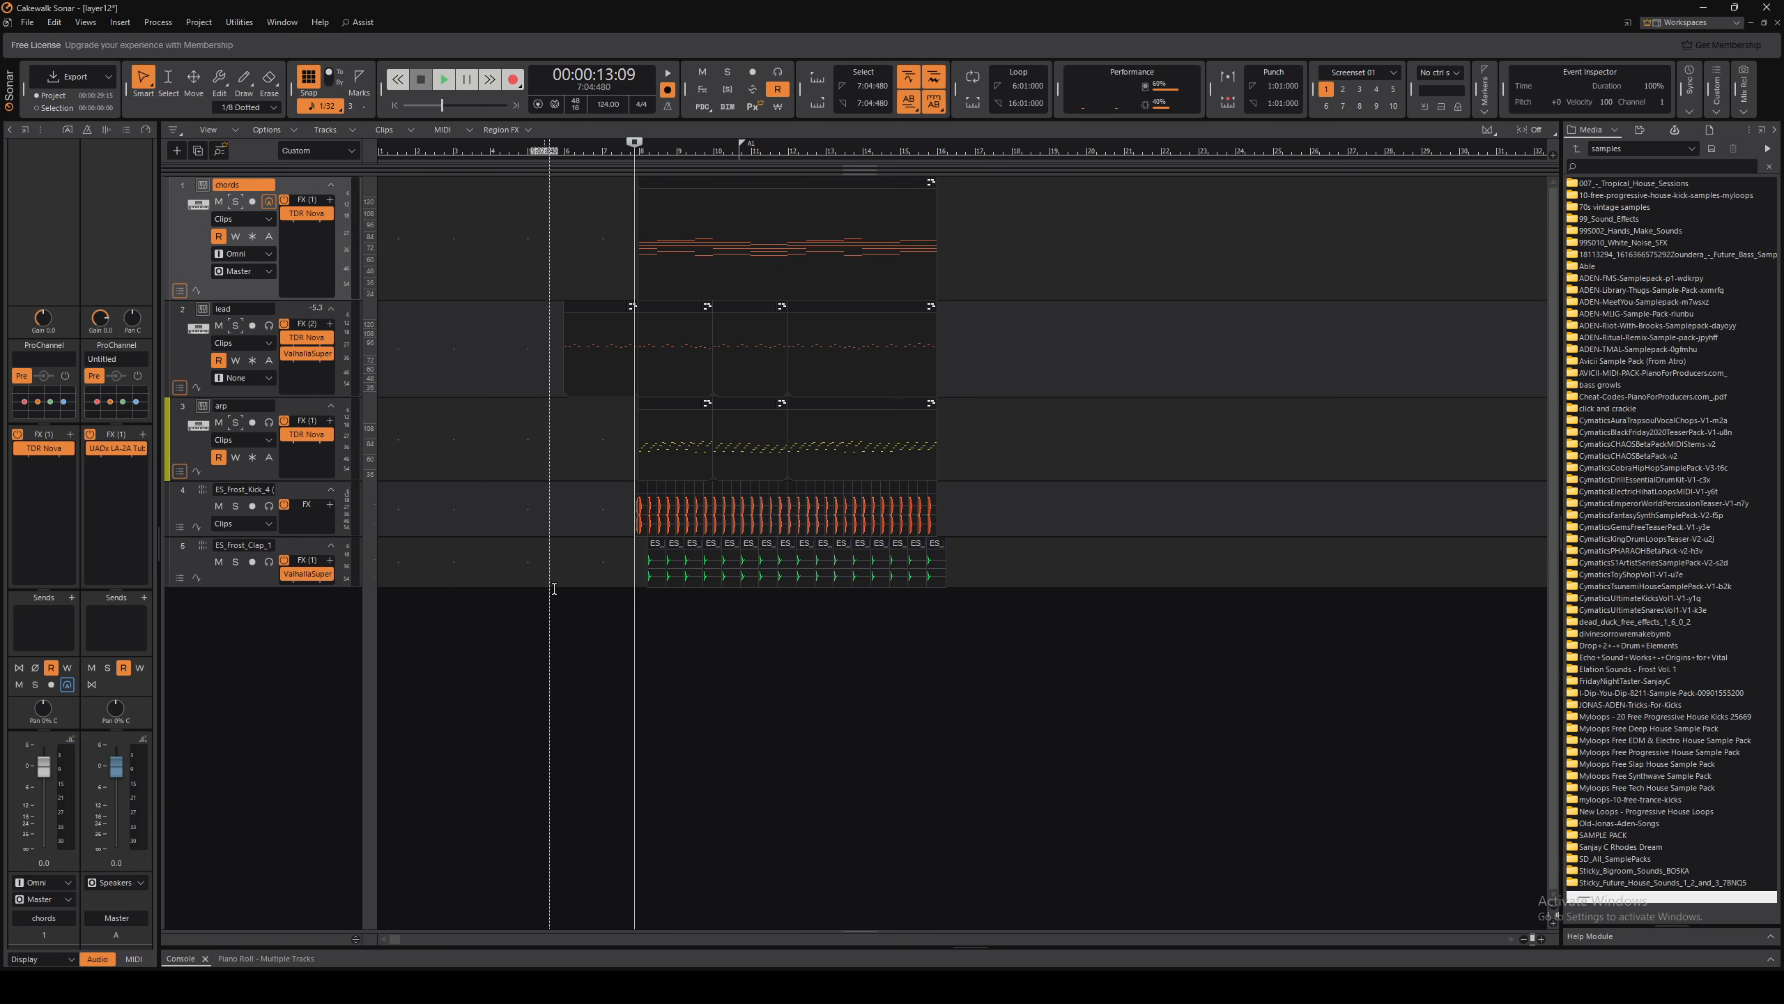
{"action": "key", "text": "b"}
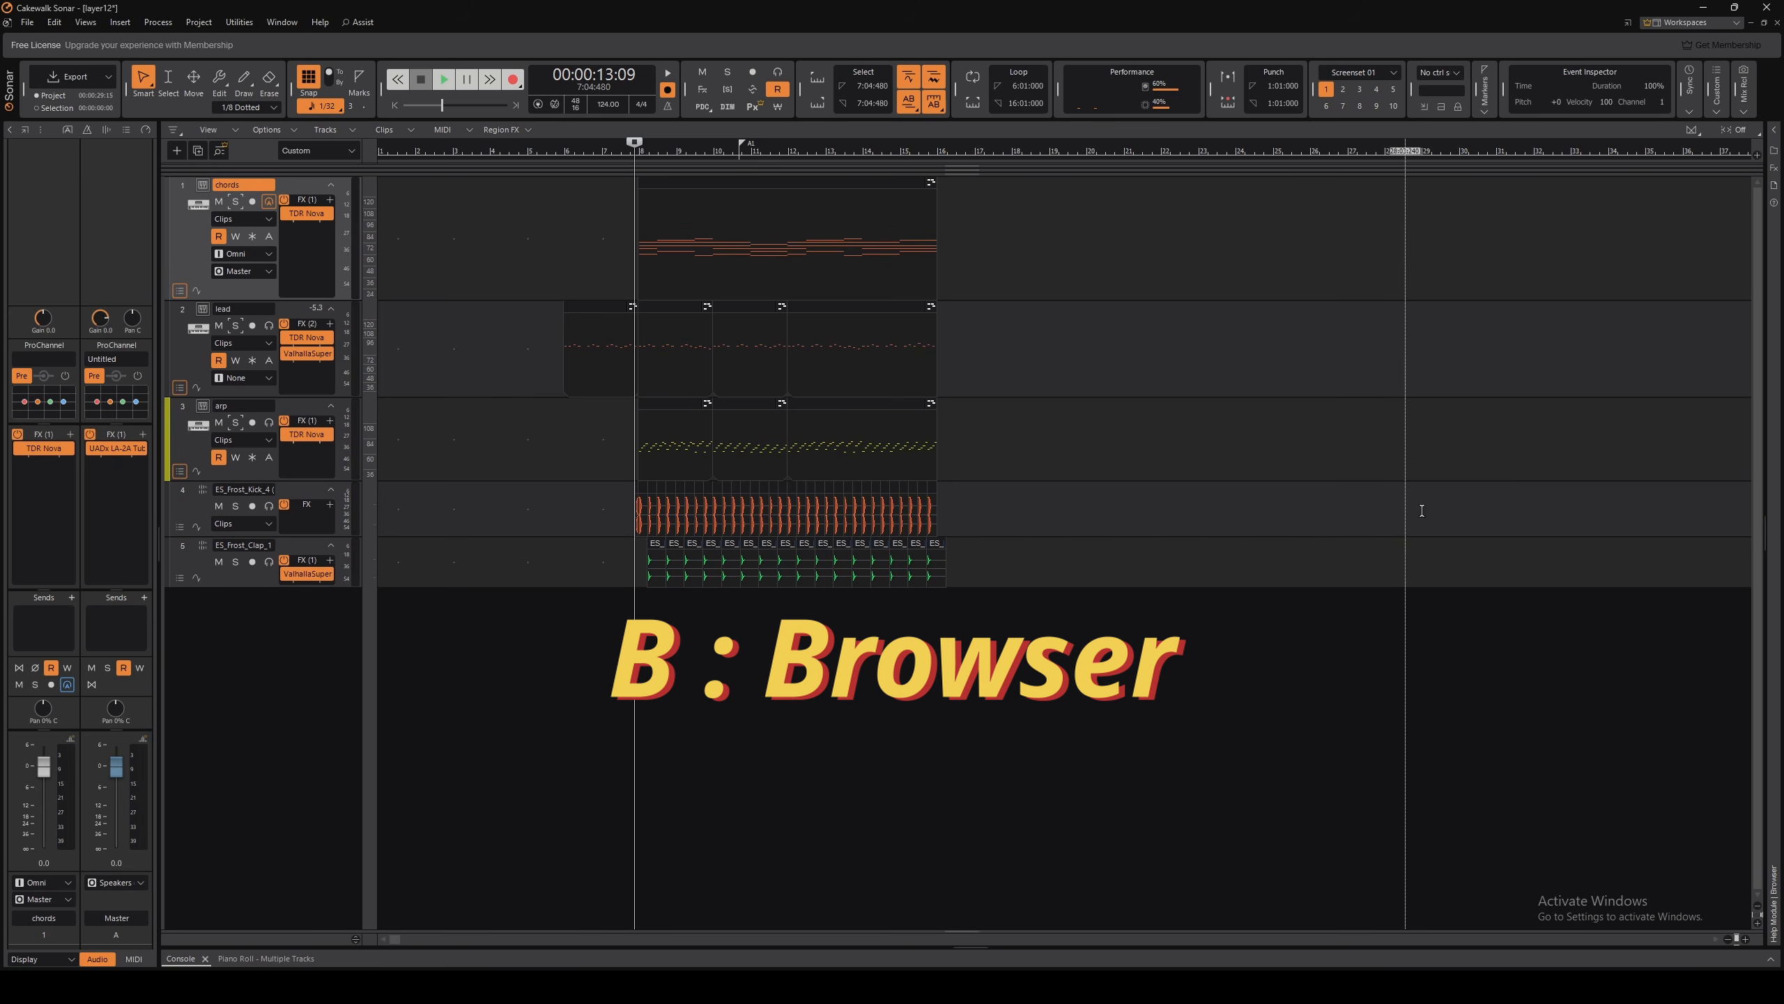
{"action": "key", "text": "b"}
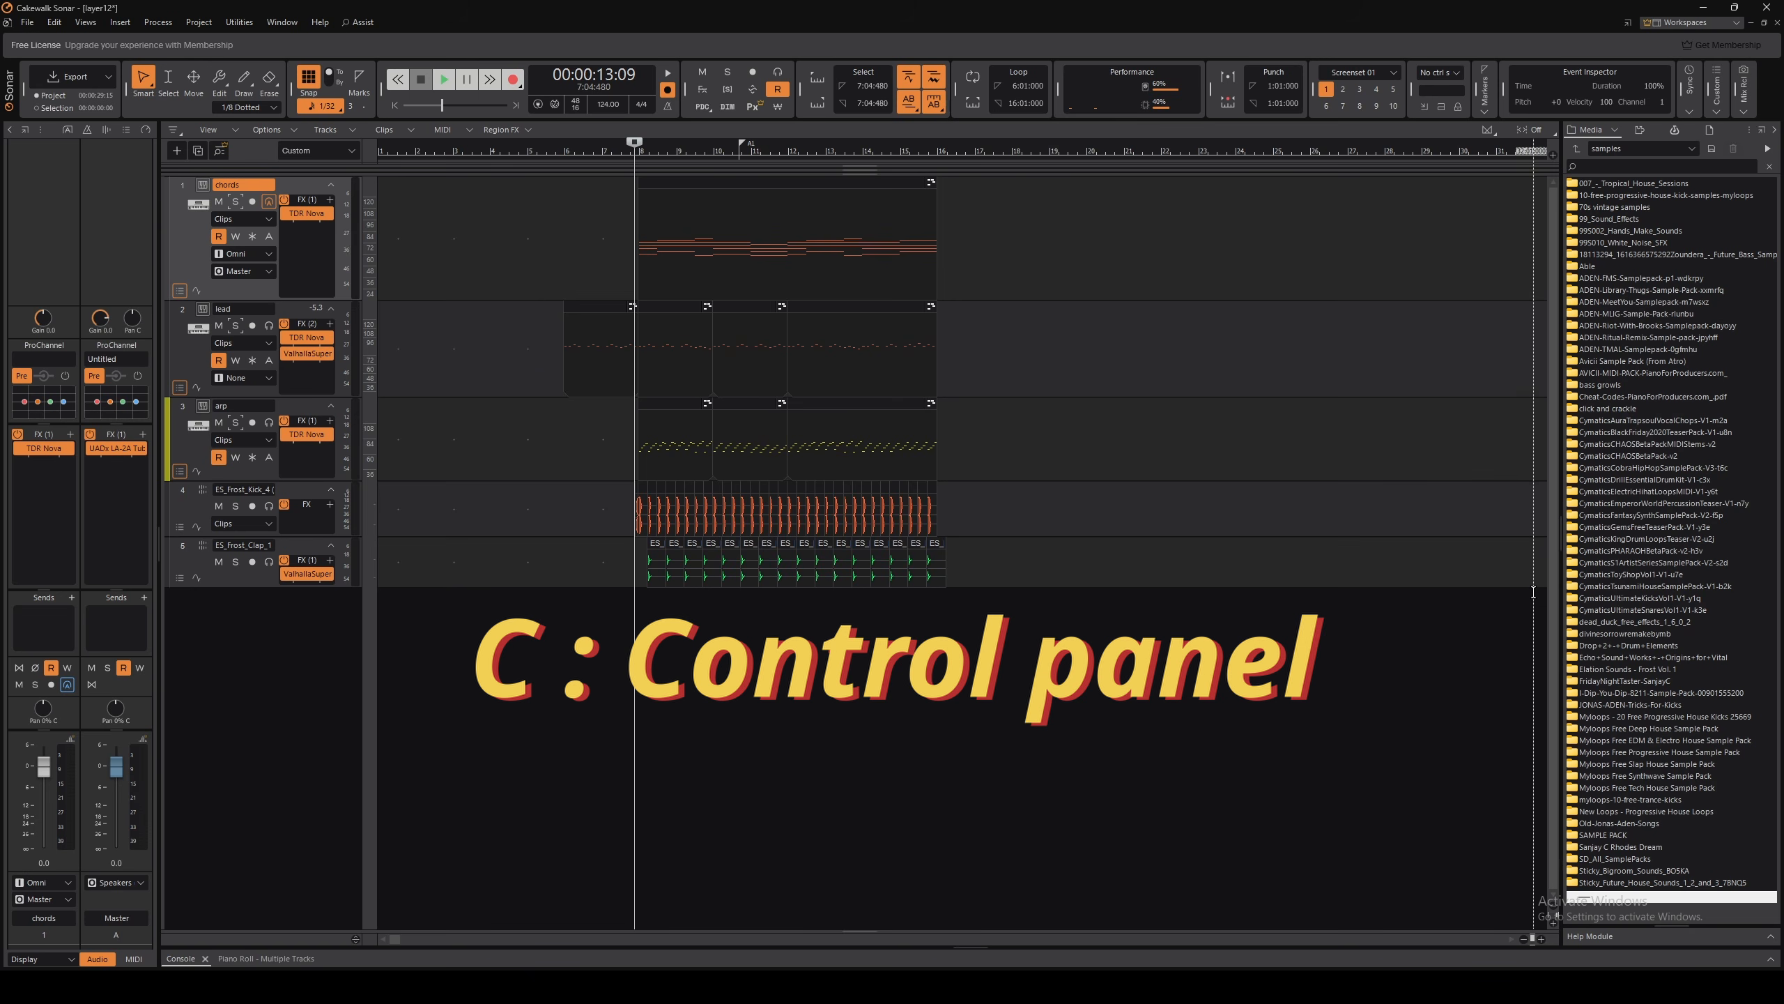
{"action": "key", "text": "c"}
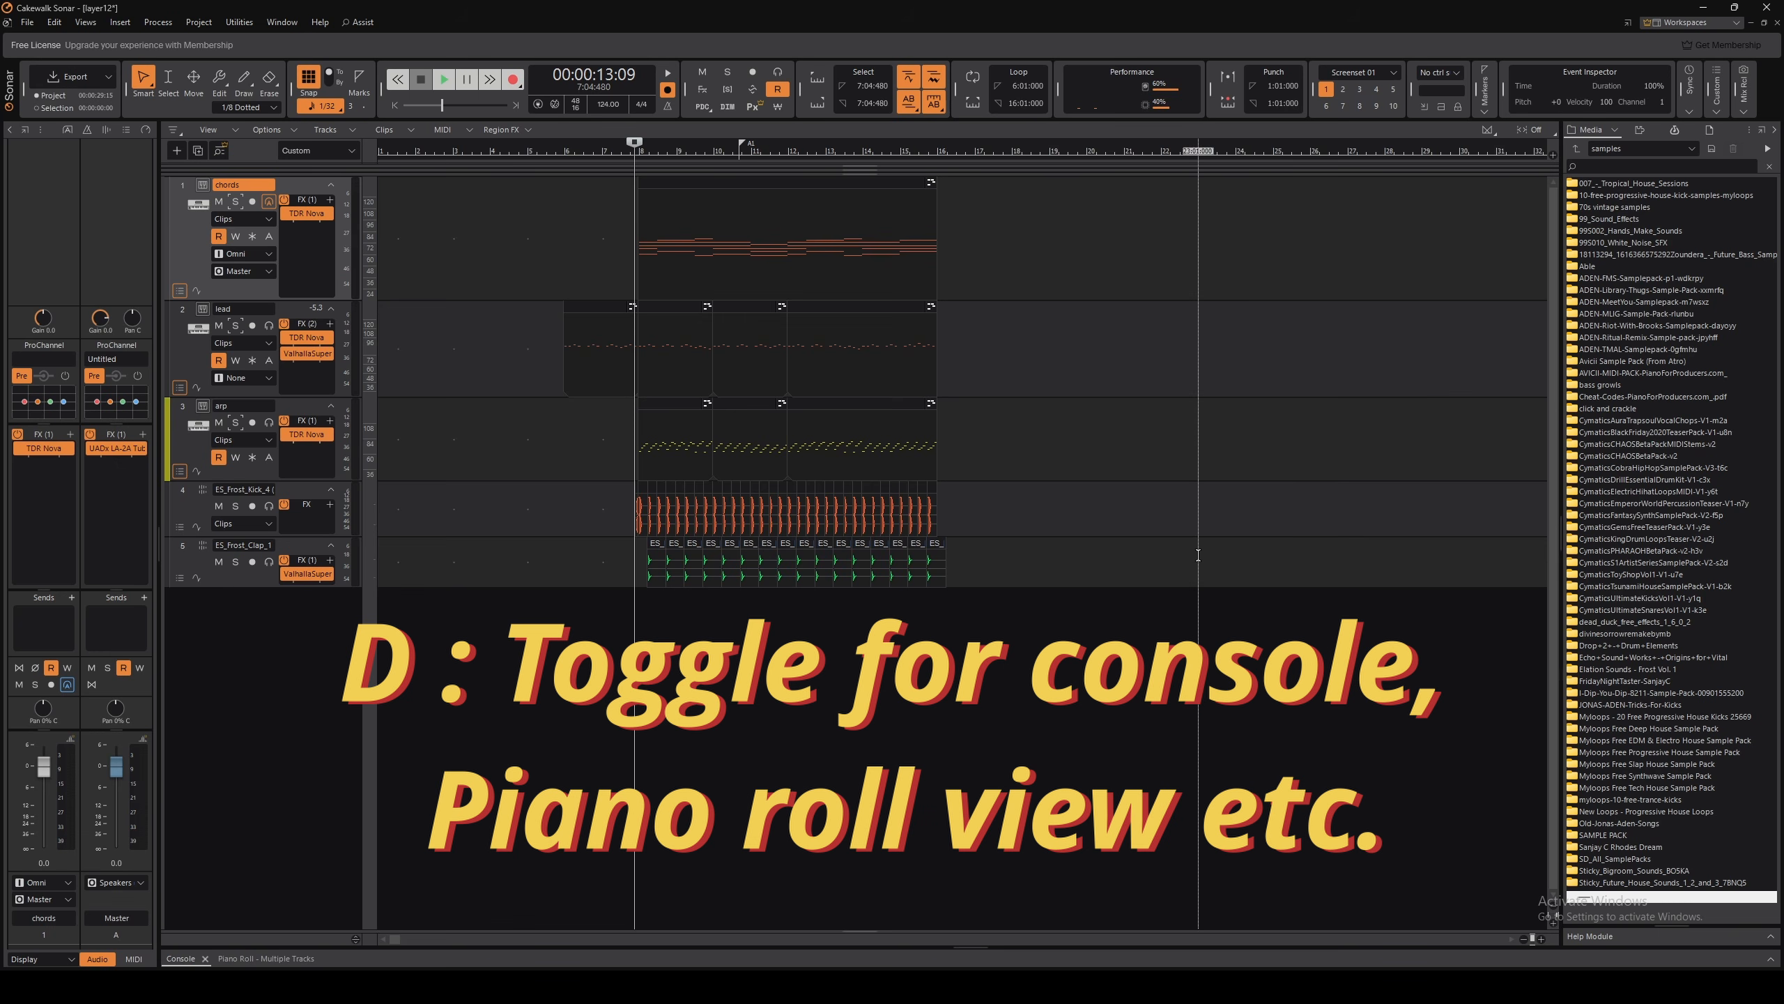
Open the Console at full height, shrink and re-expand its track strip area against the buses, and return to the tracks
{"action": "key", "text": "d"}
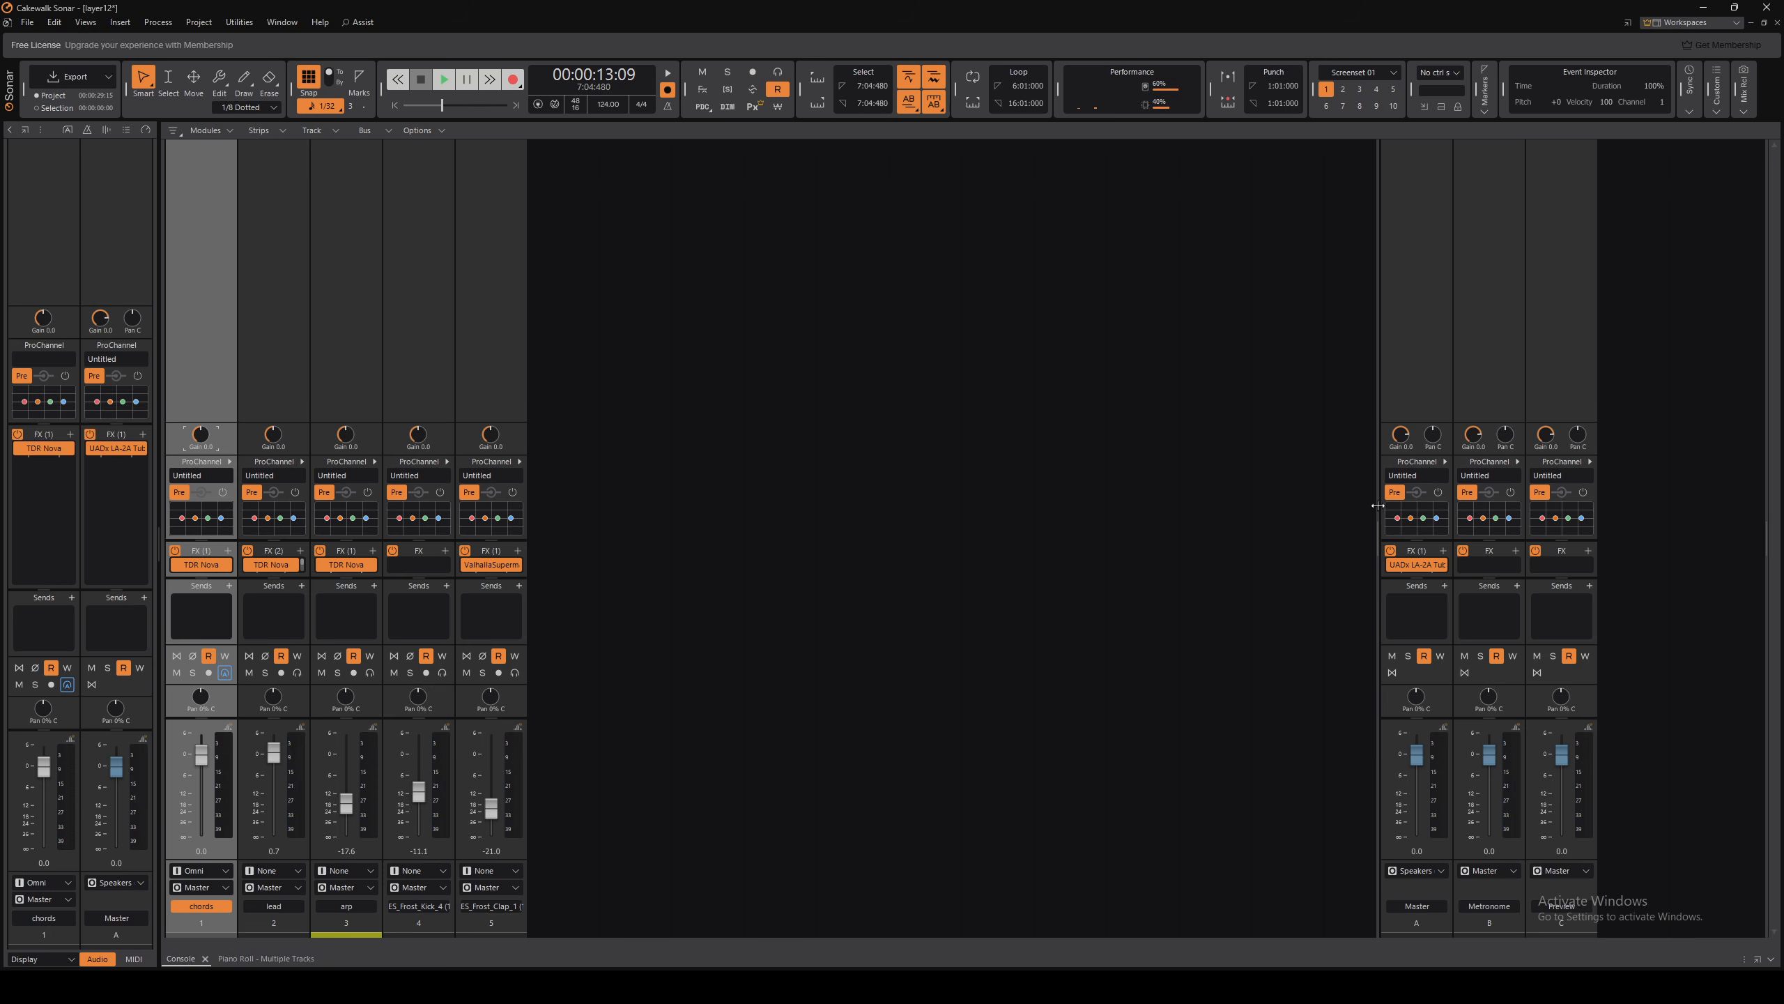
{"action": "left_click_drag", "start_coordinate": [1377, 504], "coordinate": [237, 520]}
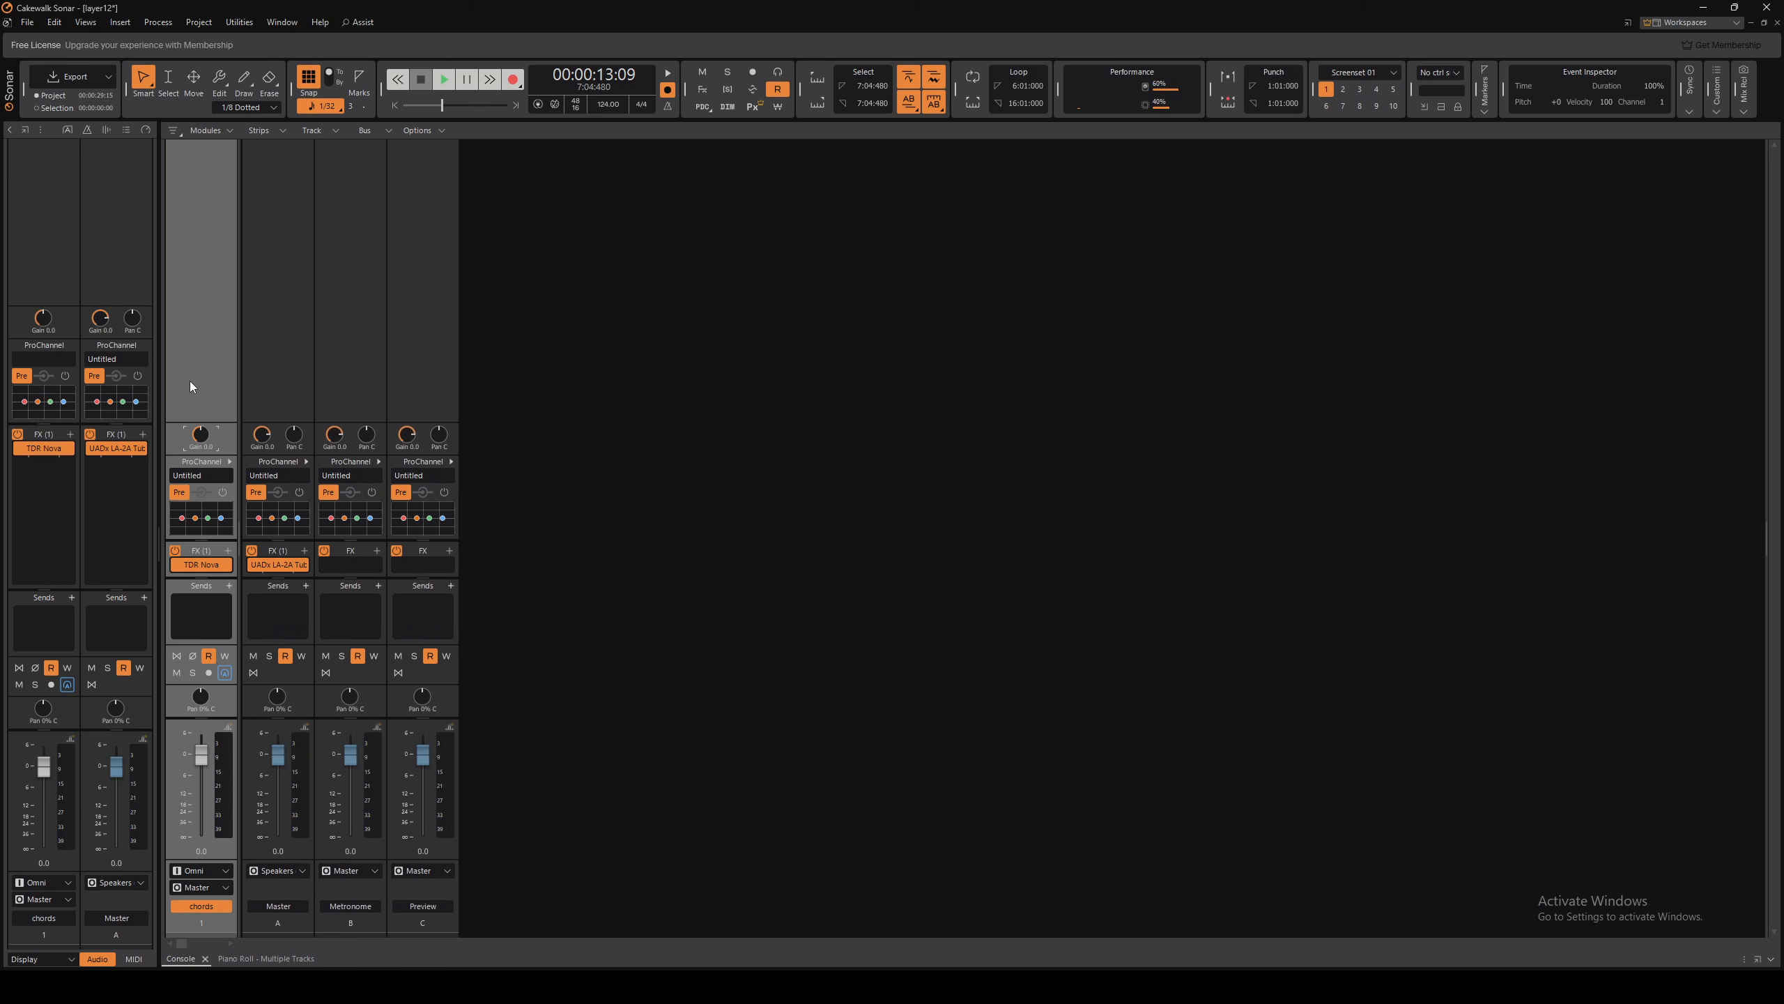
{"action": "left_click_drag", "start_coordinate": [240, 472], "coordinate": [1243, 415]}
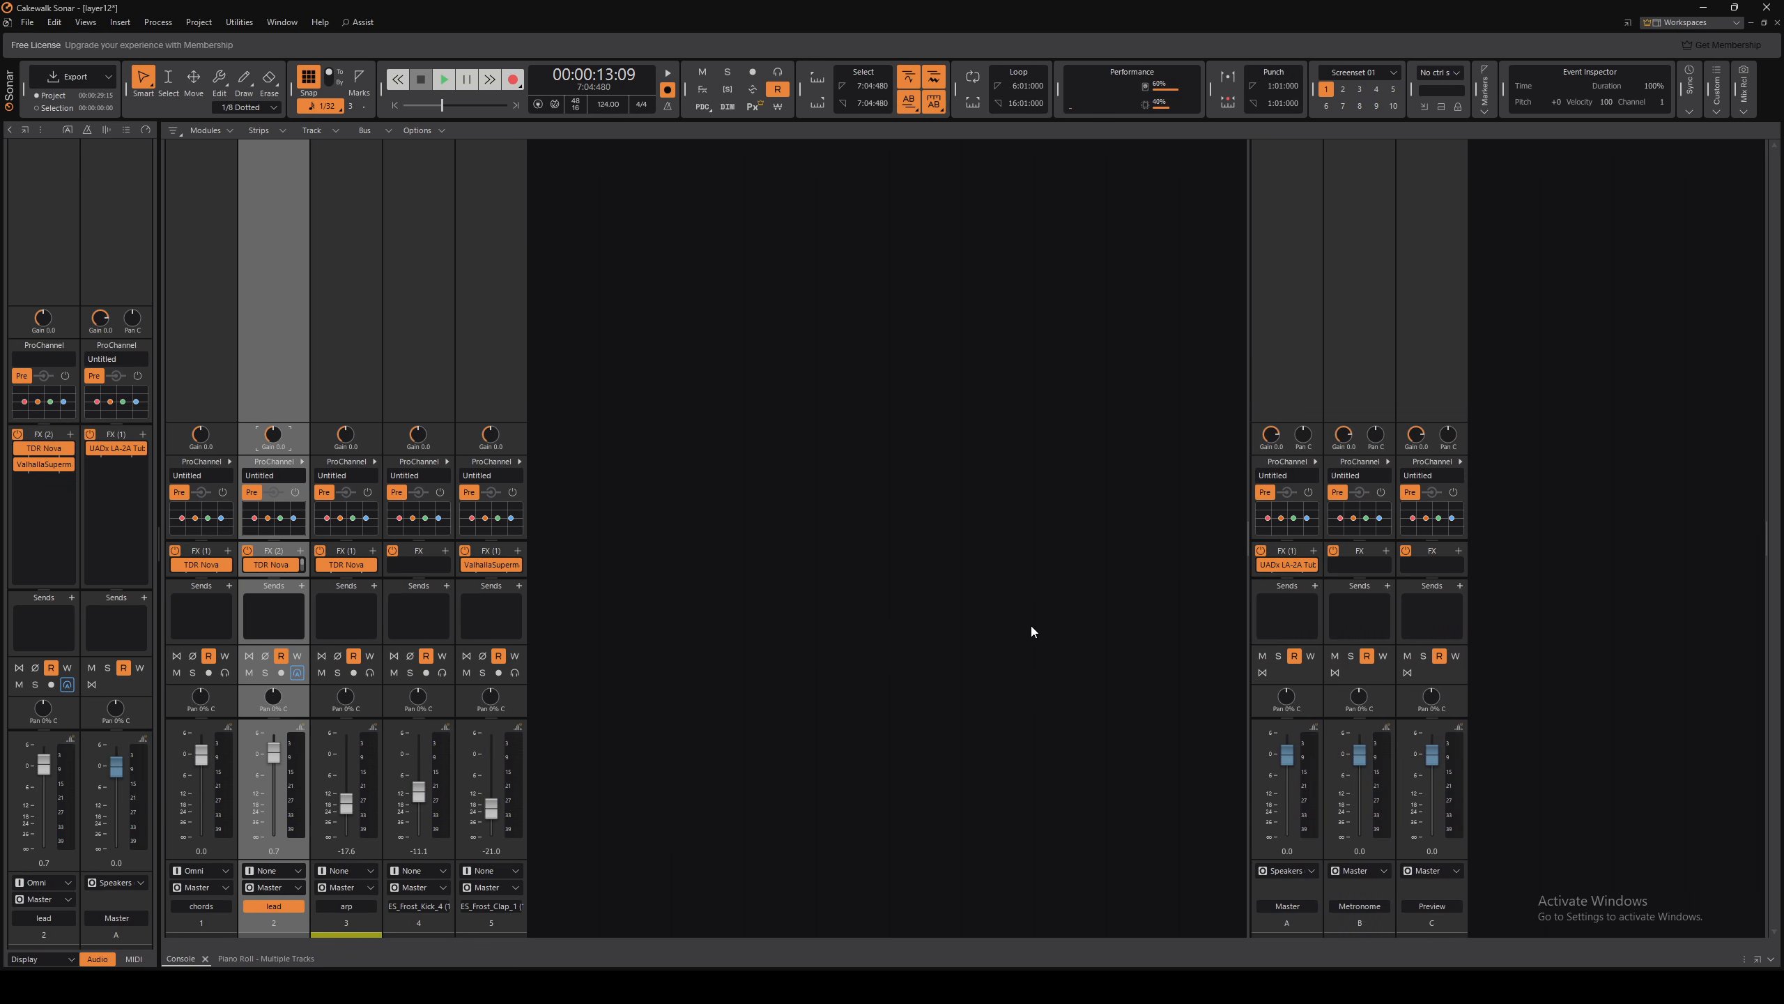
{"action": "key", "text": "d"}
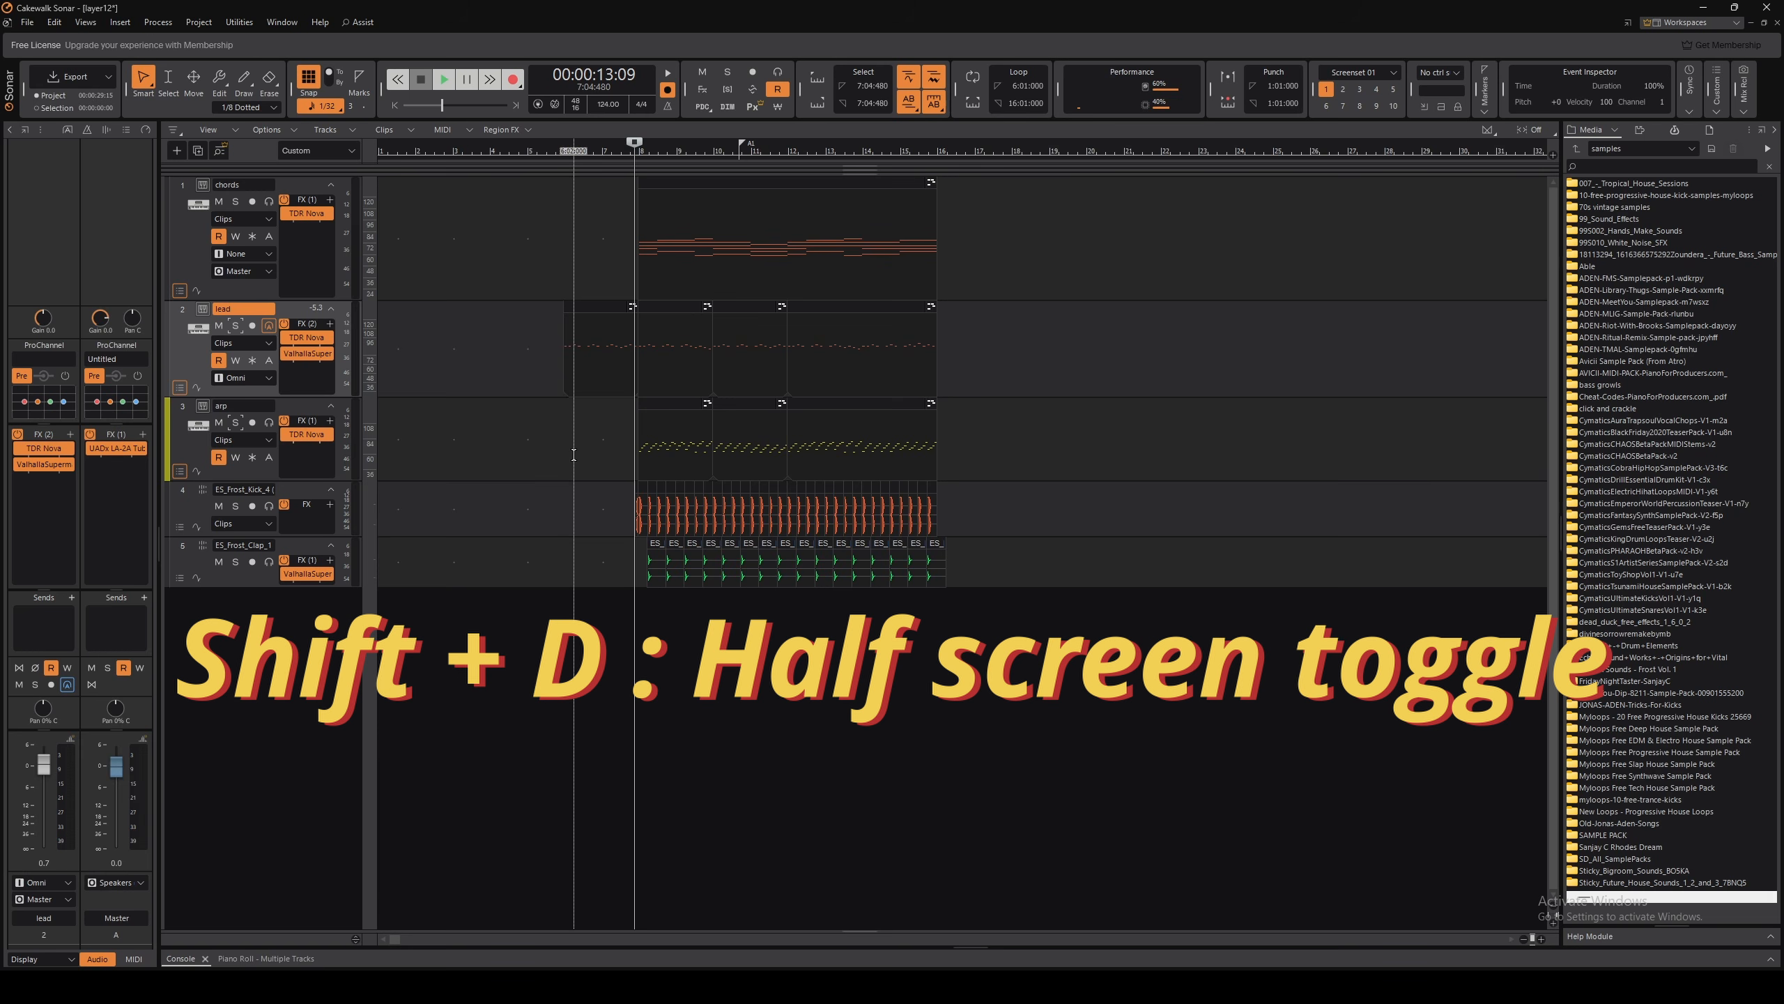
Show the Console in the lower half of the screen, then toggle between the full-height Console and the track view
{"action": "key", "text": "shift+d"}
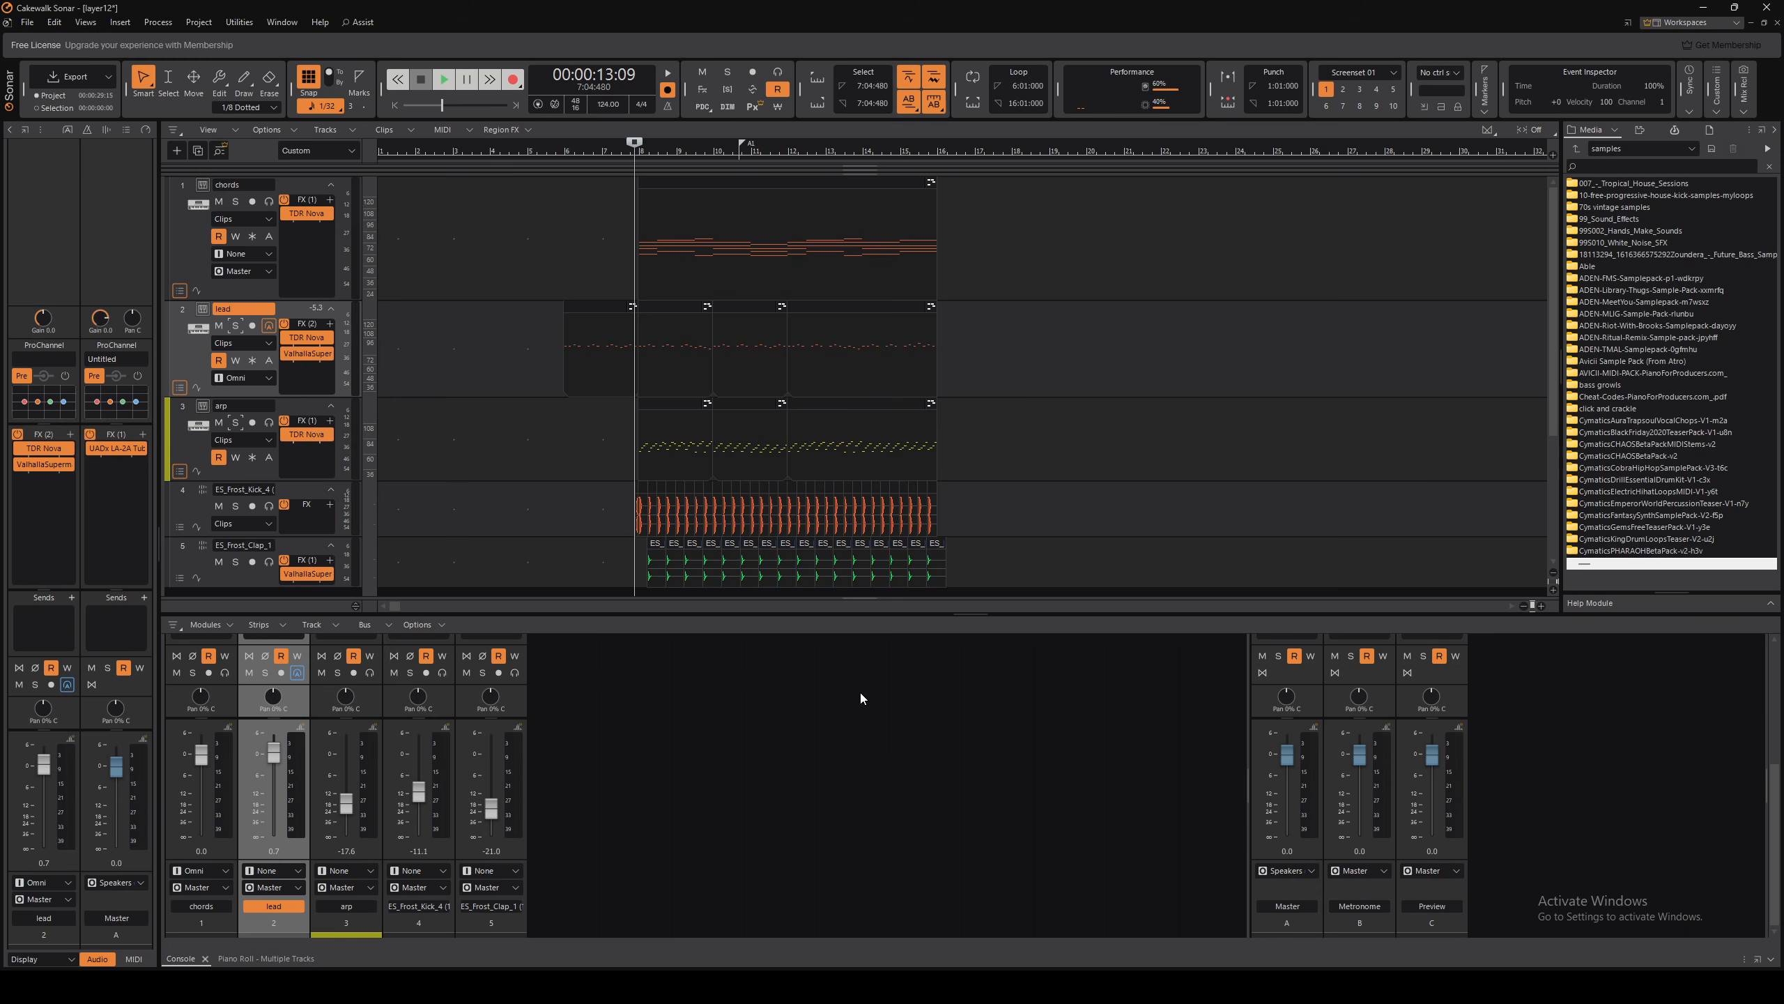
{"action": "key", "text": "shift+d"}
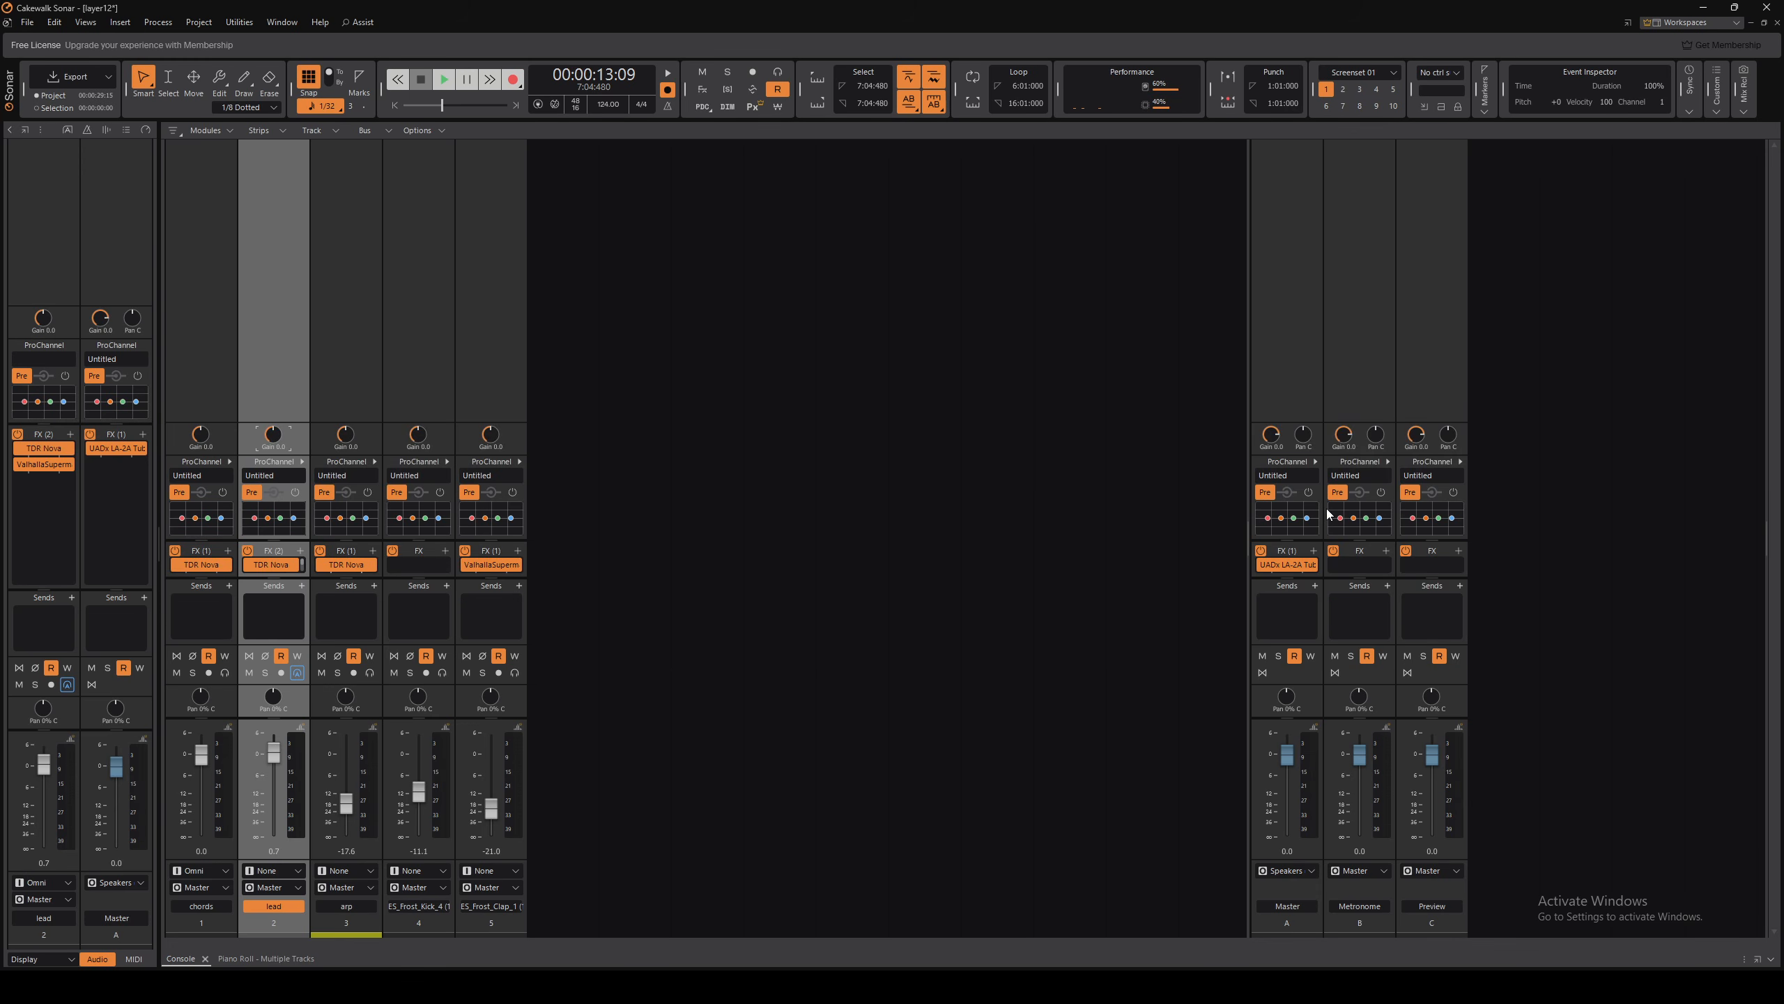
{"action": "key", "text": "d"}
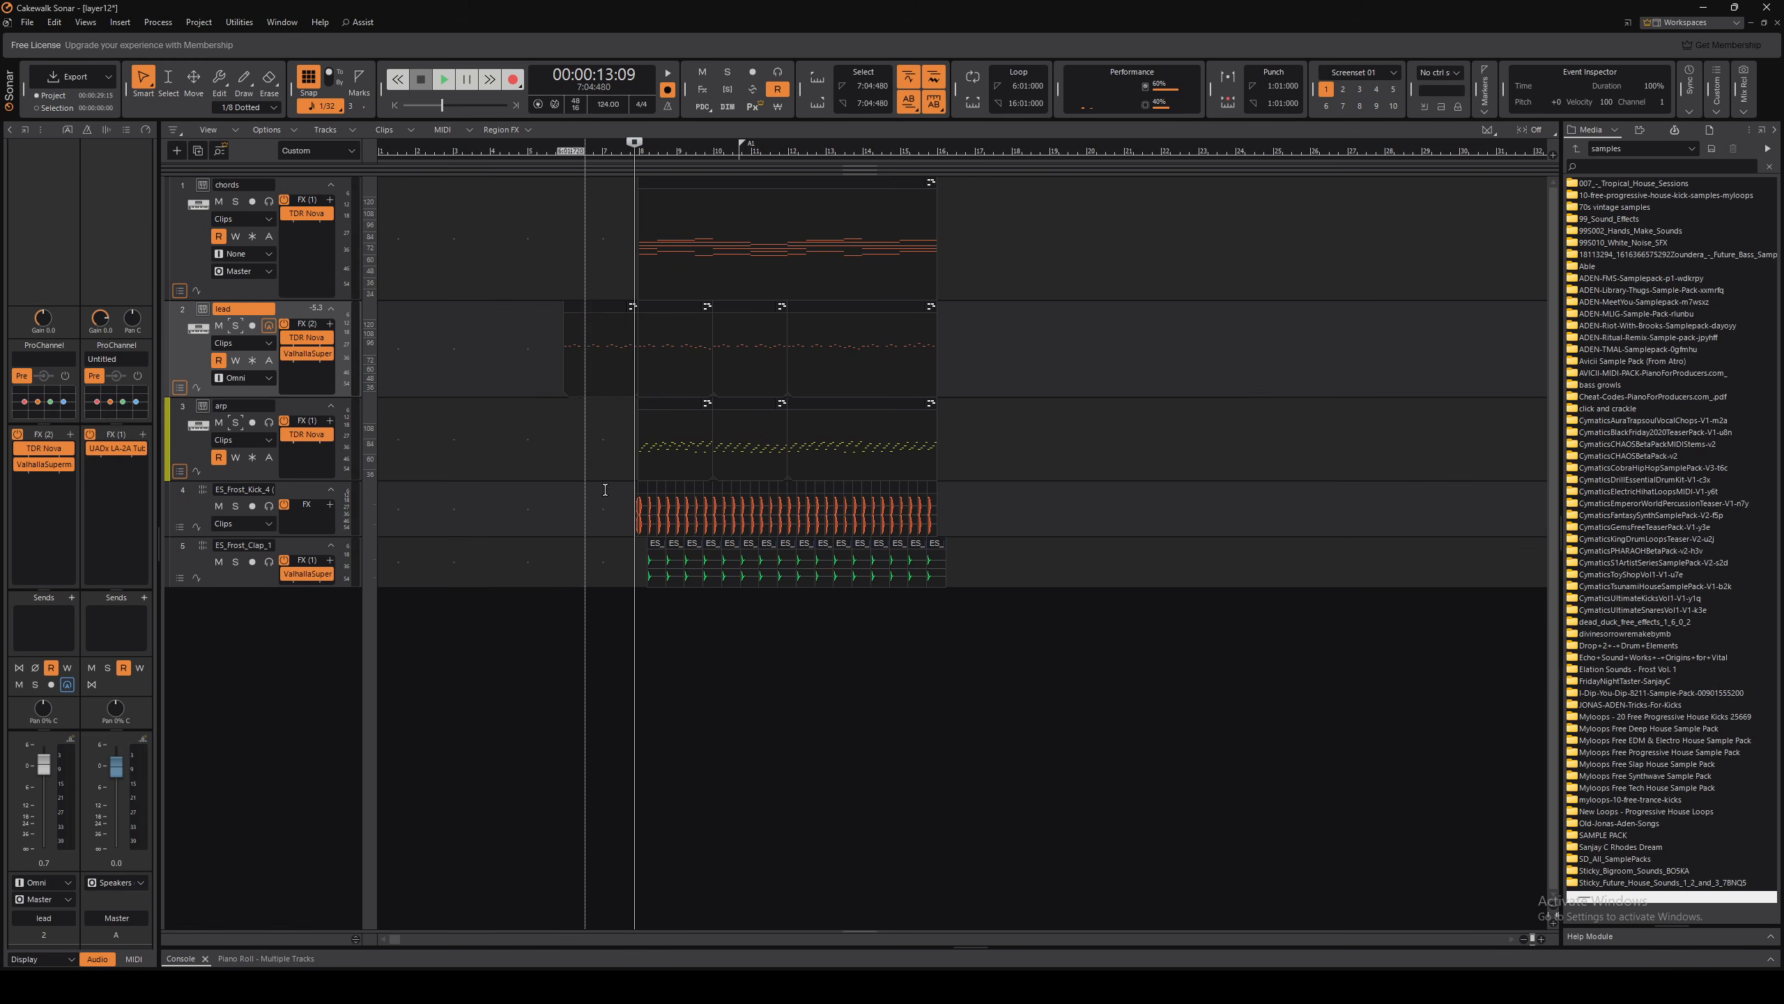
{"action": "key", "text": "d"}
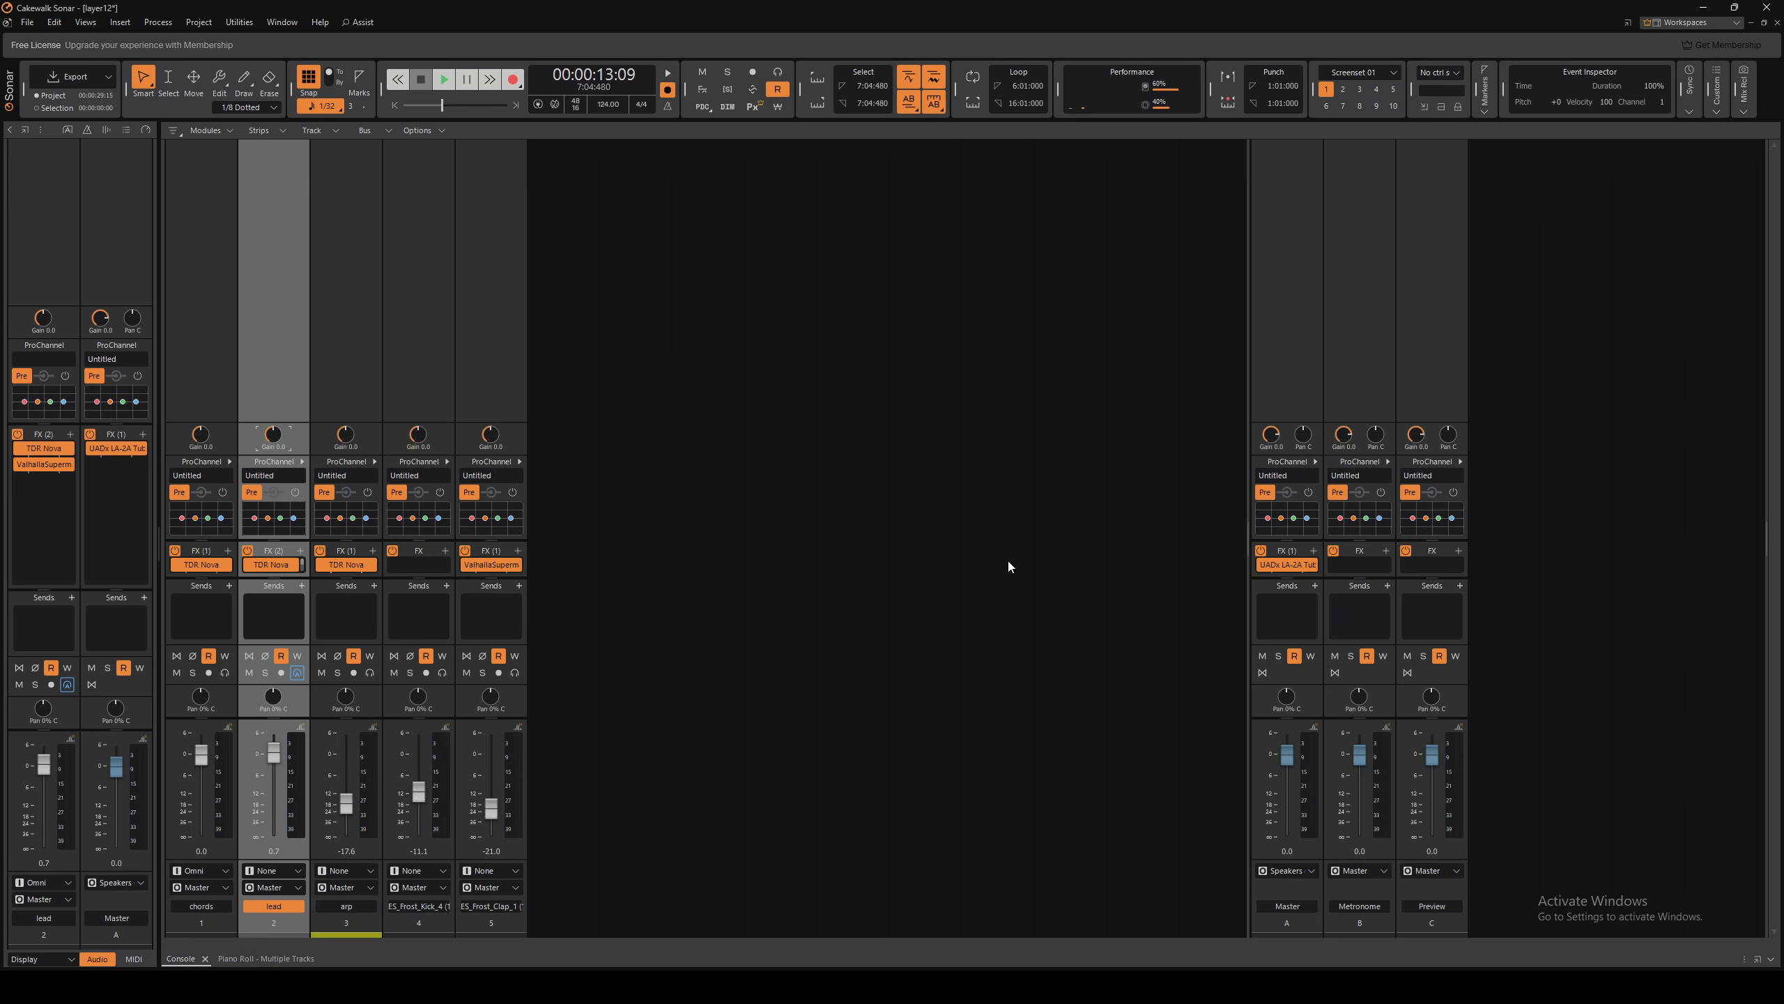
{"action": "key", "text": "d"}
{"action": "key", "text": "d"}
{"action": "key", "text": "d"}
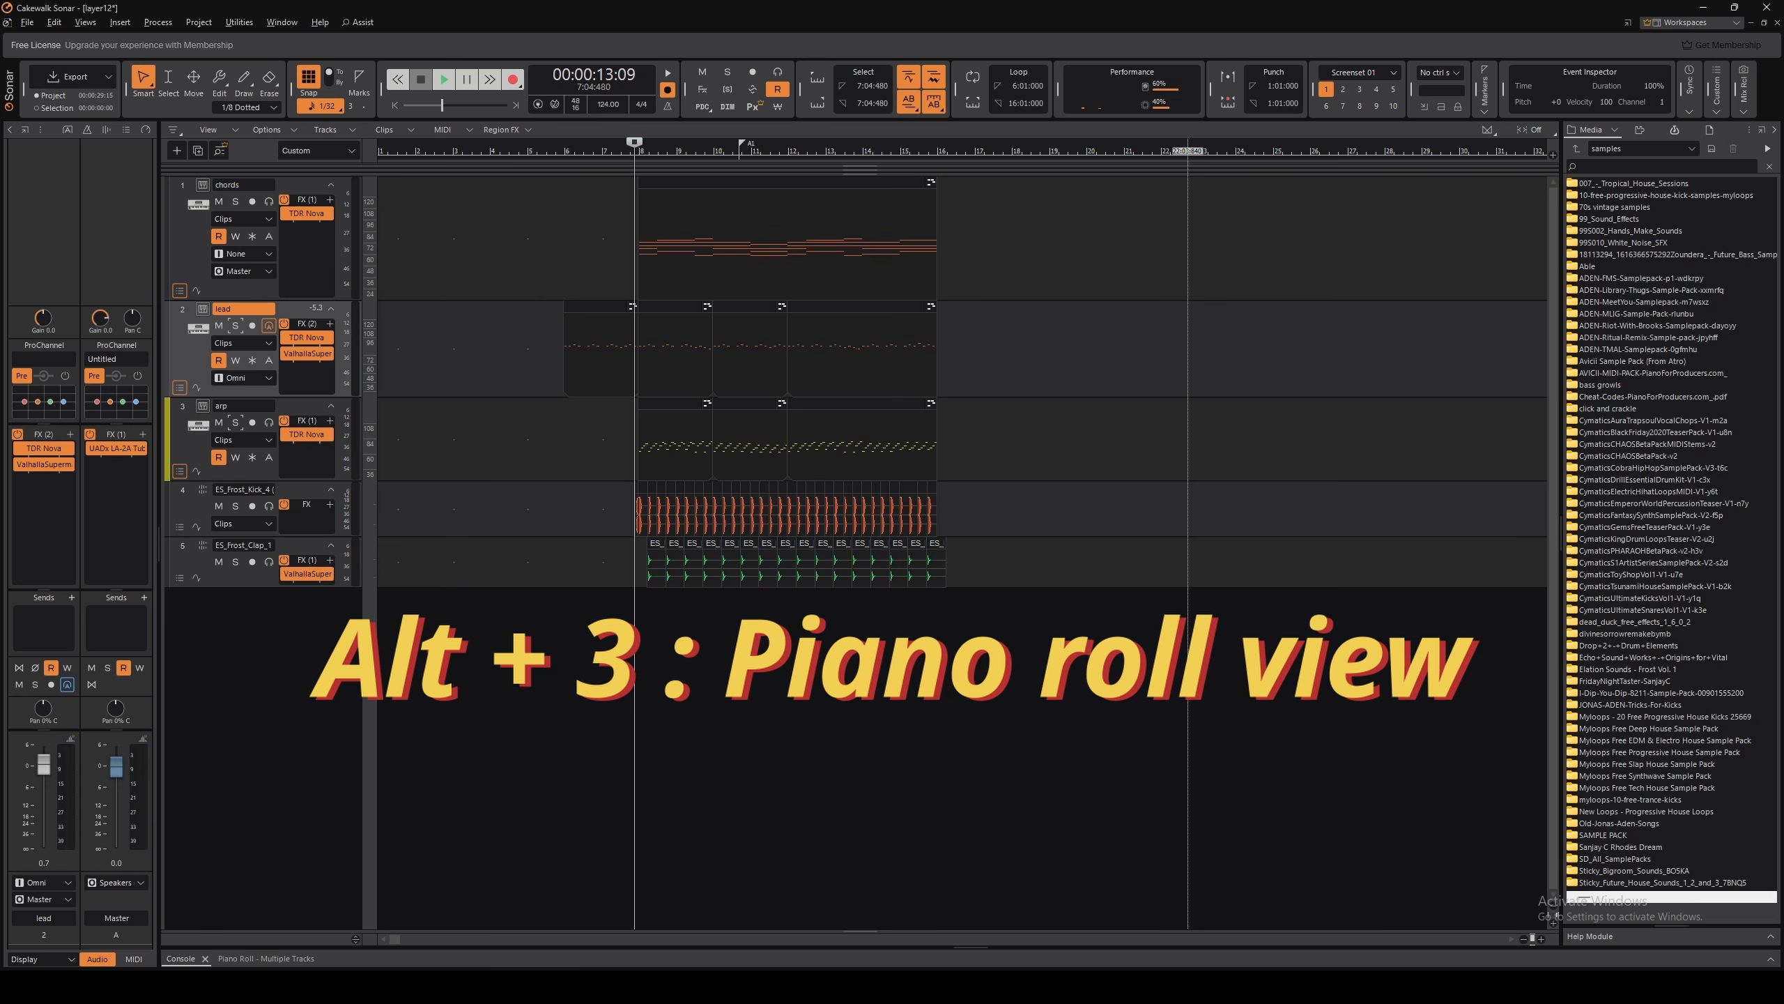
Open the Piano Roll view at full height, examine the notes of the lead, chords and arp tracks, and return to the track view
{"action": "key", "text": "alt+3"}
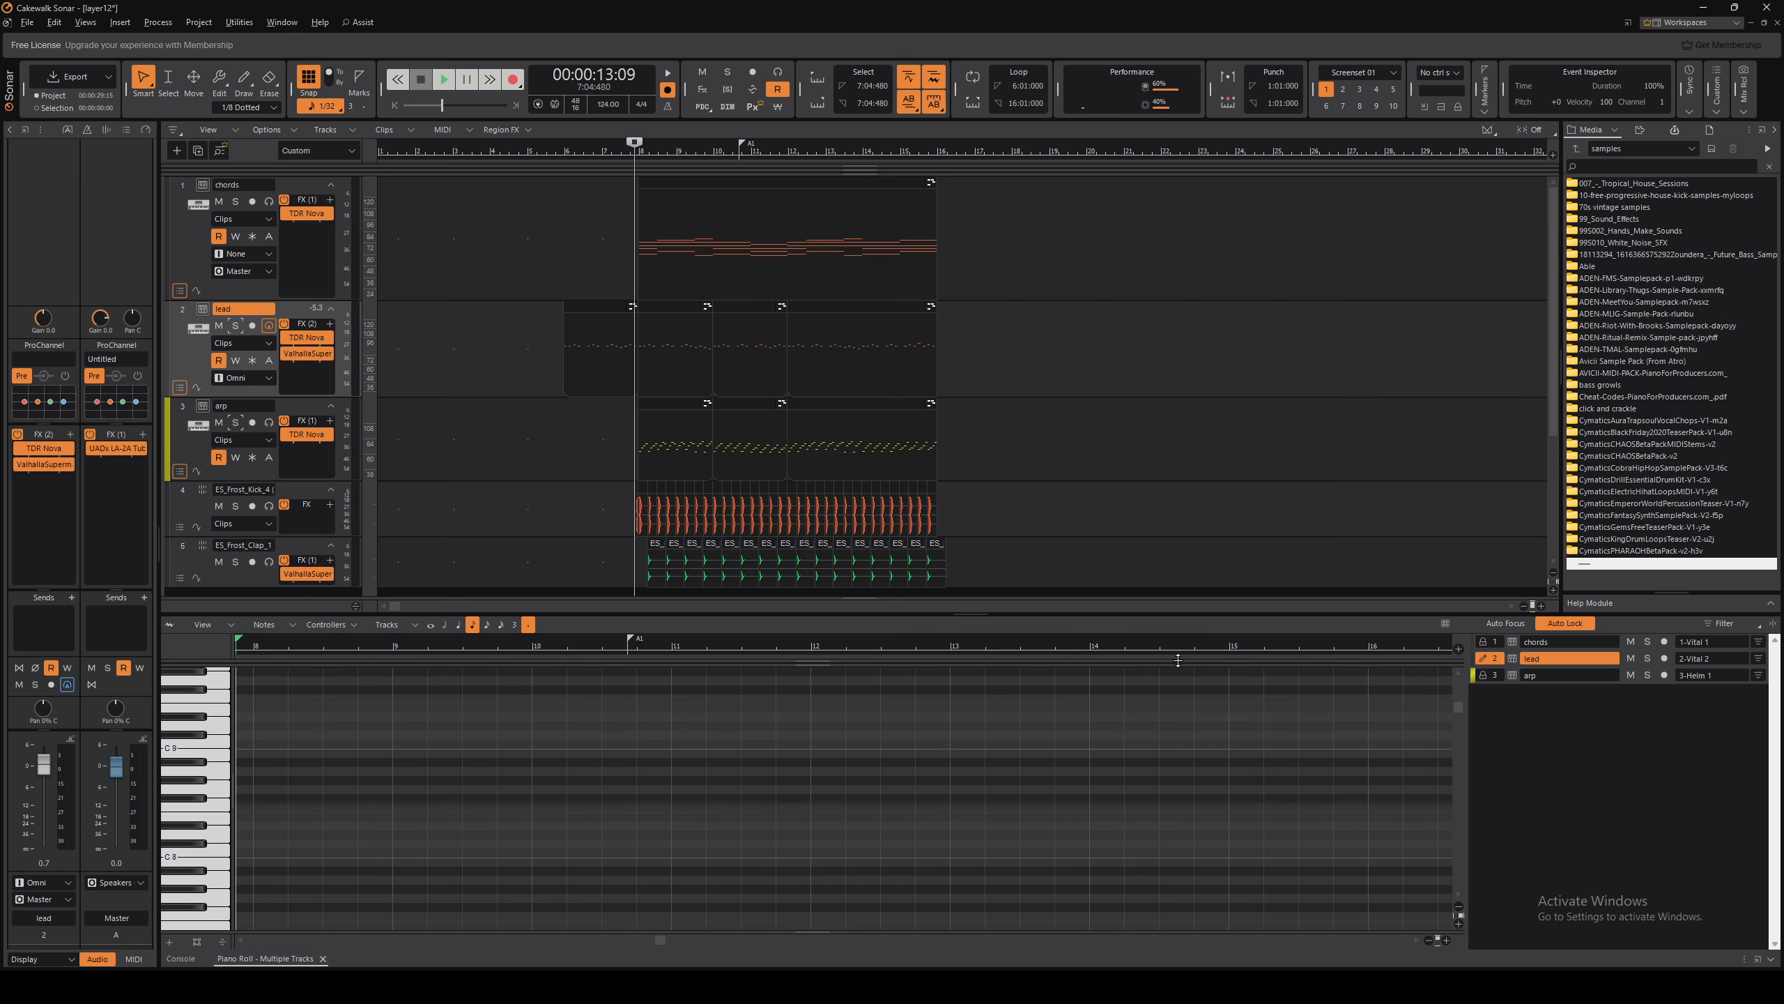
{"action": "double_click", "coordinate": [1178, 660]}
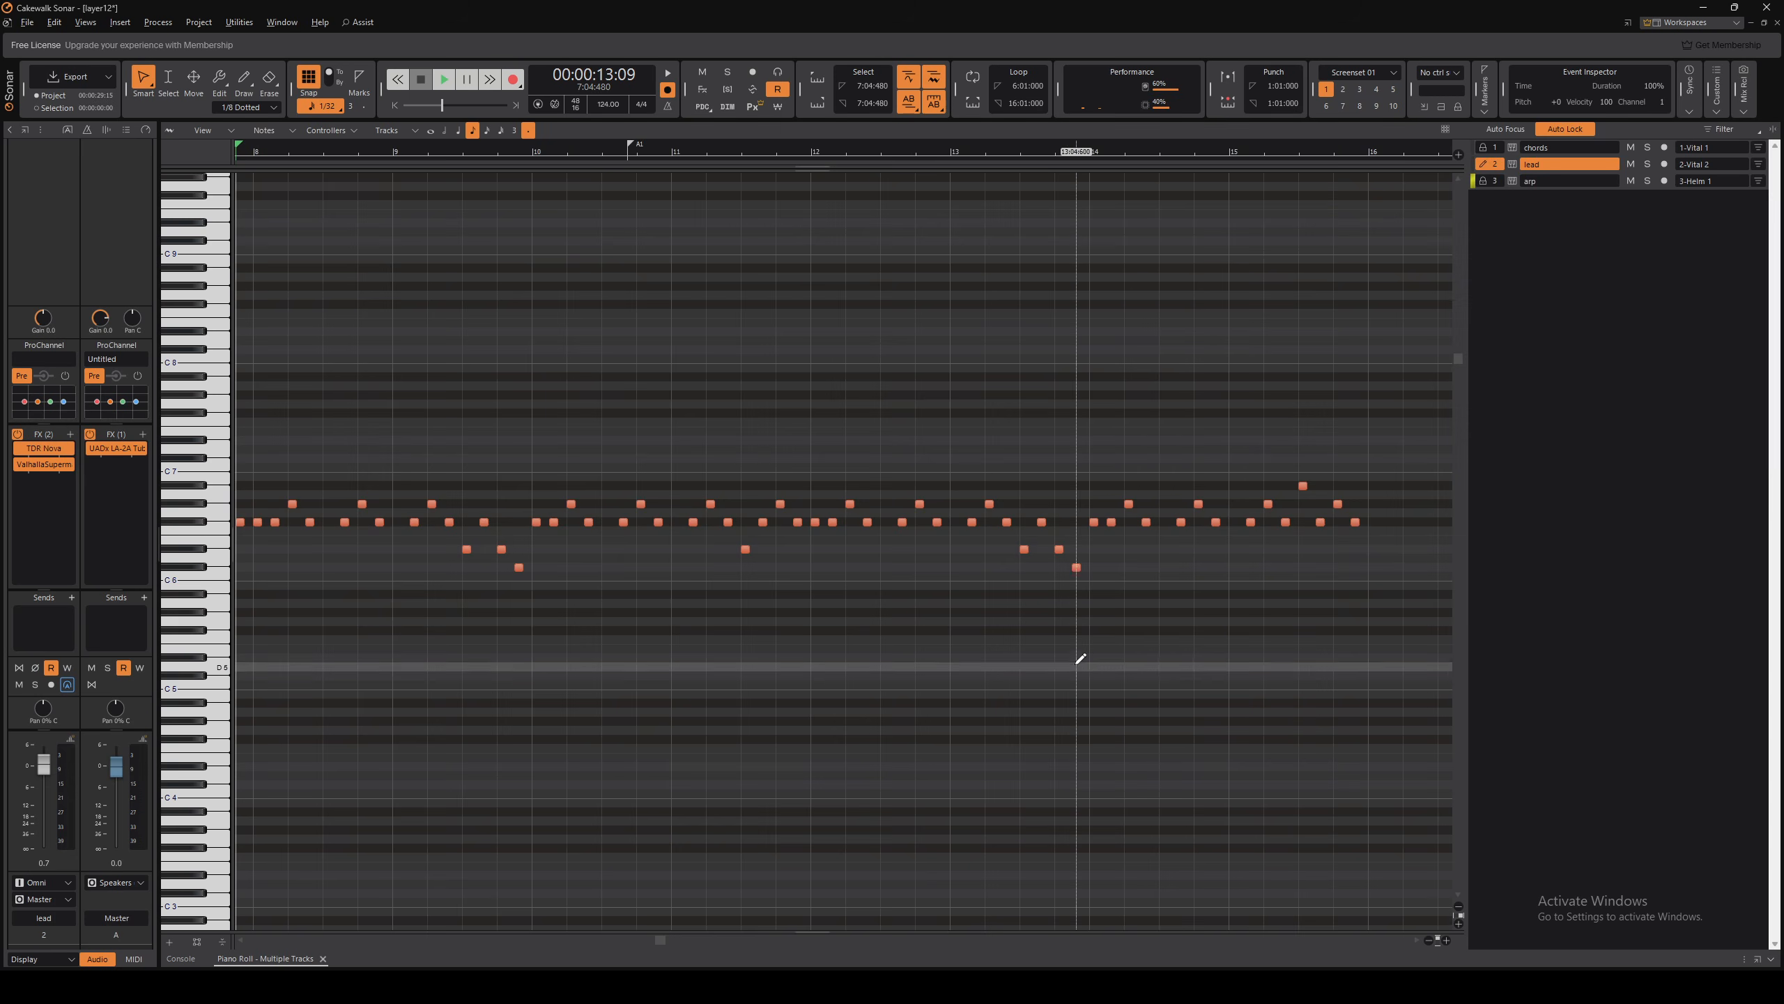
{"action": "left_click", "coordinate": [1494, 150]}
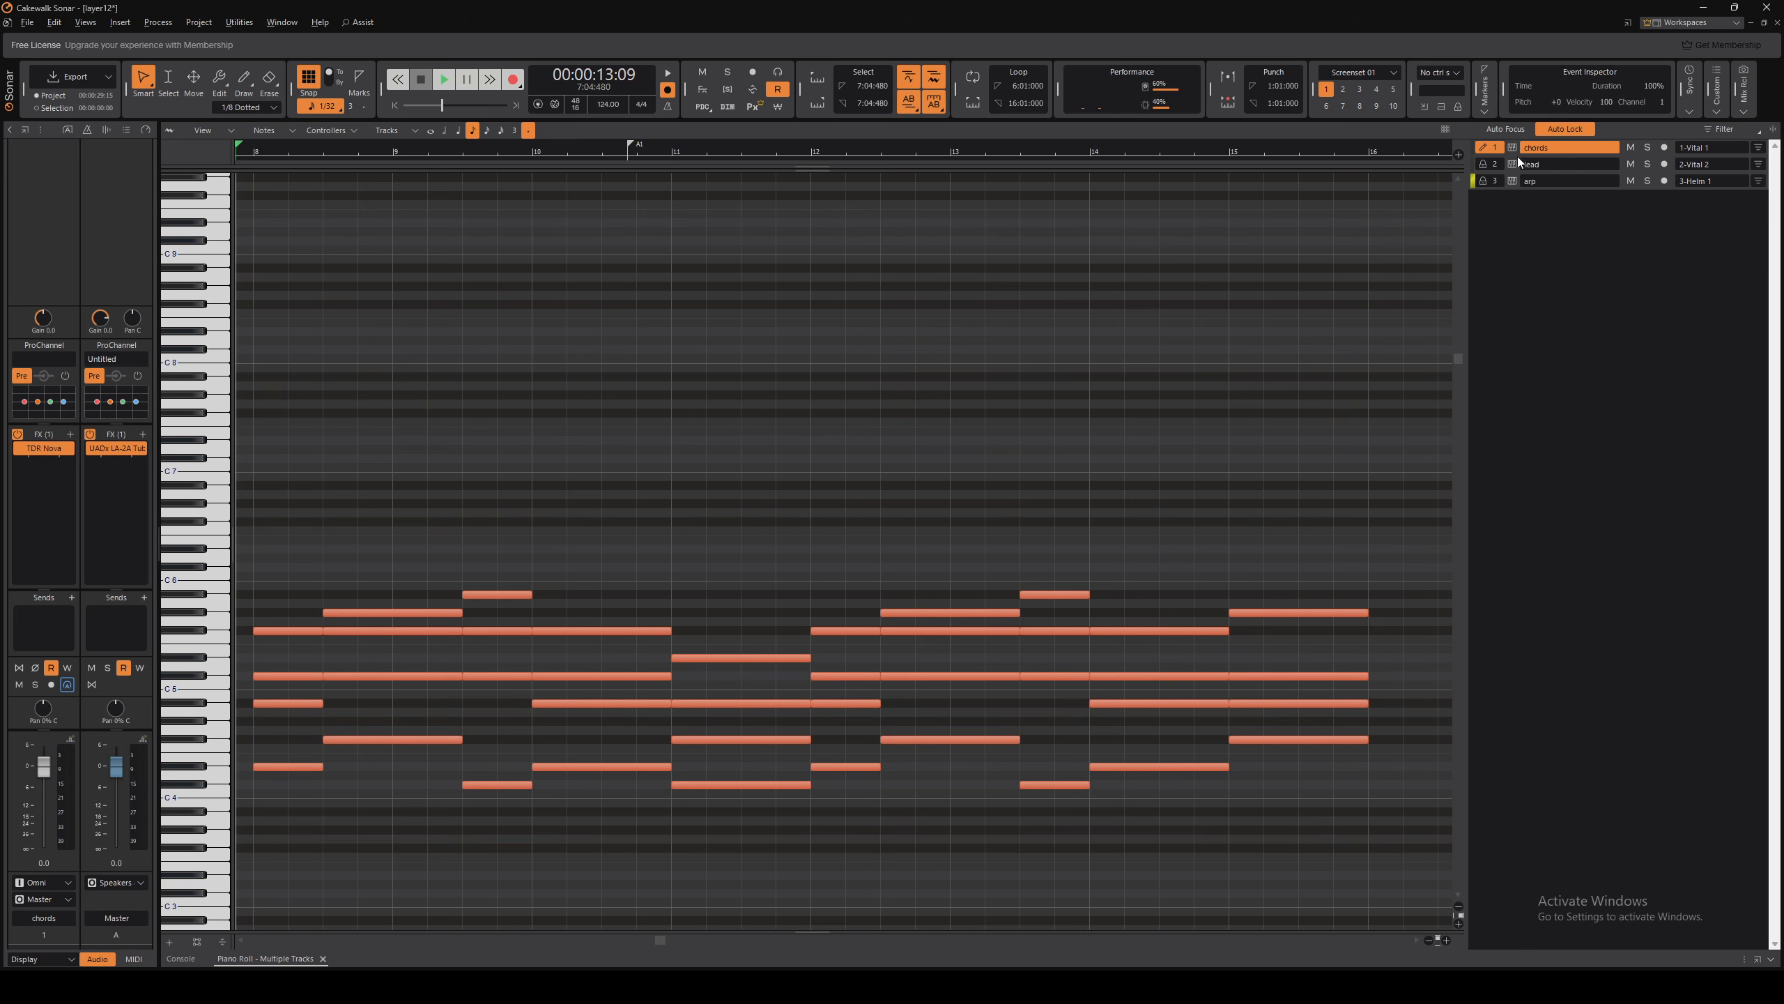
{"action": "left_click", "coordinate": [1560, 163]}
{"action": "left_click", "coordinate": [1556, 145]}
{"action": "left_click", "coordinate": [1567, 161]}
{"action": "left_click", "coordinate": [1564, 181]}
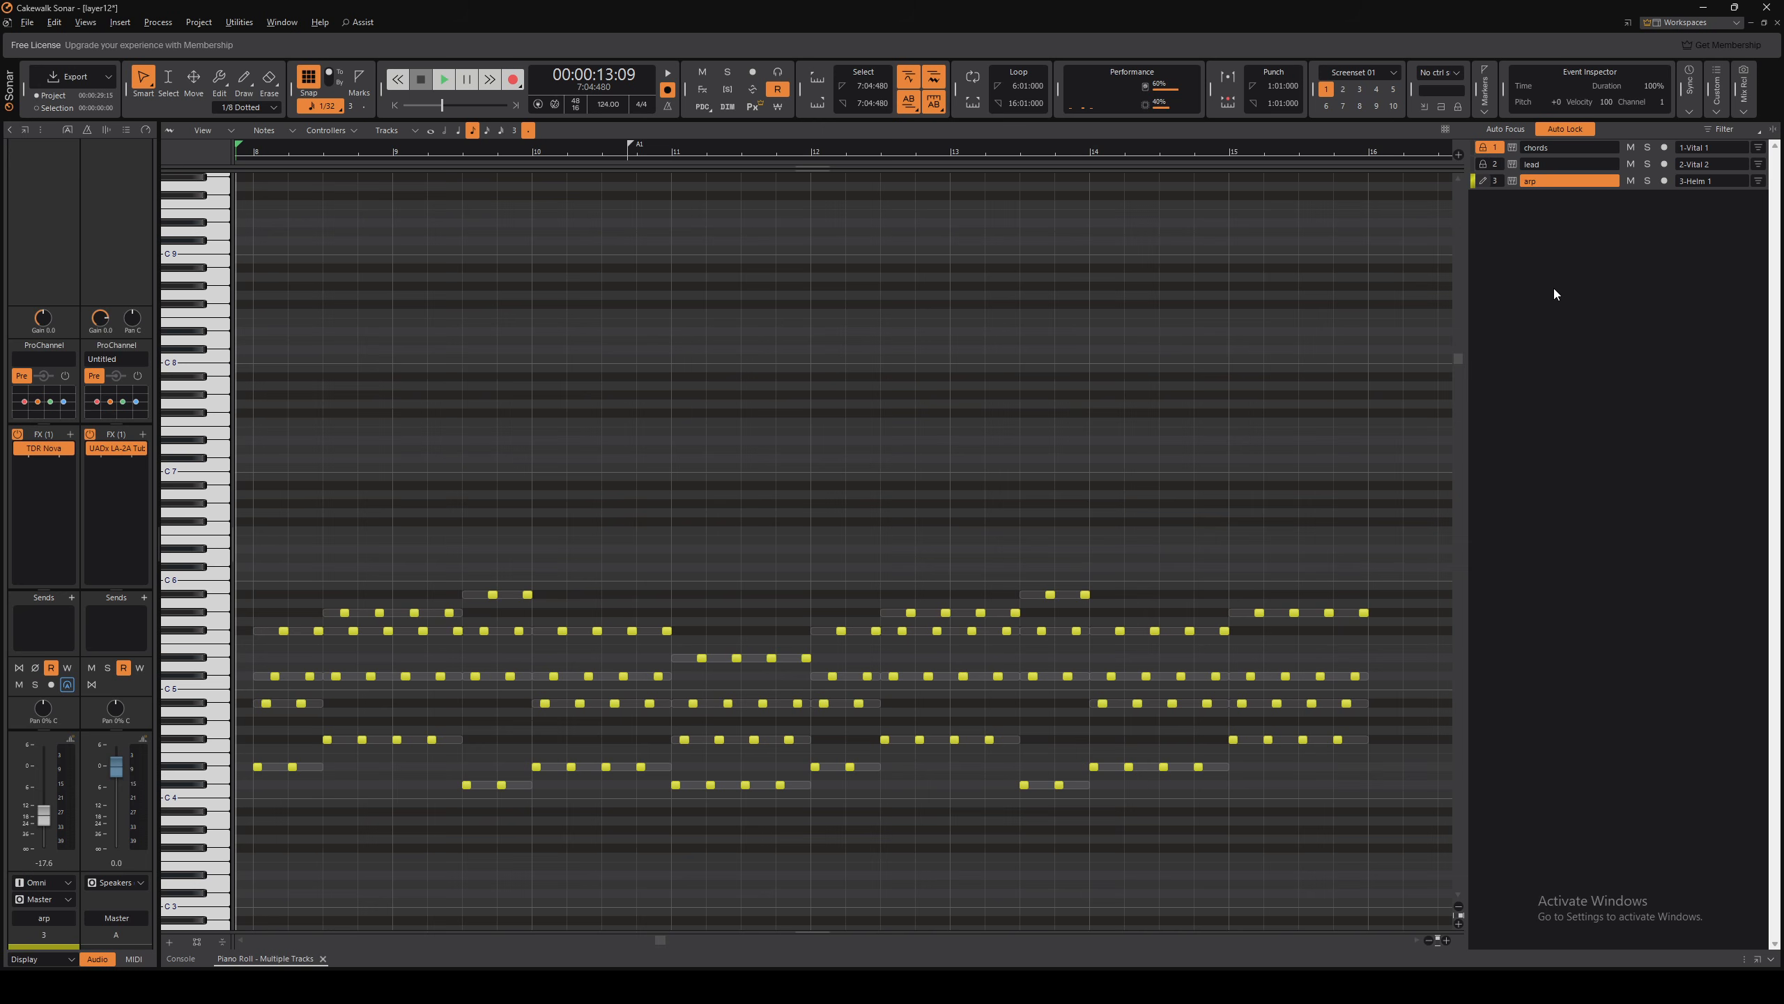
{"action": "key", "text": "d"}
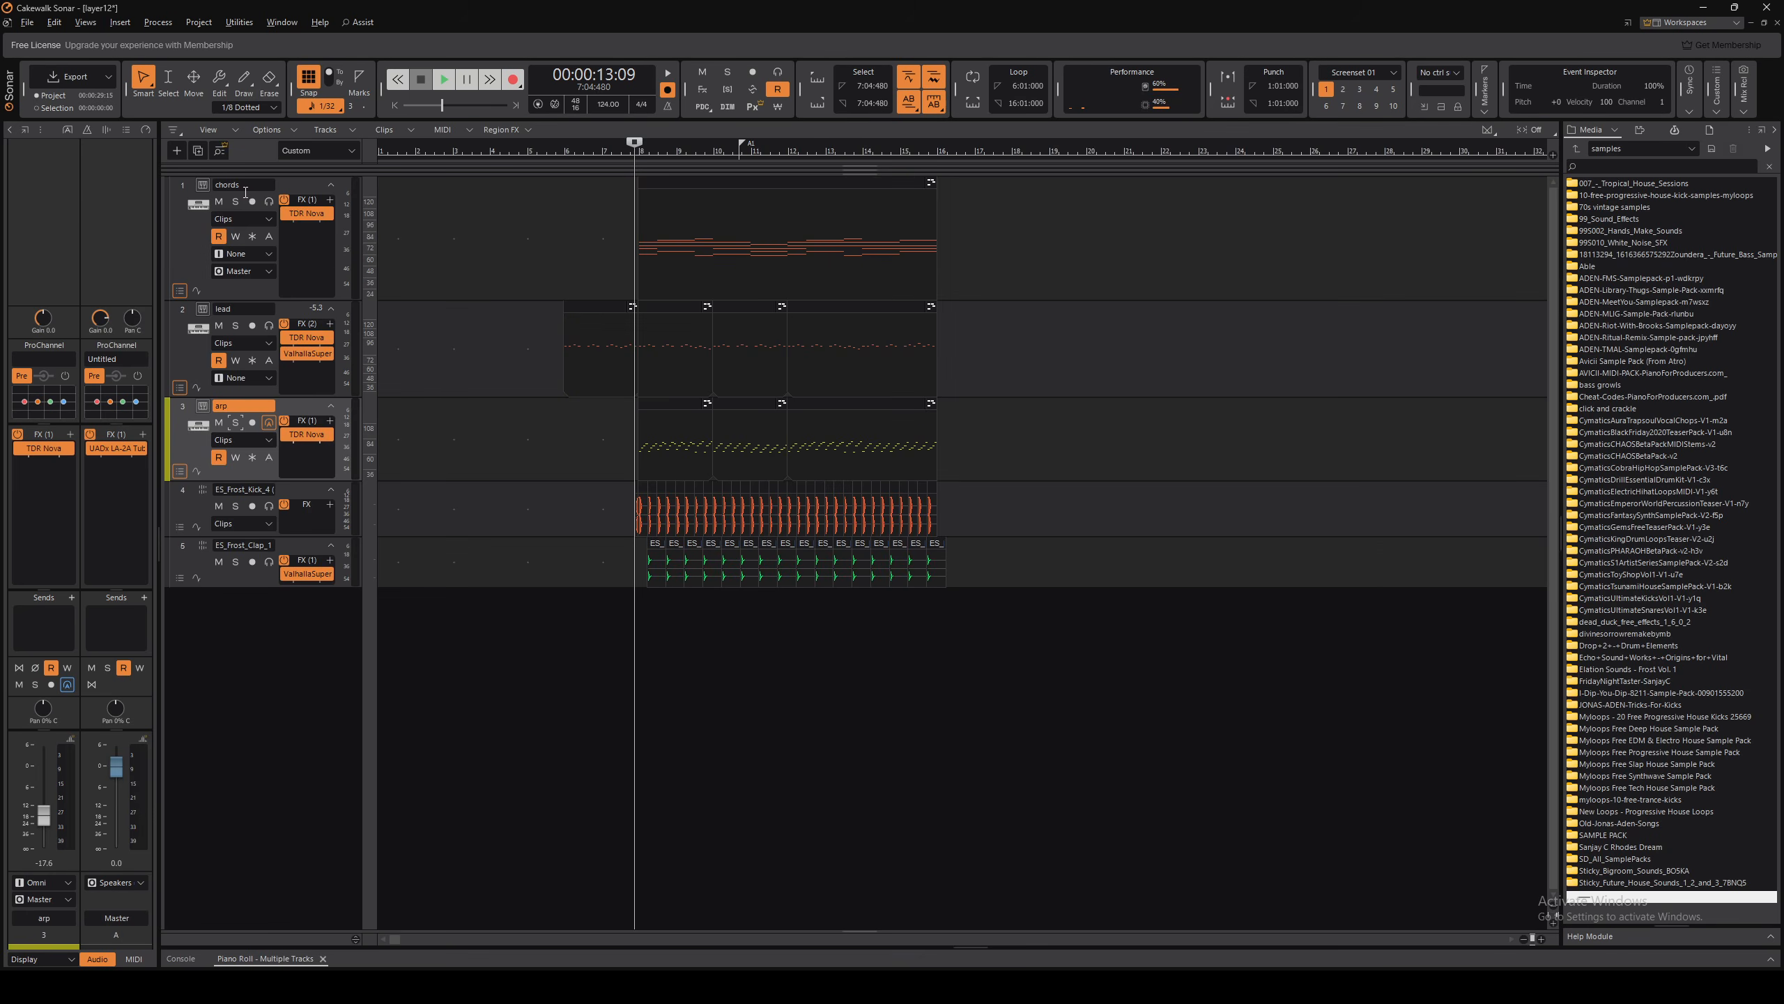
Select the kick and clap tracks, and bring up the Piano Roll view on the chords track
{"action": "left_click", "coordinate": [240, 185]}
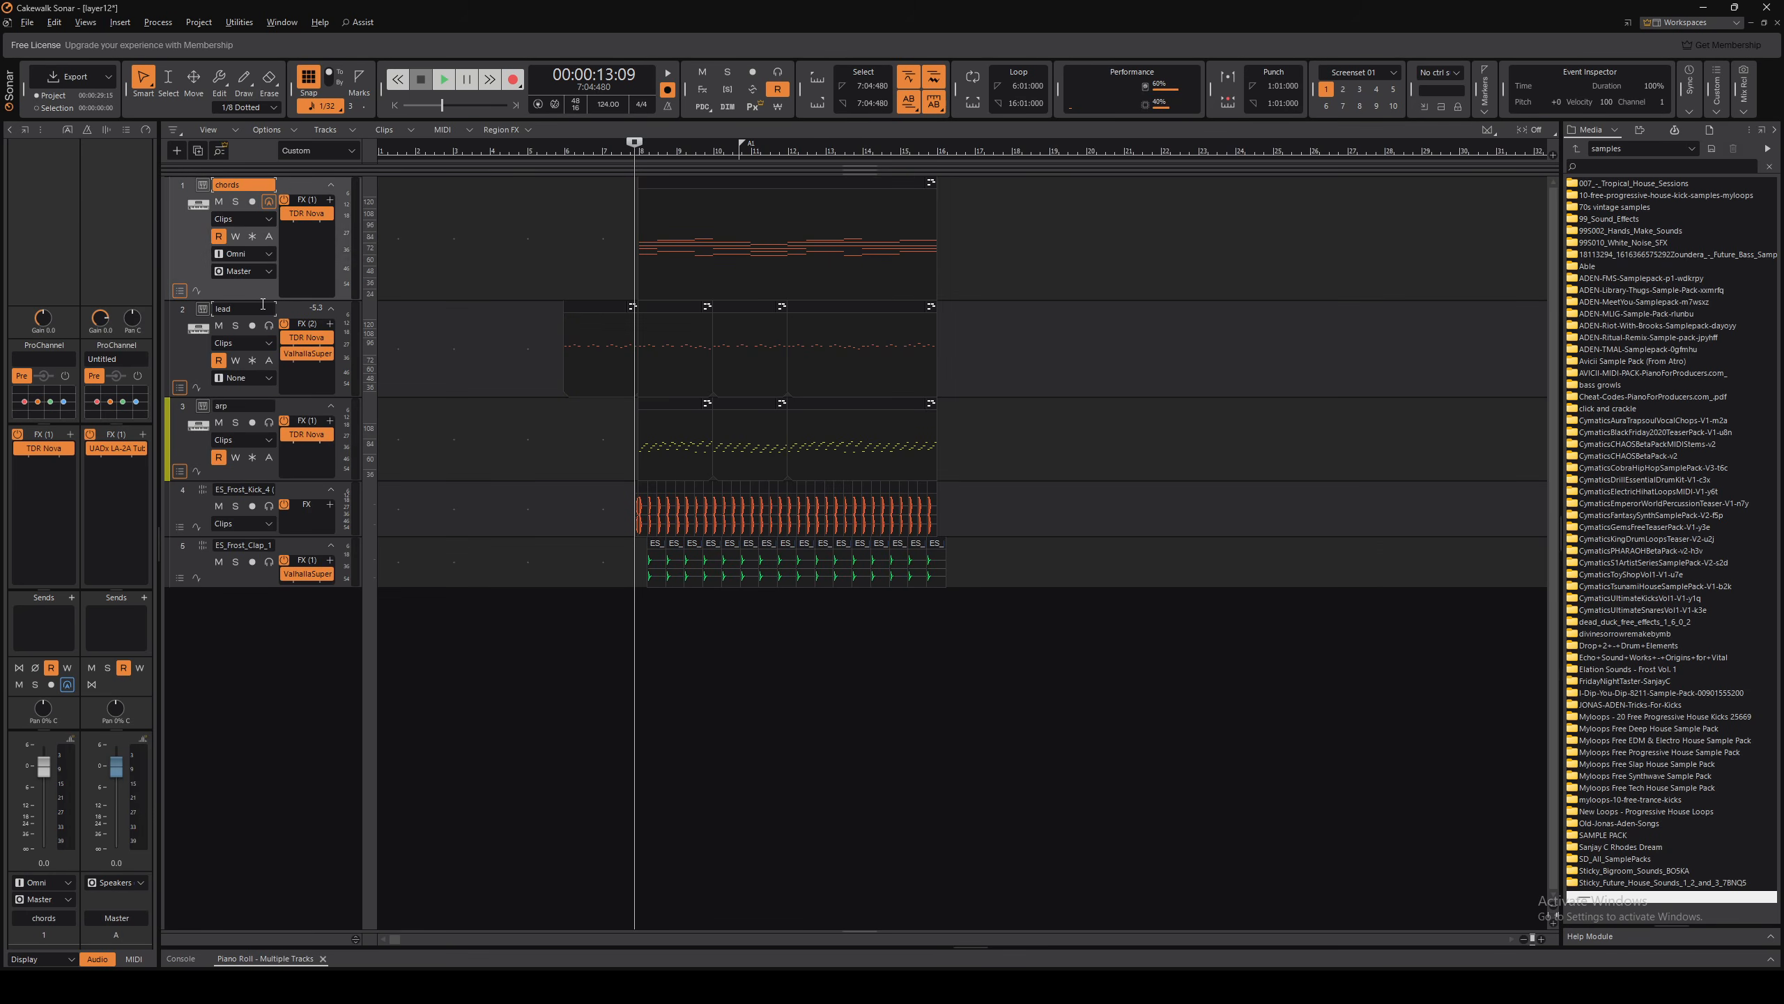
{"action": "left_click", "coordinate": [270, 392]}
{"action": "left_click_drag", "start_coordinate": [184, 548], "coordinate": [189, 502]}
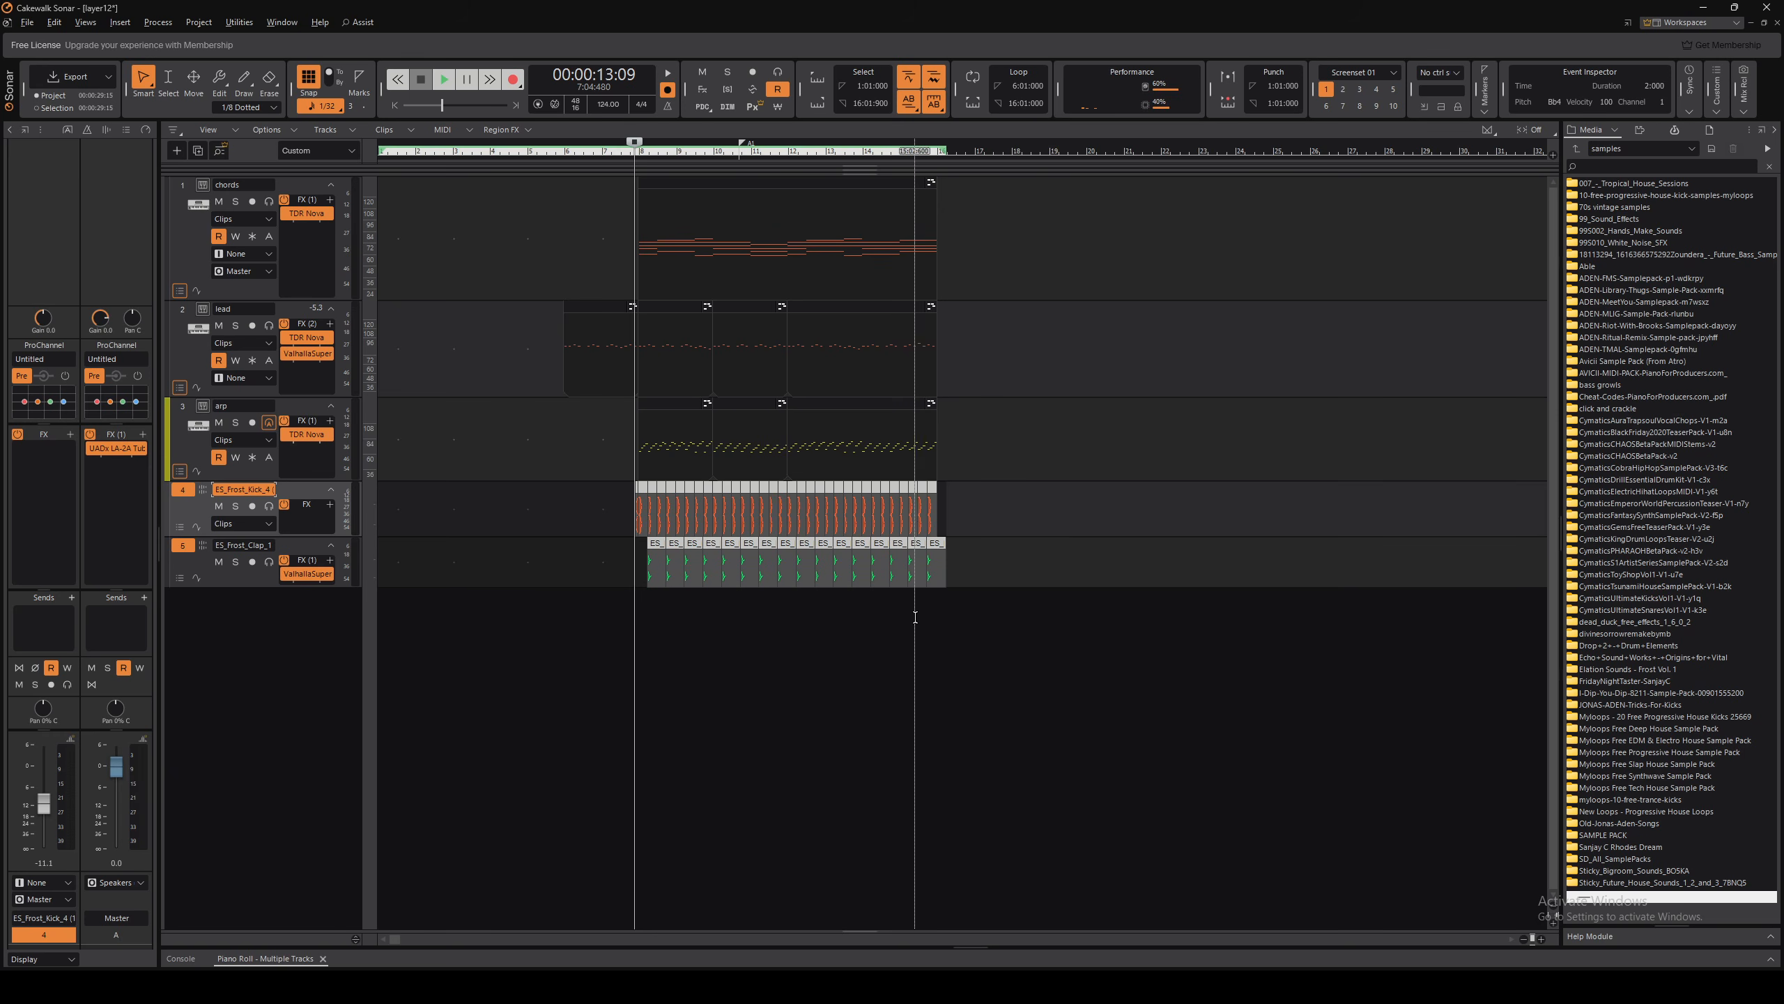
{"action": "key", "text": "alt+3"}
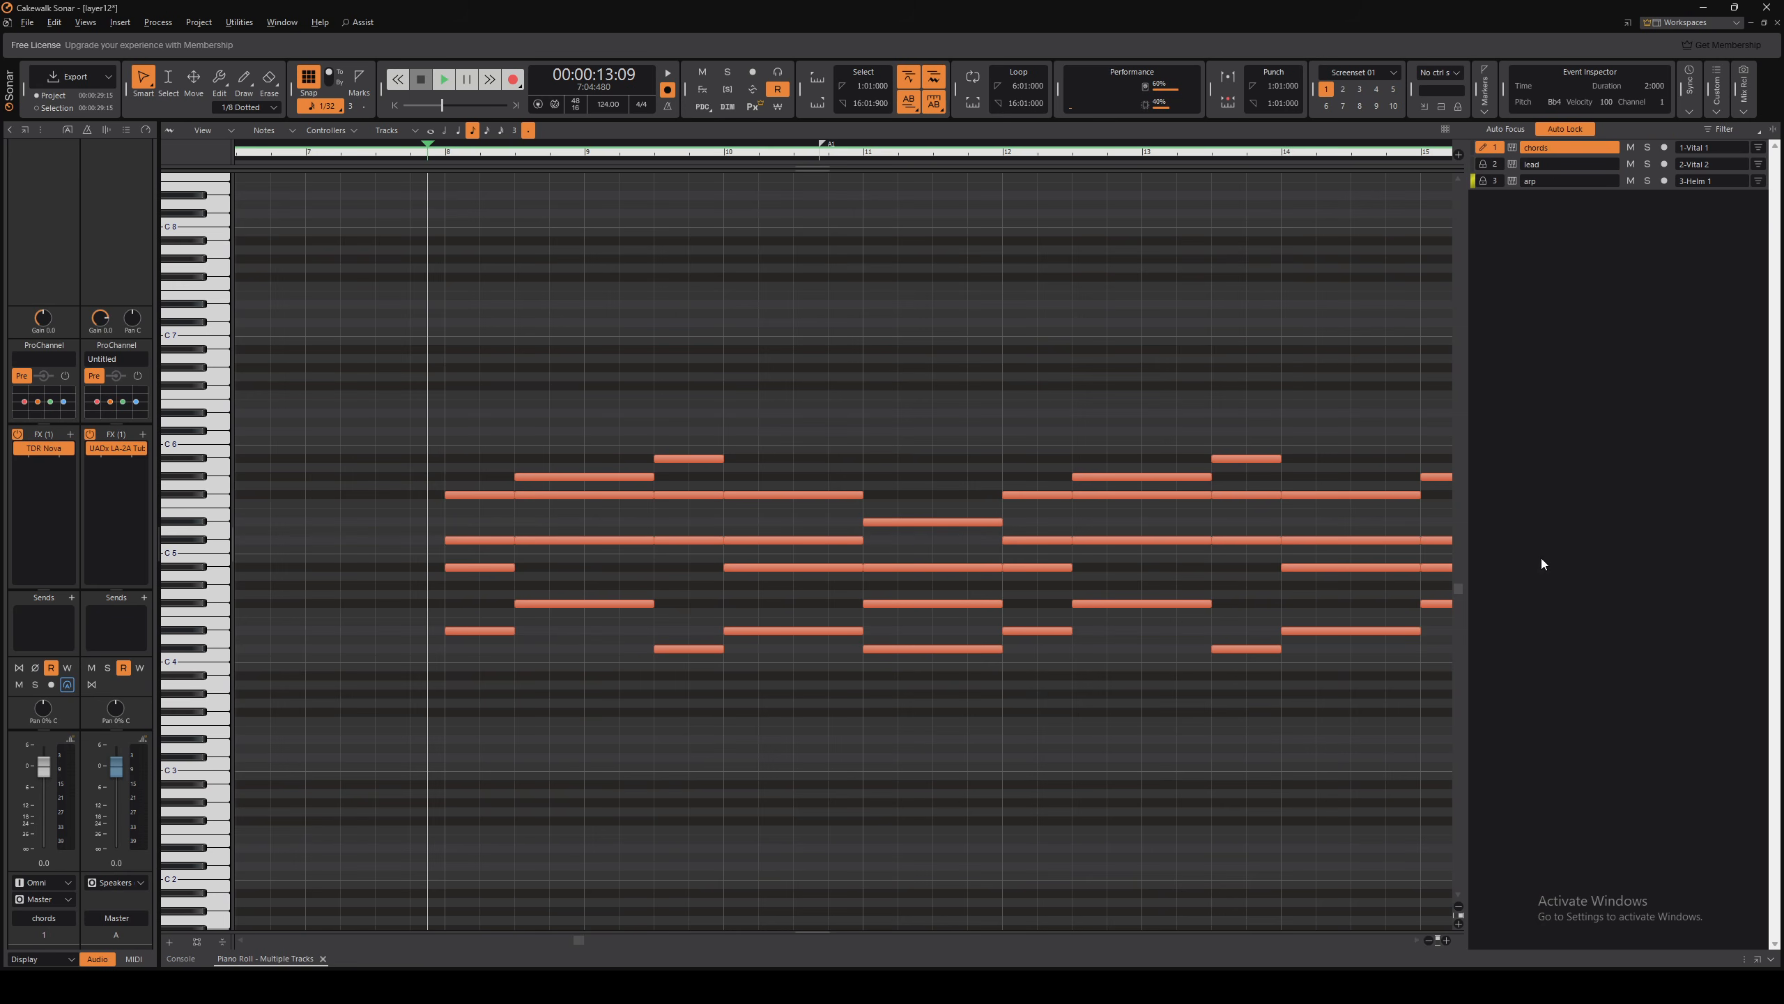
Widen the Piano Roll's track list slightly and return to the track view
{"action": "left_click_drag", "start_coordinate": [1466, 539], "coordinate": [1437, 516]}
{"action": "key", "text": "alt+1"}
{"action": "left_click", "coordinate": [658, 700]}
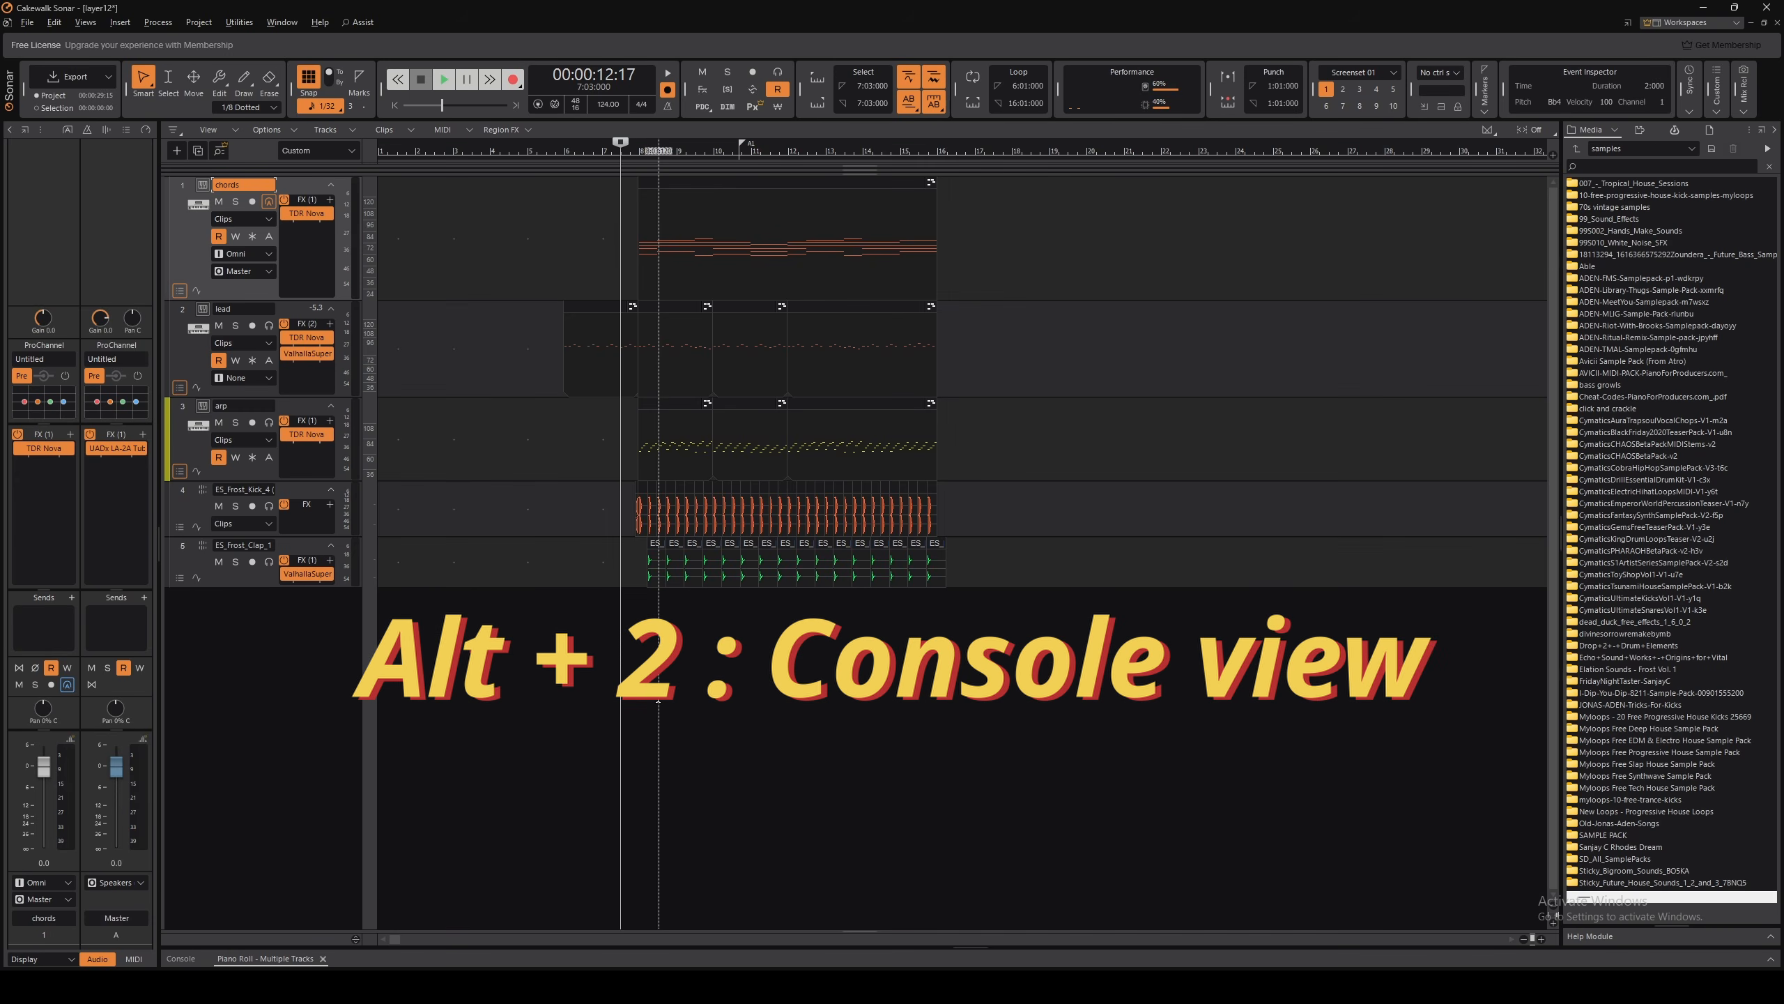
Open the Console at full height, close it, and bring it back up beside the Piano Roll
{"action": "key", "text": "alt+2"}
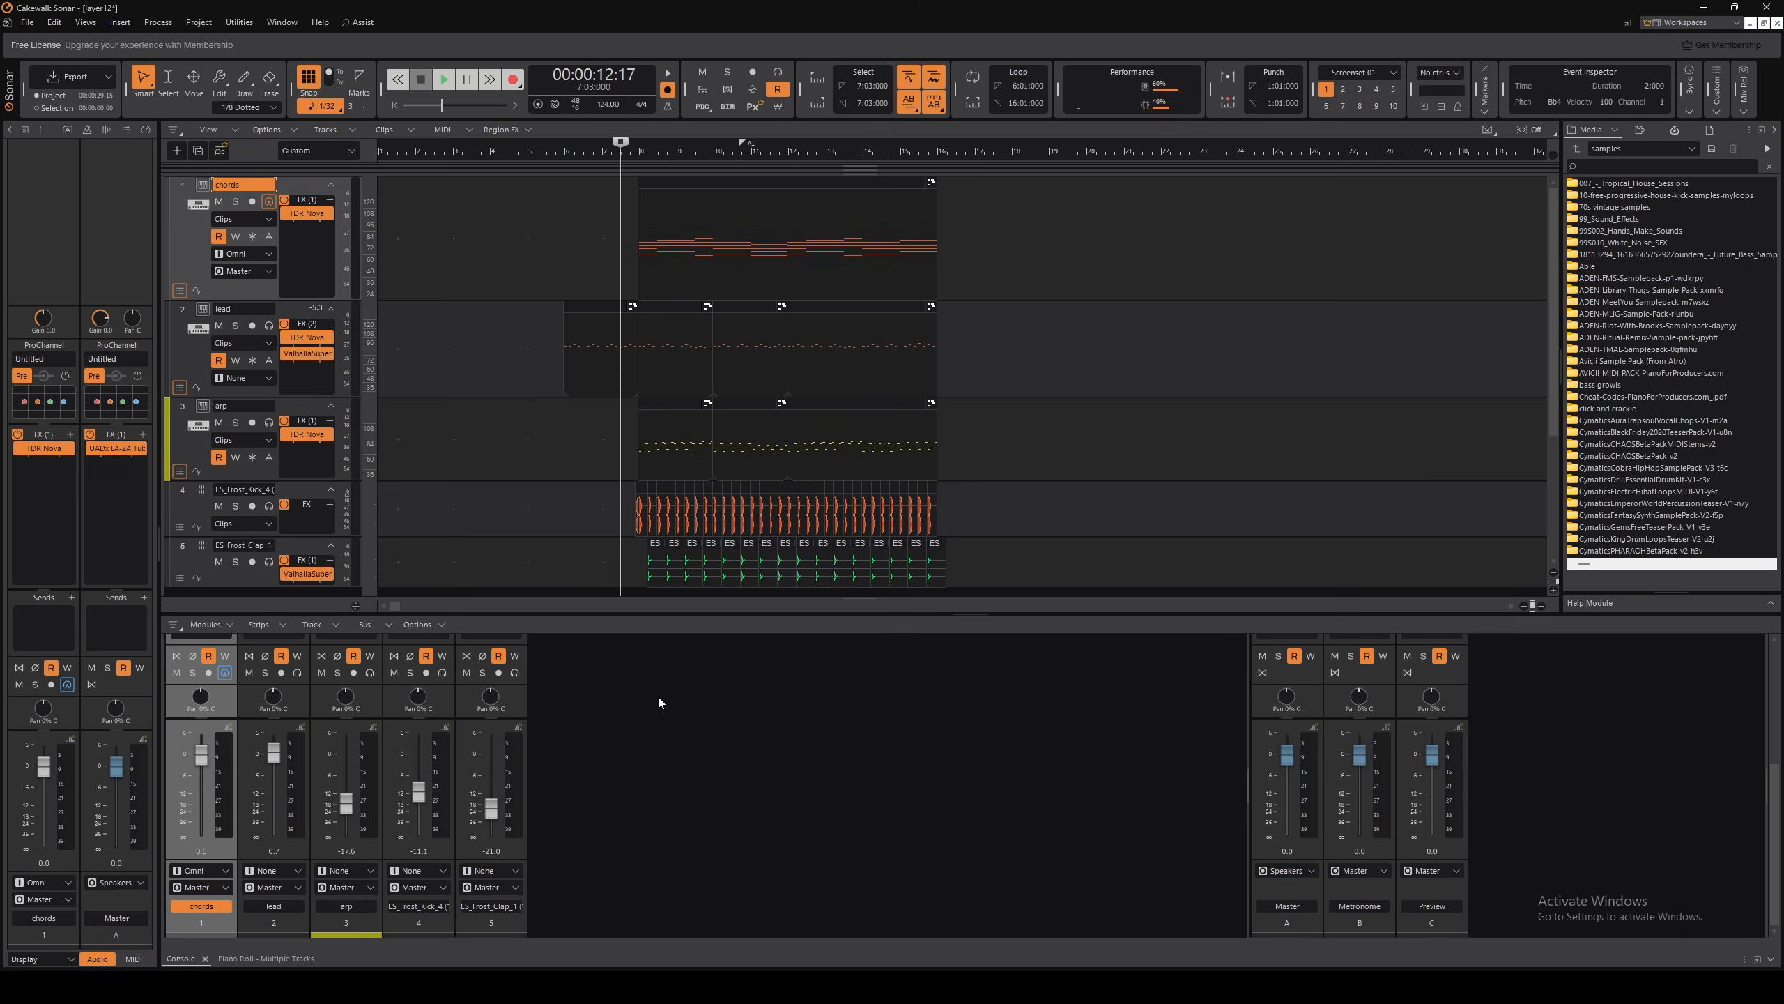
{"action": "key", "text": "ctrl+shift+d"}
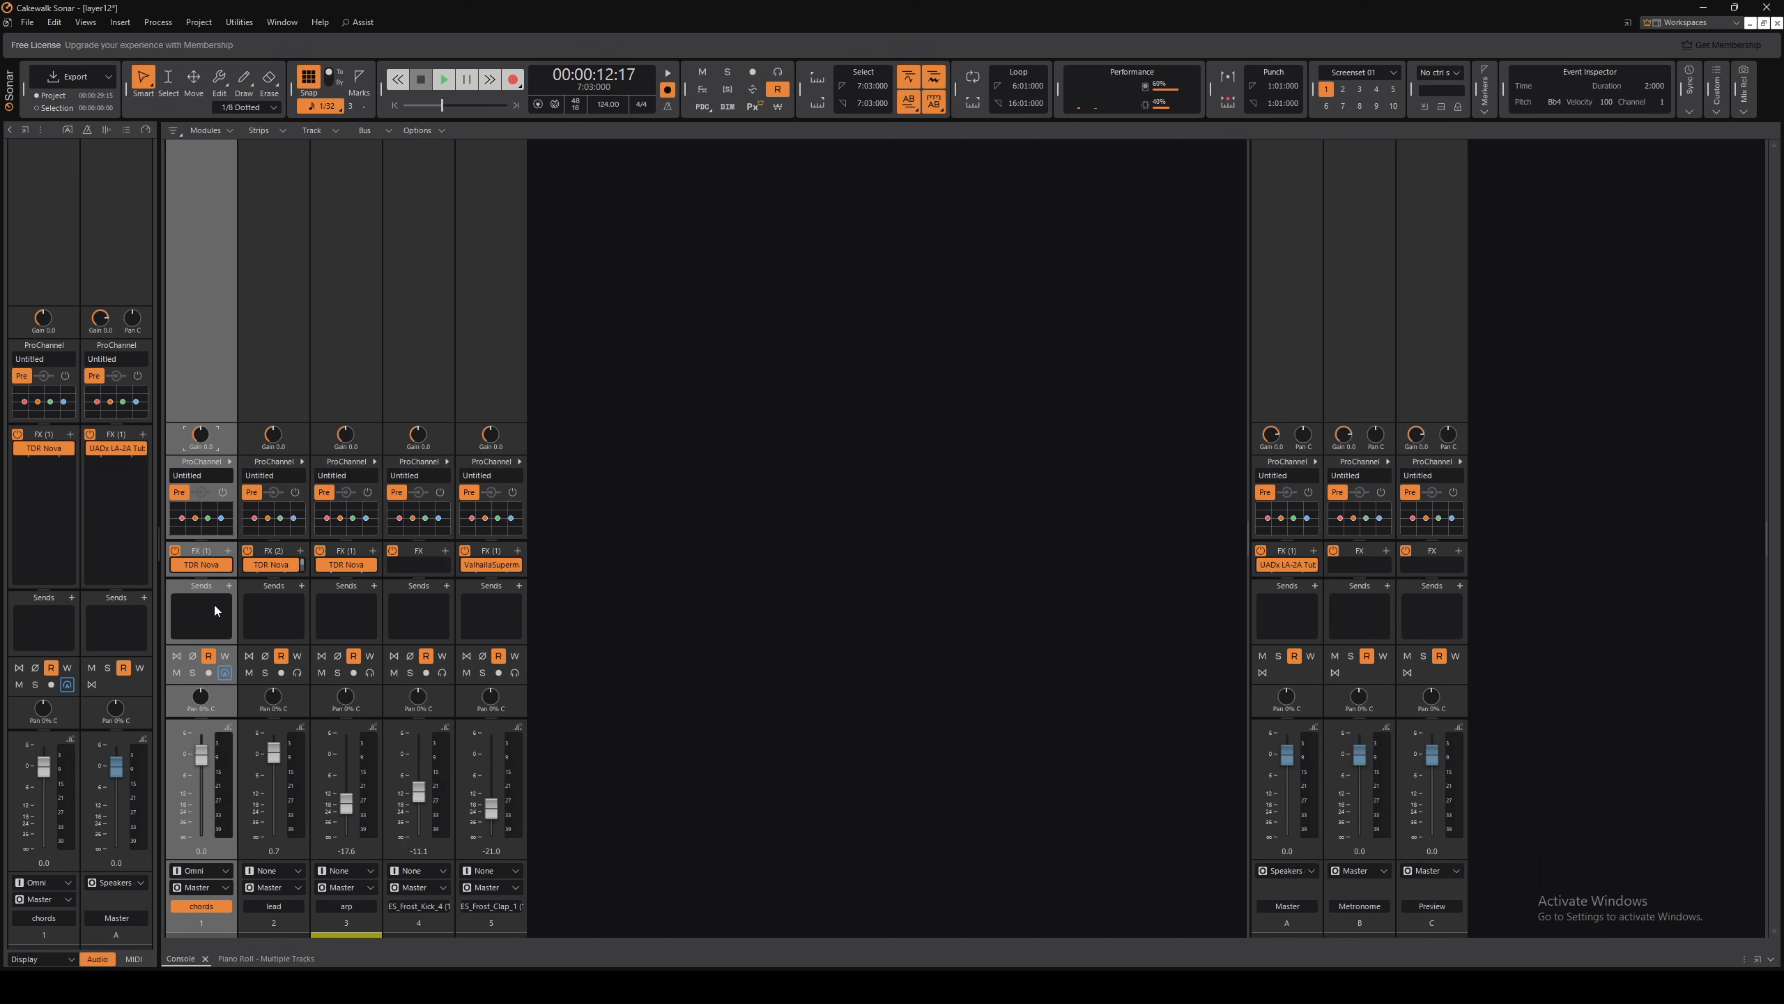
{"action": "left_click", "coordinate": [206, 957]}
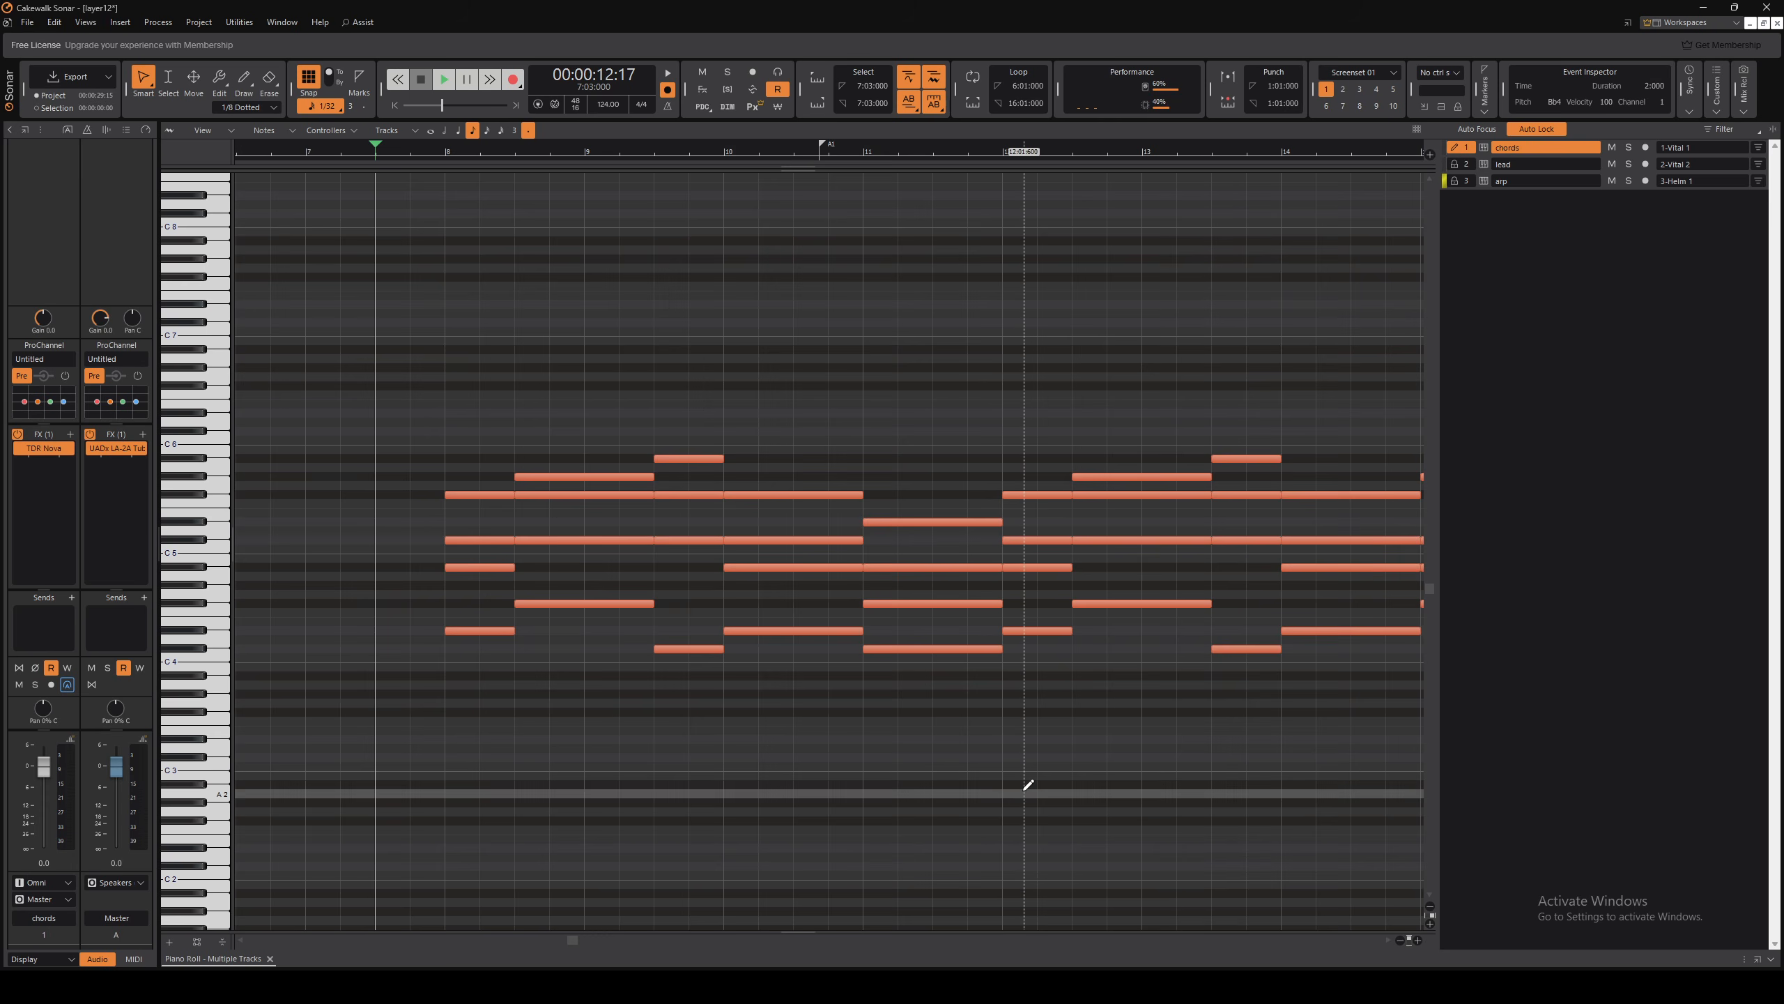
{"action": "key", "text": "alt+2"}
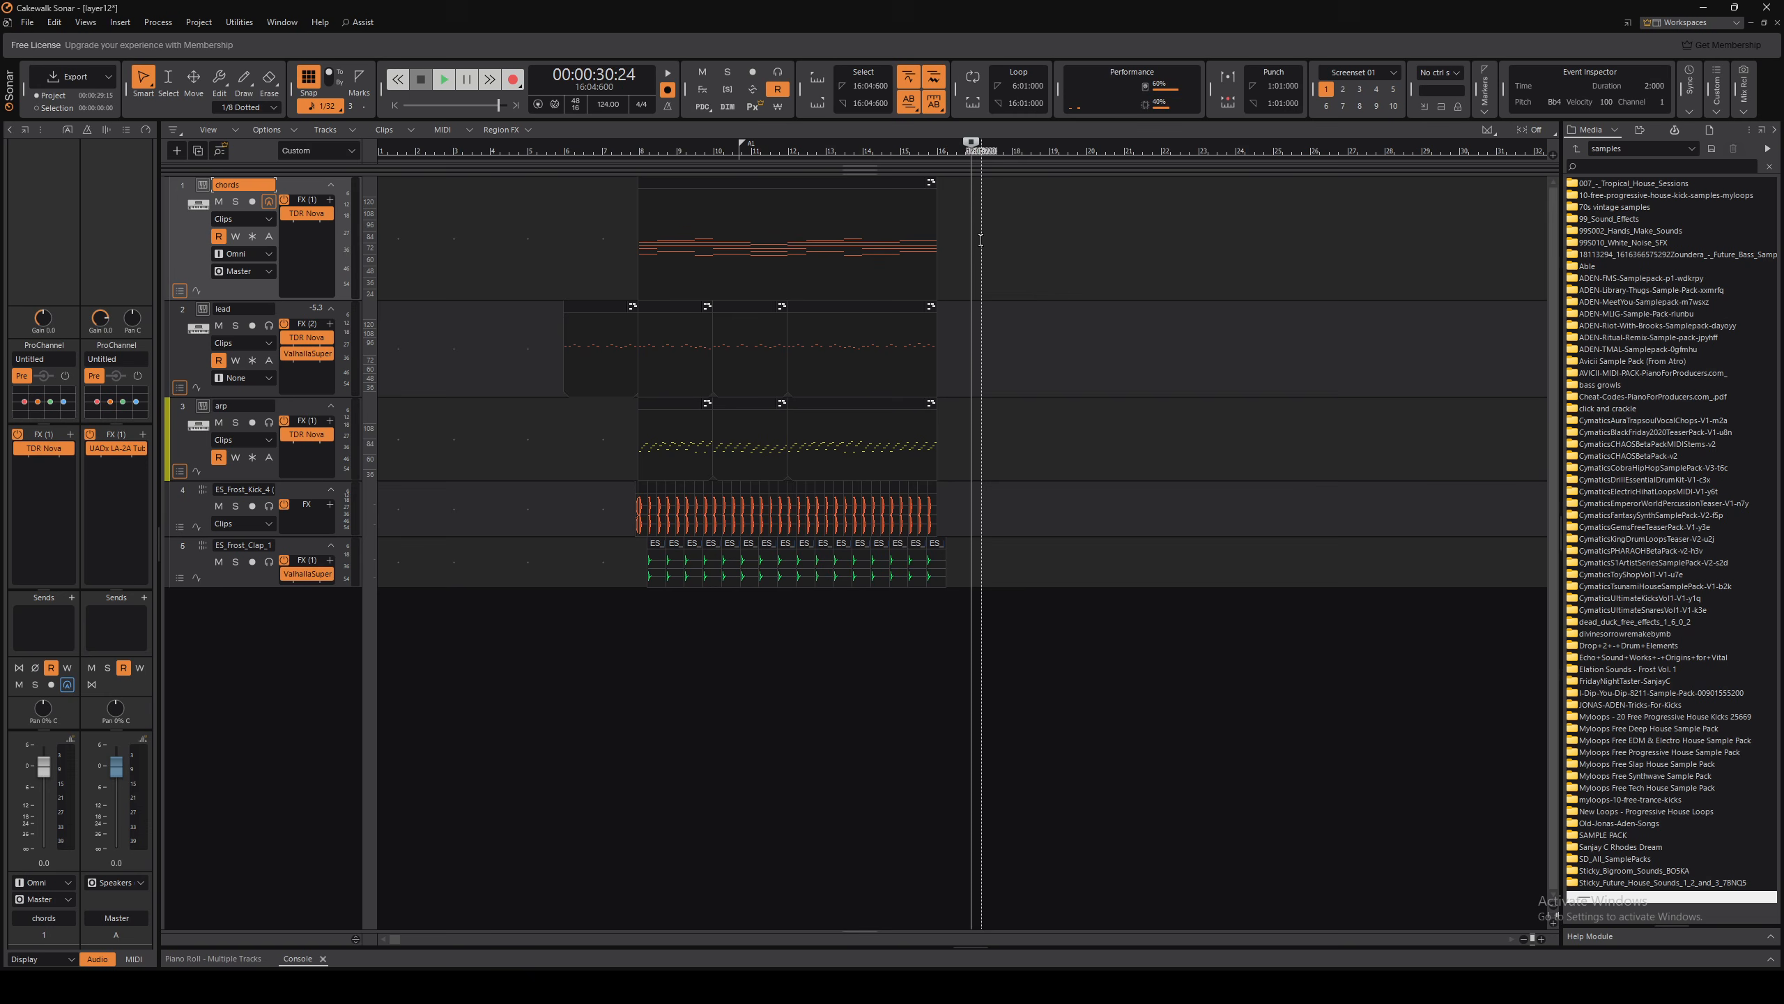
Examine the view options available for the empty area after the chords clip
{"action": "right_click", "coordinate": [979, 243]}
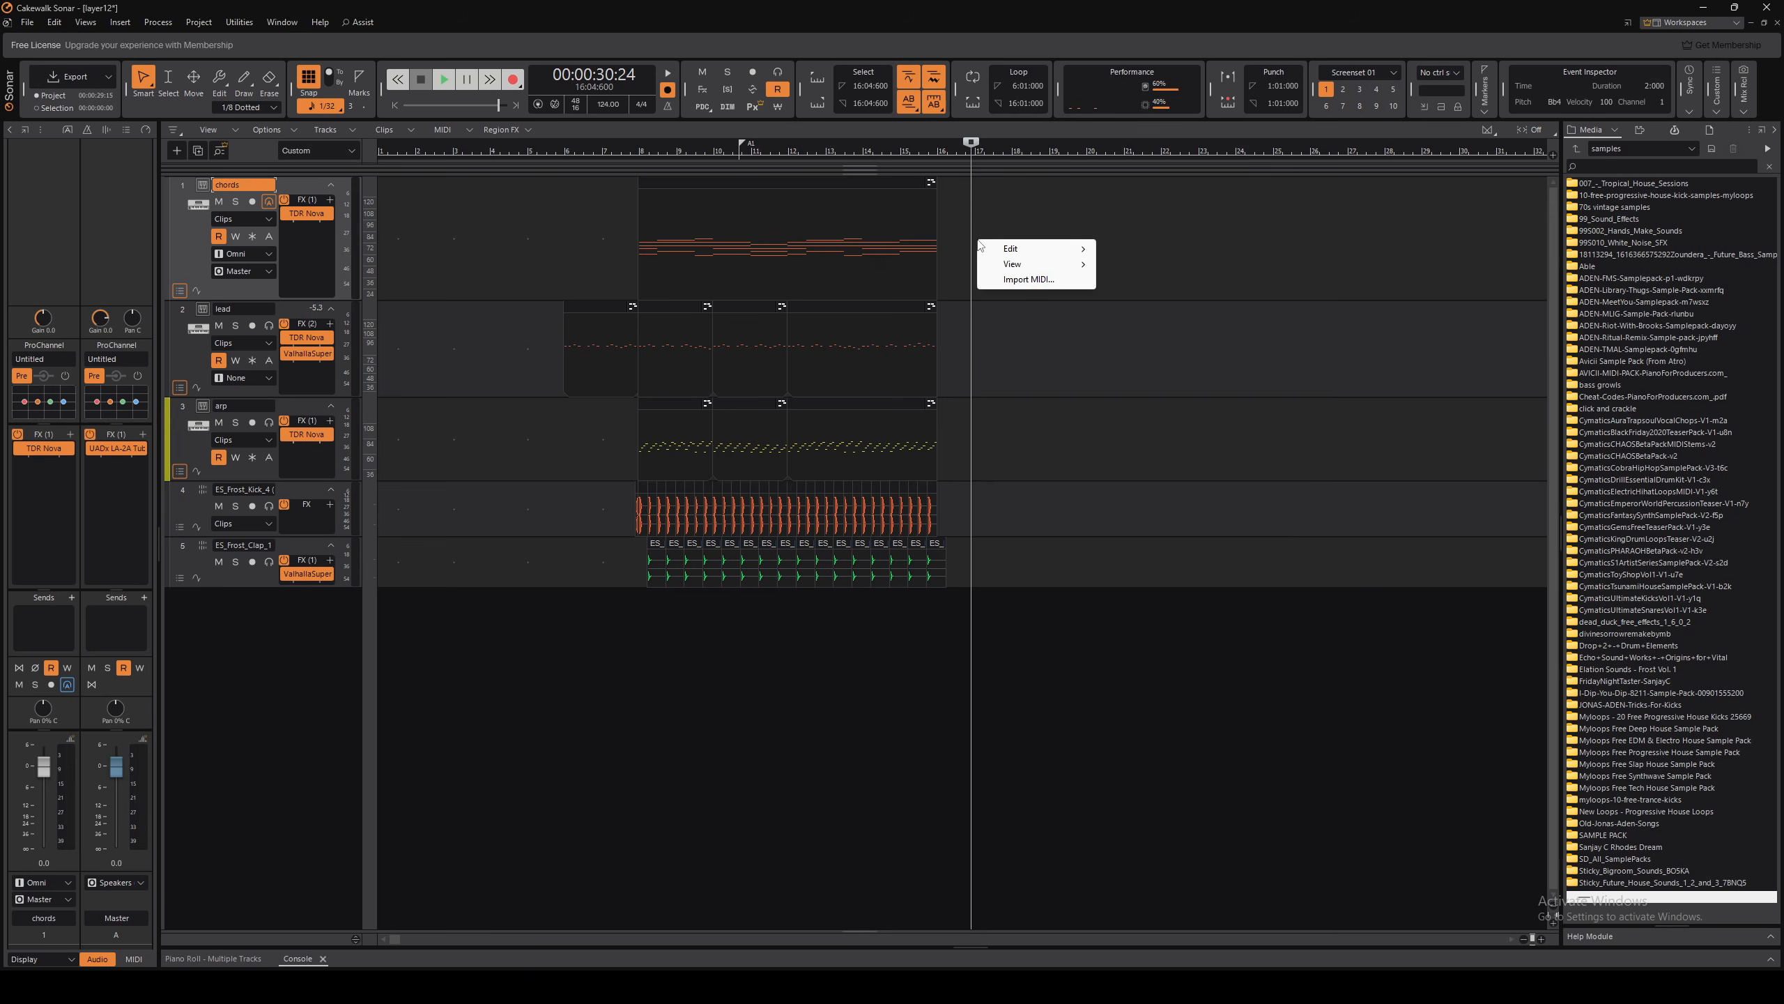
{"action": "mouse_move", "coordinate": [1014, 264]}
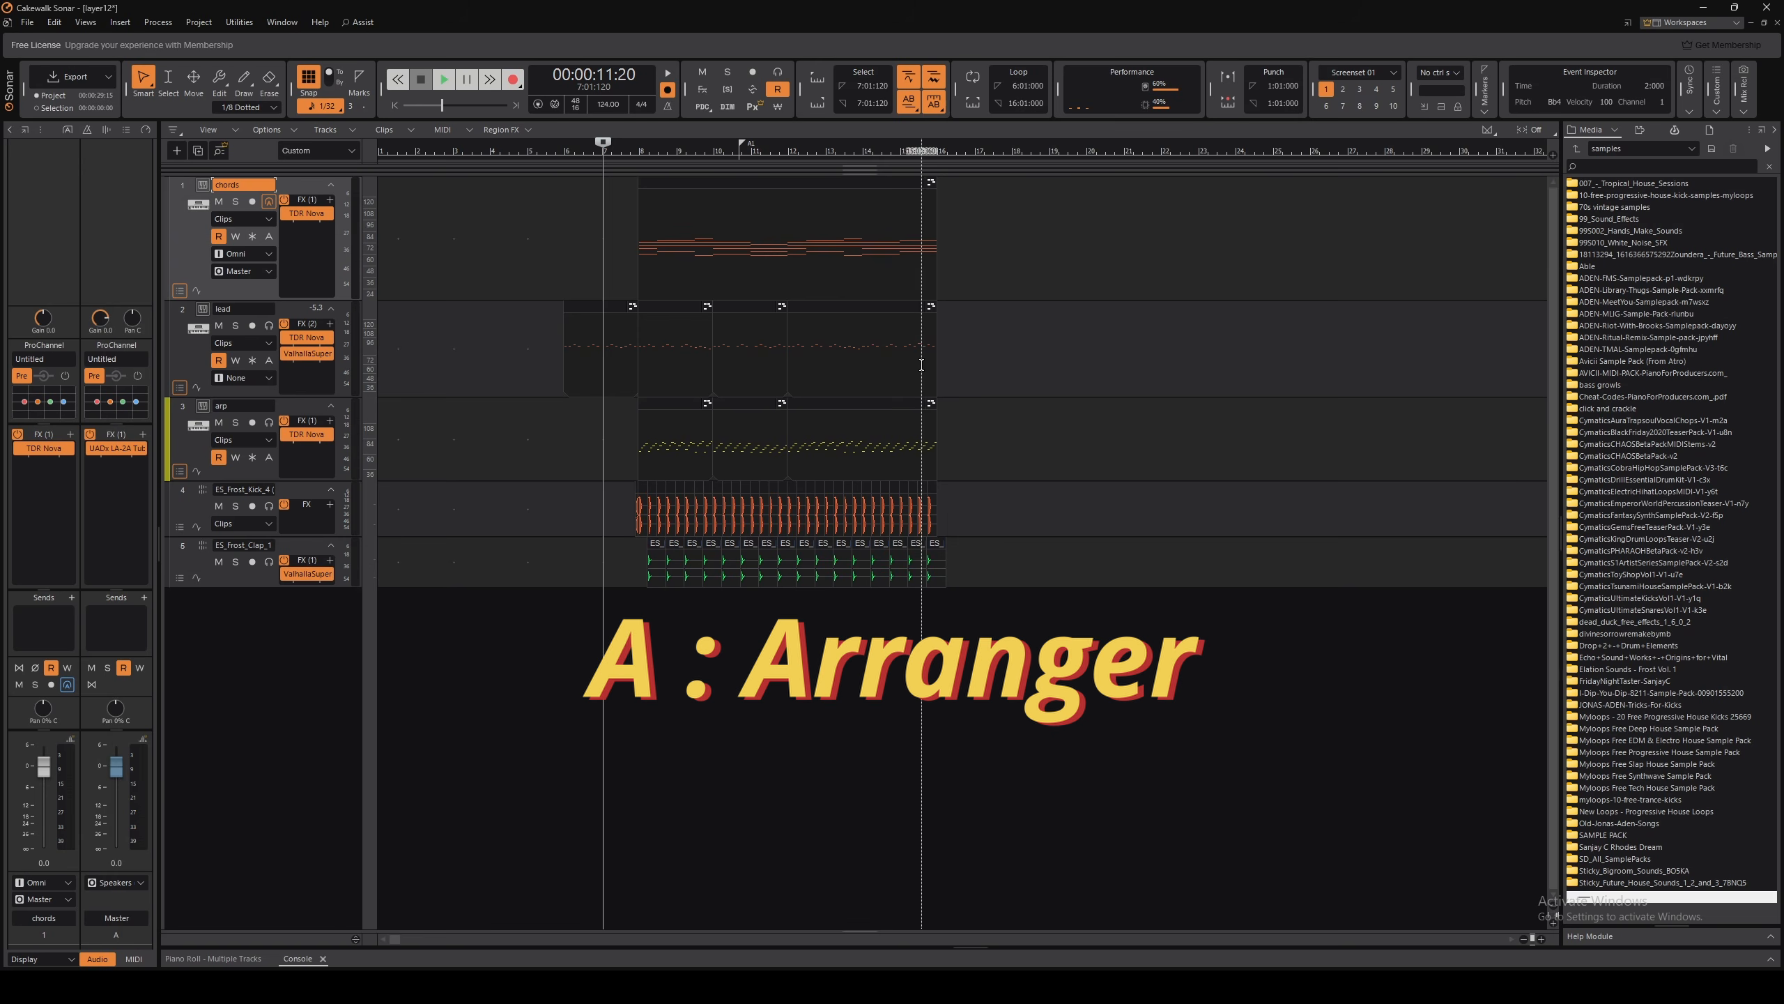
Show the Arranger track and insert an Intro section on it just after measure 8
{"action": "key", "text": "a"}
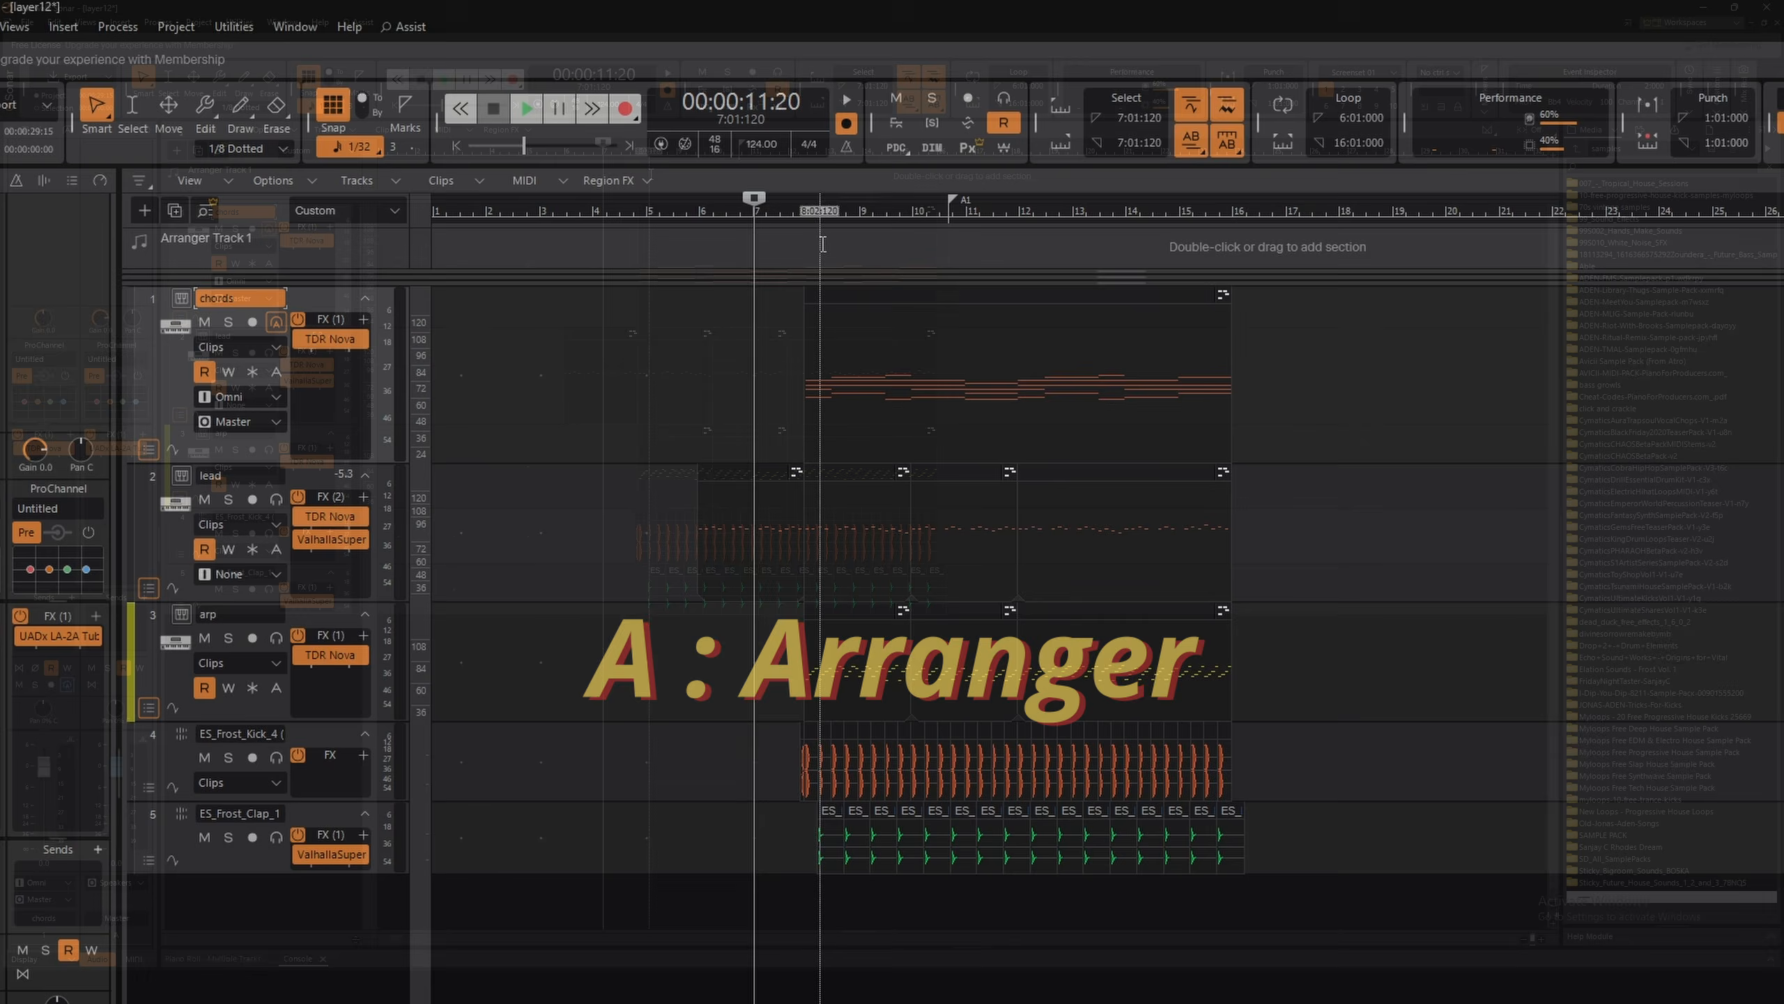
{"action": "right_click", "coordinate": [822, 243]}
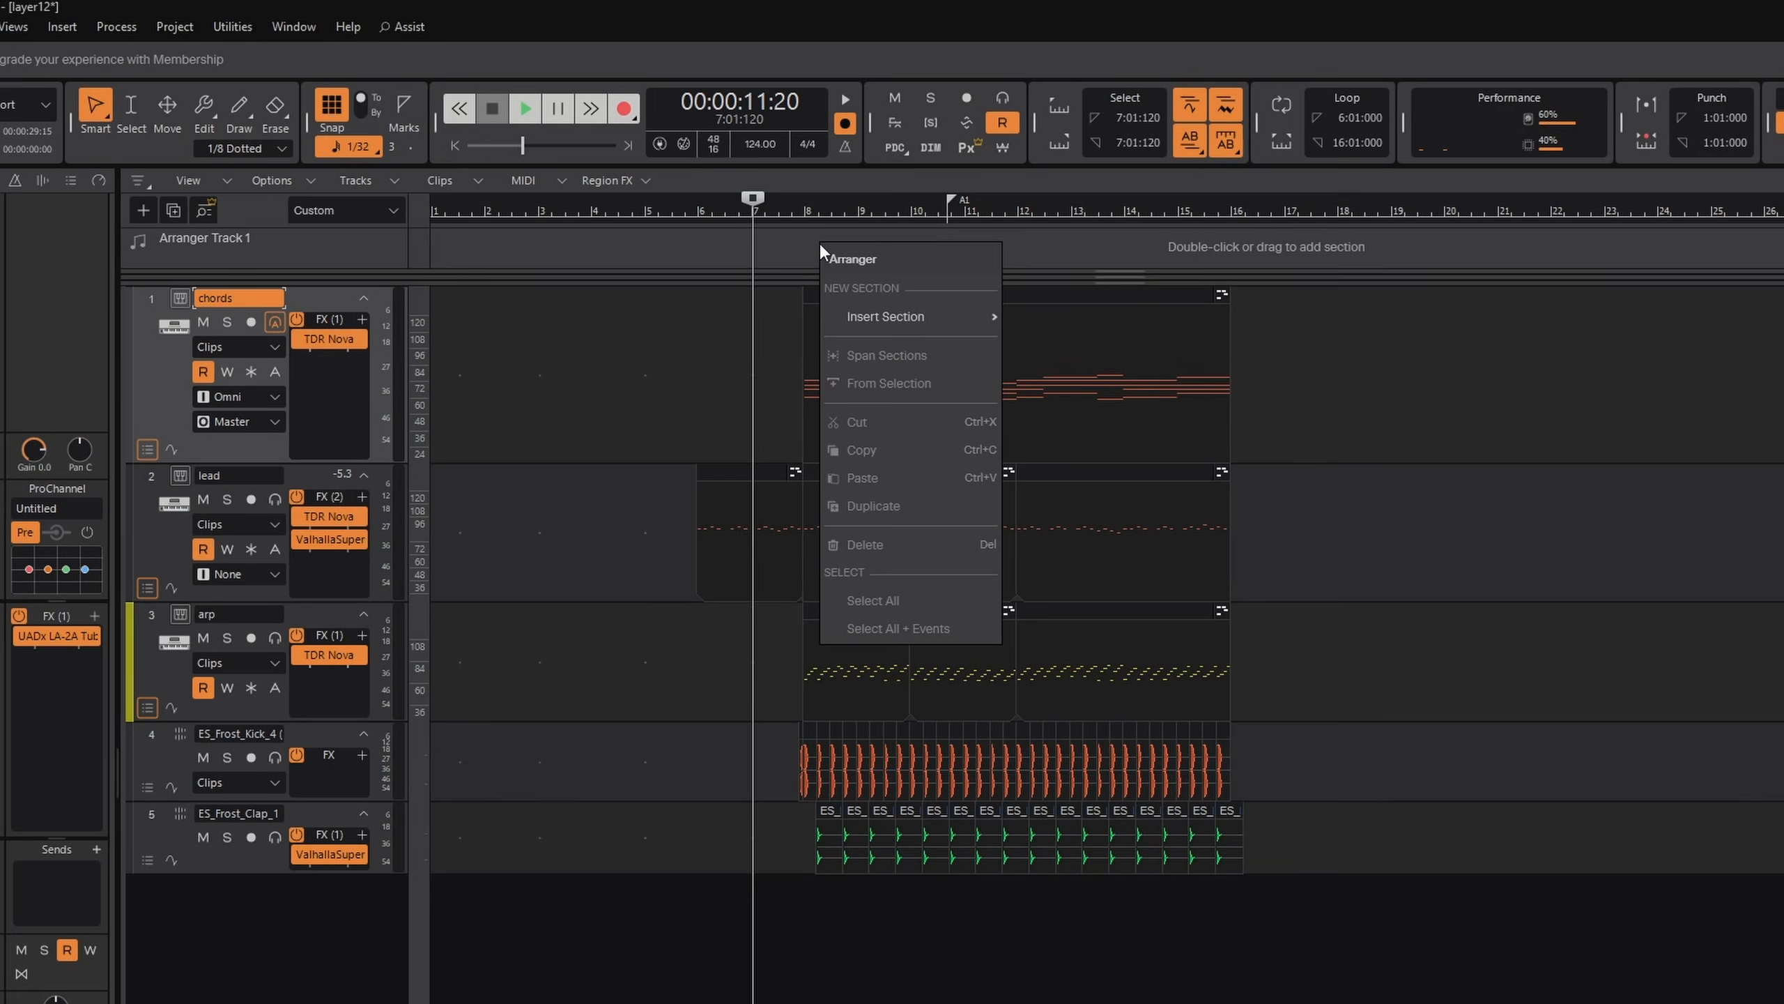
{"action": "mouse_move", "coordinate": [908, 318]}
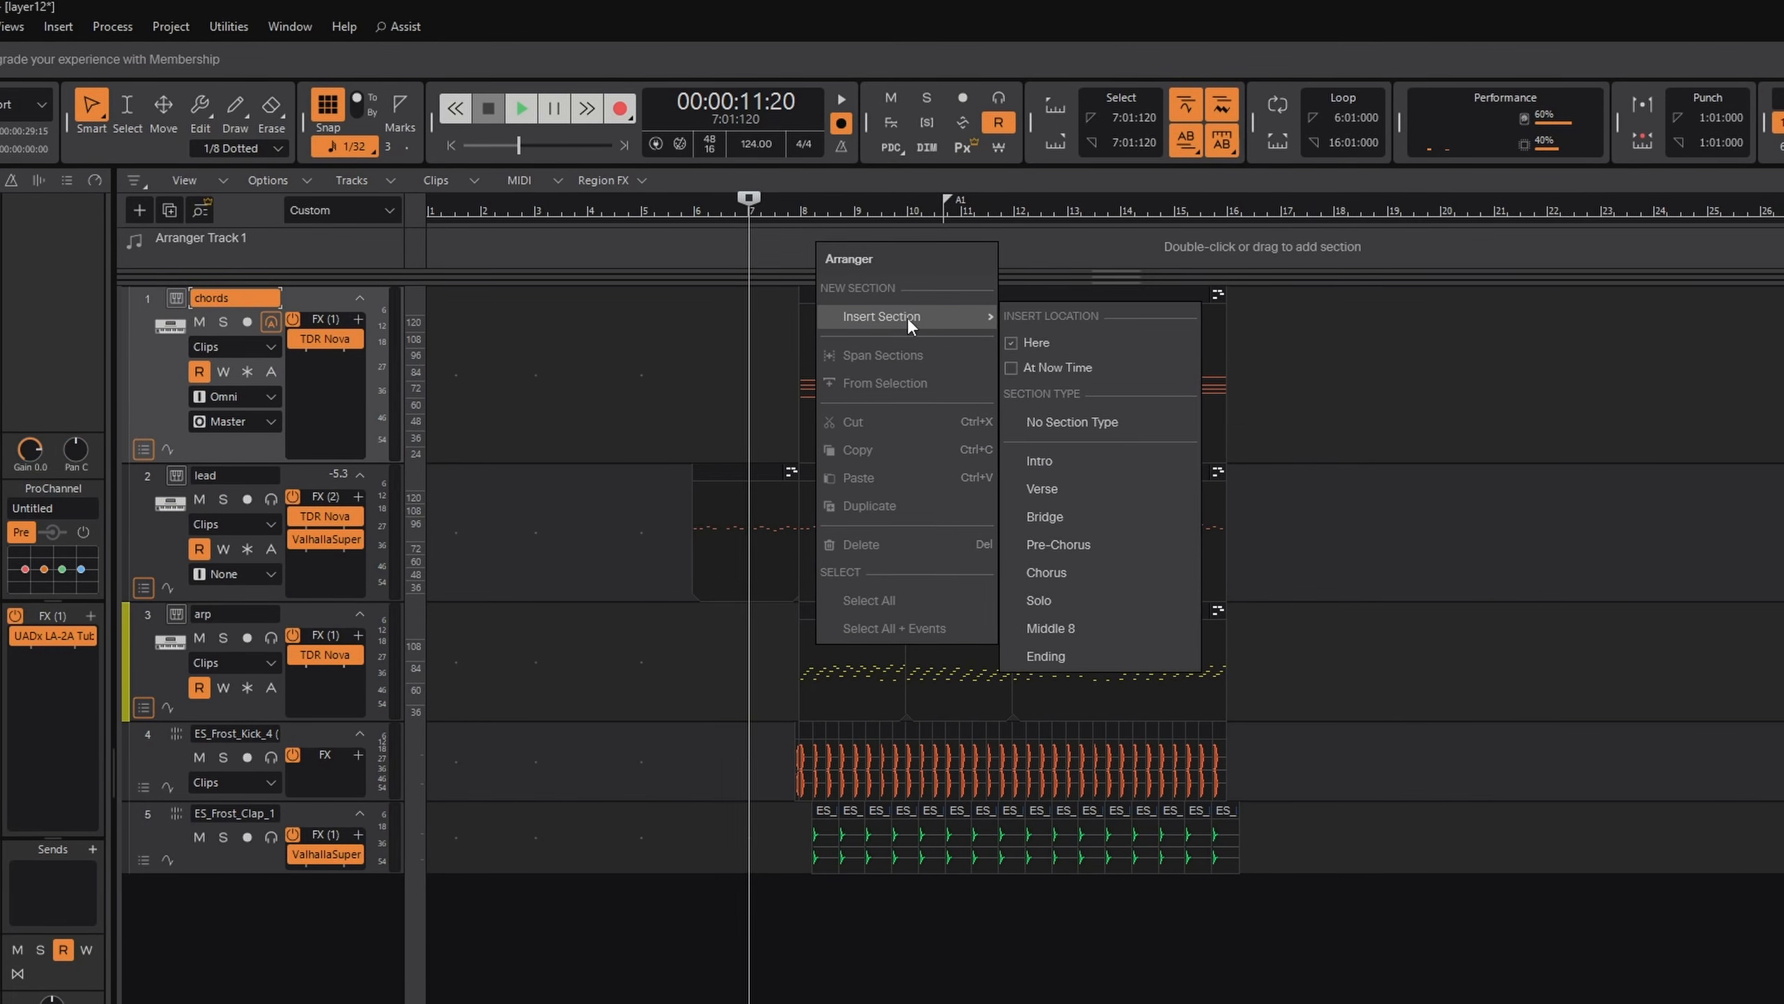
{"action": "left_click", "coordinate": [1096, 465]}
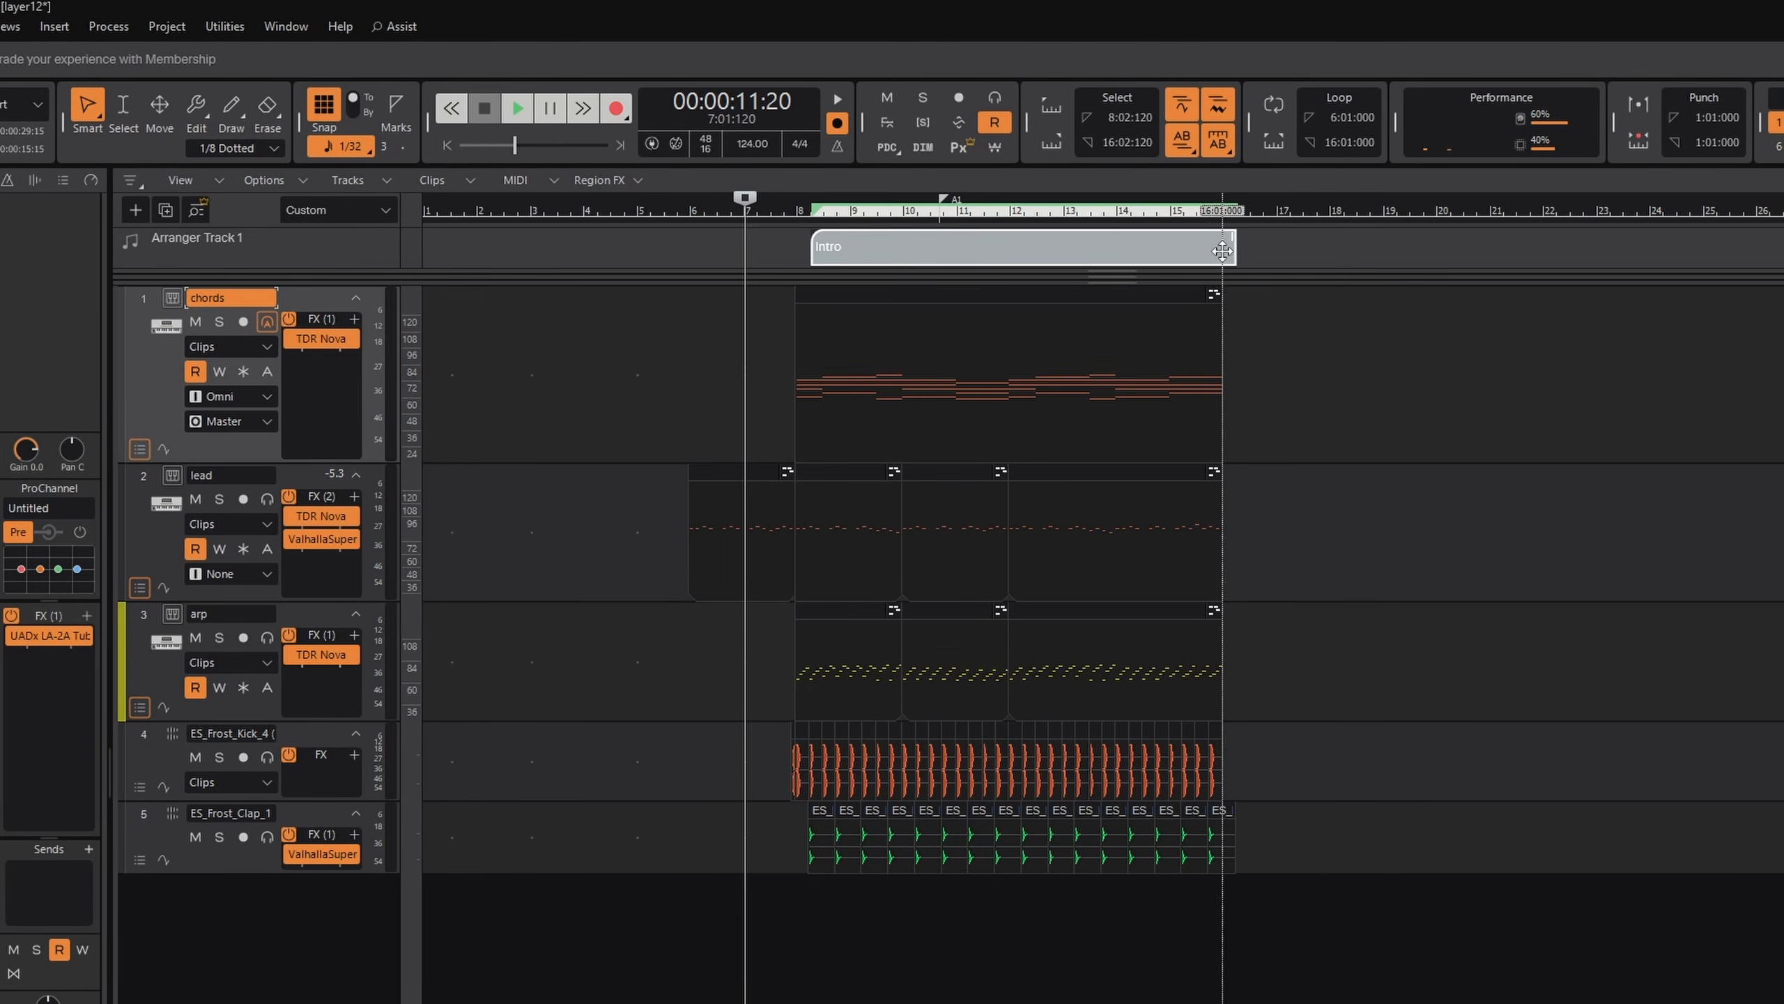
Shorten the Intro section to about four measures starting near 5:04:360, and try moving it with its clips beyond the end of the arrangement
{"action": "left_click_drag", "start_coordinate": [1235, 245], "coordinate": [801, 247]}
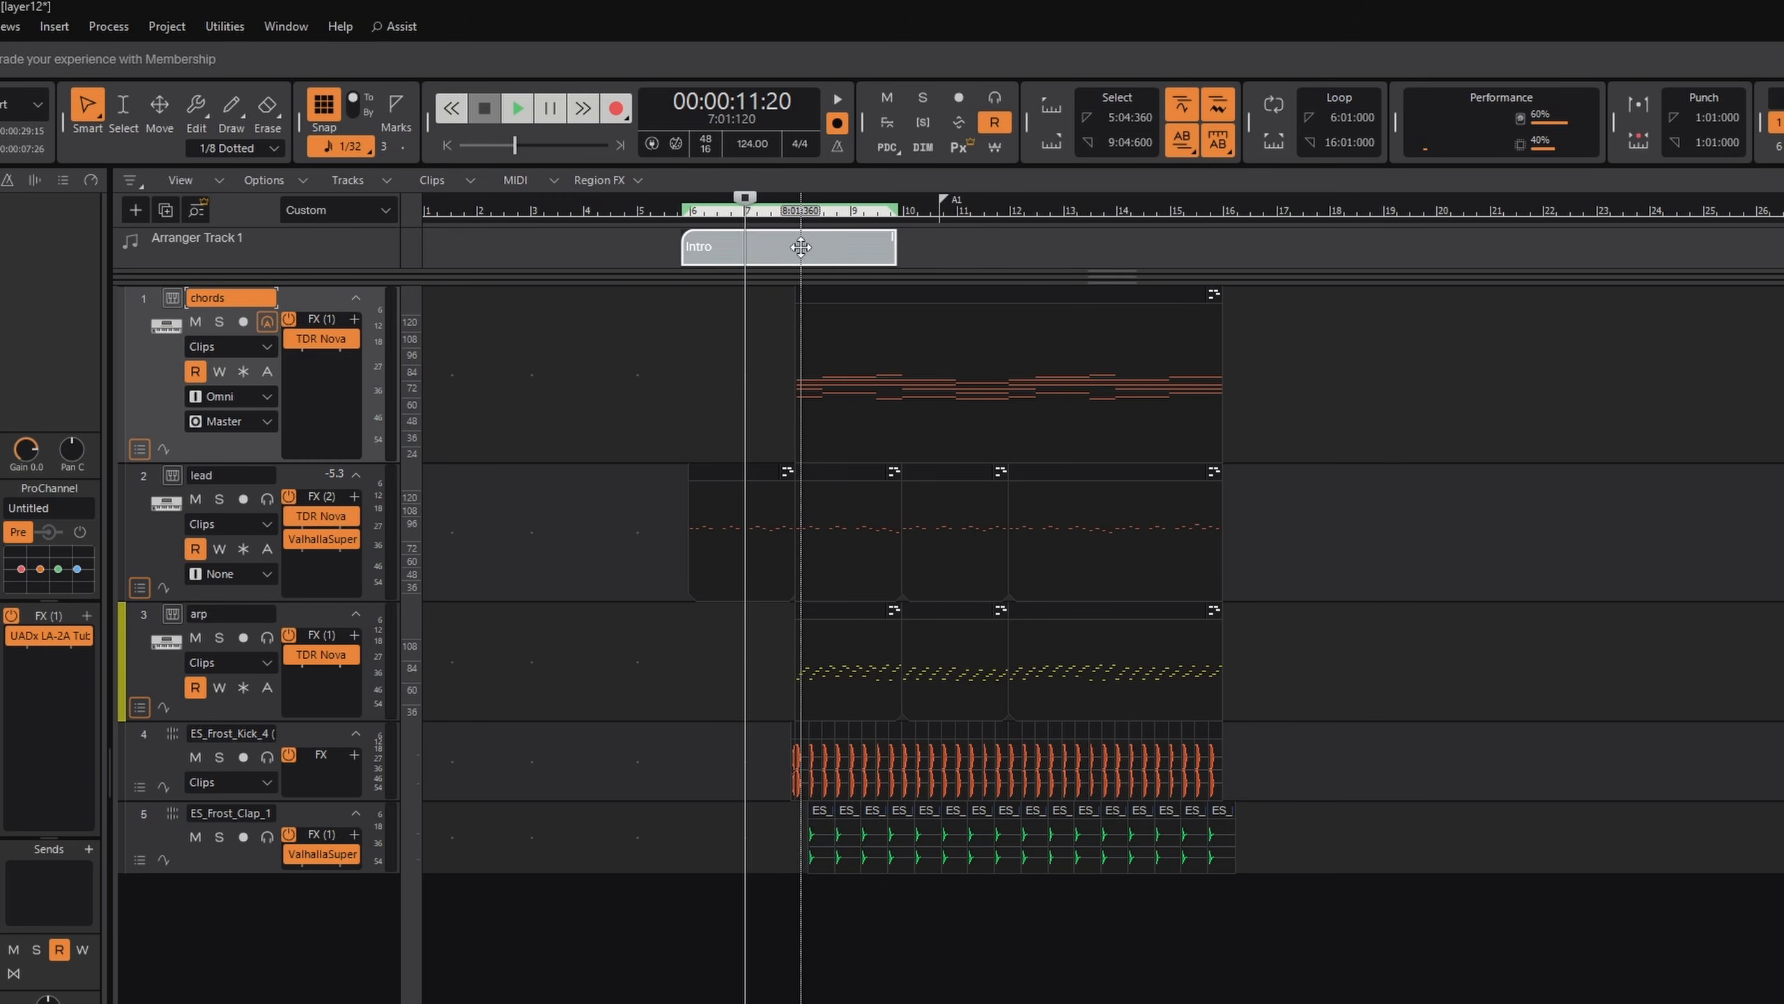
{"action": "left_click", "coordinate": [801, 247]}
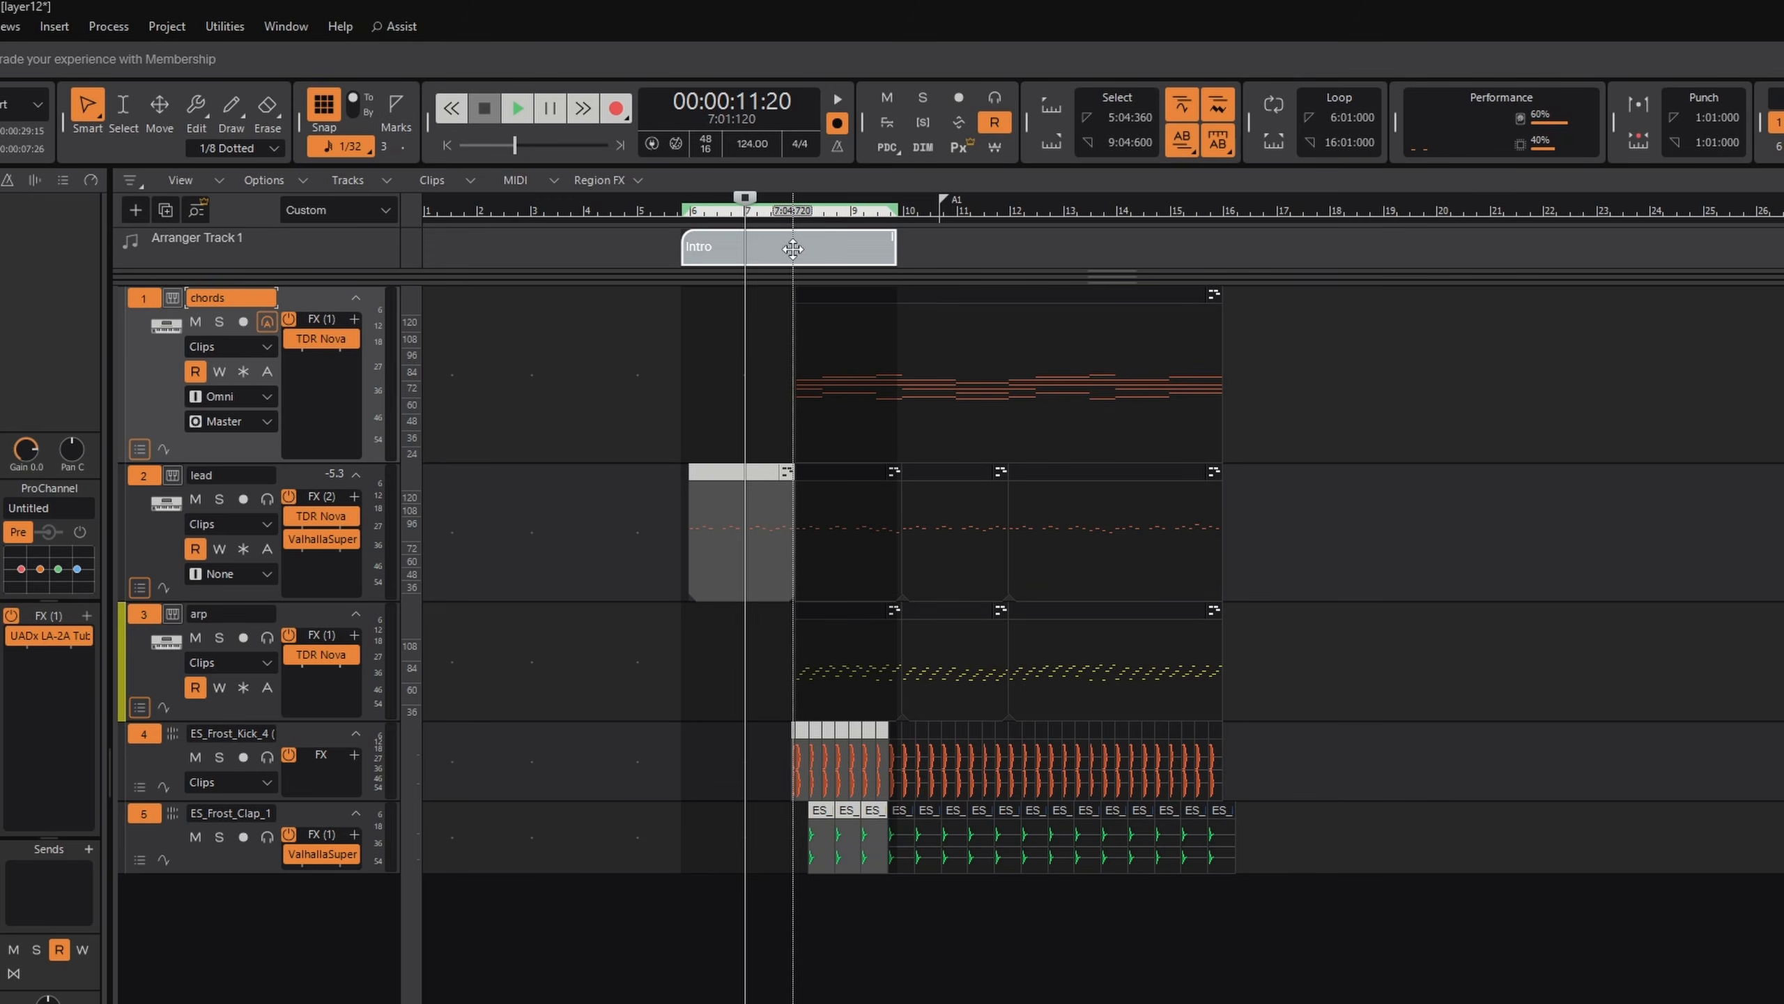
{"action": "left_click_drag", "start_coordinate": [792, 249], "coordinate": [1379, 253]}
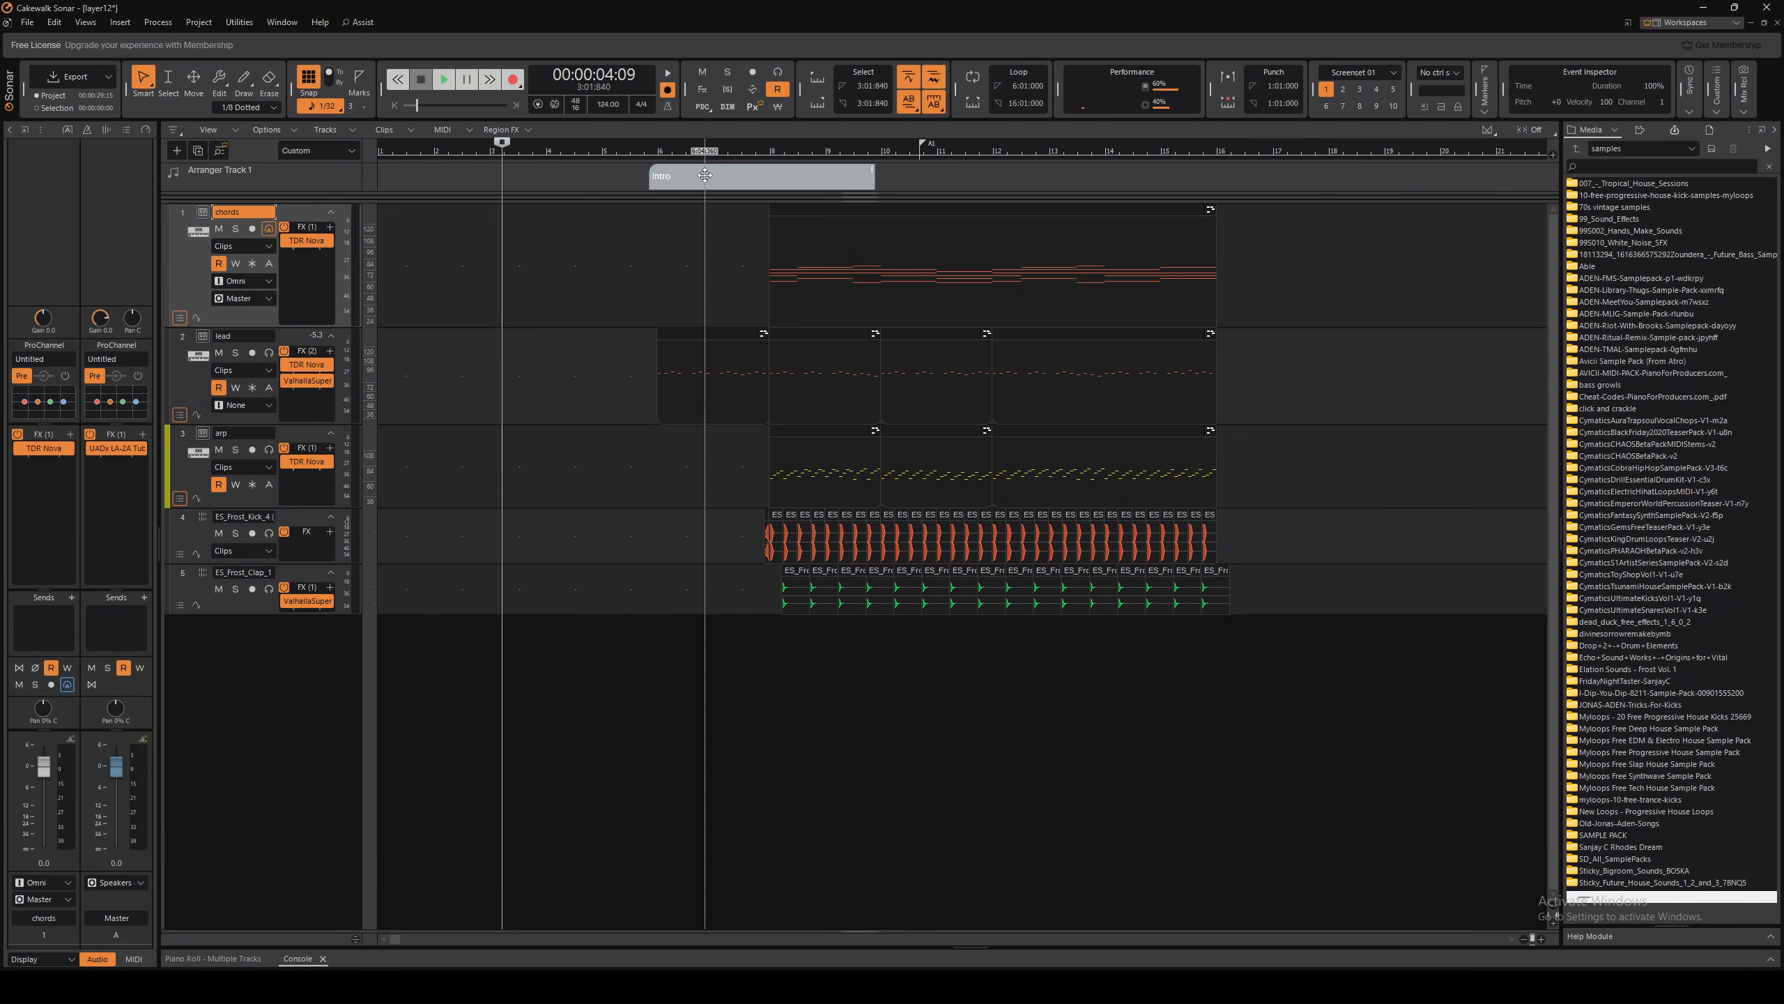
Delete the Intro section and hide the Arranger track
{"action": "right_click", "coordinate": [704, 175]}
{"action": "left_click", "coordinate": [723, 375]}
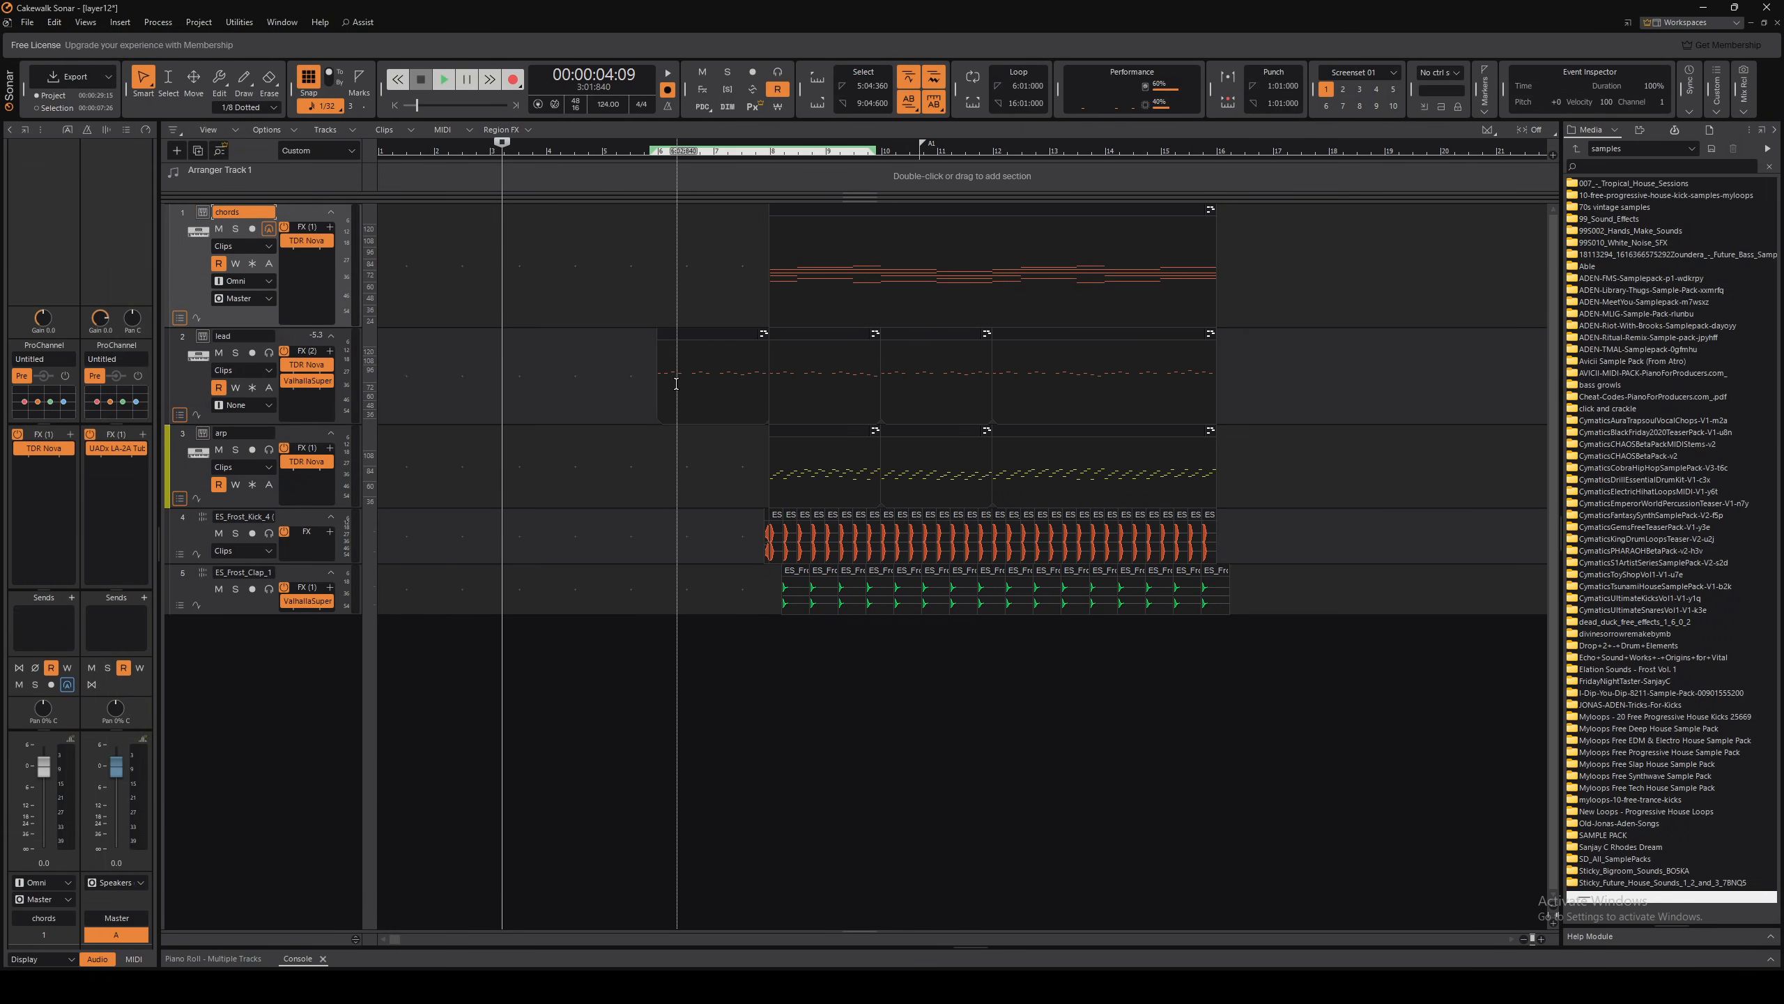
{"action": "scroll", "coordinate": [730, 394], "scroll_direction": "down", "scroll_amount": 3}
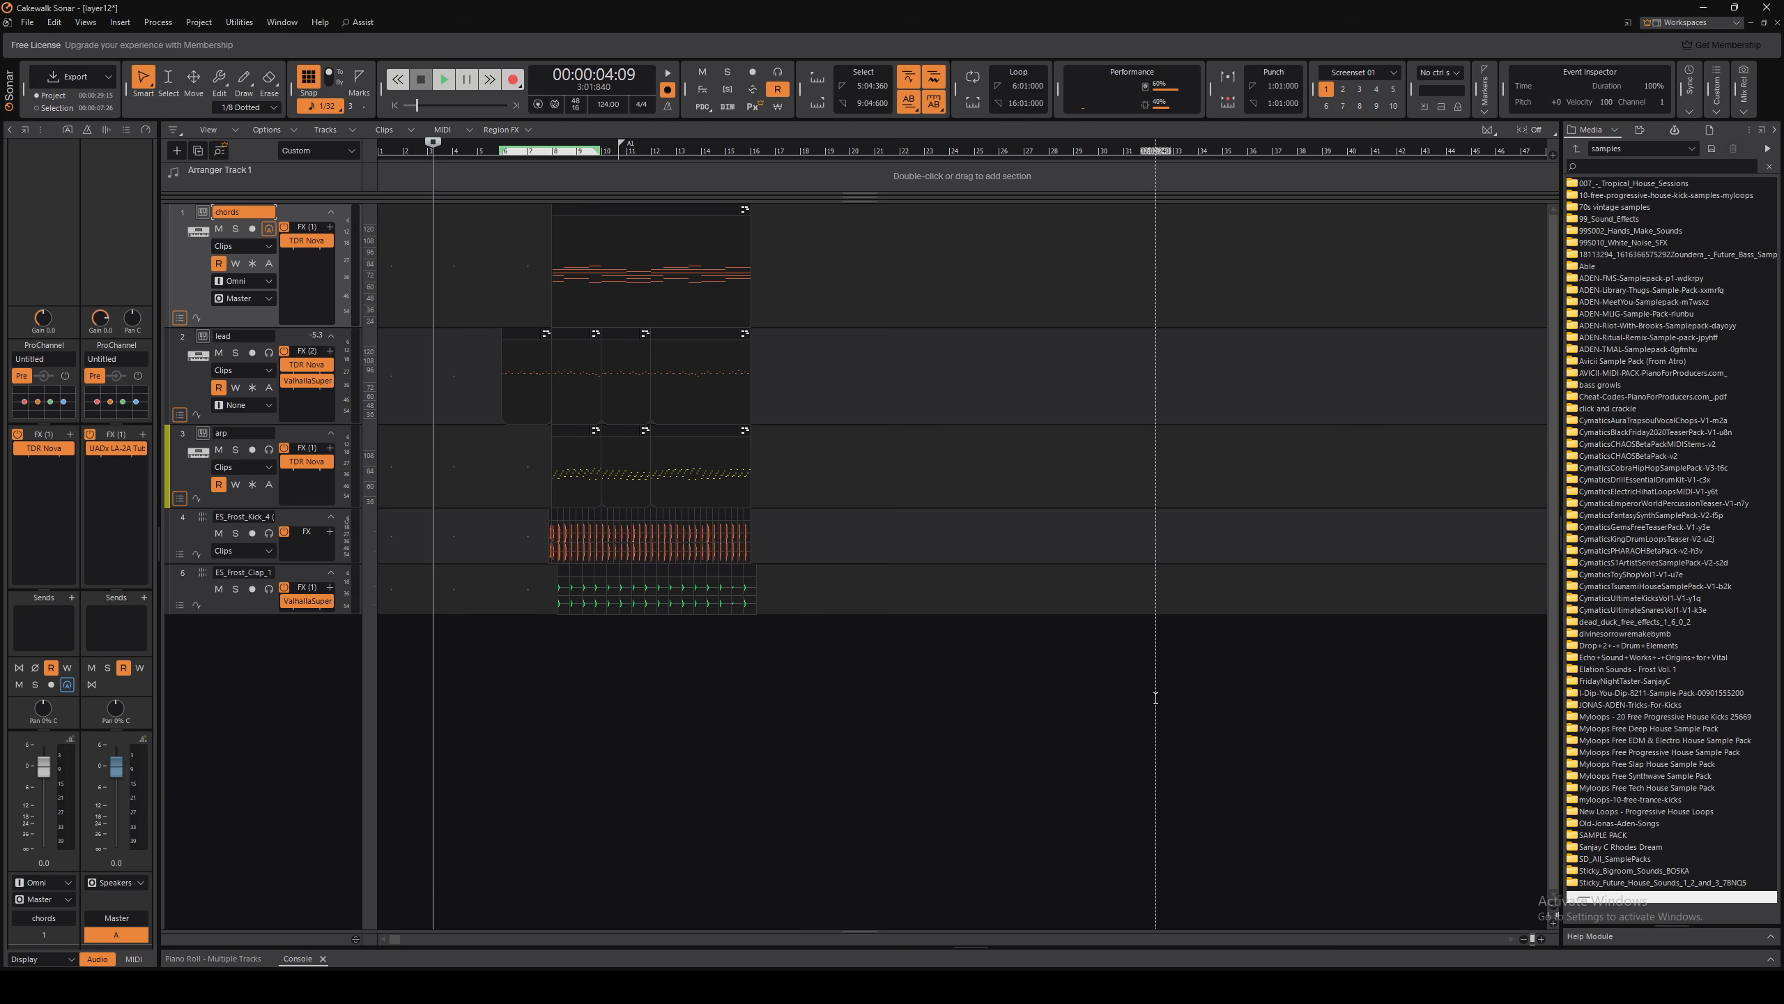
{"action": "scroll", "coordinate": [857, 552], "scroll_direction": "down", "scroll_amount": 1}
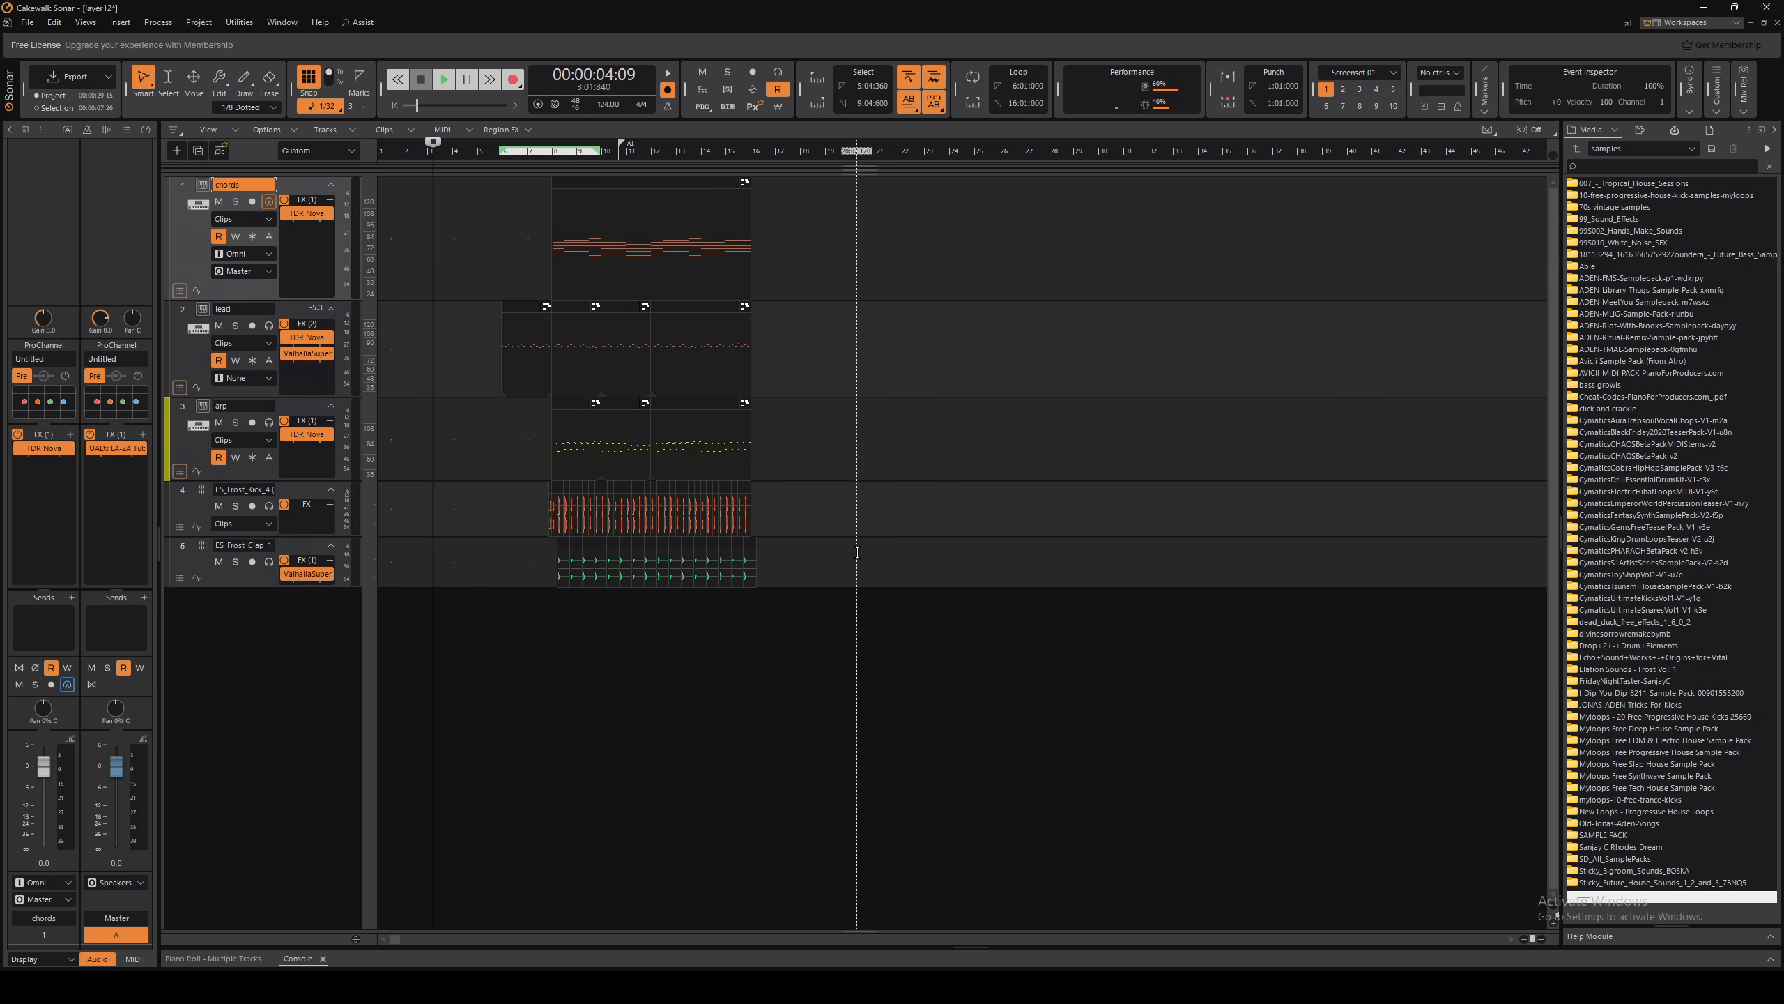
Shift the first lead clip earlier to 5:04:120, try free movement with snapping off, and return it to 6:01:000
{"action": "scroll", "coordinate": [857, 552], "scroll_direction": "up", "scroll_amount": 4}
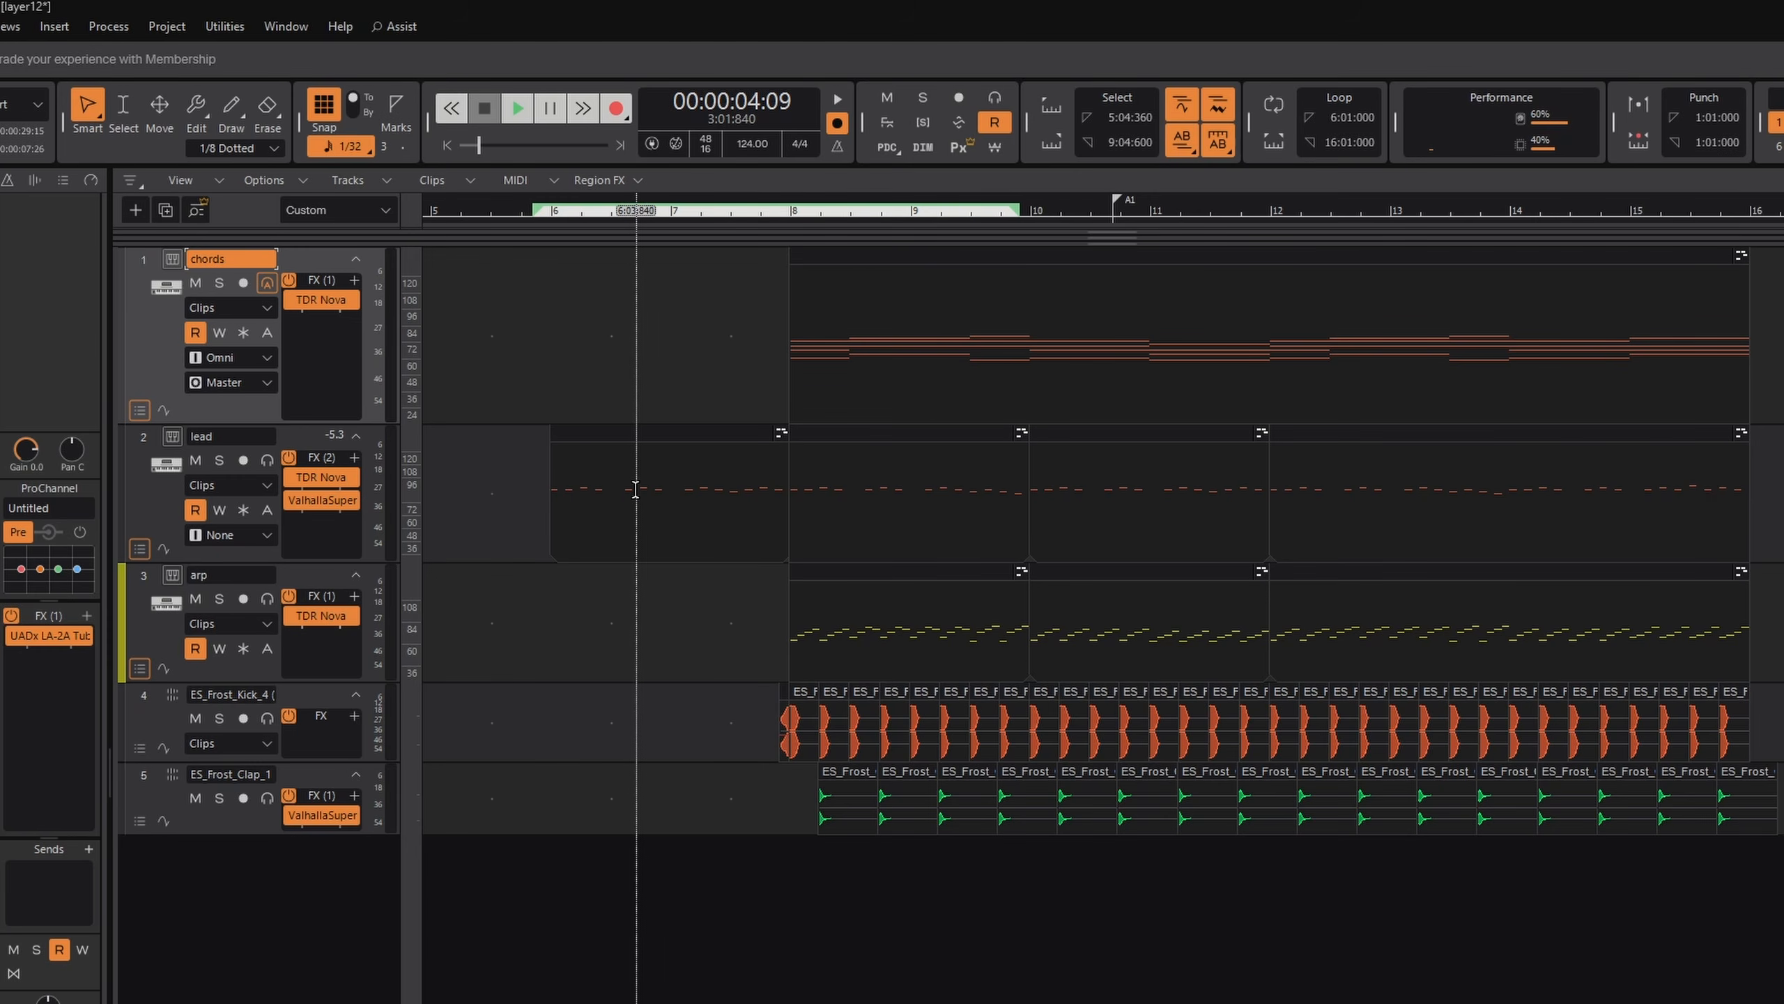
{"action": "scroll", "coordinate": [635, 488], "scroll_direction": "up", "scroll_amount": 2}
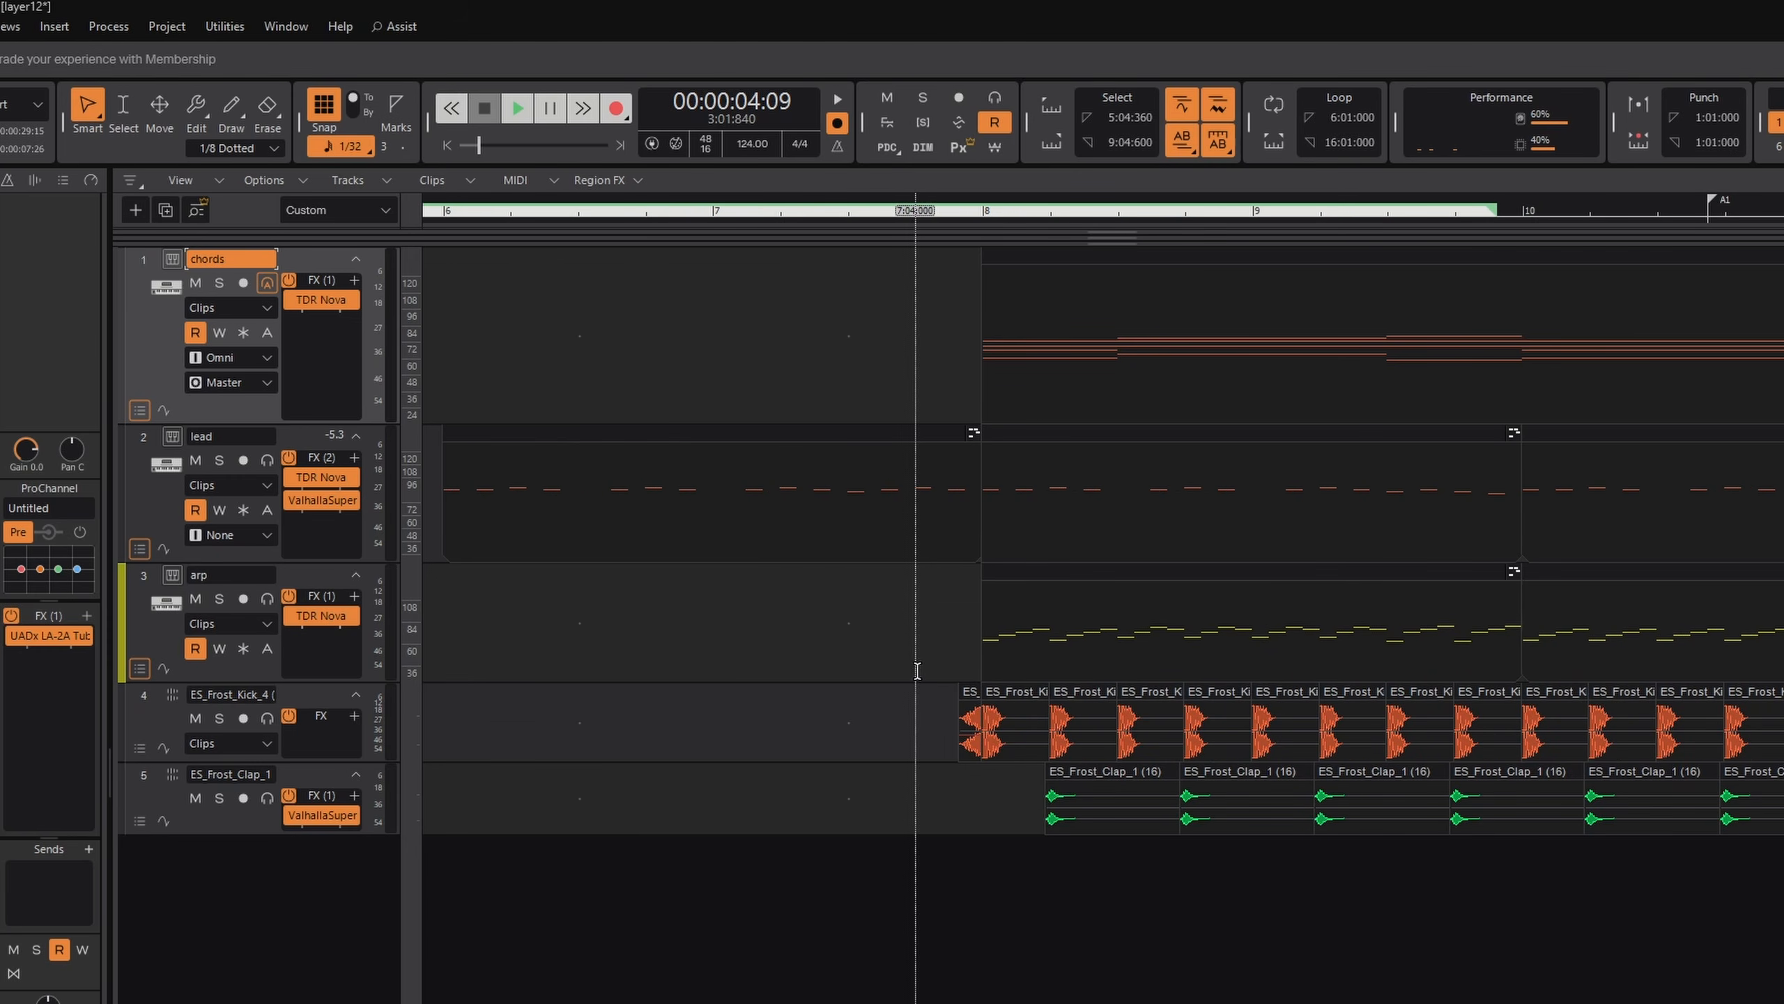
{"action": "scroll", "coordinate": [705, 456], "scroll_direction": "left", "scroll_amount": 2}
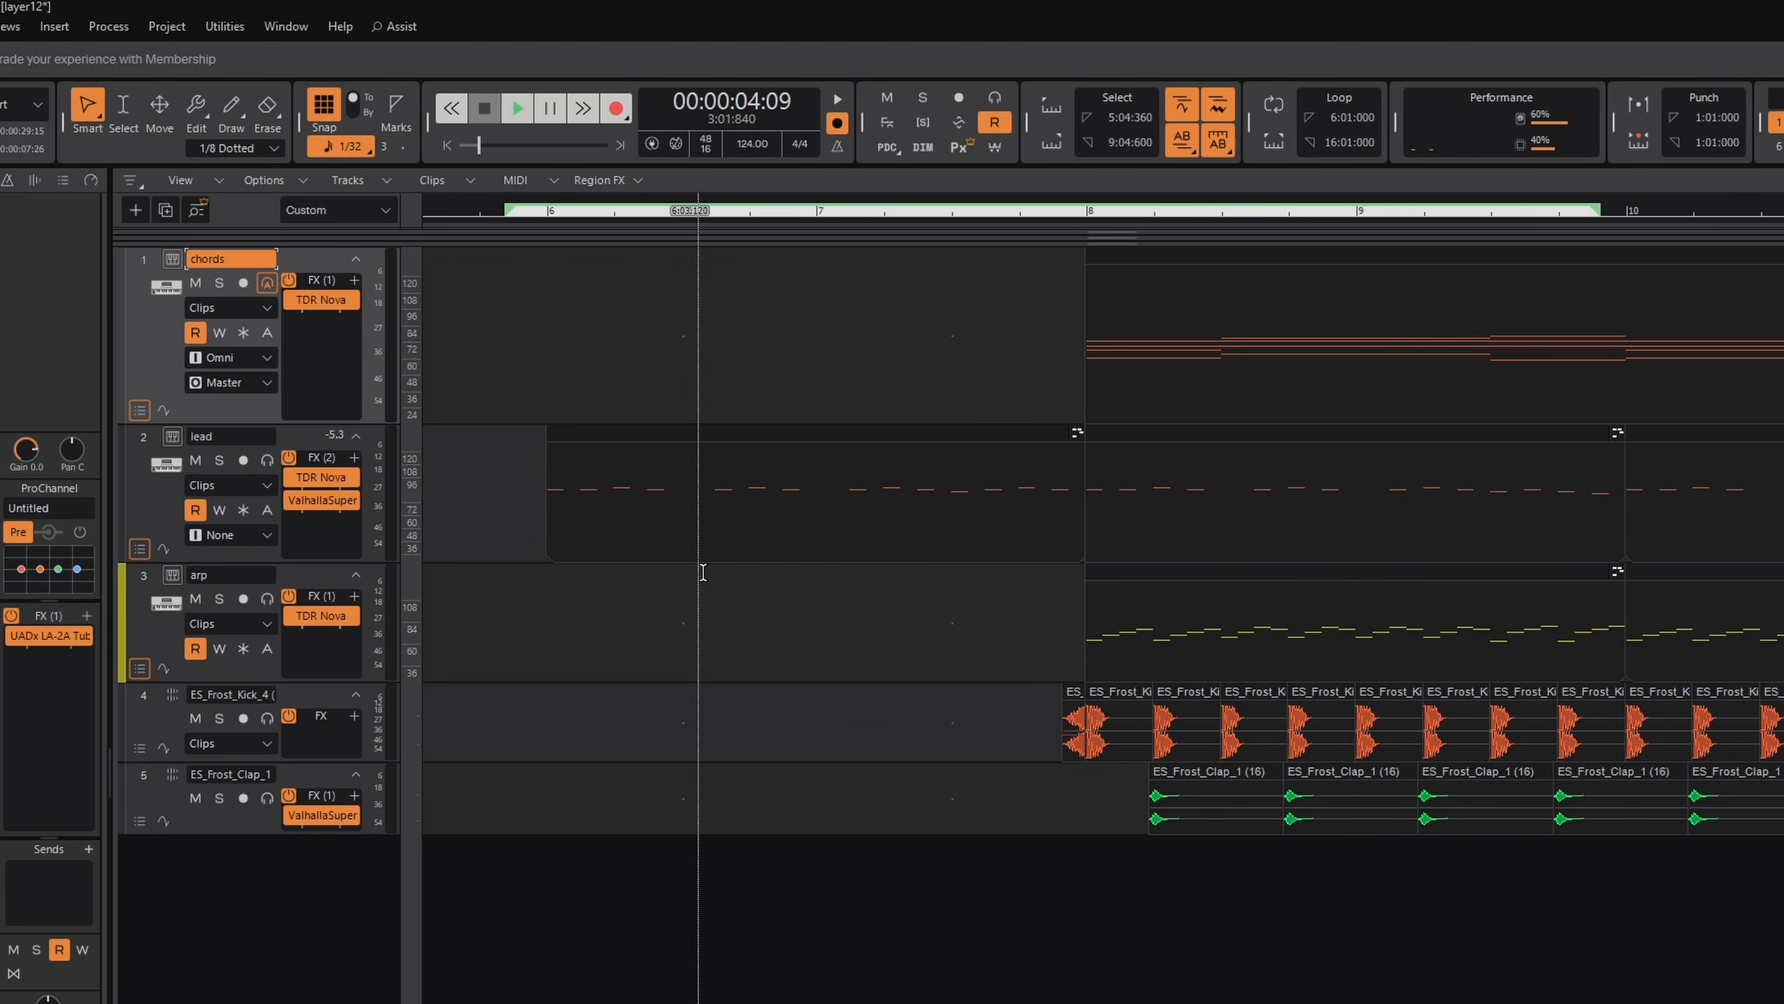
{"action": "left_click", "coordinate": [666, 431]}
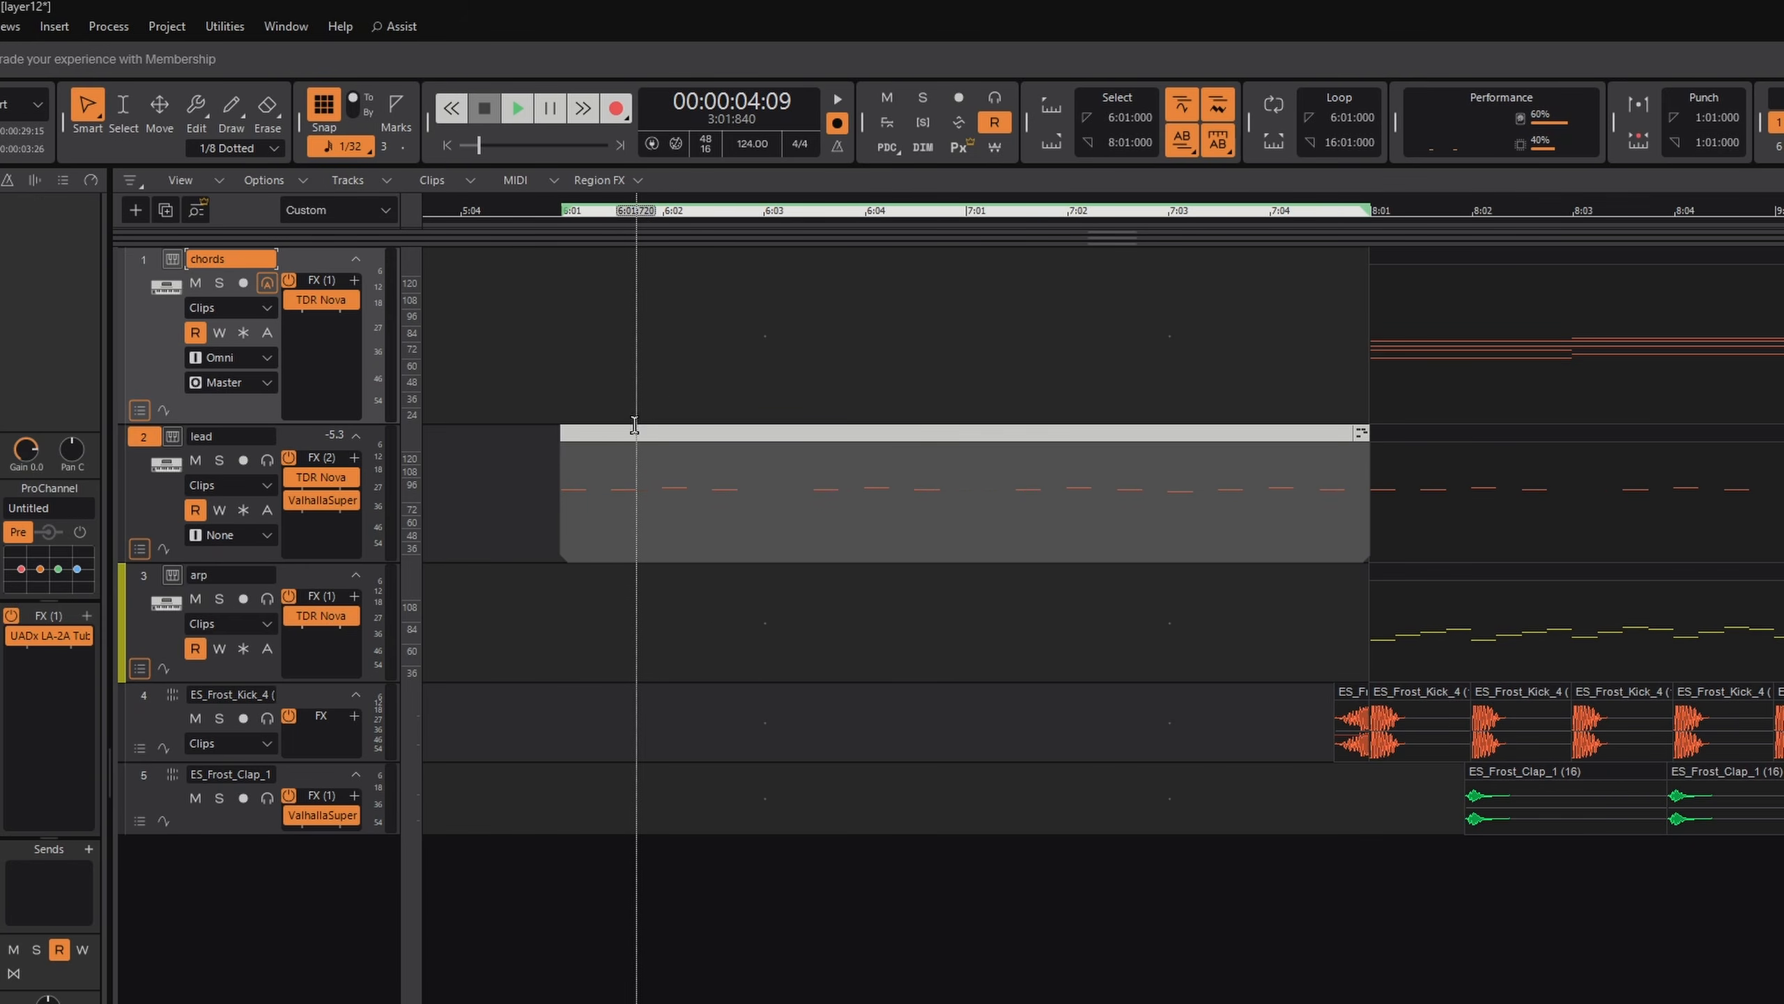
{"action": "left_click_drag", "start_coordinate": [618, 432], "coordinate": [535, 433]}
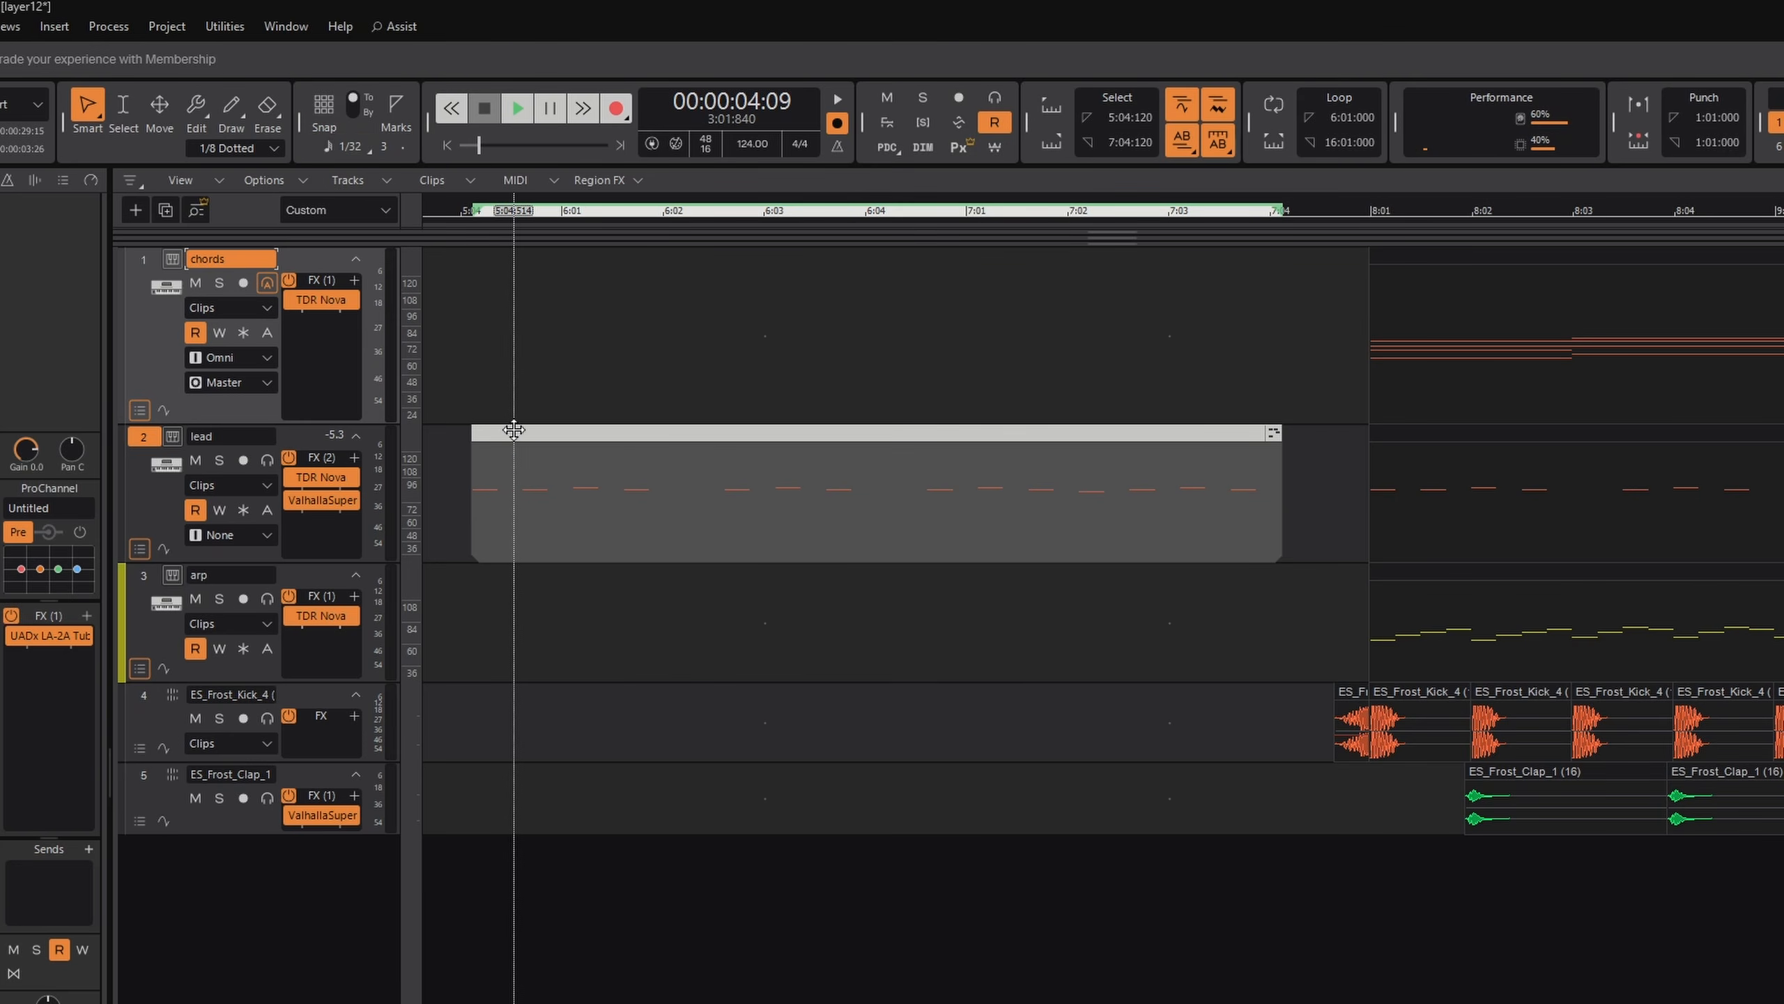
{"action": "mouse_move", "coordinate": [513, 429]}
{"action": "left_mouse_down"}
{"action": "mouse_move", "coordinate": [542, 423]}
{"action": "mouse_move", "coordinate": [533, 436]}
{"action": "left_mouse_up"}
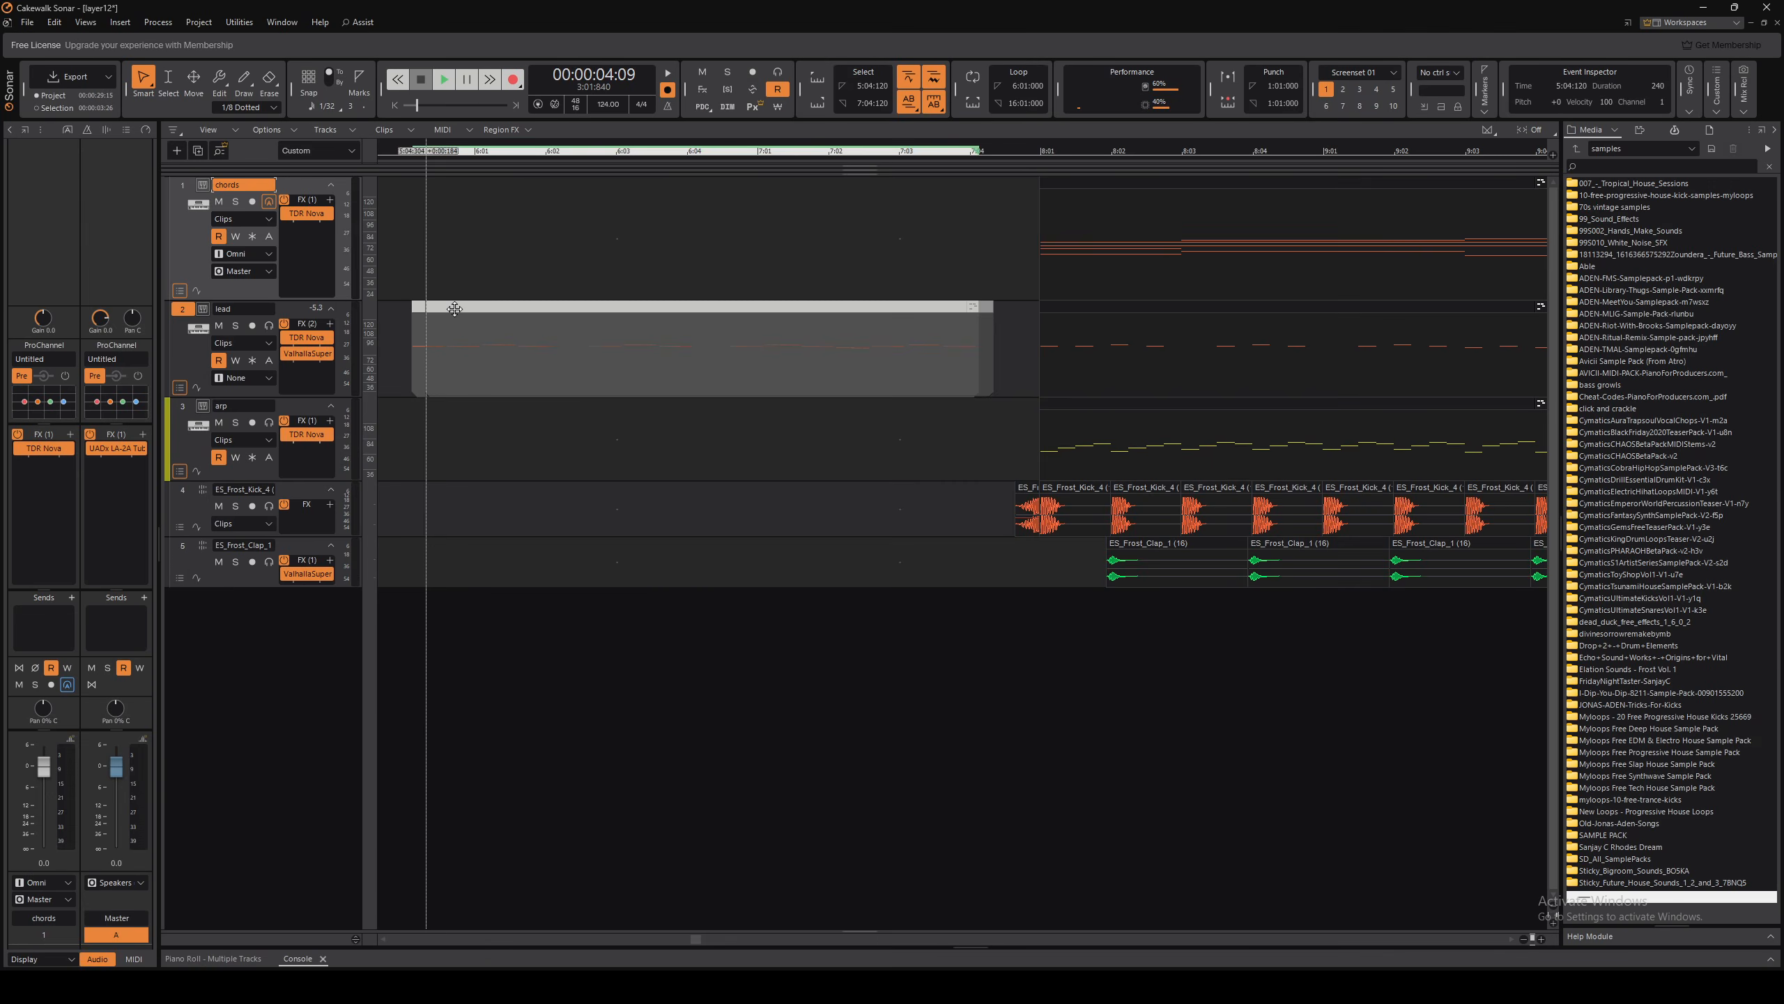
{"action": "left_click_drag", "start_coordinate": [454, 309], "coordinate": [566, 361]}
Select the kick clip at 8:03:000 and try nudging it slightly with snapping on and off
{"action": "scroll", "coordinate": [785, 510], "scroll_direction": "right", "scroll_amount": 3}
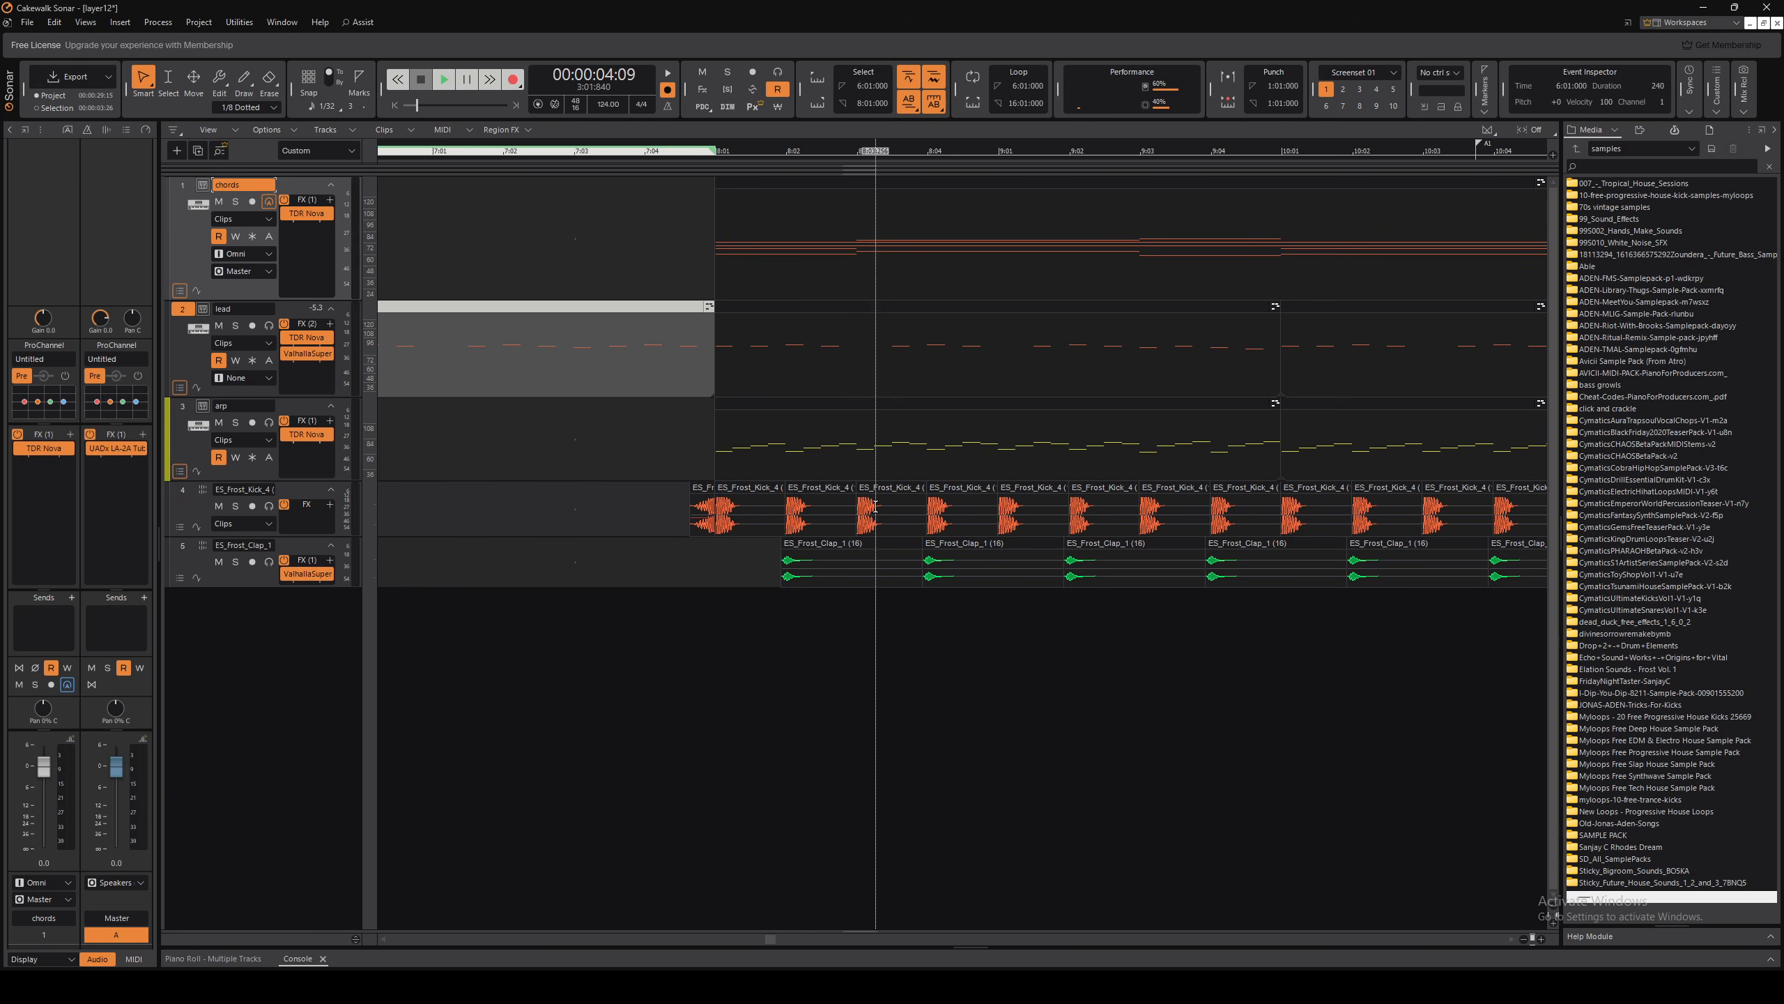
{"action": "scroll", "coordinate": [873, 505], "scroll_direction": "up", "scroll_amount": 2}
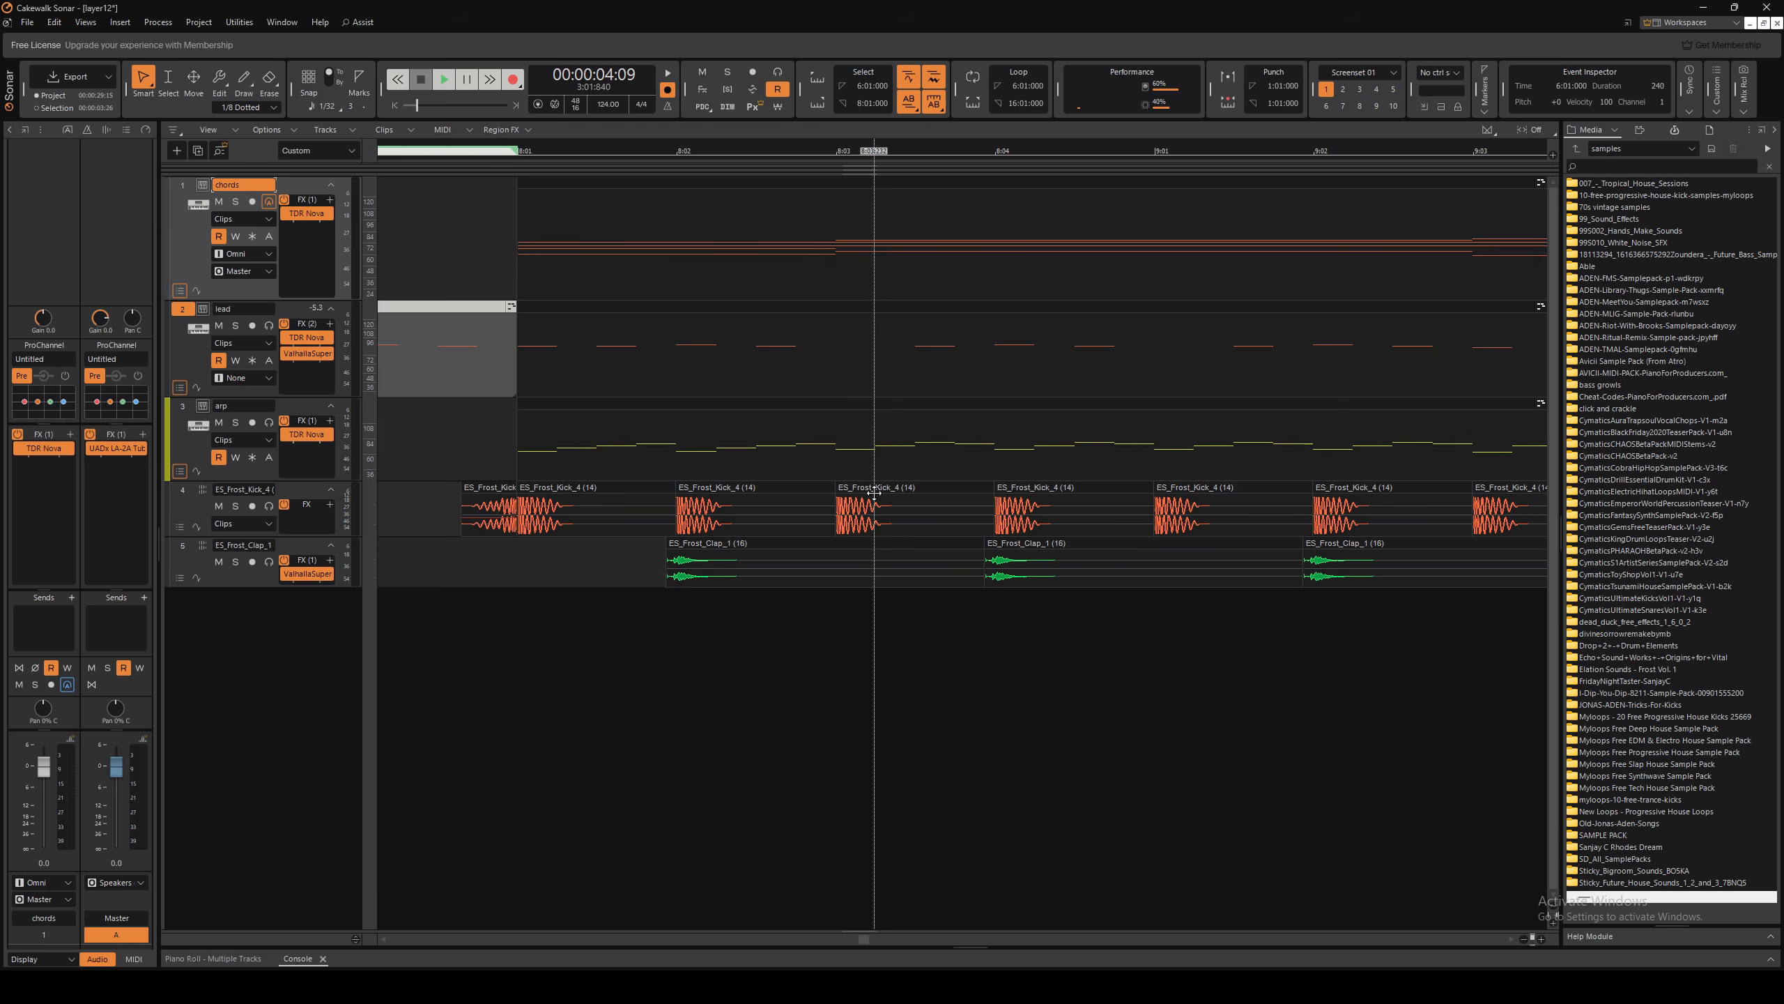
{"action": "left_click", "coordinate": [871, 493]}
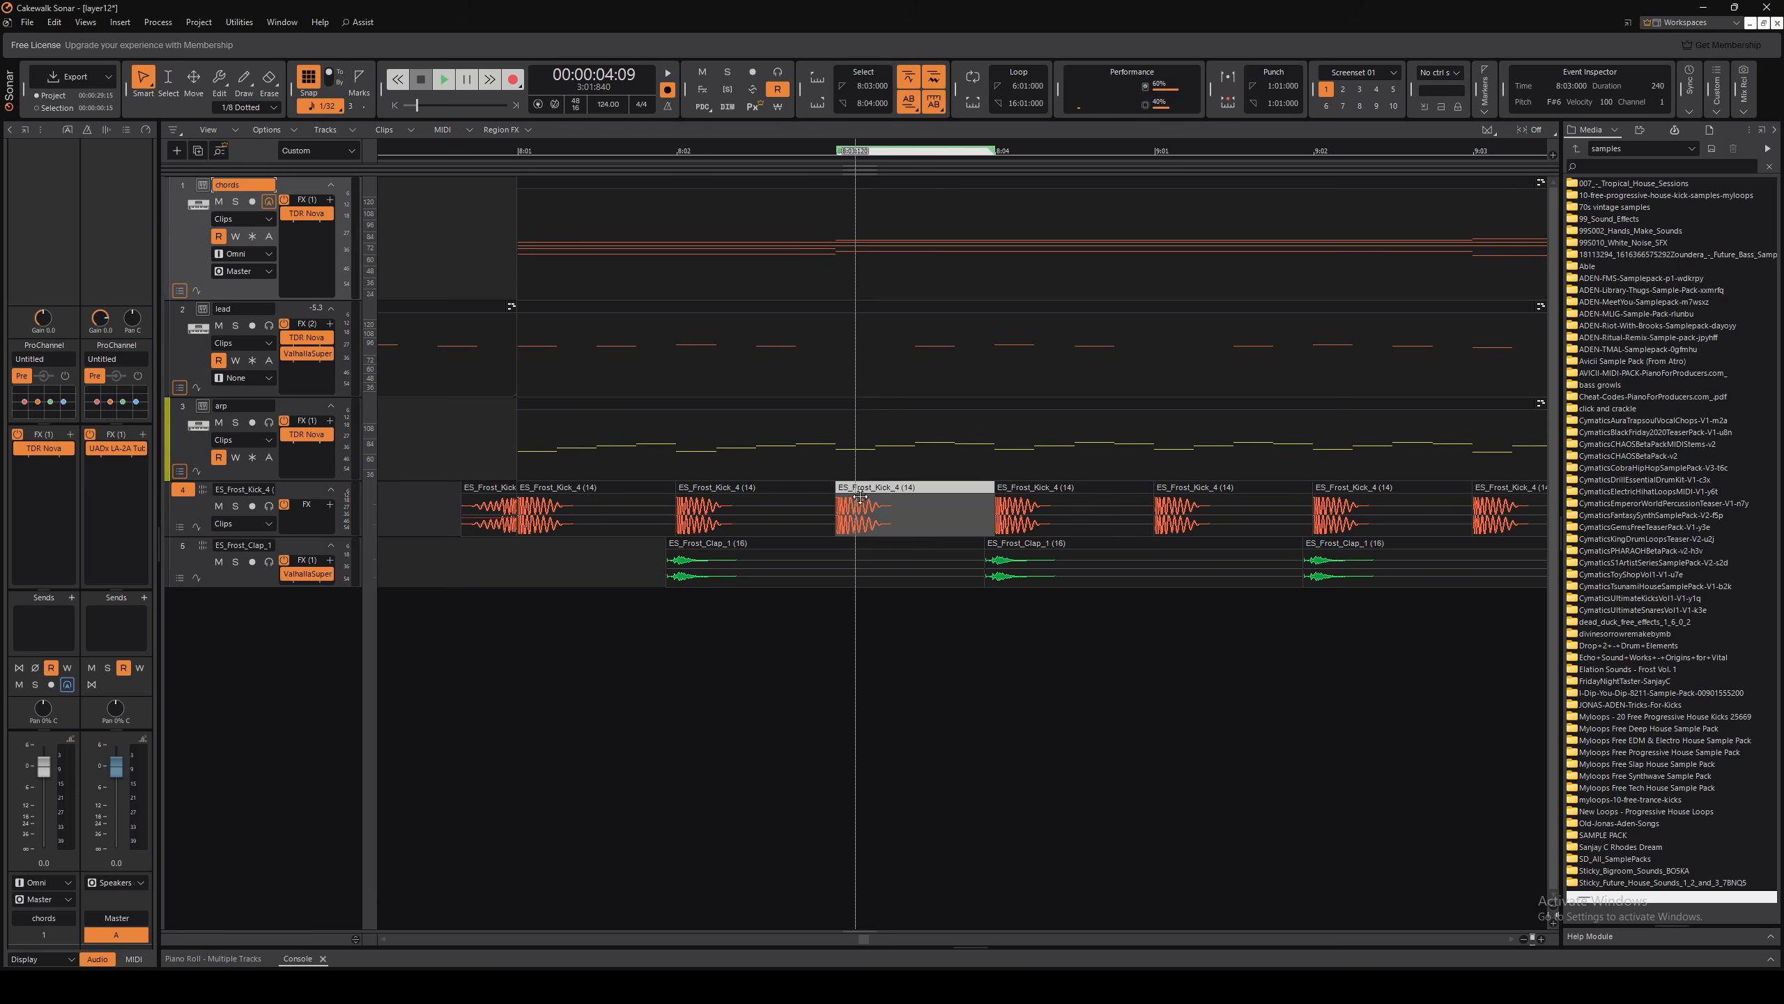
{"action": "mouse_move", "coordinate": [879, 490]}
{"action": "left_mouse_down"}
{"action": "mouse_move", "coordinate": [759, 494]}
{"action": "mouse_move", "coordinate": [872, 496]}
{"action": "left_mouse_up"}
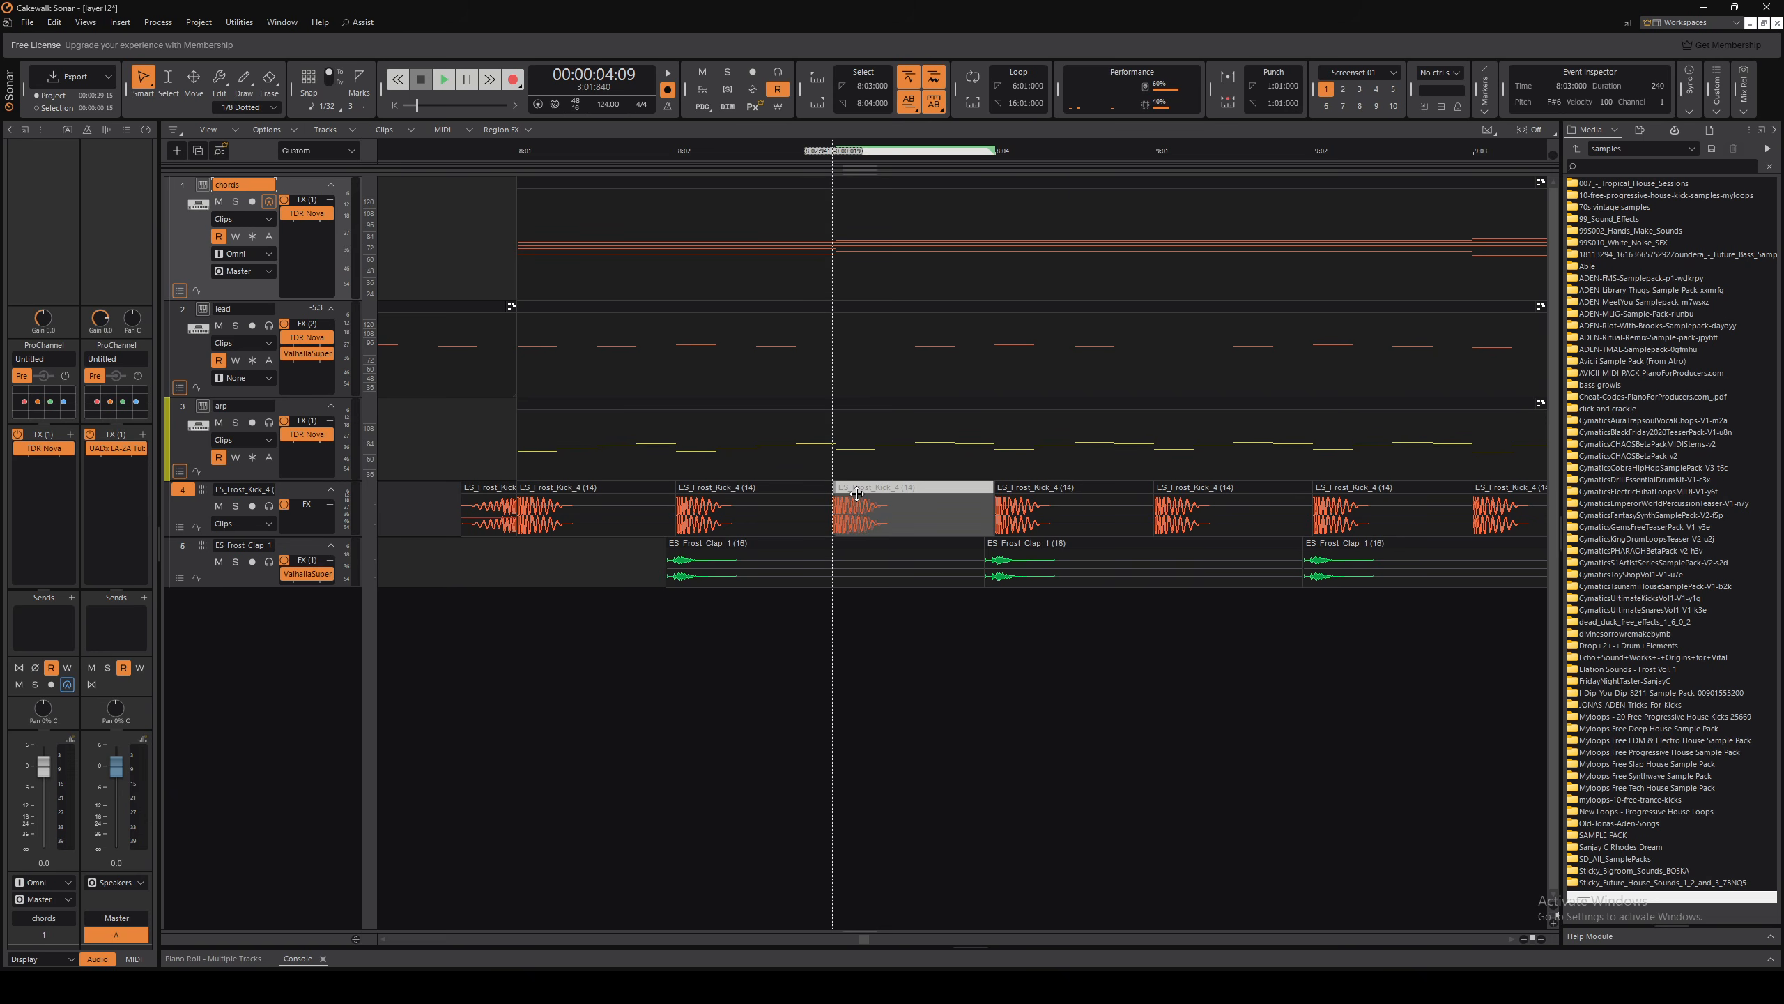
{"action": "mouse_move", "coordinate": [856, 493]}
{"action": "left_mouse_down"}
{"action": "mouse_move", "coordinate": [836, 495]}
{"action": "mouse_move", "coordinate": [1051, 494]}
{"action": "mouse_move", "coordinate": [856, 494]}
{"action": "left_mouse_up"}
Examine the available snap resolution values
{"action": "scroll", "coordinate": [829, 644], "scroll_direction": "down", "scroll_amount": 5}
{"action": "scroll", "coordinate": [829, 644], "scroll_direction": "down", "scroll_amount": 3}
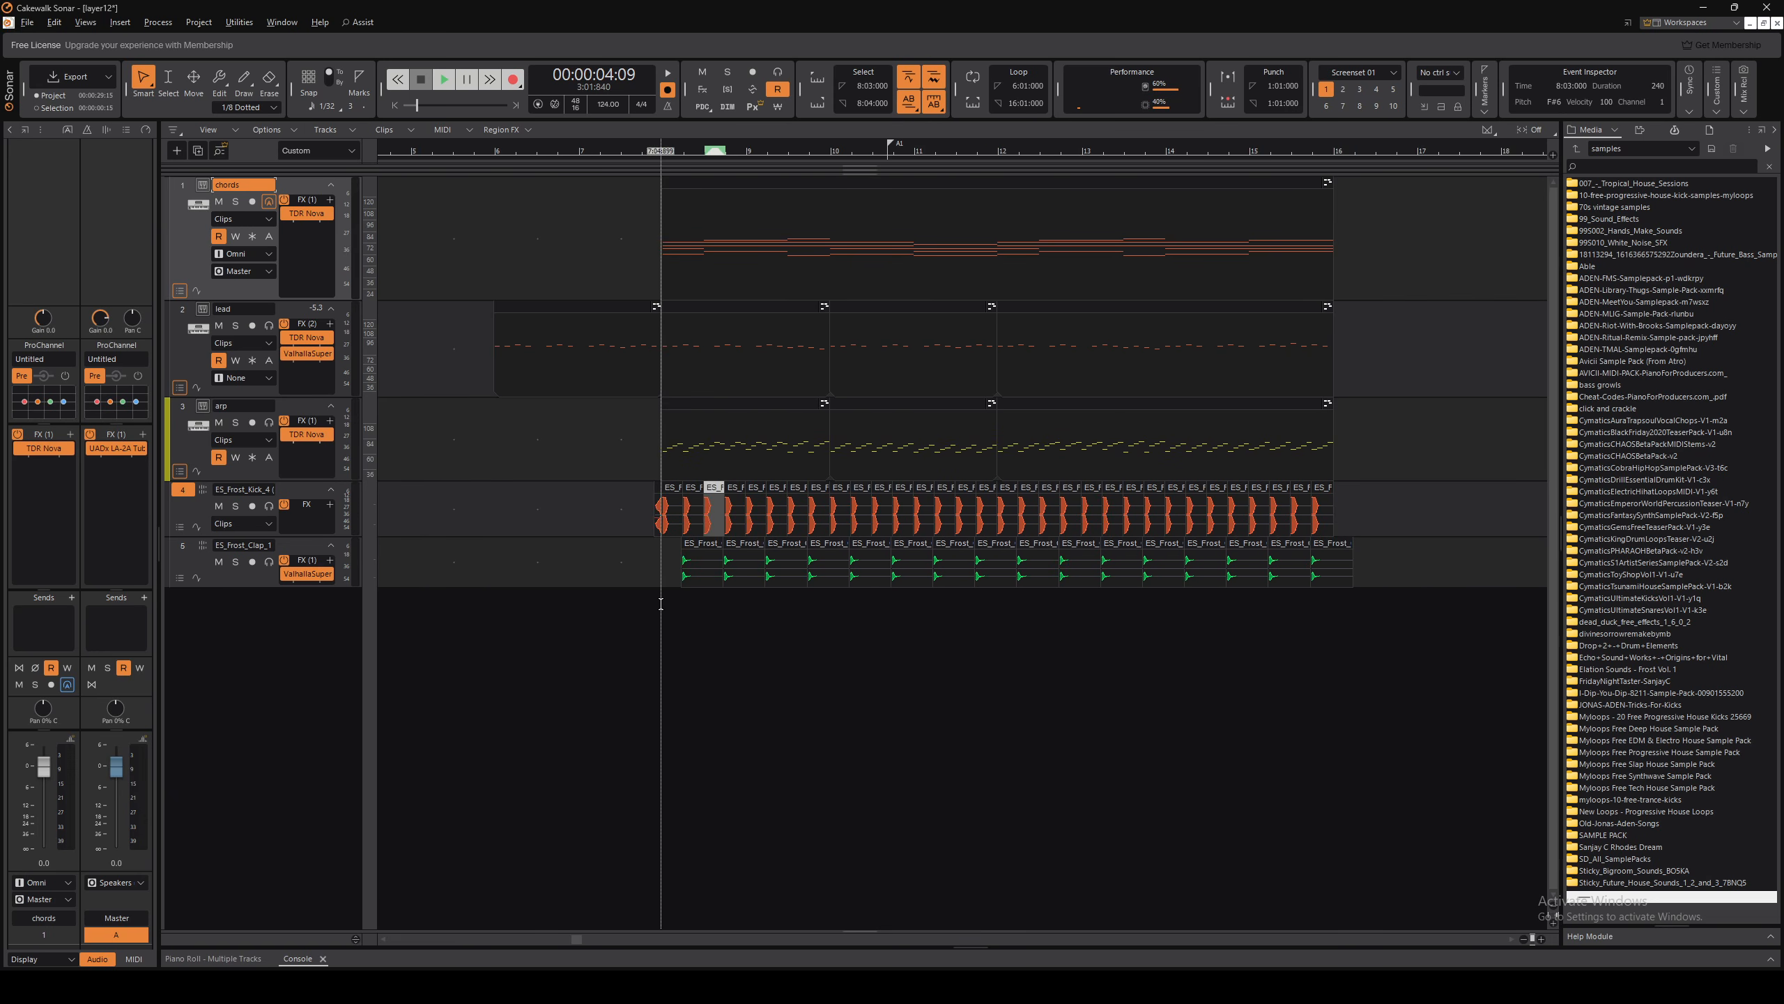
{"action": "left_click", "coordinate": [321, 105]}
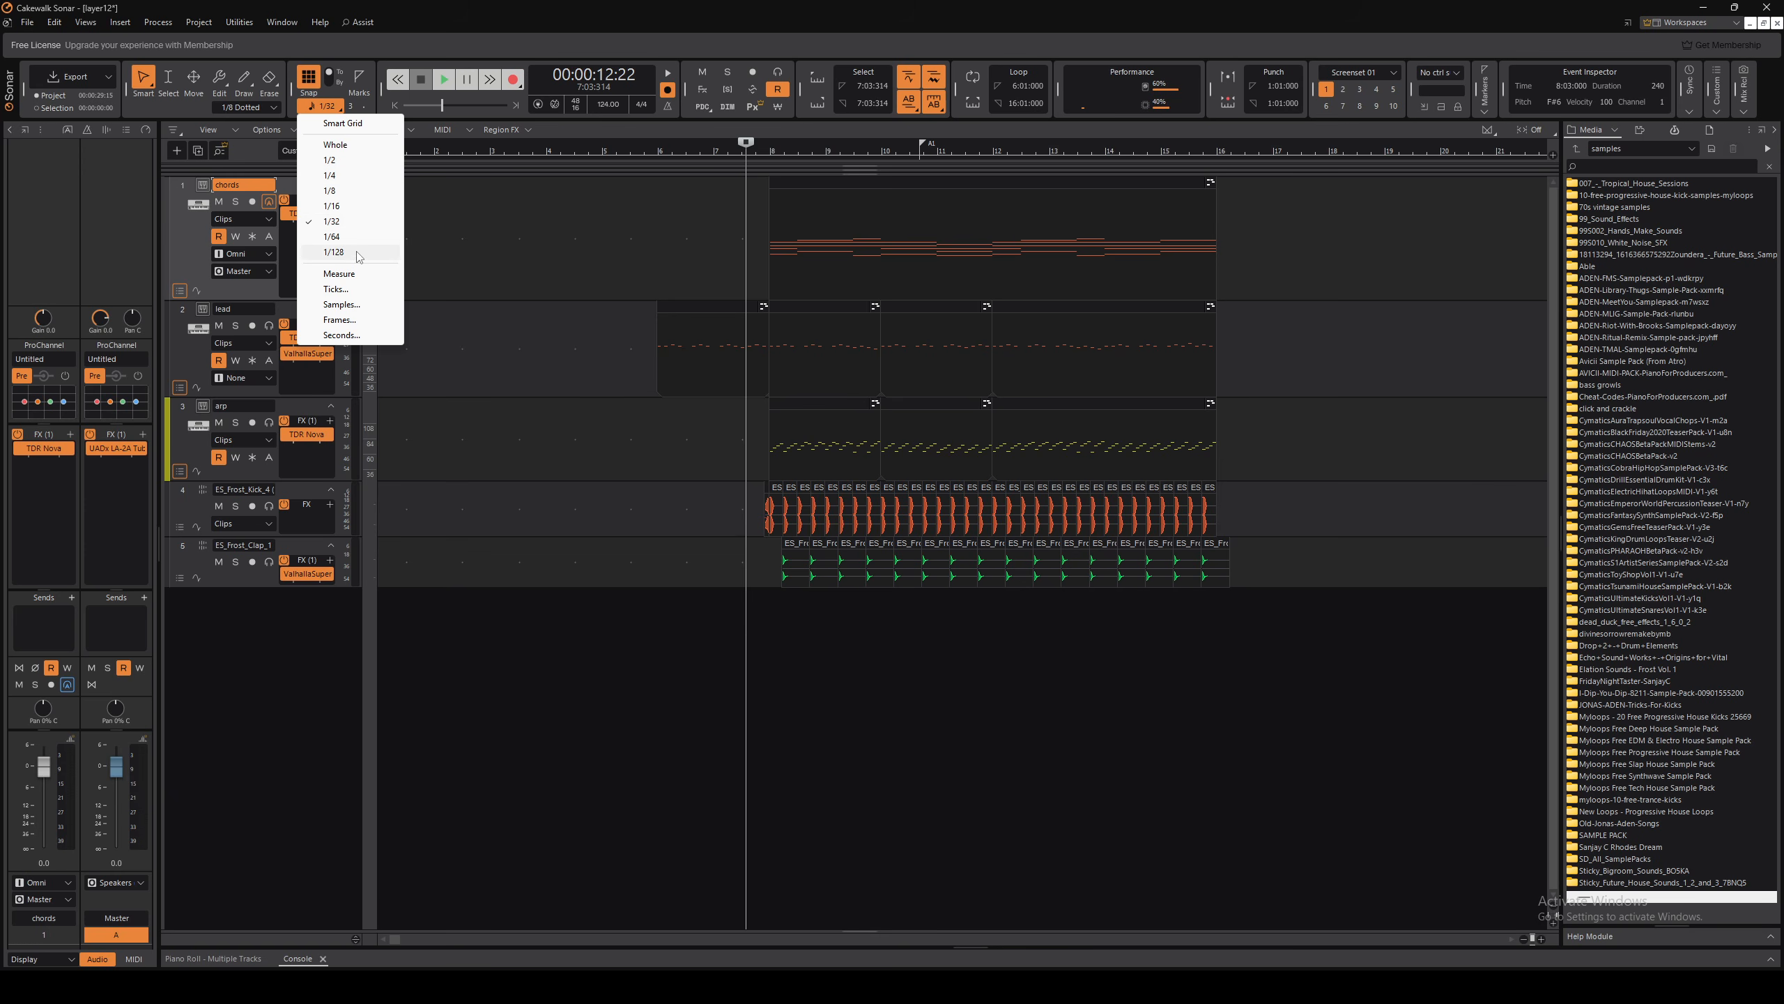
Duplicate the last kick clip, which starts at 15:04:000, directly after itself
{"action": "scroll", "coordinate": [981, 497], "scroll_direction": "up", "scroll_amount": 4}
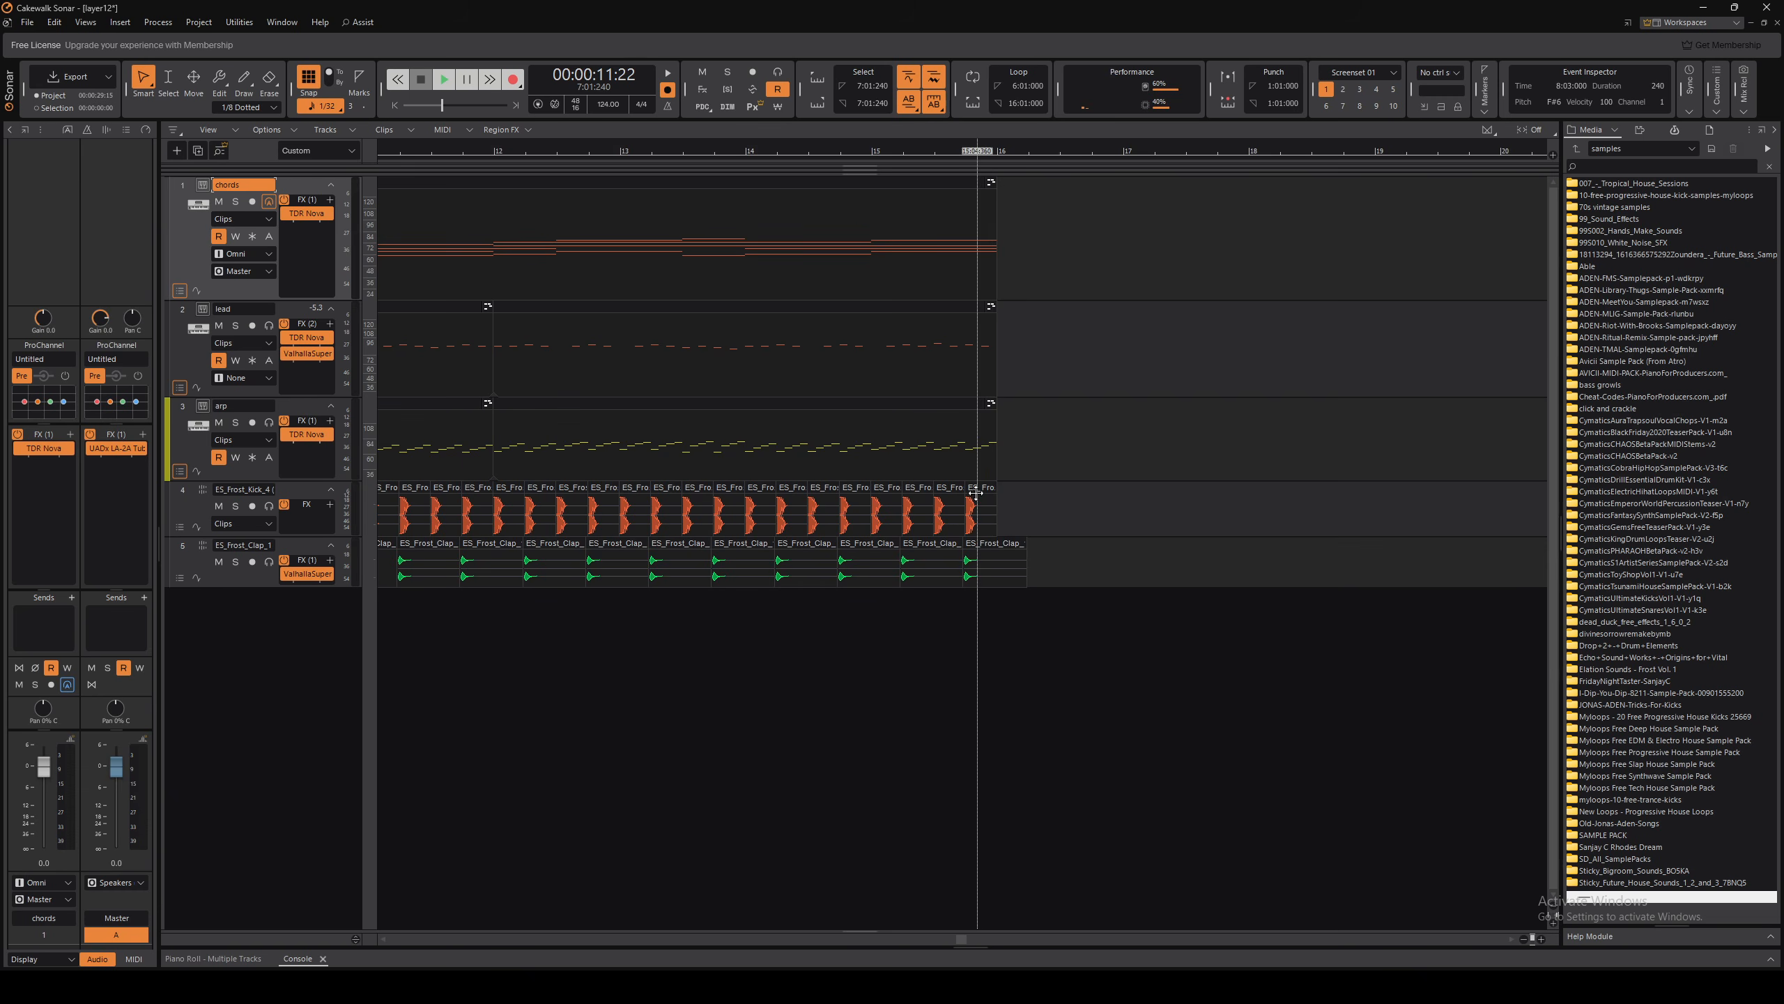
{"action": "left_click", "coordinate": [982, 495]}
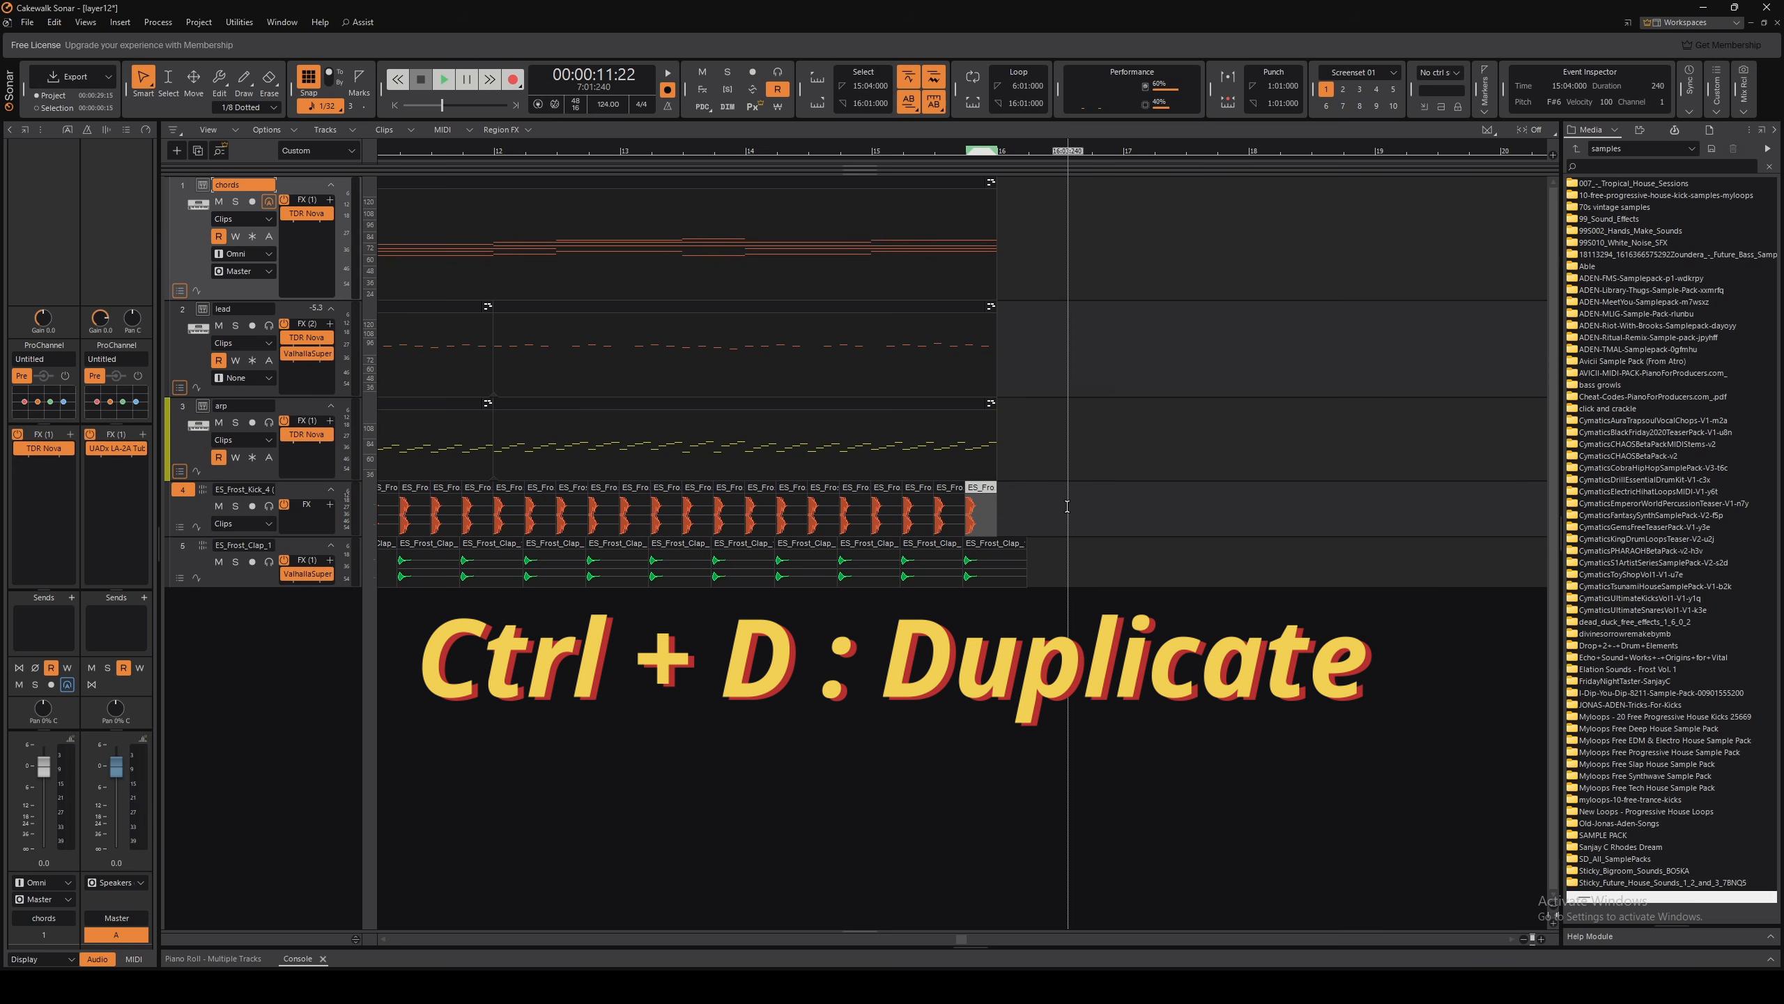
{"action": "key", "text": "ctrl+d"}
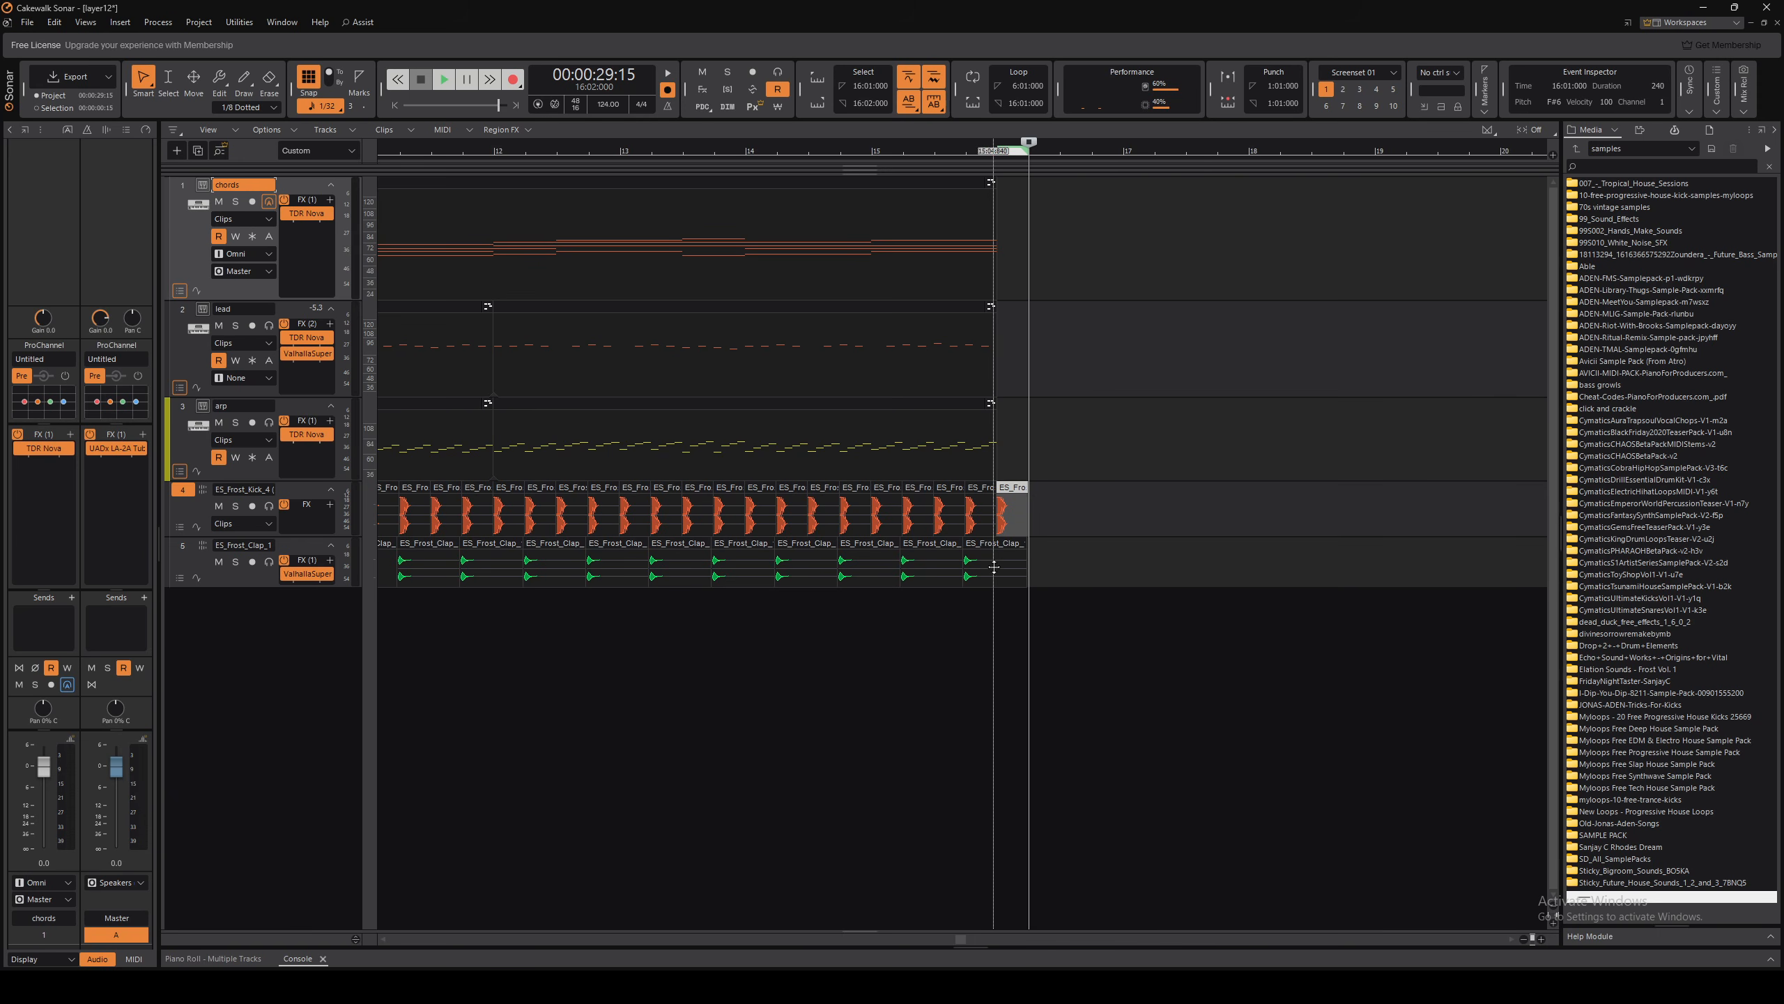
Keep duplicating the selected kick clip back to back from 16:01:000 onward along the kick track
{"action": "left_click", "coordinate": [1345, 490]}
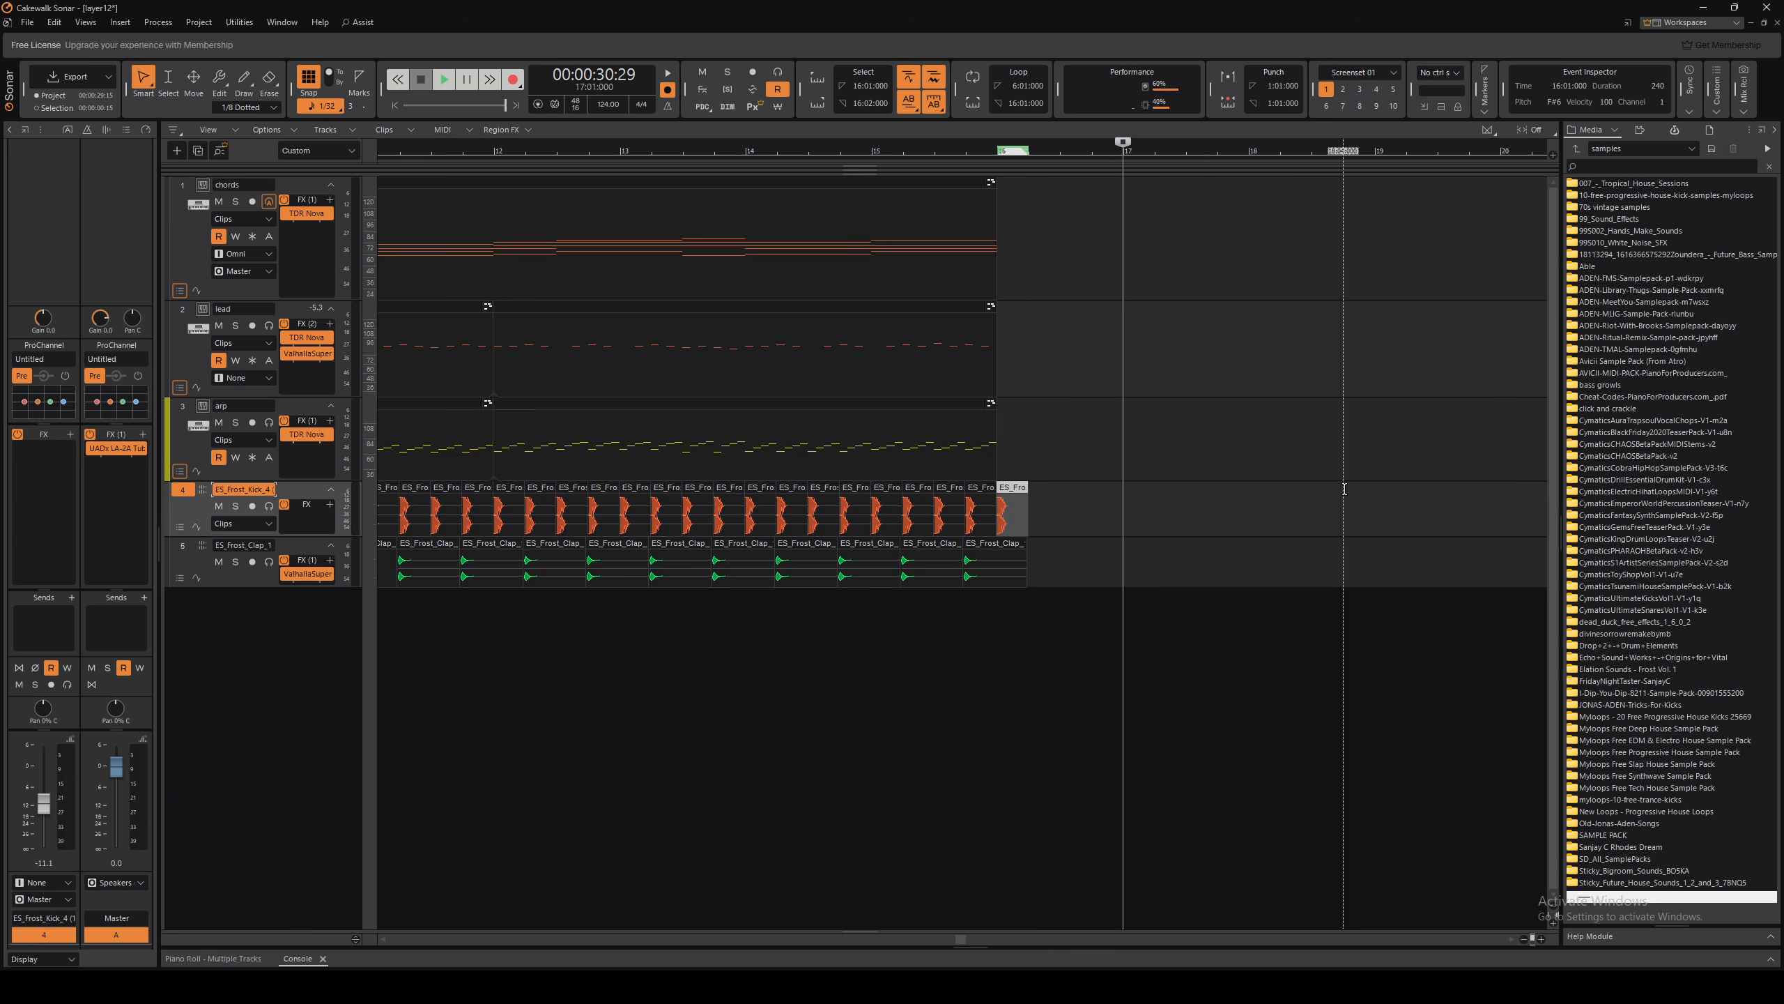
{"action": "key", "text": "ctrl+d"}
{"action": "key", "text": "ctrl+d"}
{"action": "key", "text": "ctrl+d"}
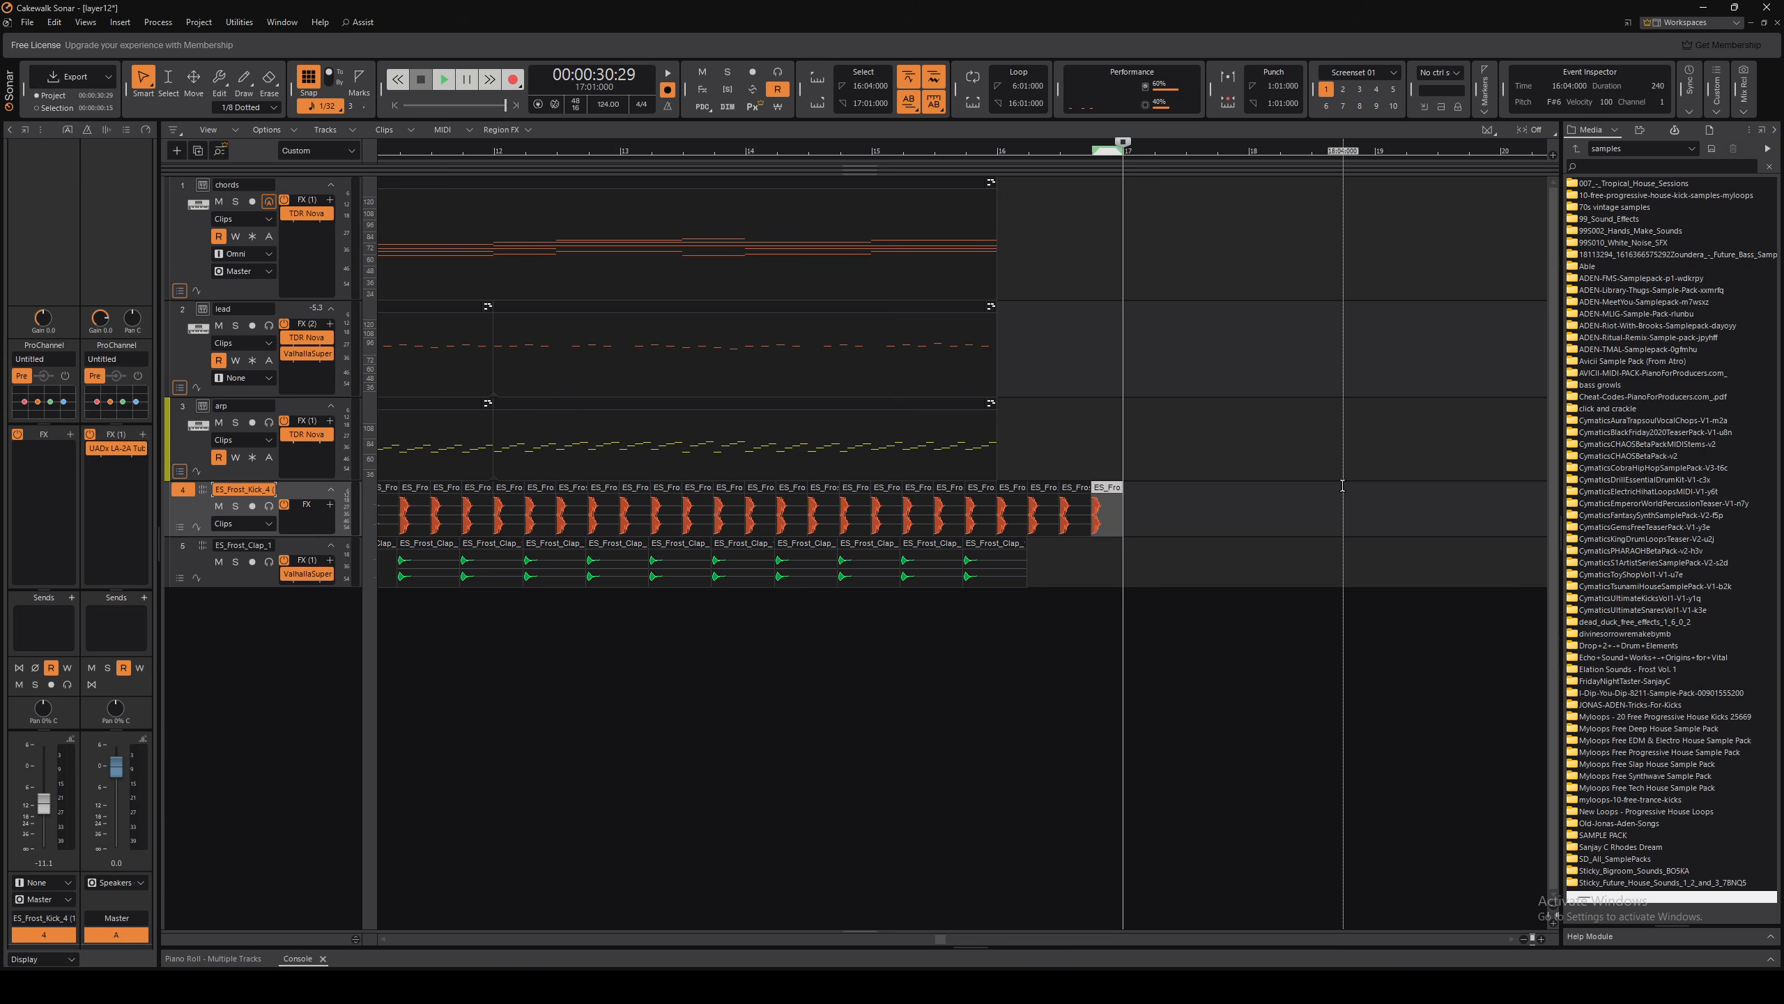
{"action": "key", "text": "ctrl+d"}
{"action": "key", "text": "ctrl+d"}
{"action": "key", "text": "ctrl+d"}
{"action": "key", "text": "ctrl+d"}
{"action": "key", "text": "ctrl+d"}
{"action": "key", "text": "ctrl+d"}
{"action": "key", "text": "ctrl+d"}
{"action": "key", "text": "ctrl+d"}
{"action": "key", "text": "ctrl+d"}
{"action": "key", "text": "ctrl+d"}
{"action": "key", "text": "ctrl+d"}
{"action": "key", "text": "ctrl+d"}
{"action": "key", "text": "ctrl+d"}
{"action": "key", "text": "ctrl+d"}
{"action": "key", "text": "ctrl+d"}
{"action": "key", "text": "ctrl+d"}
{"action": "key", "text": "ctrl+d"}
{"action": "key", "text": "ctrl+d"}
{"action": "key", "text": "ctrl+d"}
{"action": "key", "text": "ctrl+d"}
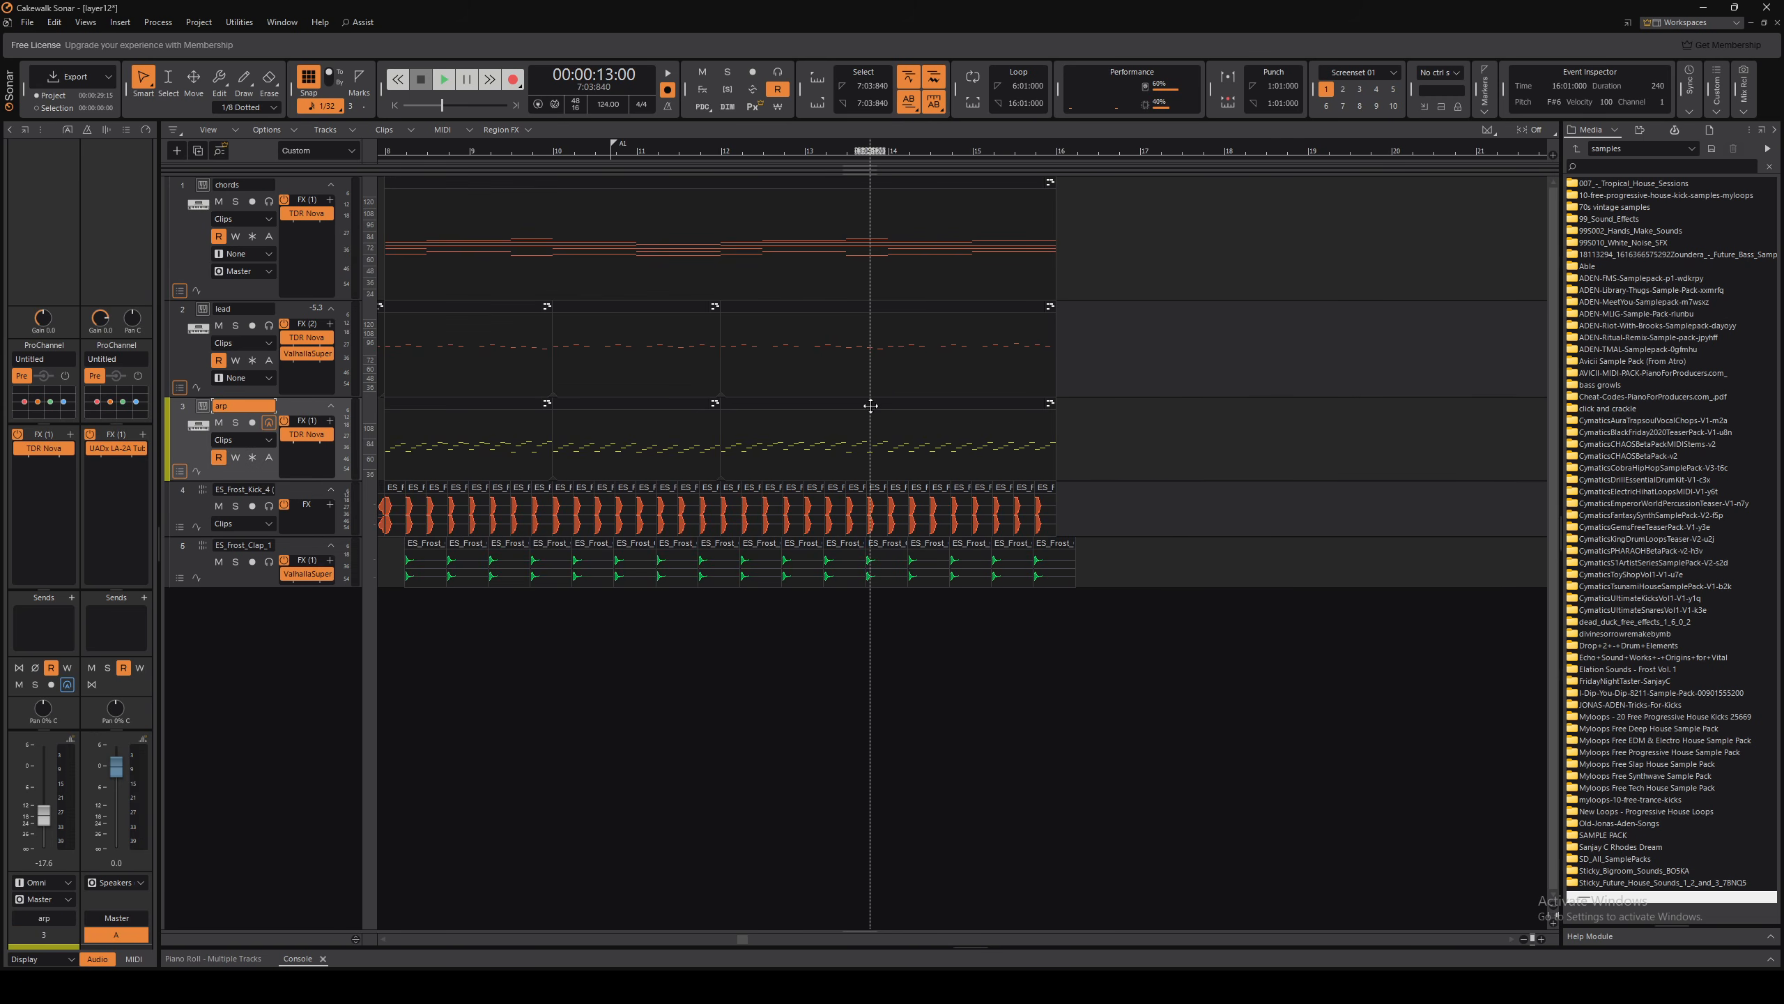
Duplicate the last arp clip, which starts at 12:01:000, directly after itself
{"action": "left_click", "coordinate": [871, 409]}
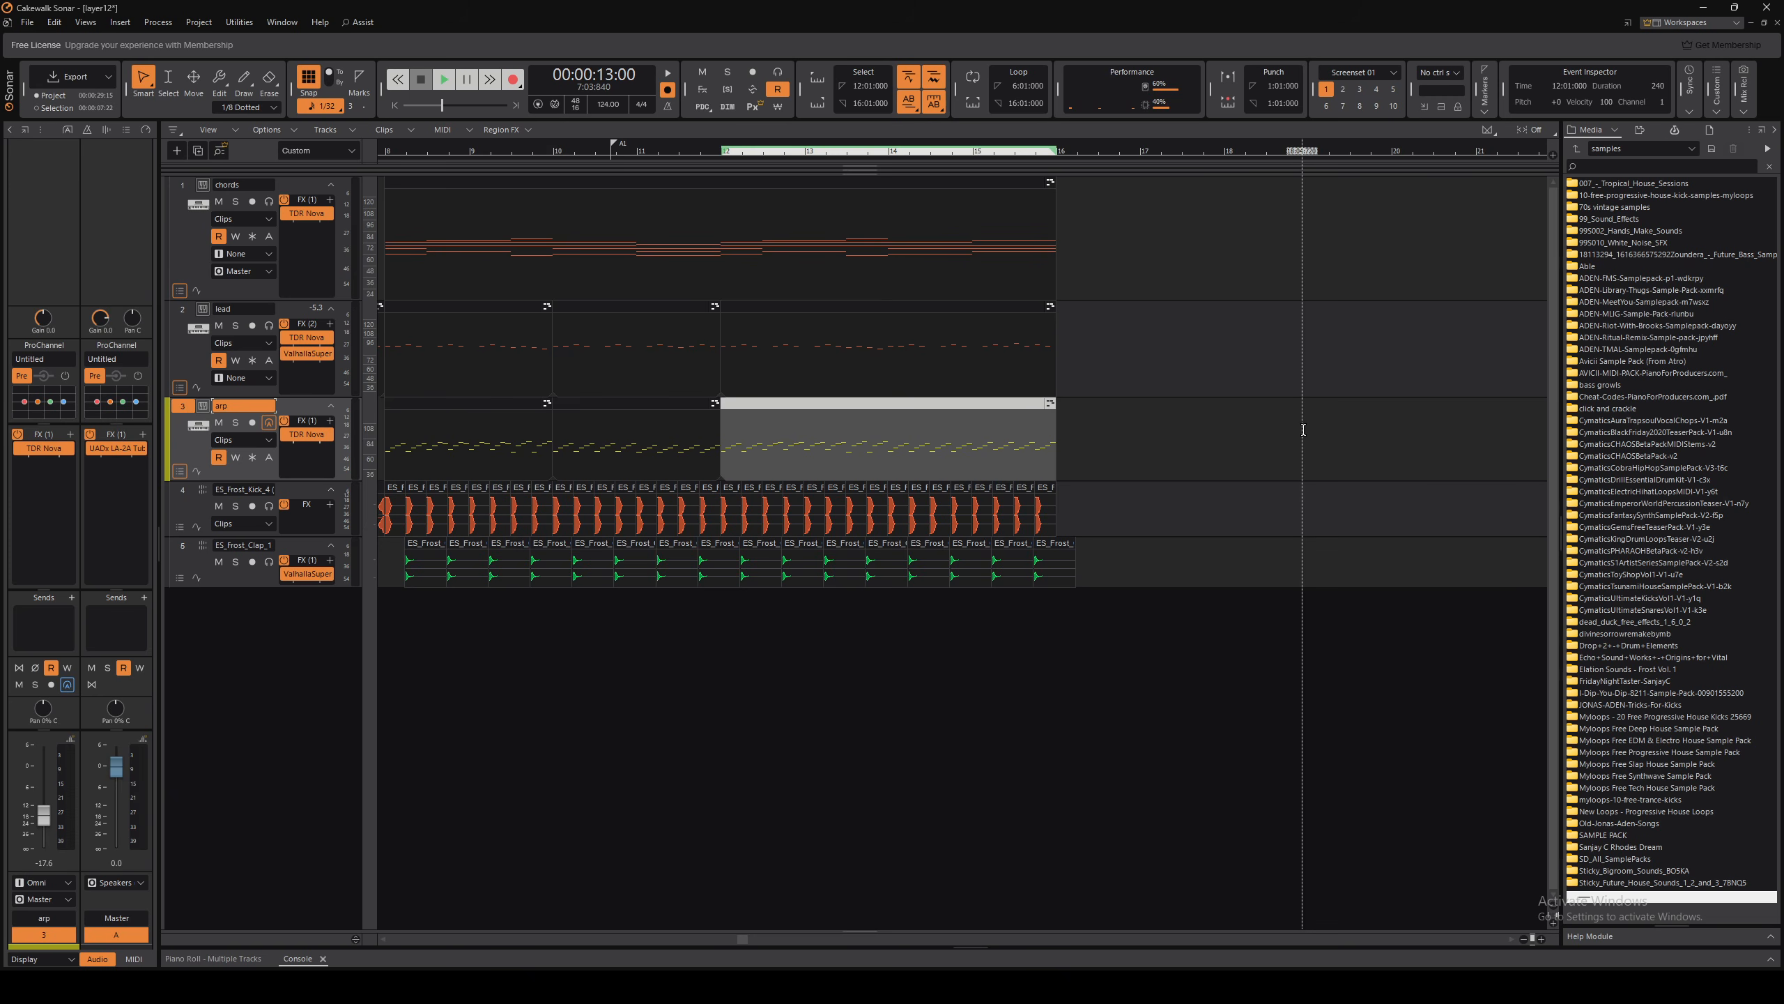
{"action": "key", "text": "ctrl+d"}
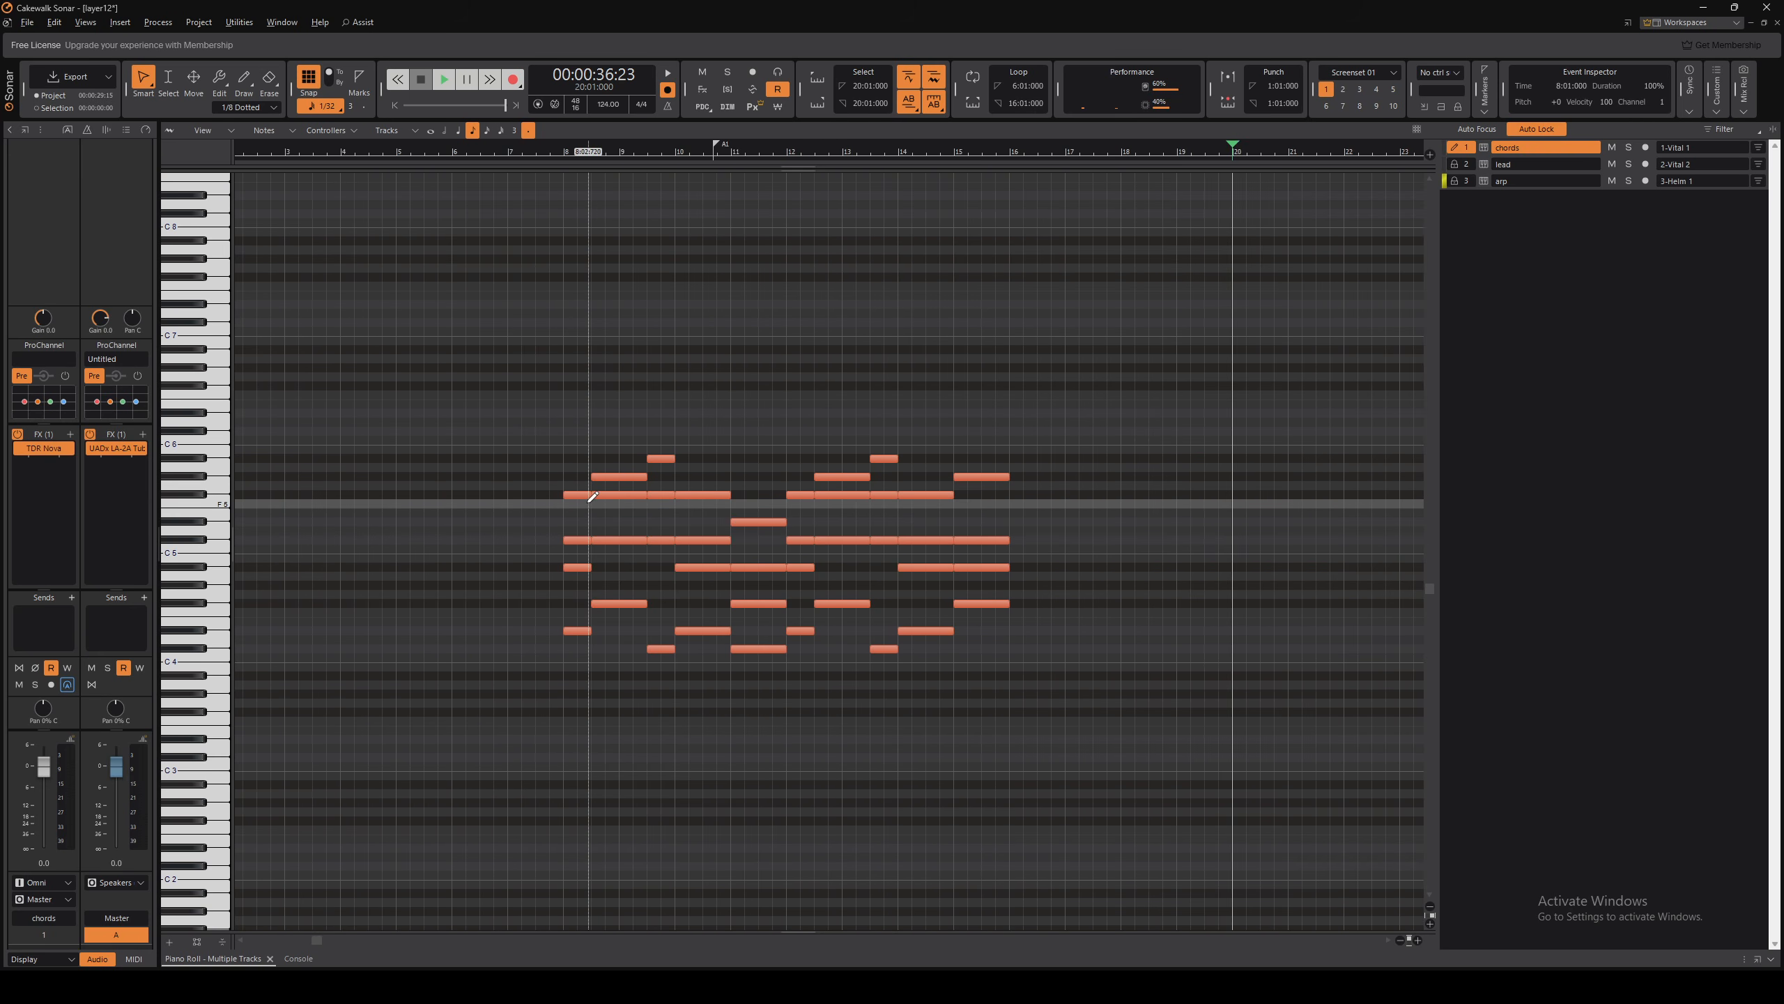
Duplicate all the chord notes from 8:01:000 directly after themselves in the Piano Roll, and undo the copy
{"action": "scroll", "coordinate": [593, 497], "scroll_direction": "right", "scroll_amount": 2}
{"action": "left_click_drag", "start_coordinate": [450, 382], "coordinate": [969, 790]}
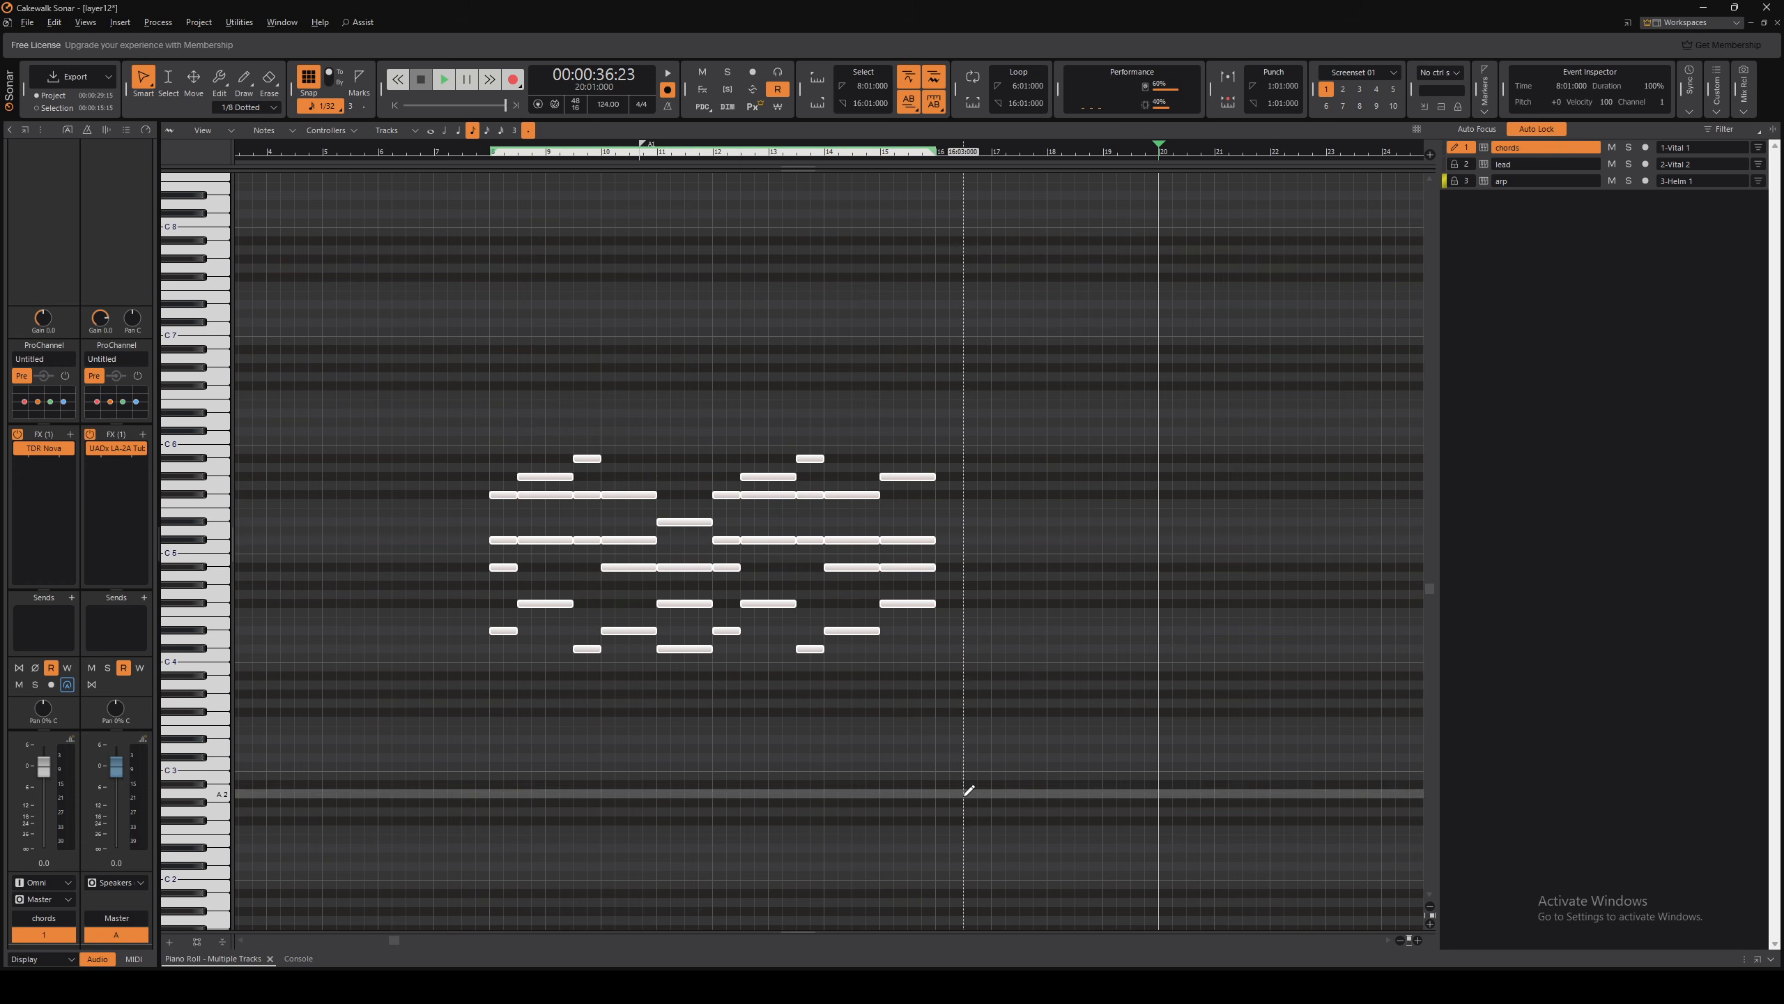
{"action": "key", "text": "ctrl+d"}
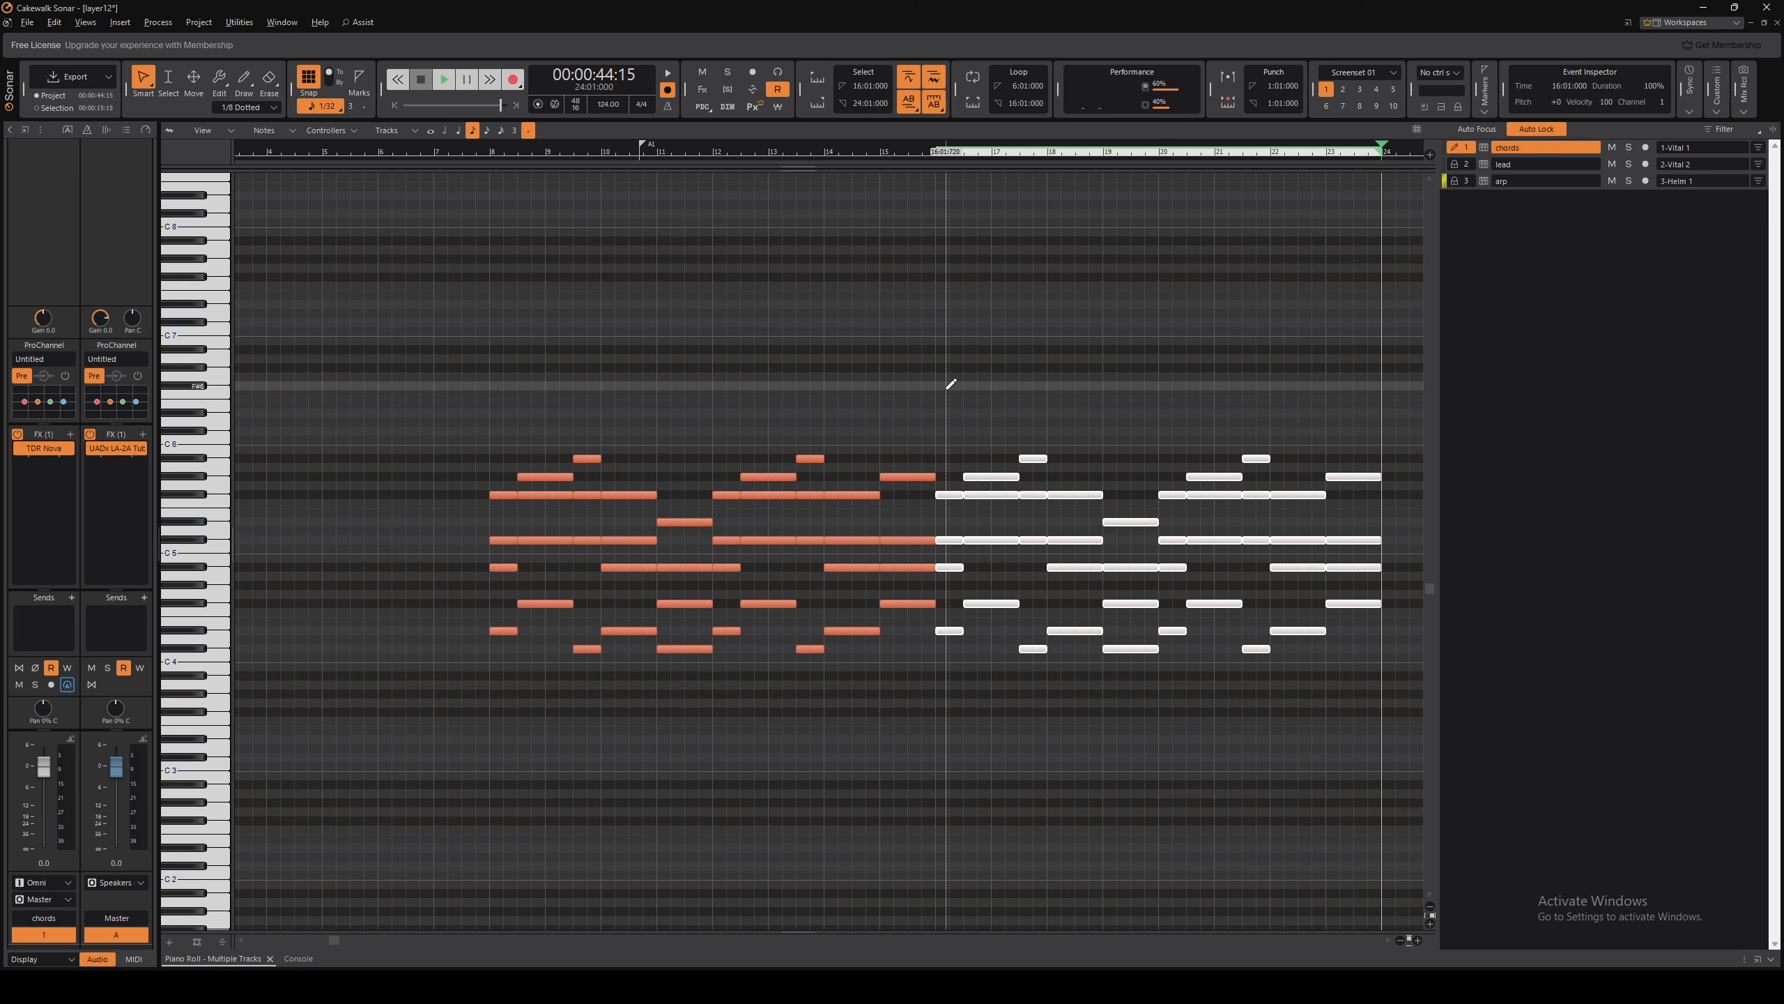
{"action": "key", "text": "ctrl+z"}
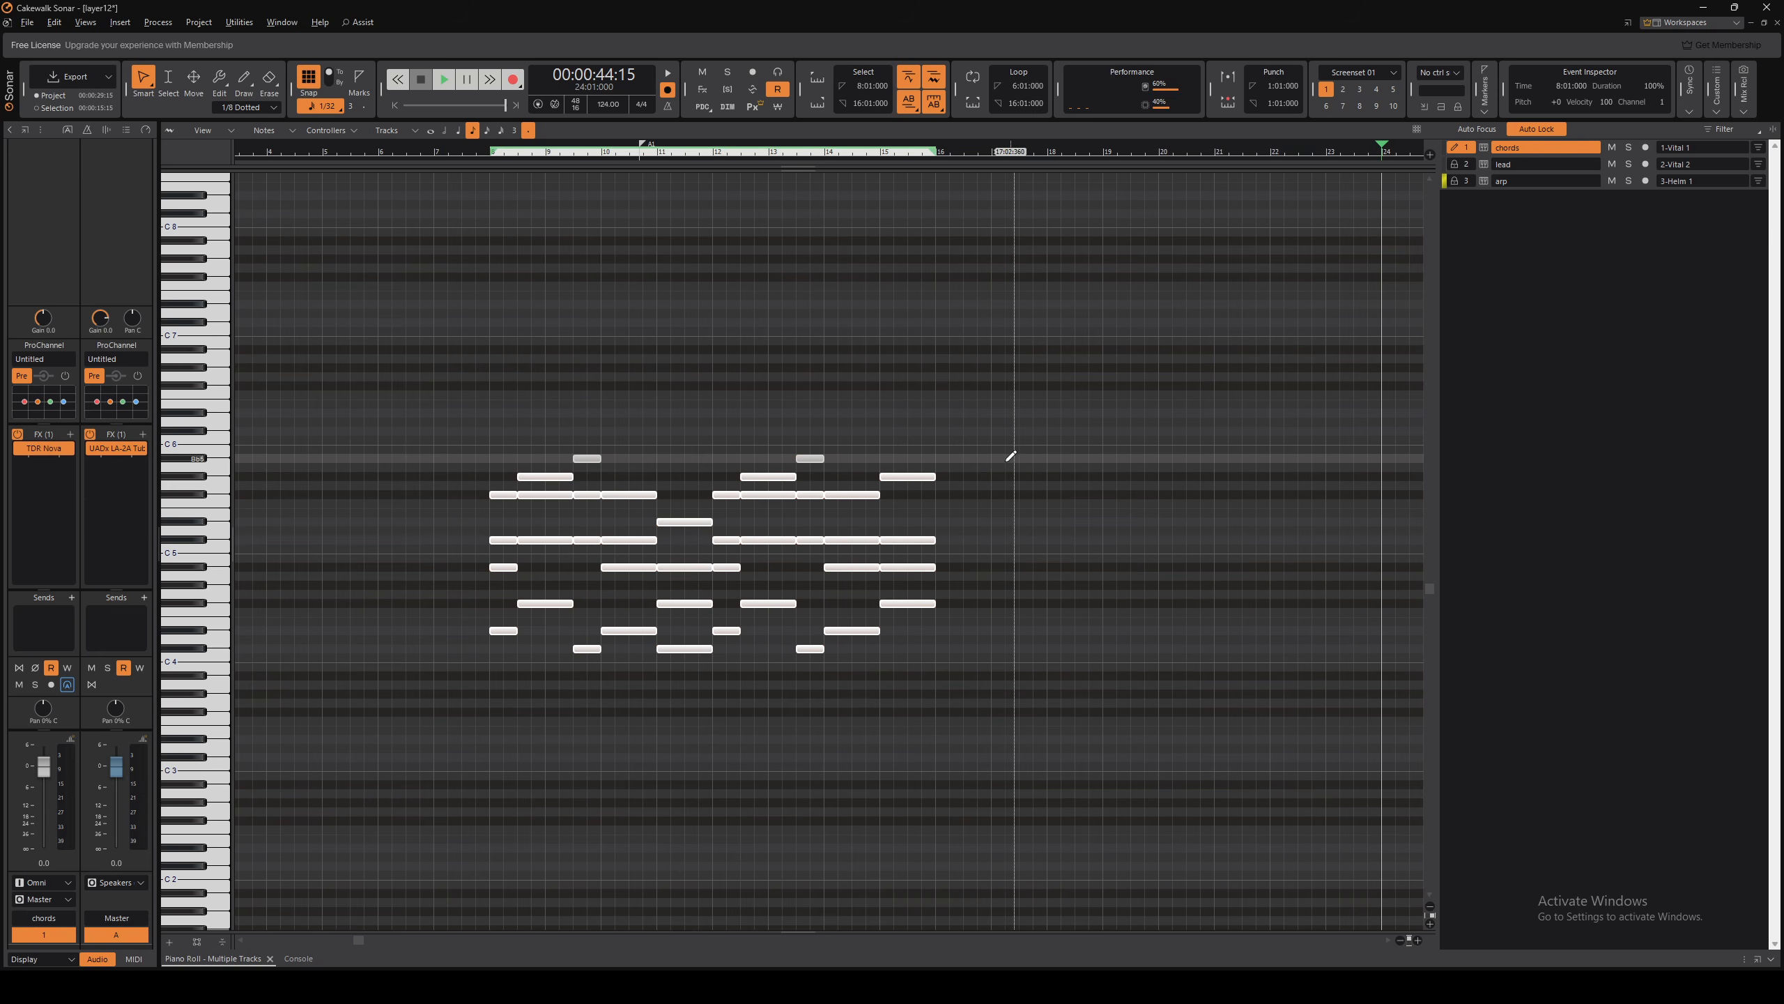
Return to the track view and extend the end of the chords clip to 16:03:000
{"action": "key", "text": "d"}
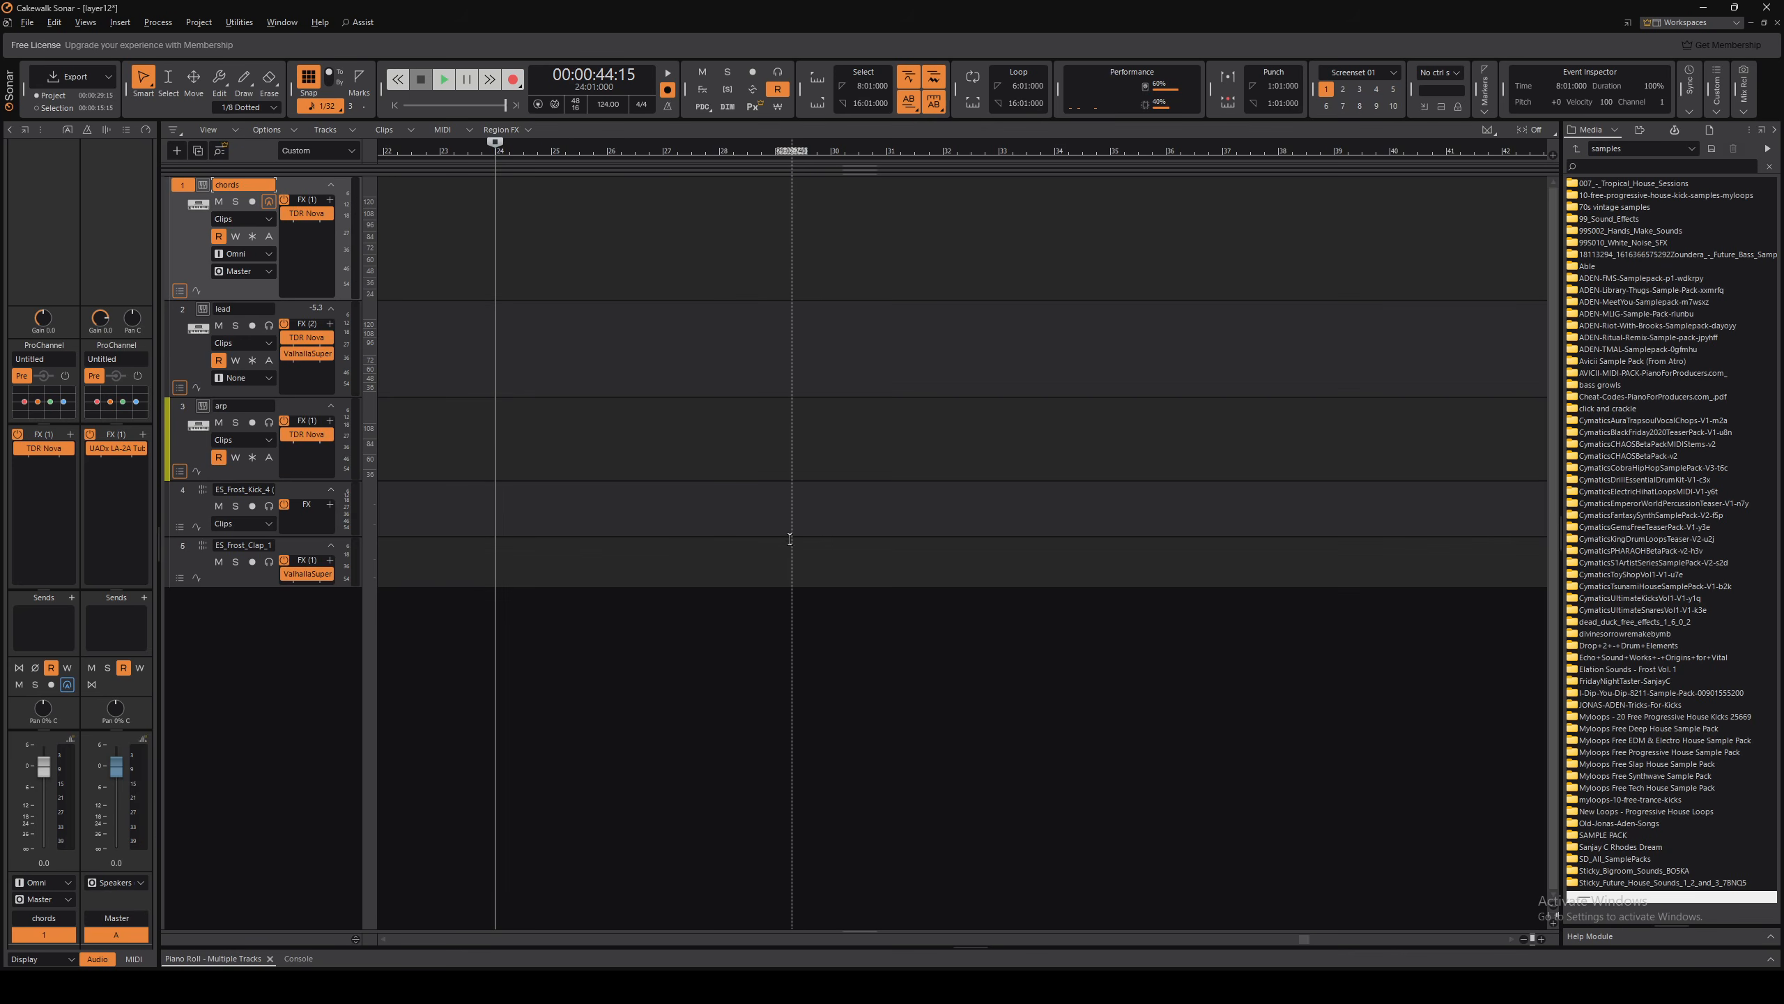
{"action": "scroll", "coordinate": [702, 506], "scroll_direction": "left", "scroll_amount": 10}
{"action": "scroll", "coordinate": [773, 421], "scroll_direction": "left", "scroll_amount": 4}
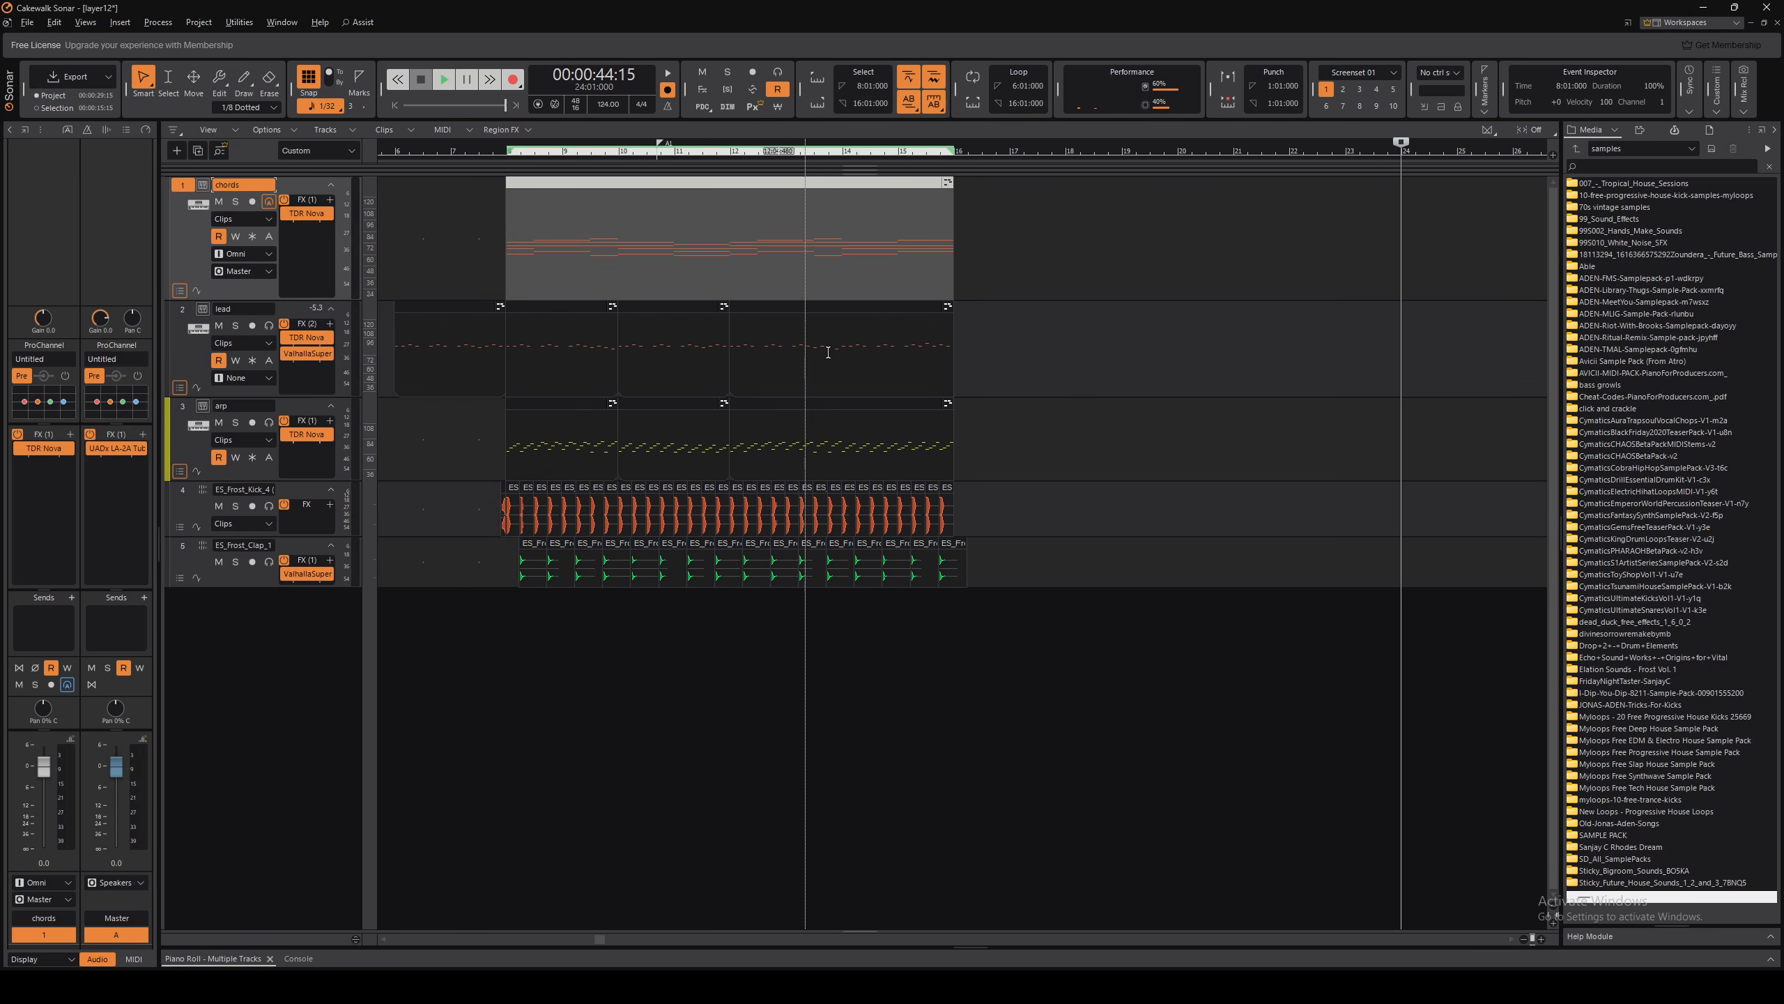
{"action": "left_click_drag", "start_coordinate": [953, 265], "coordinate": [987, 267]}
{"action": "scroll", "coordinate": [966, 306], "scroll_direction": "up", "scroll_amount": 2}
{"action": "scroll", "coordinate": [966, 306], "scroll_direction": "down", "scroll_amount": 3}
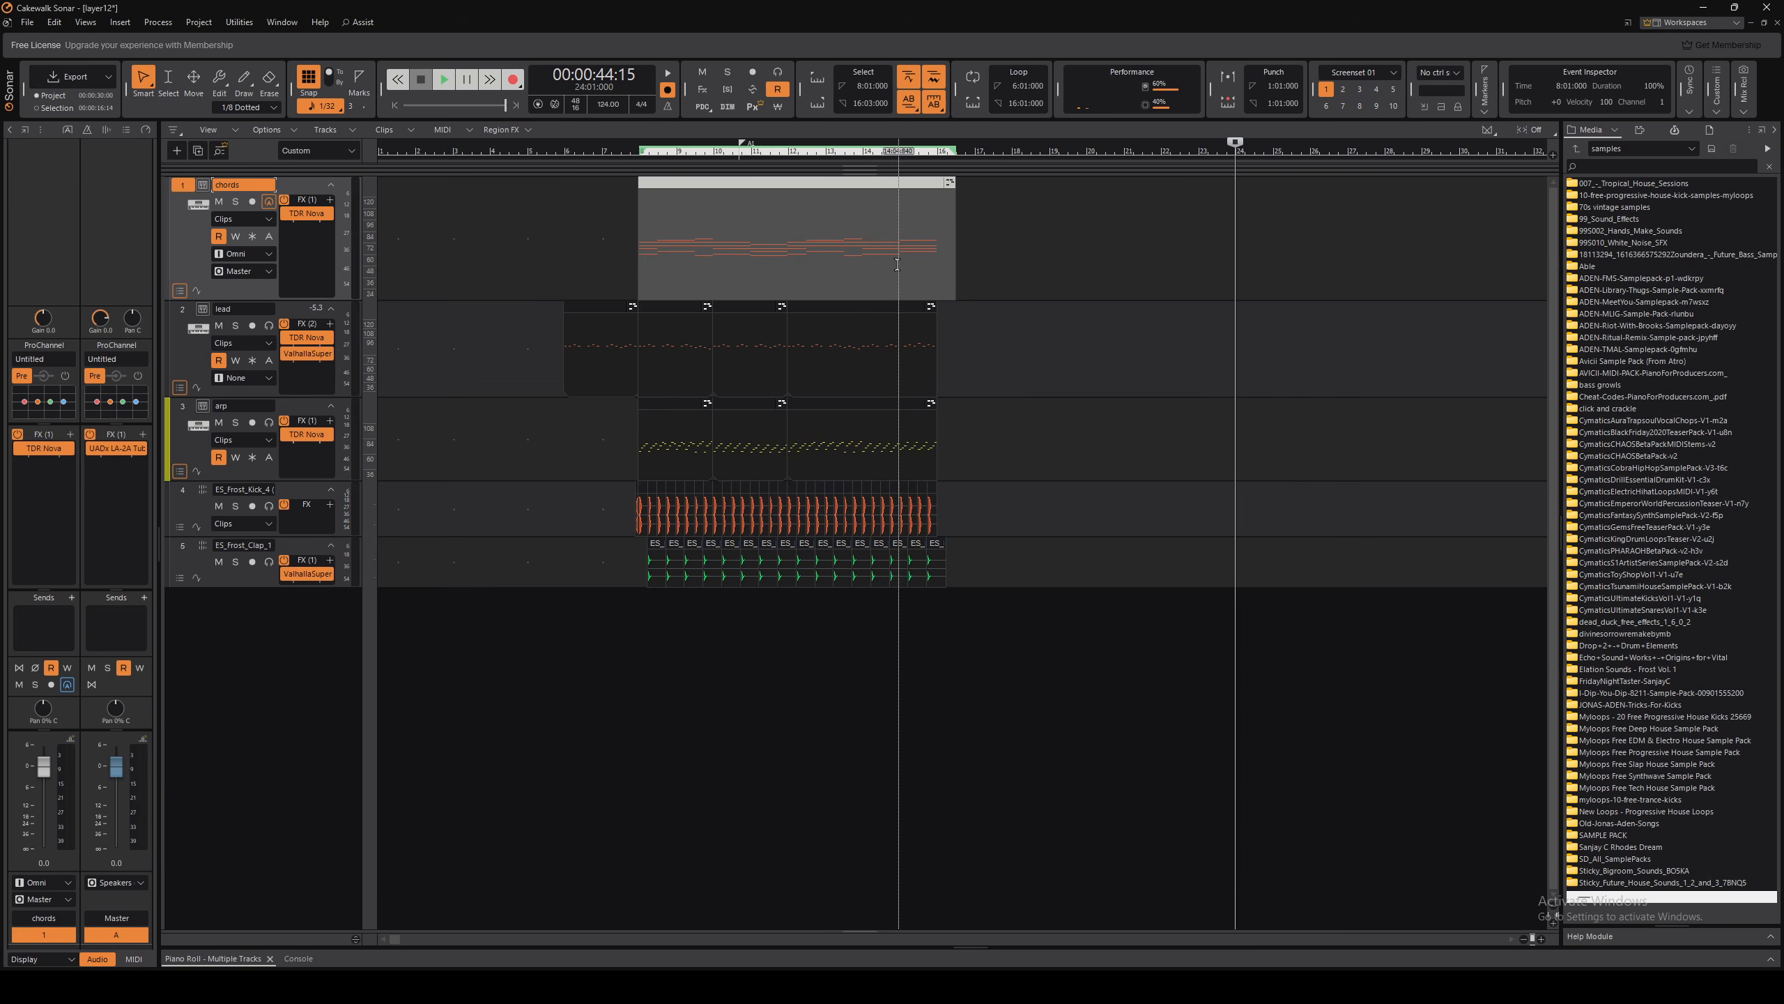
Duplicate all notes of the extended chords clip in the Piano Roll so the copy starts at 16:03:000, and return to the track view
{"action": "double_click", "coordinate": [921, 227]}
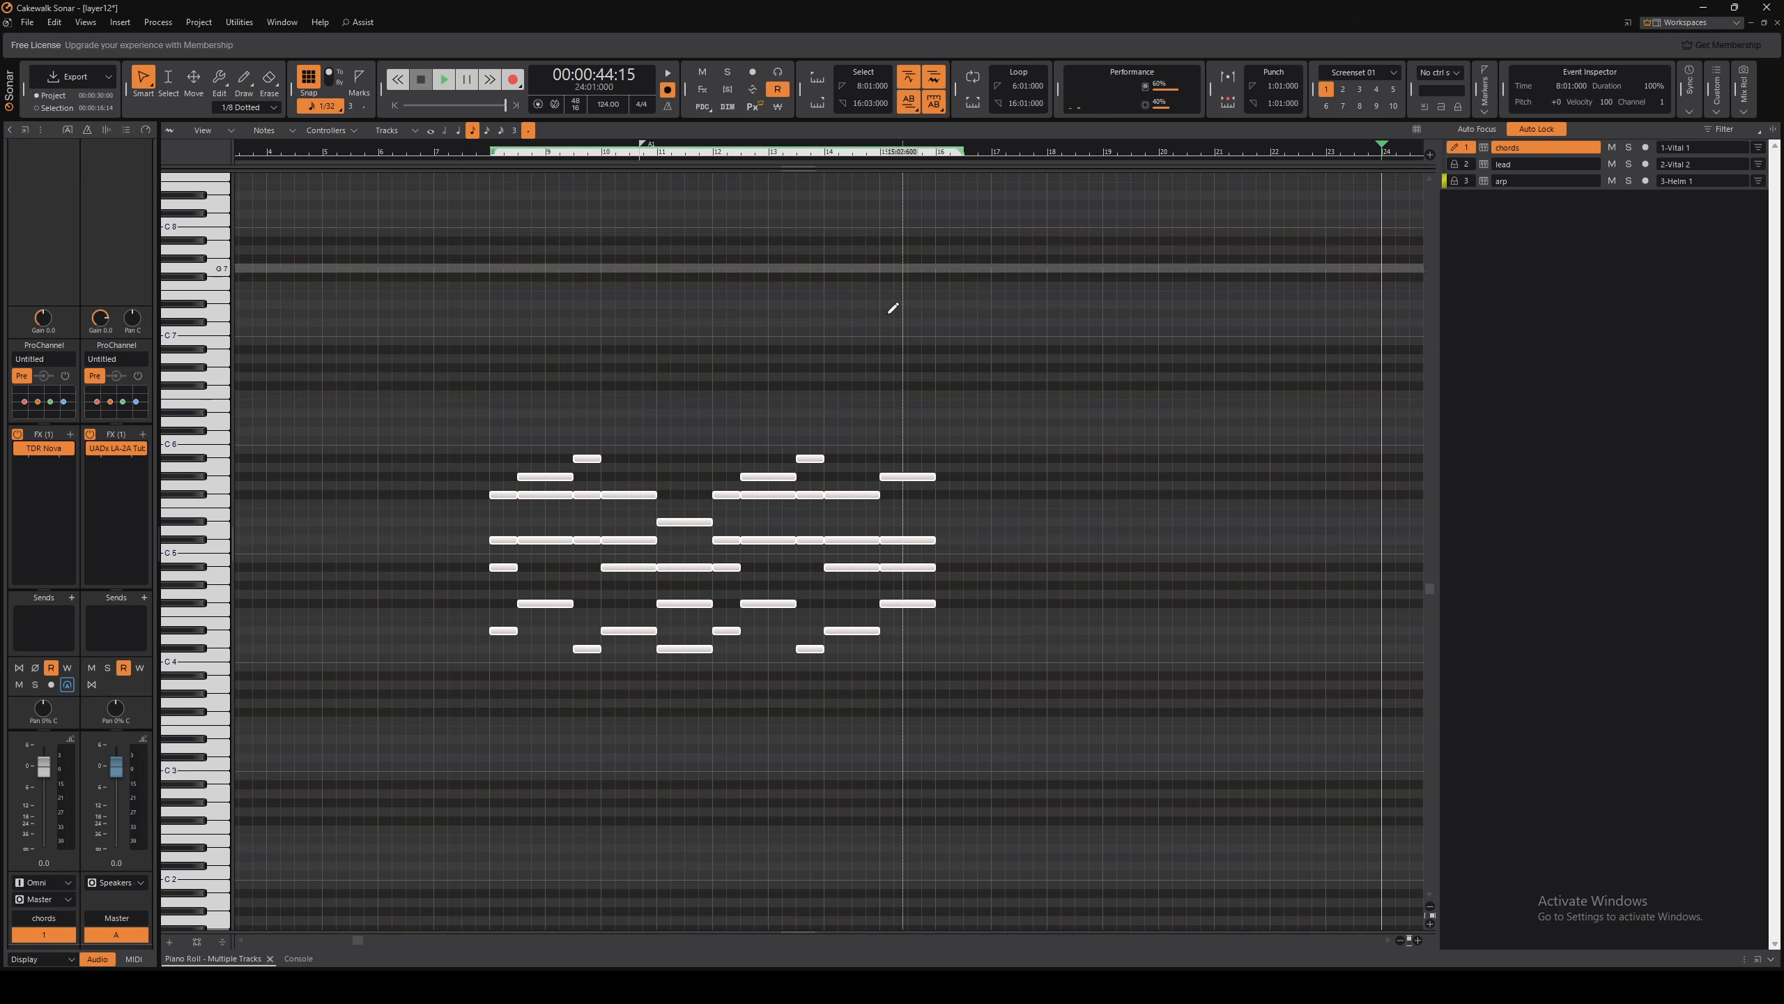
{"action": "left_click_drag", "start_coordinate": [445, 357], "coordinate": [971, 705]}
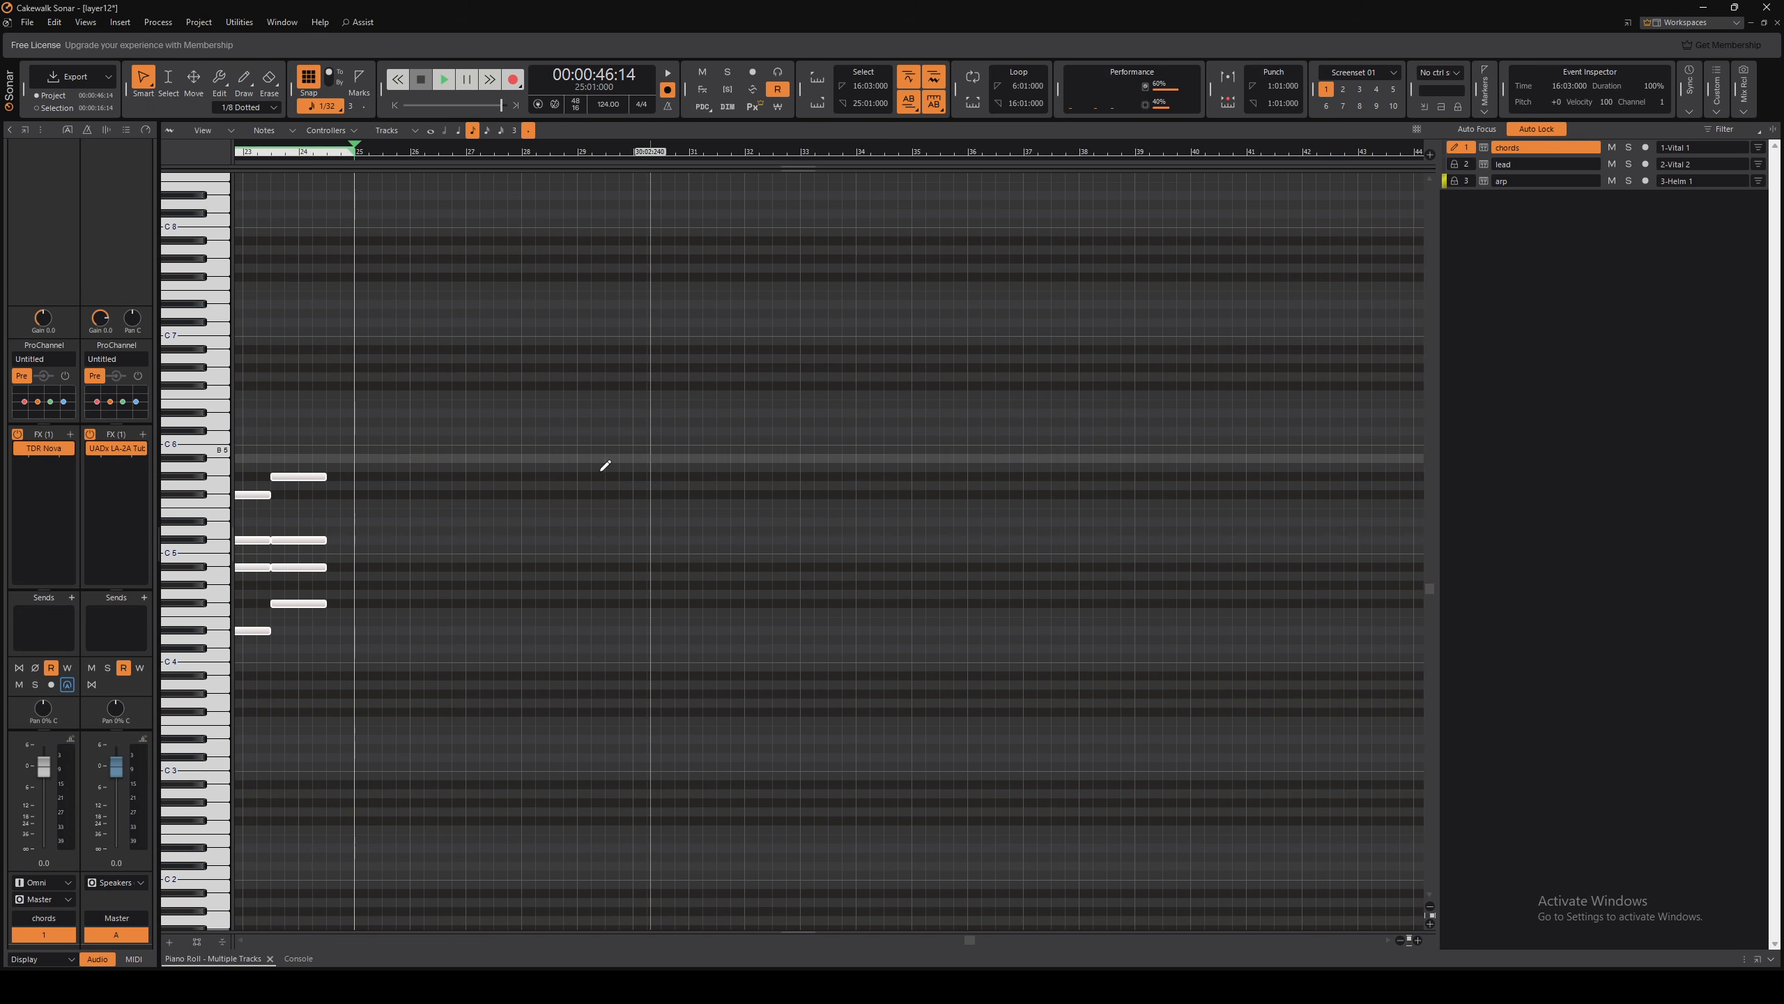
{"action": "key", "text": "ctrl+d"}
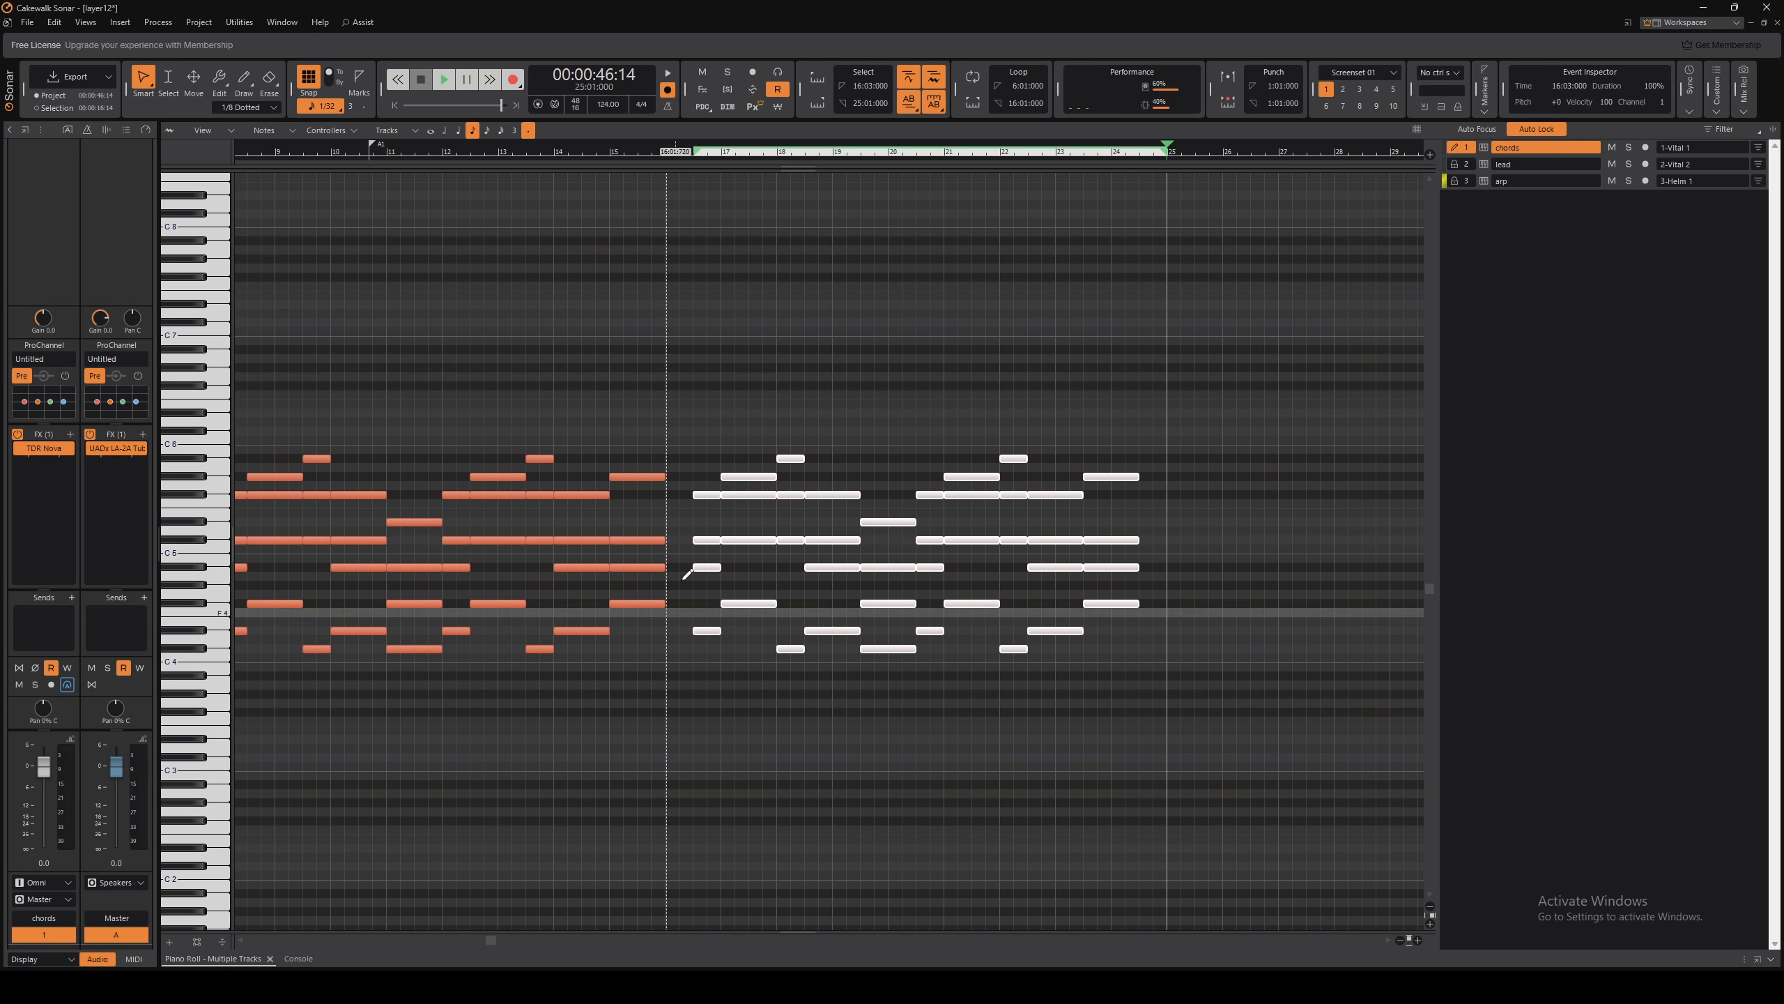
{"action": "scroll", "coordinate": [705, 494], "scroll_direction": "up", "scroll_amount": 2}
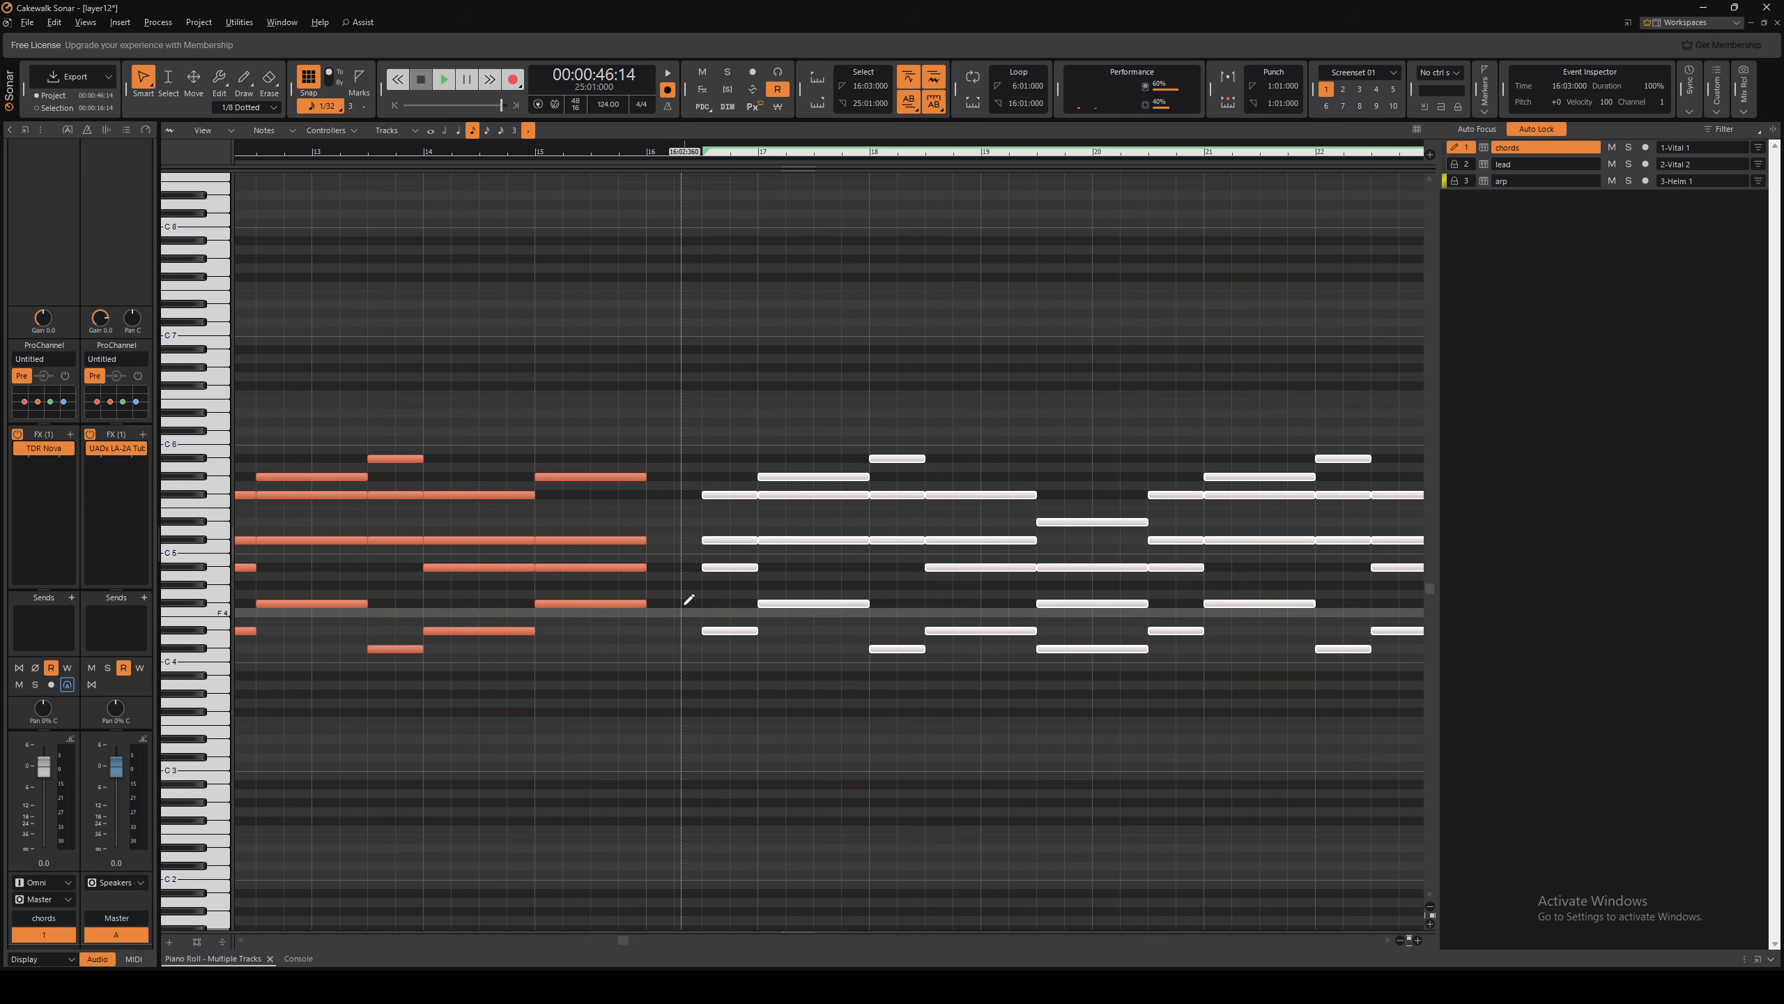
{"action": "key", "text": "d"}
Remove the duplicated chords section and restore the original chords clip's end to 16:01:000
{"action": "left_click_drag", "start_coordinate": [908, 207], "coordinate": [817, 259]}
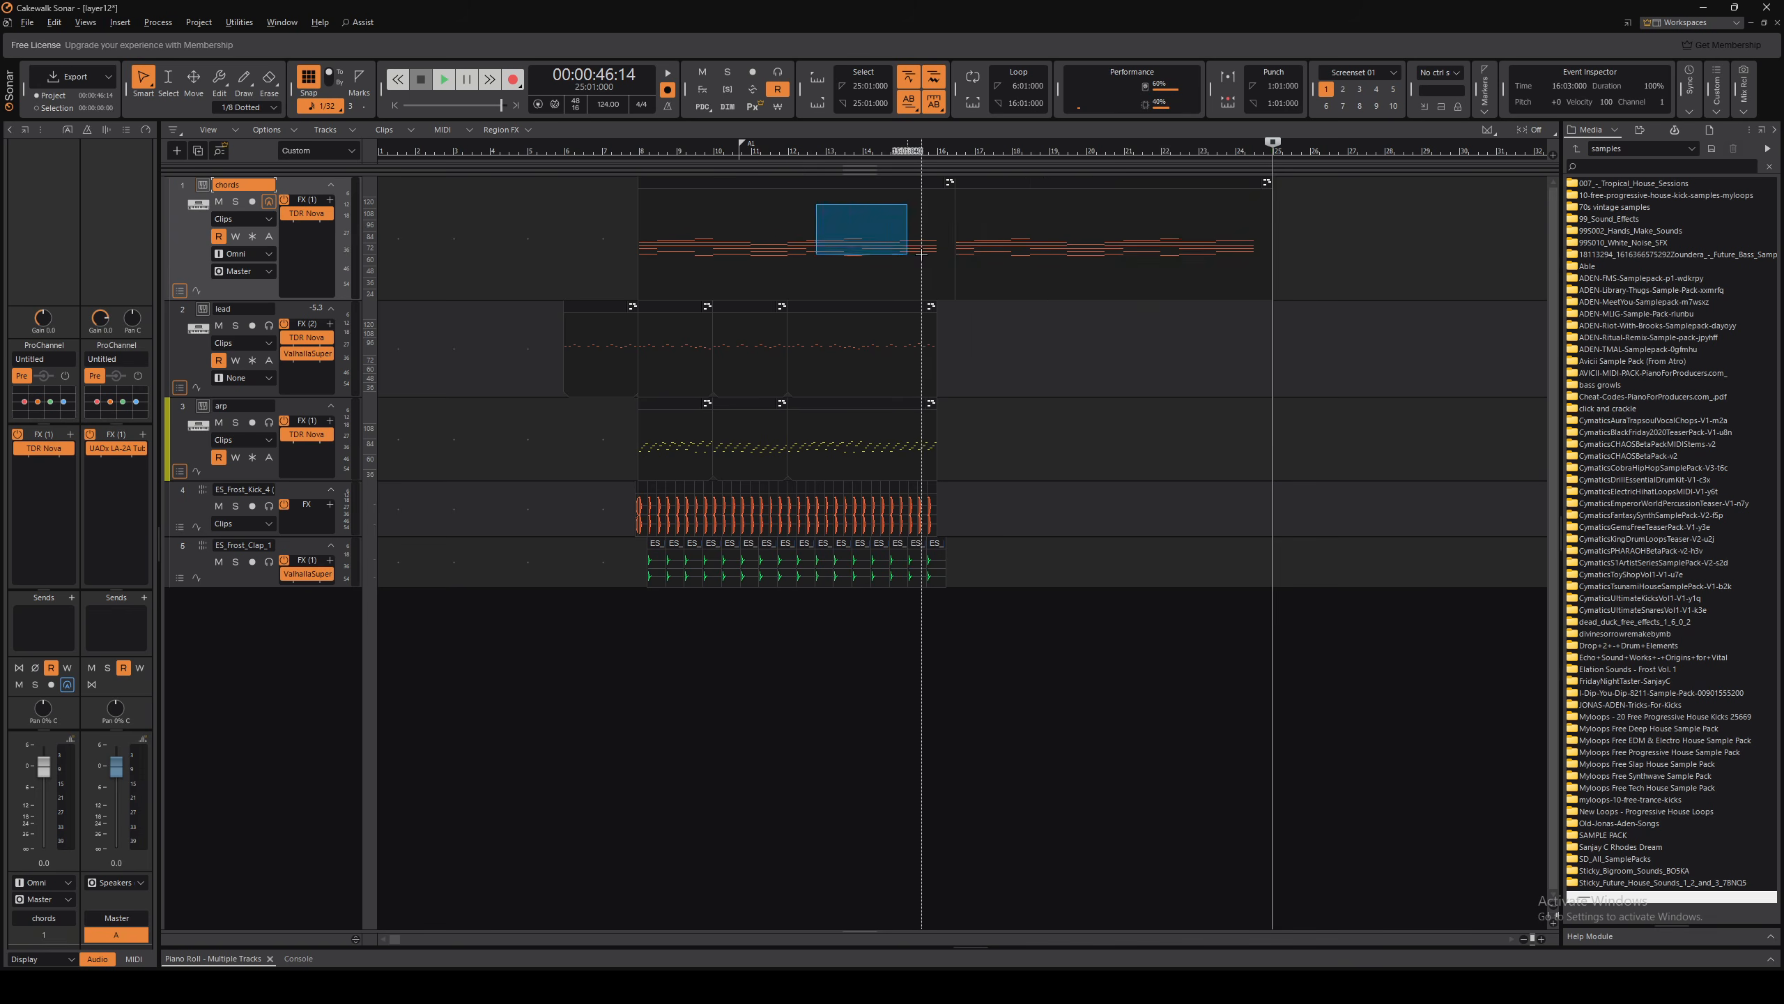
{"action": "left_click", "coordinate": [1017, 187]}
{"action": "scroll", "coordinate": [1028, 230], "scroll_direction": "up", "scroll_amount": 2}
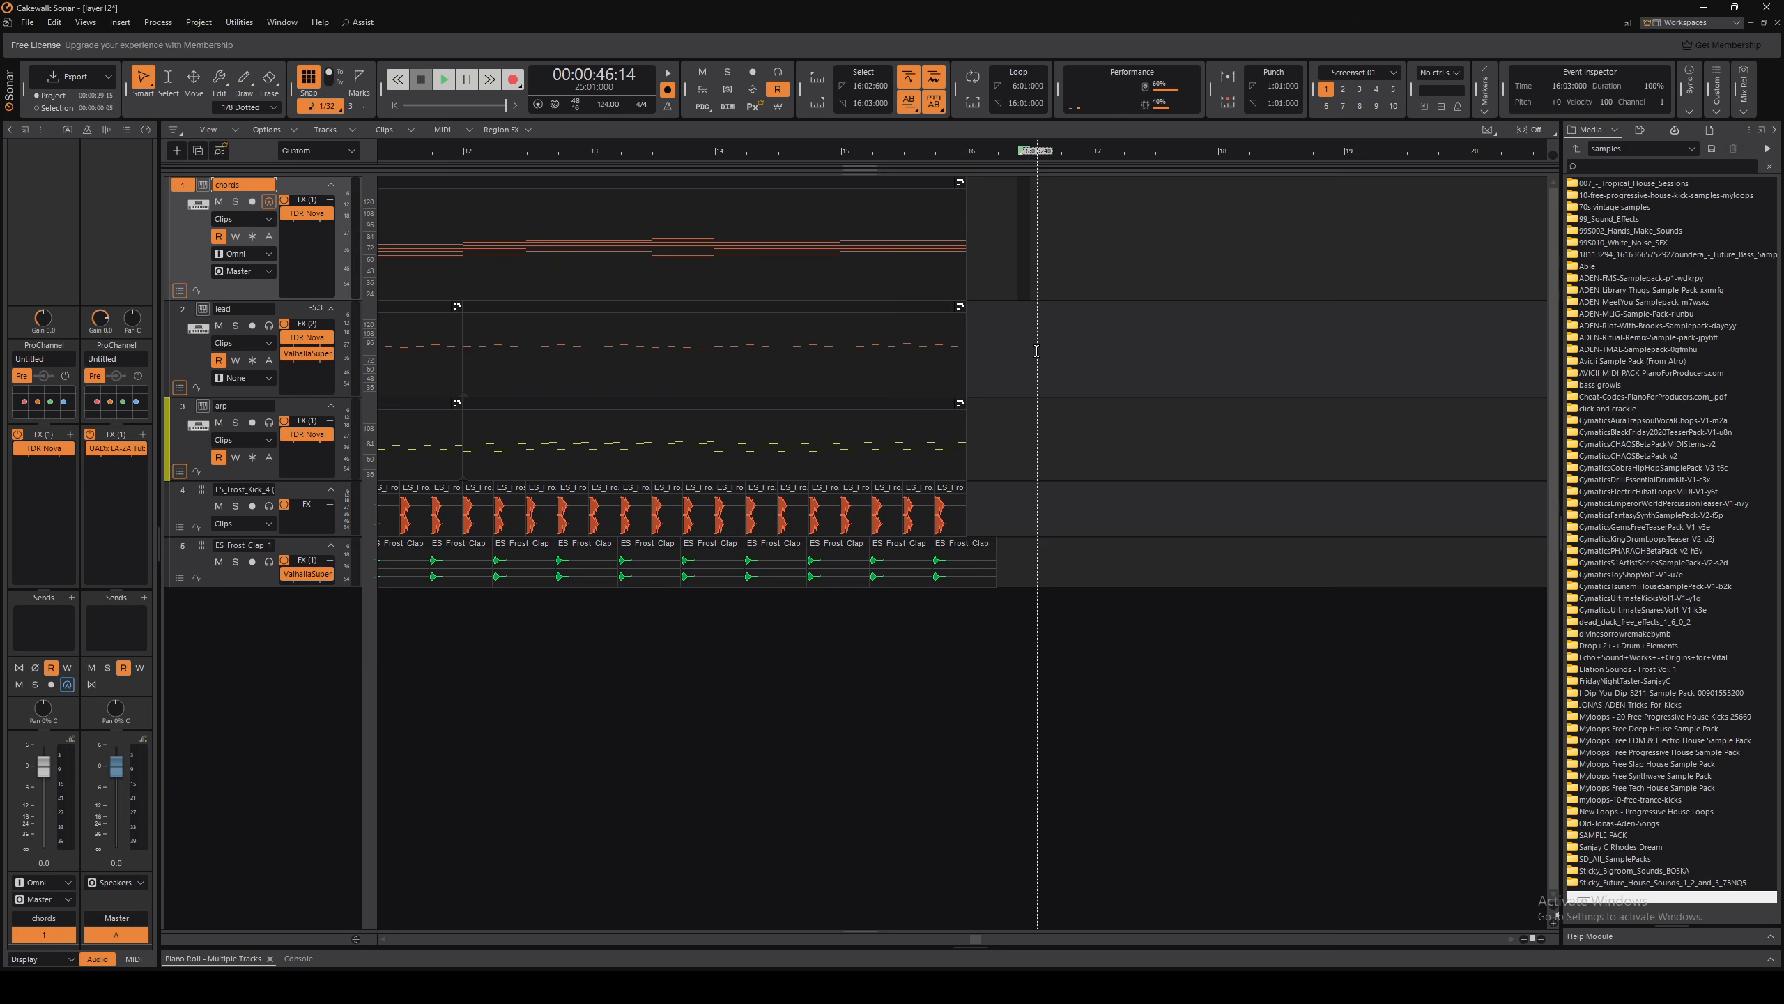
{"action": "scroll", "coordinate": [831, 237], "scroll_direction": "down", "scroll_amount": 3}
Duplicate the chords clip directly after itself at 16:01:000, and undo the duplication
{"action": "left_click", "coordinate": [808, 239]}
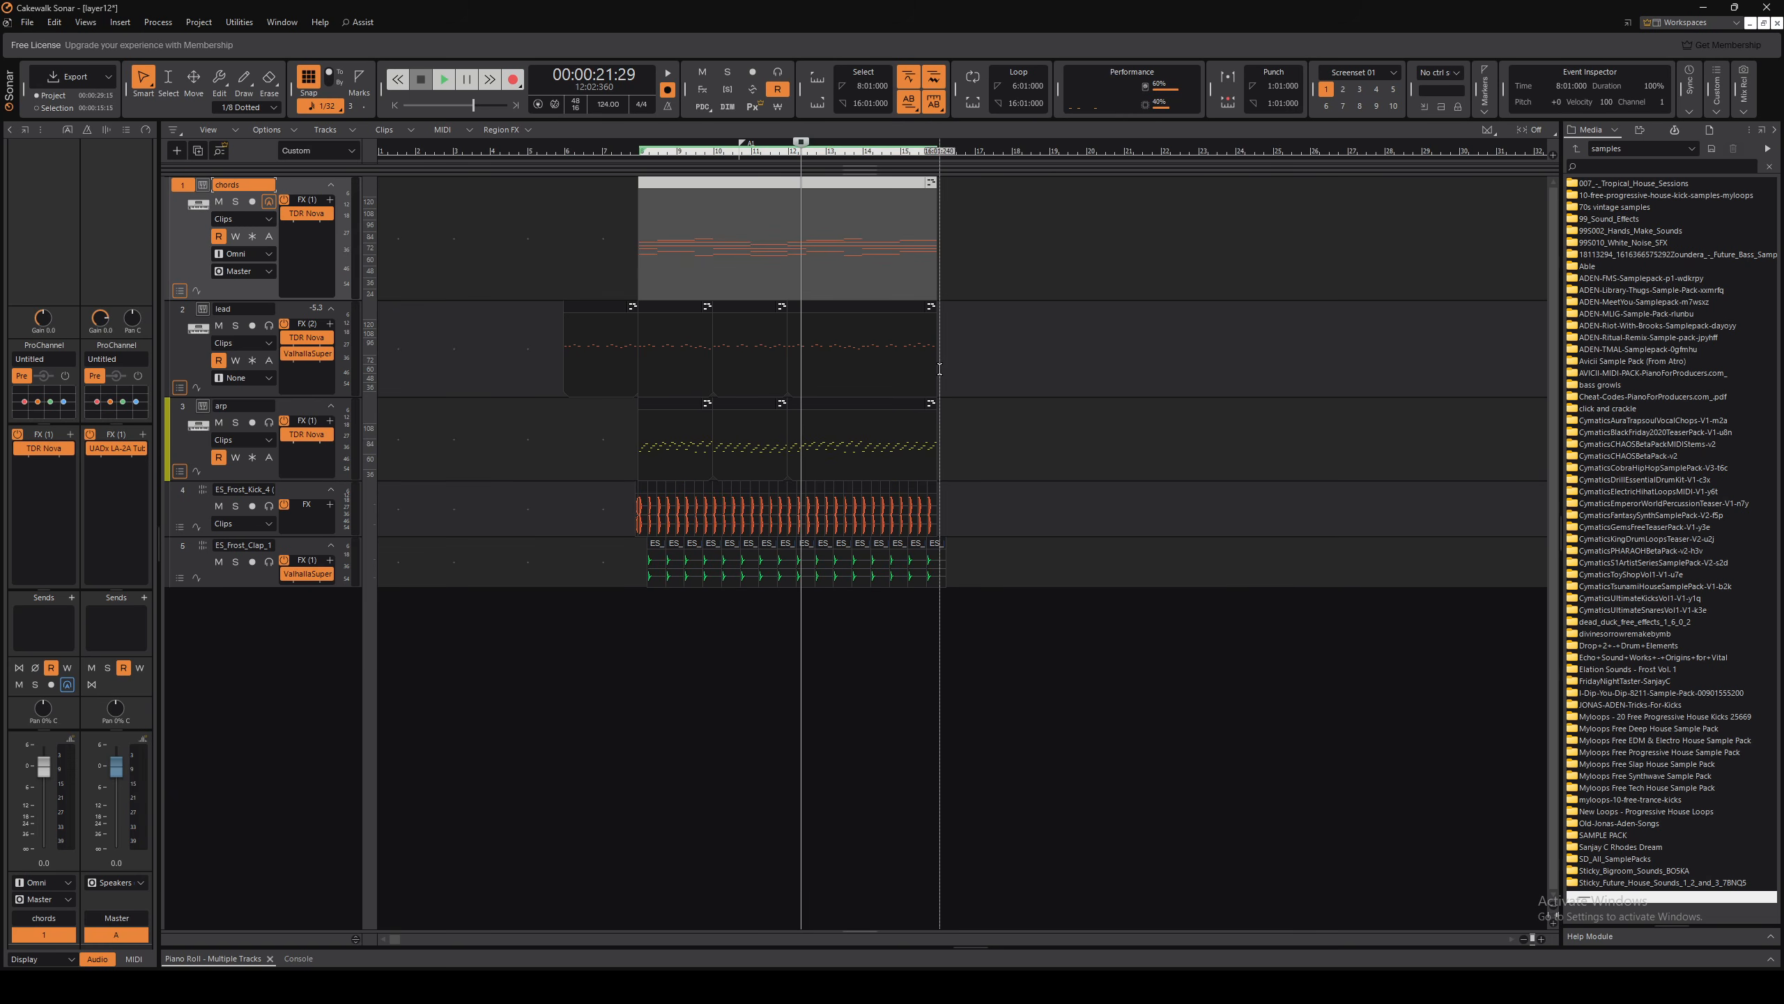
{"action": "key", "text": "ctrl+d"}
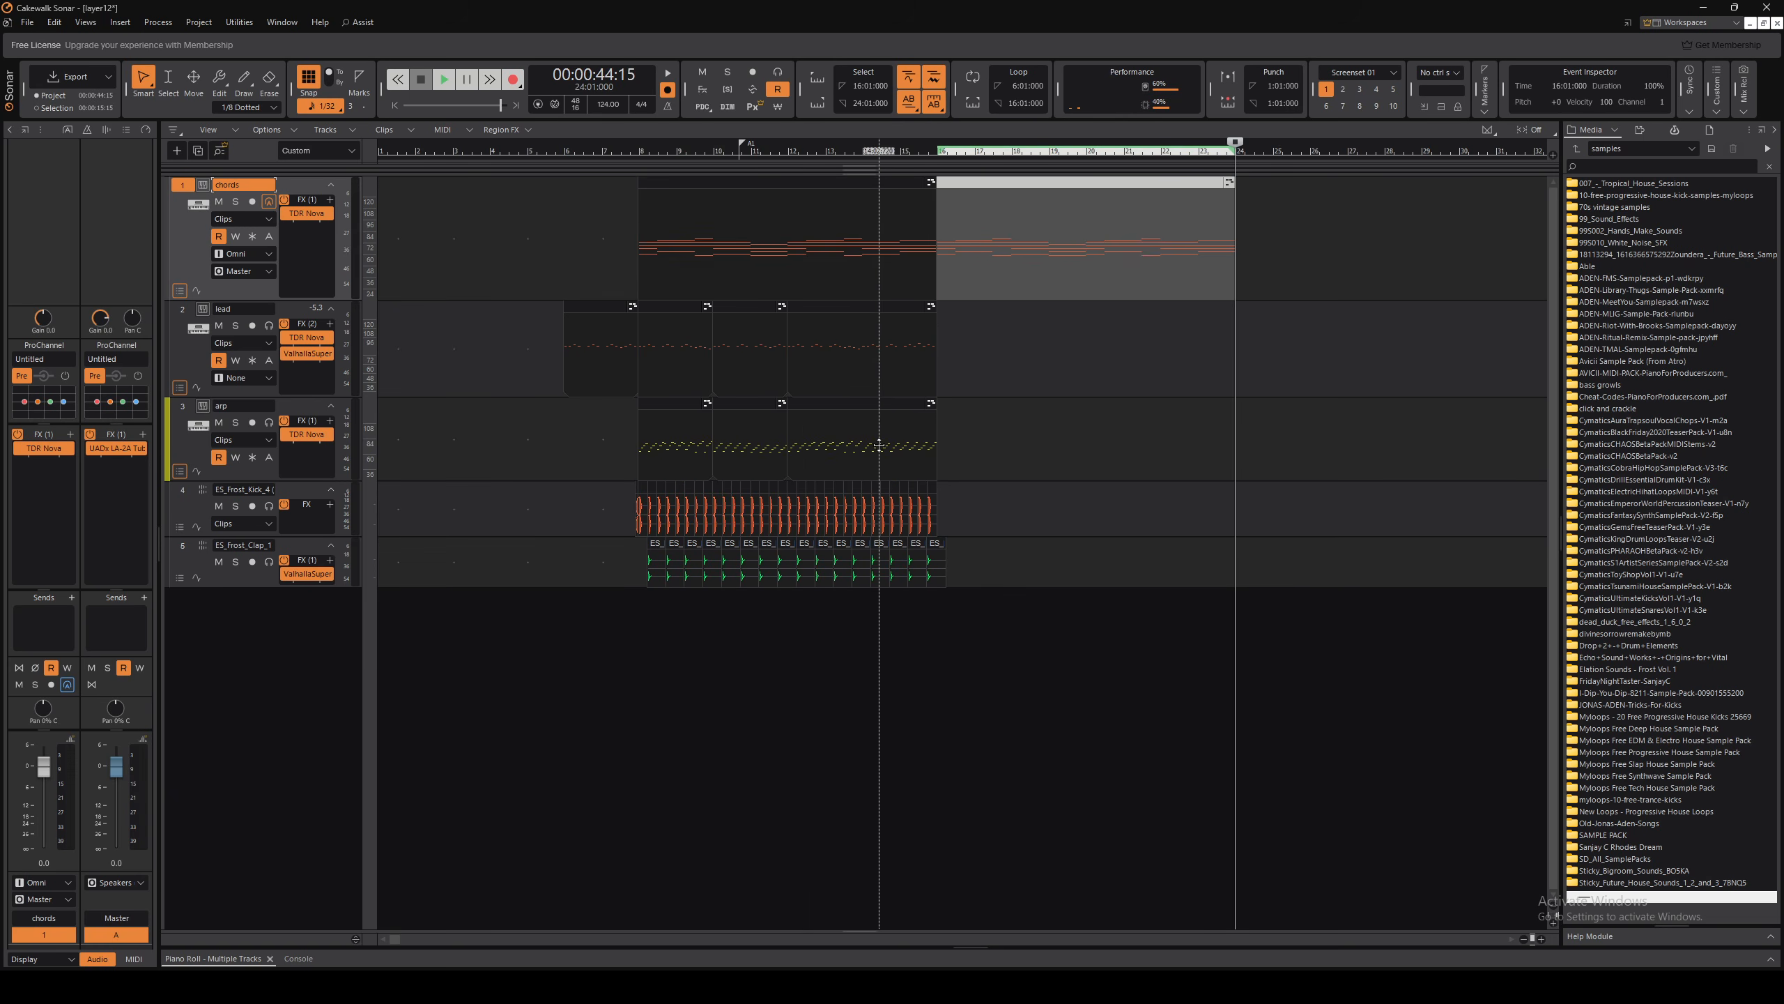
{"action": "key", "text": "ctrl+z"}
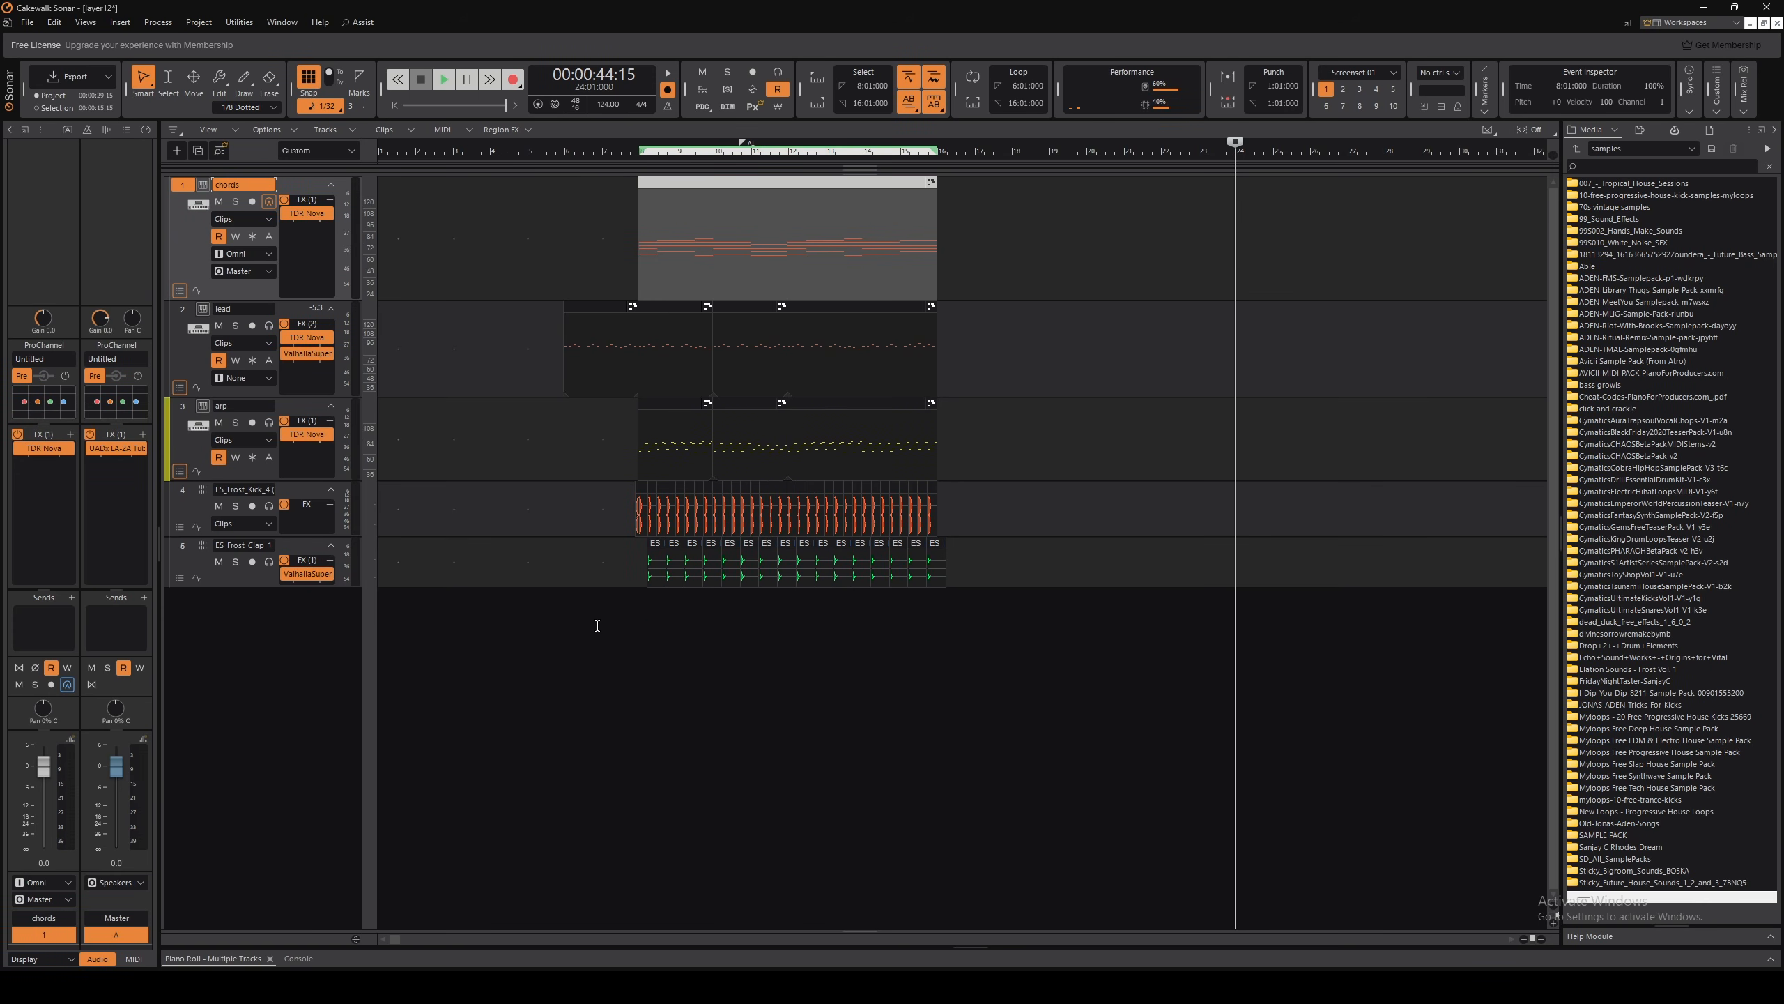
Try moving the first lead clip one bar earlier to 5:01:000, and put it back at 6:01:000
{"action": "scroll", "coordinate": [693, 659], "scroll_direction": "up", "scroll_amount": 3}
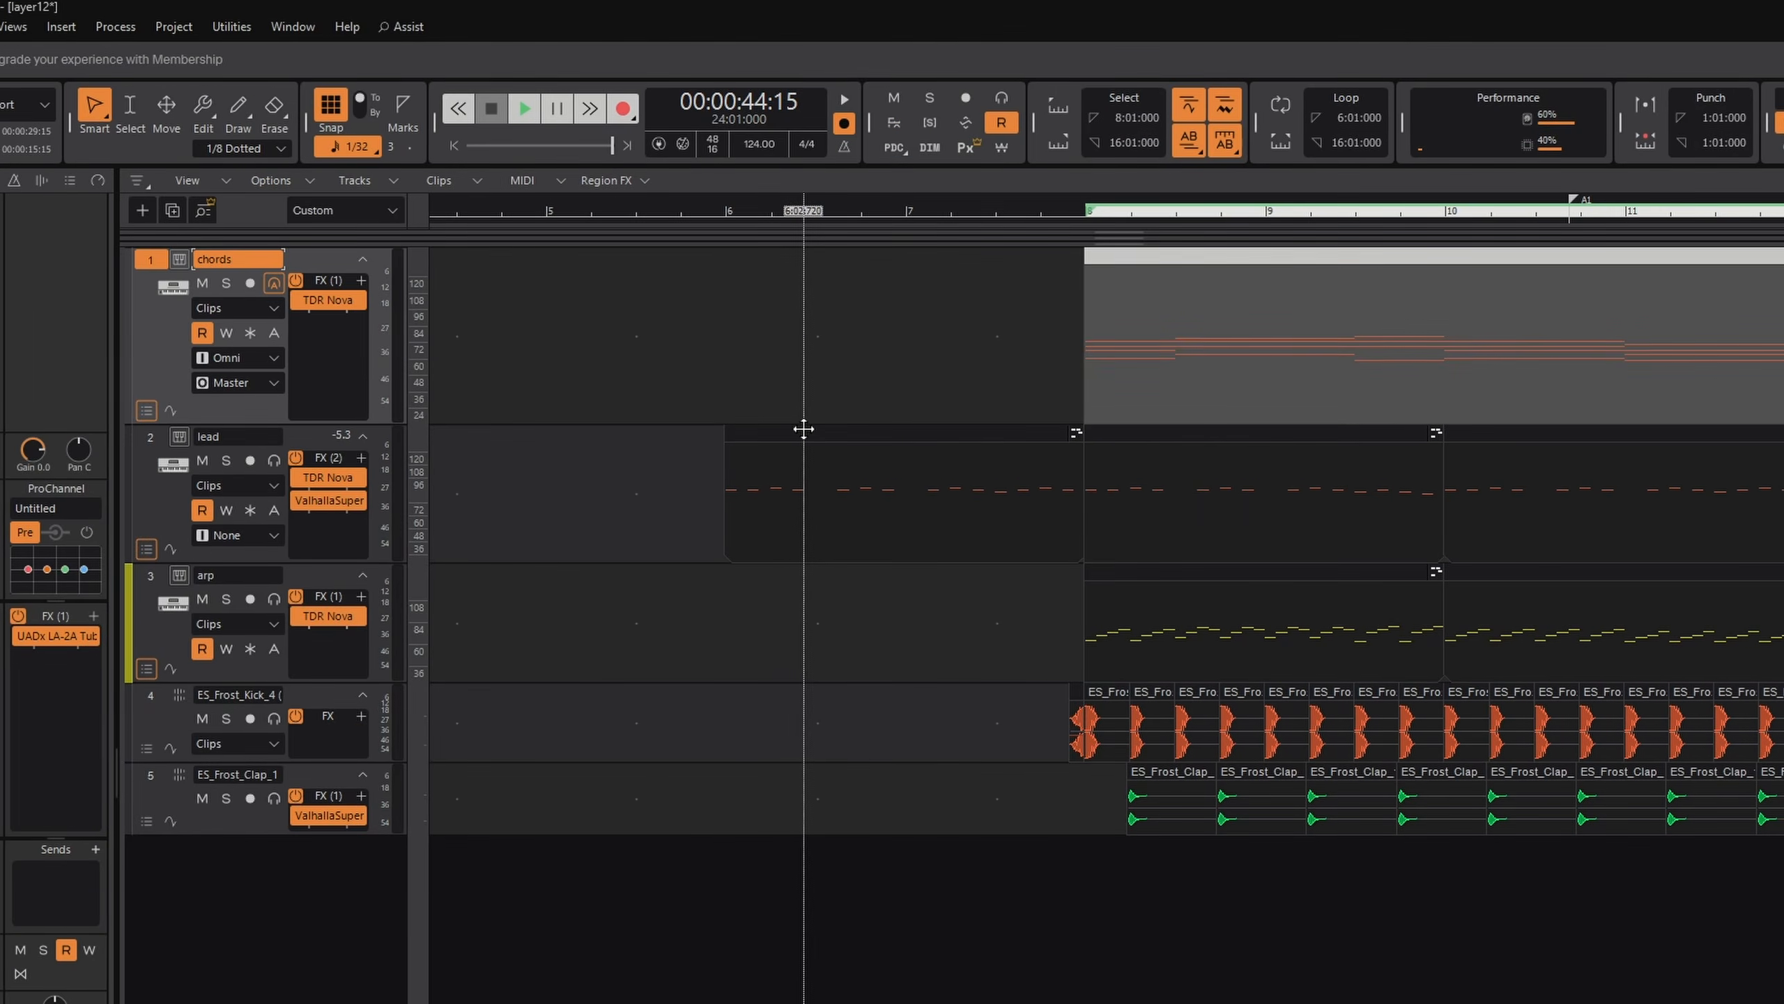
{"action": "left_click_drag", "start_coordinate": [804, 428], "coordinate": [616, 460]}
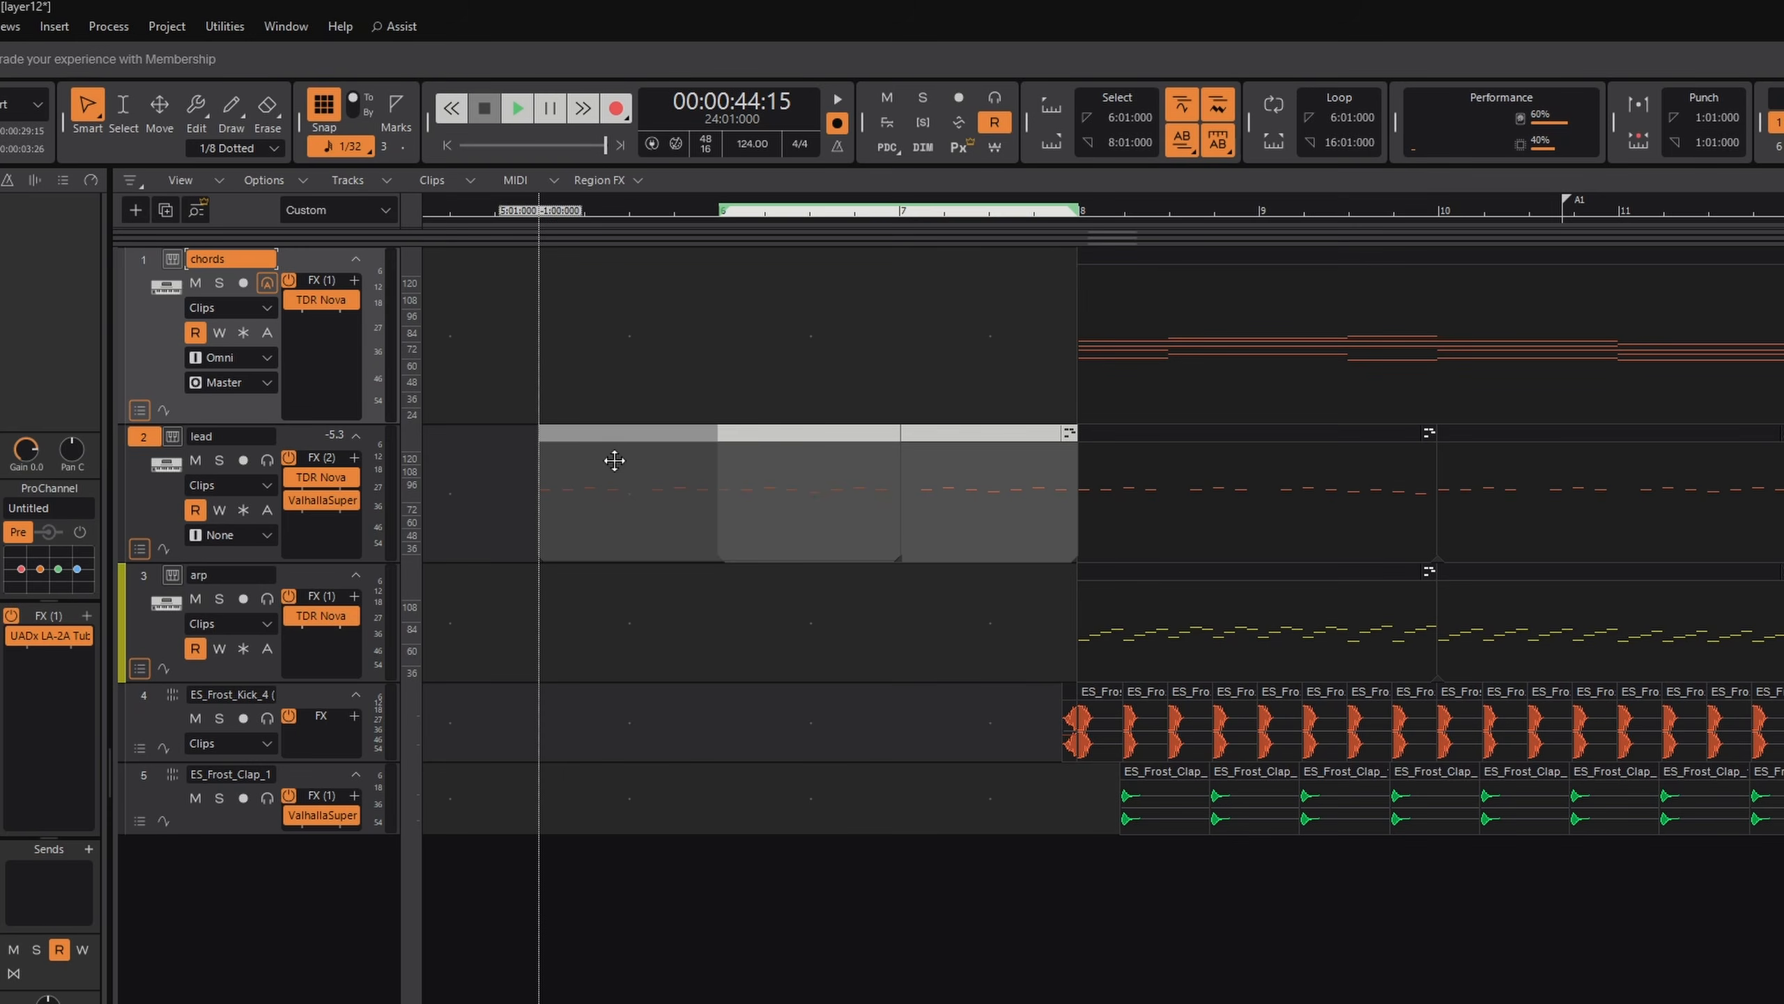
{"action": "left_click_drag", "start_coordinate": [615, 461], "coordinate": [616, 461]}
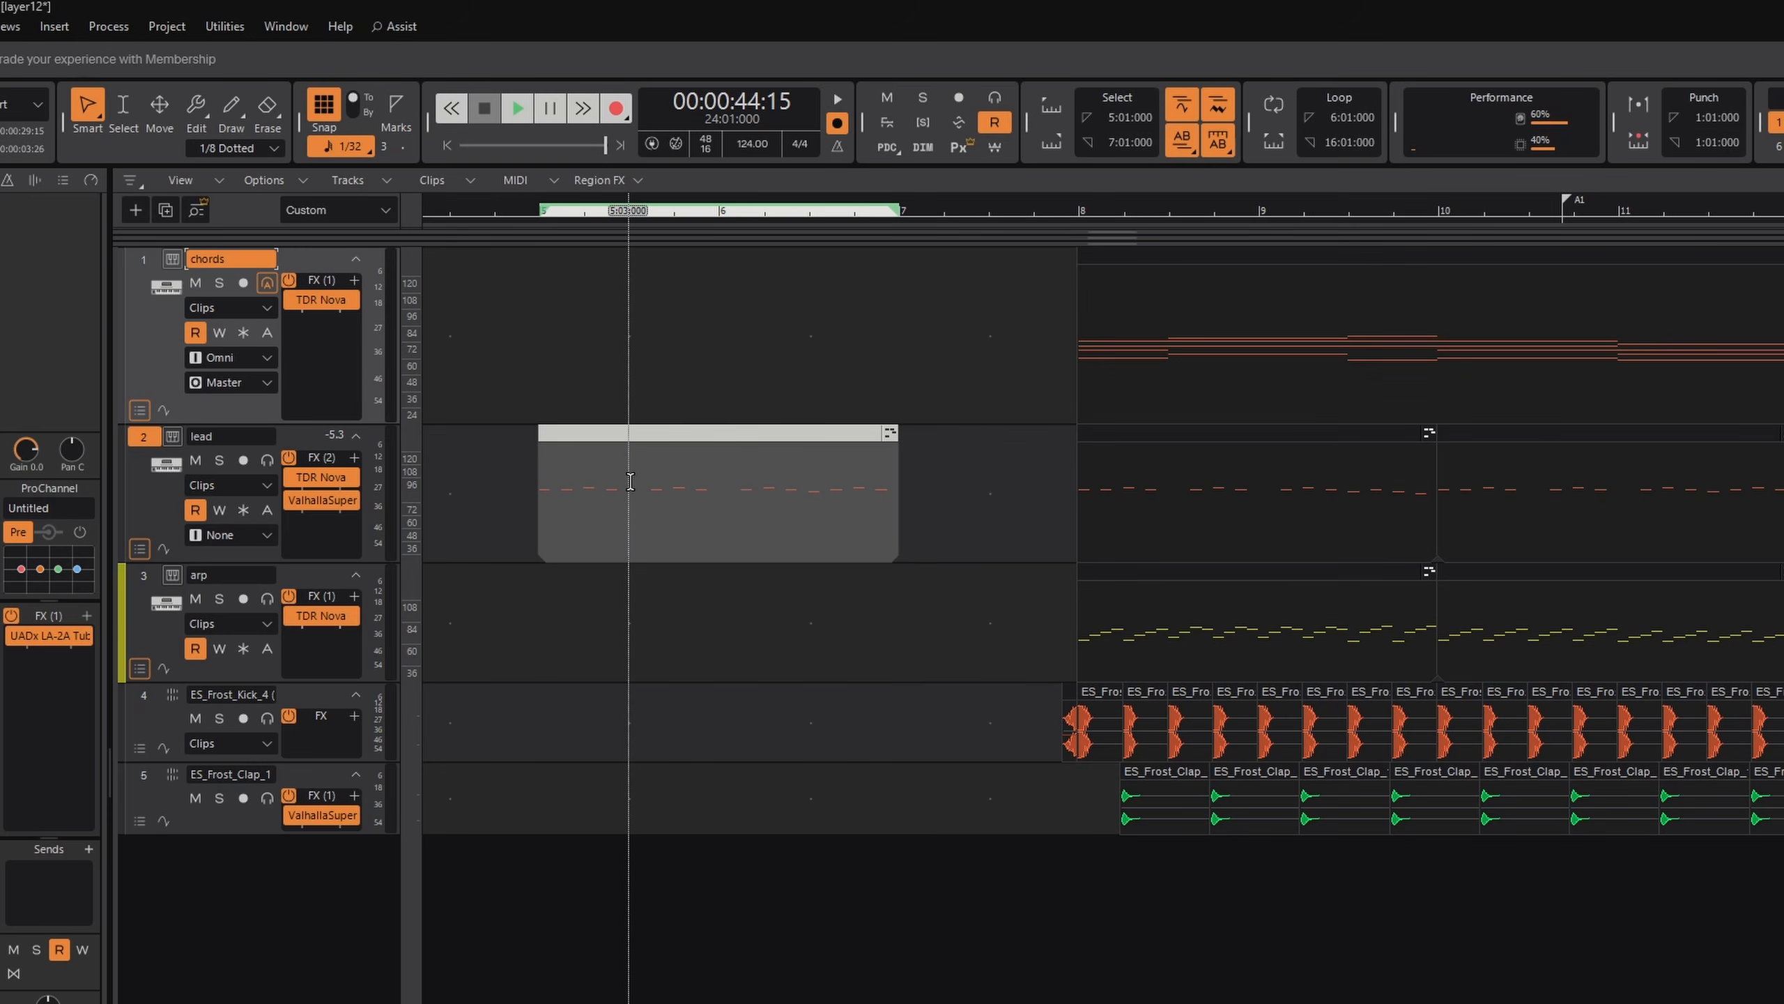
{"action": "left_click_drag", "start_coordinate": [619, 436], "coordinate": [668, 478]}
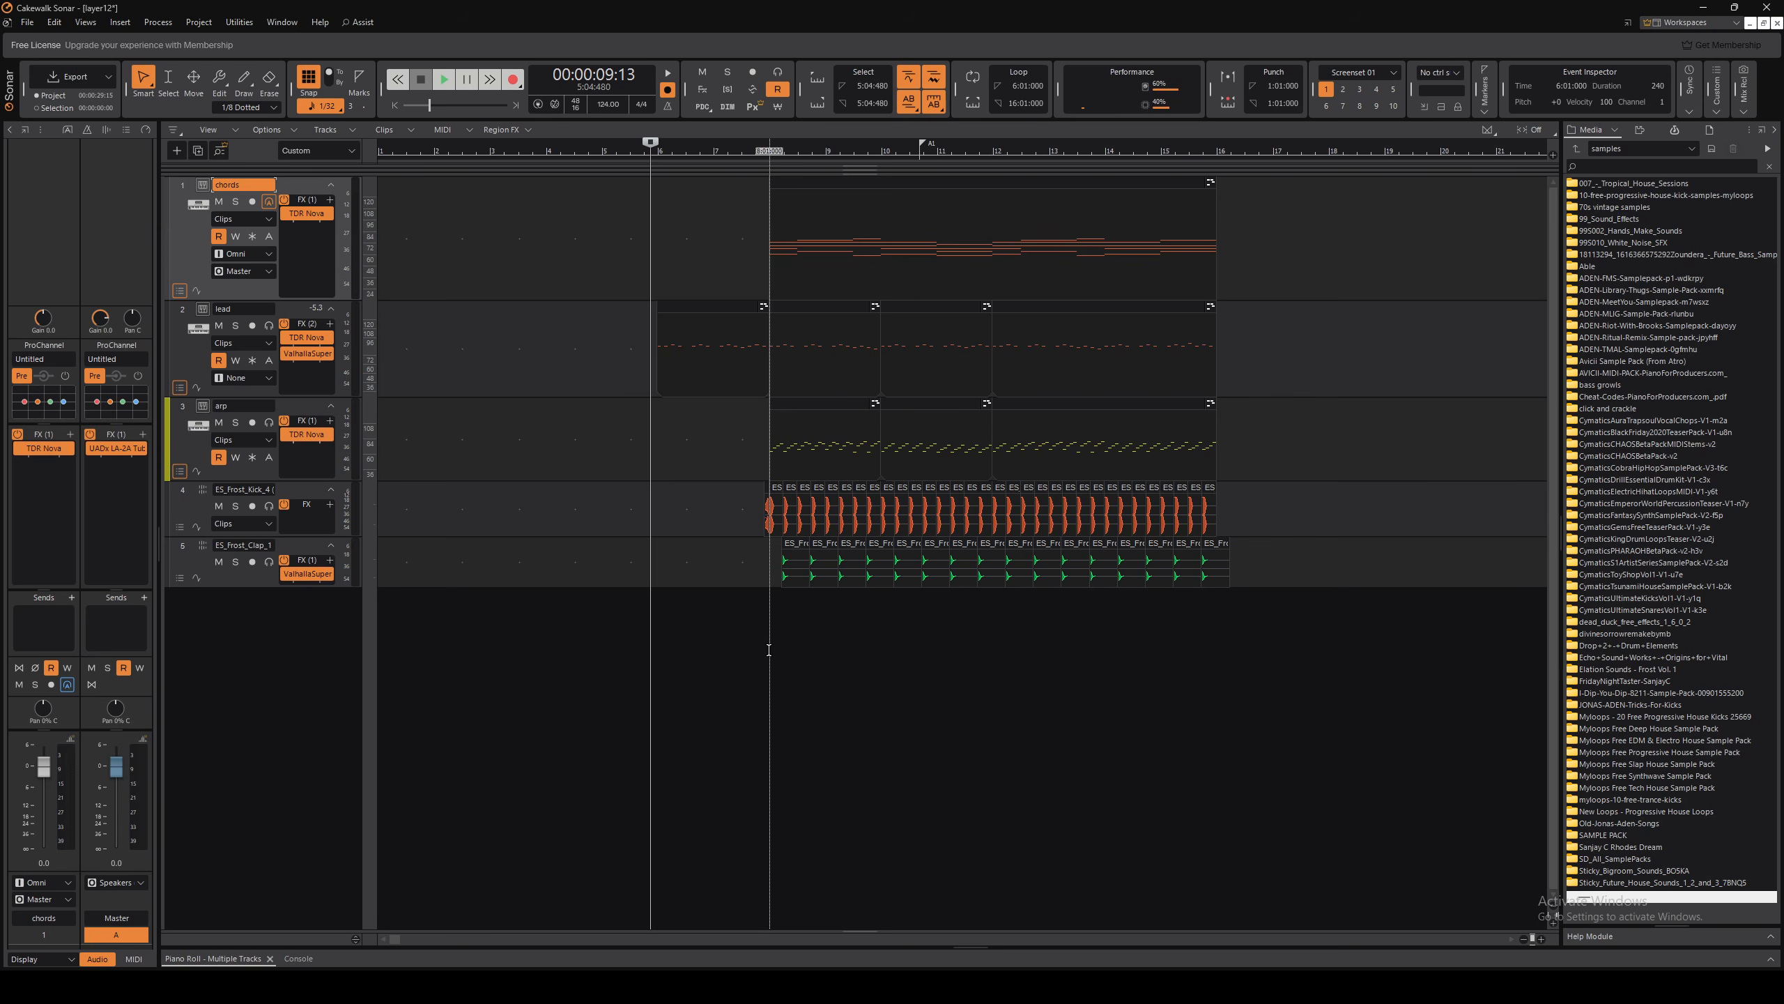
Examine the arrangement in the track view at different zoom levels and at different points along the timeline
{"action": "scroll", "coordinate": [755, 640], "scroll_direction": "down", "scroll_amount": 1}
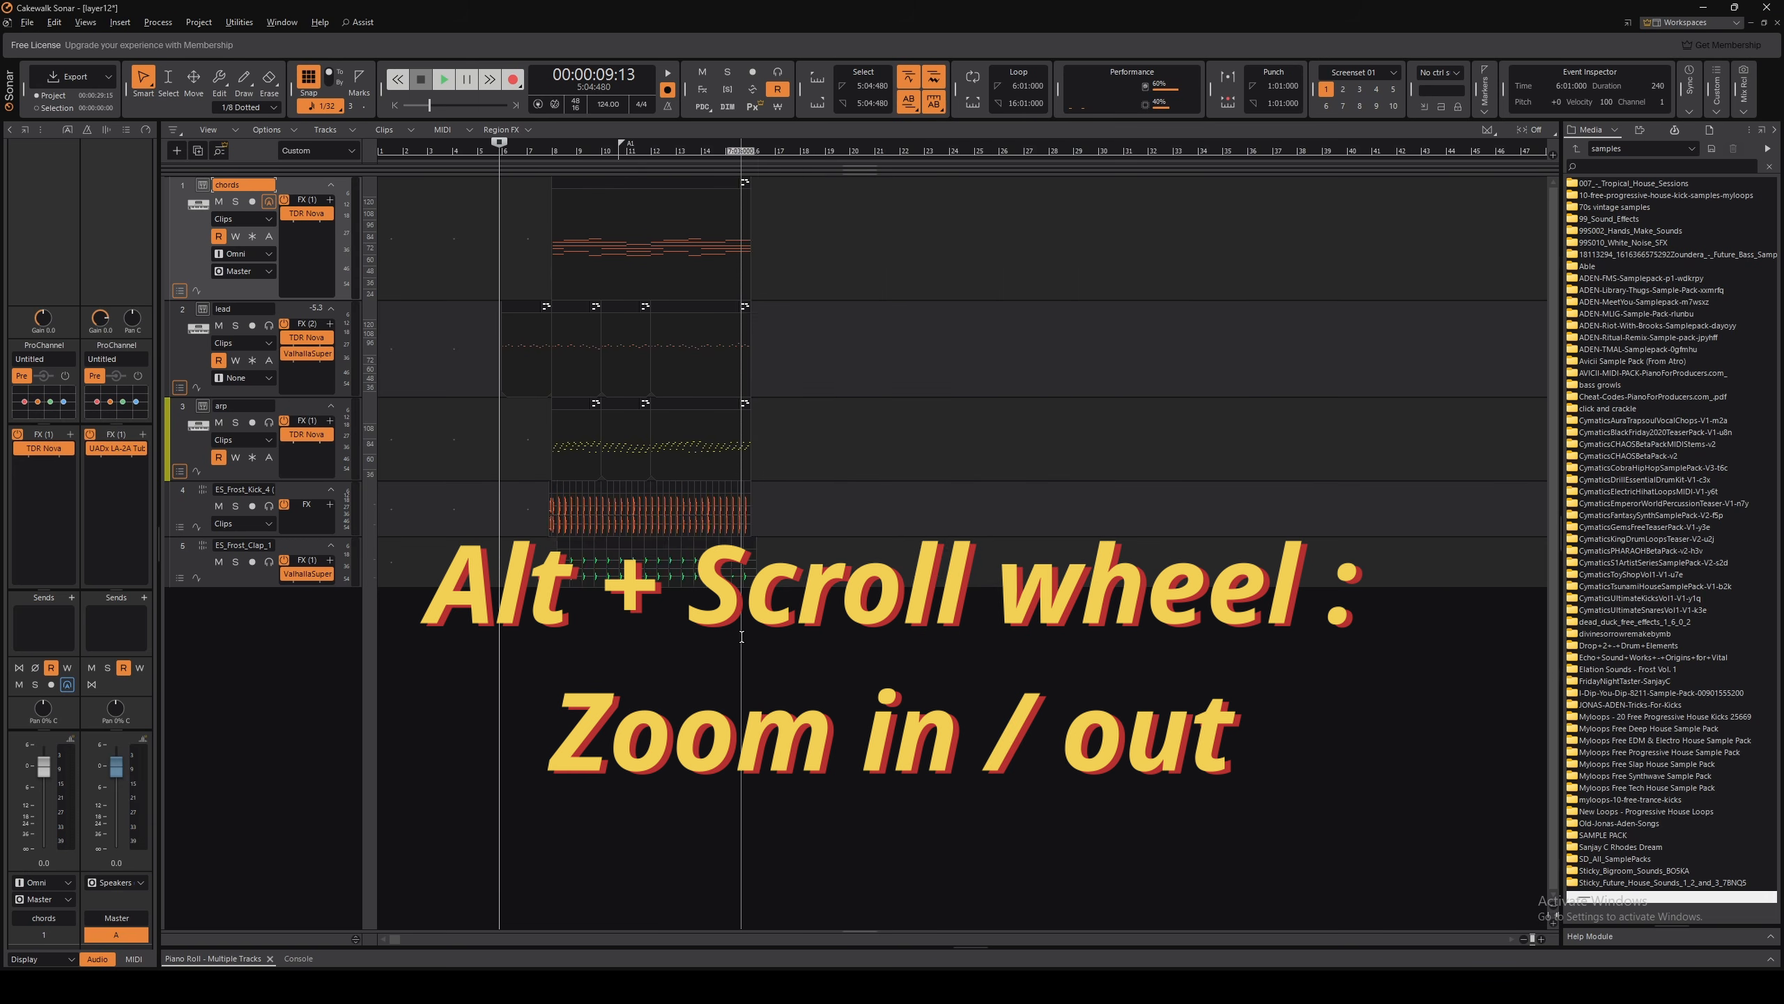
{"action": "scroll", "coordinate": [755, 636], "scroll_direction": "up", "scroll_amount": 3}
{"action": "scroll", "coordinate": [983, 629], "scroll_direction": "down", "scroll_amount": 3}
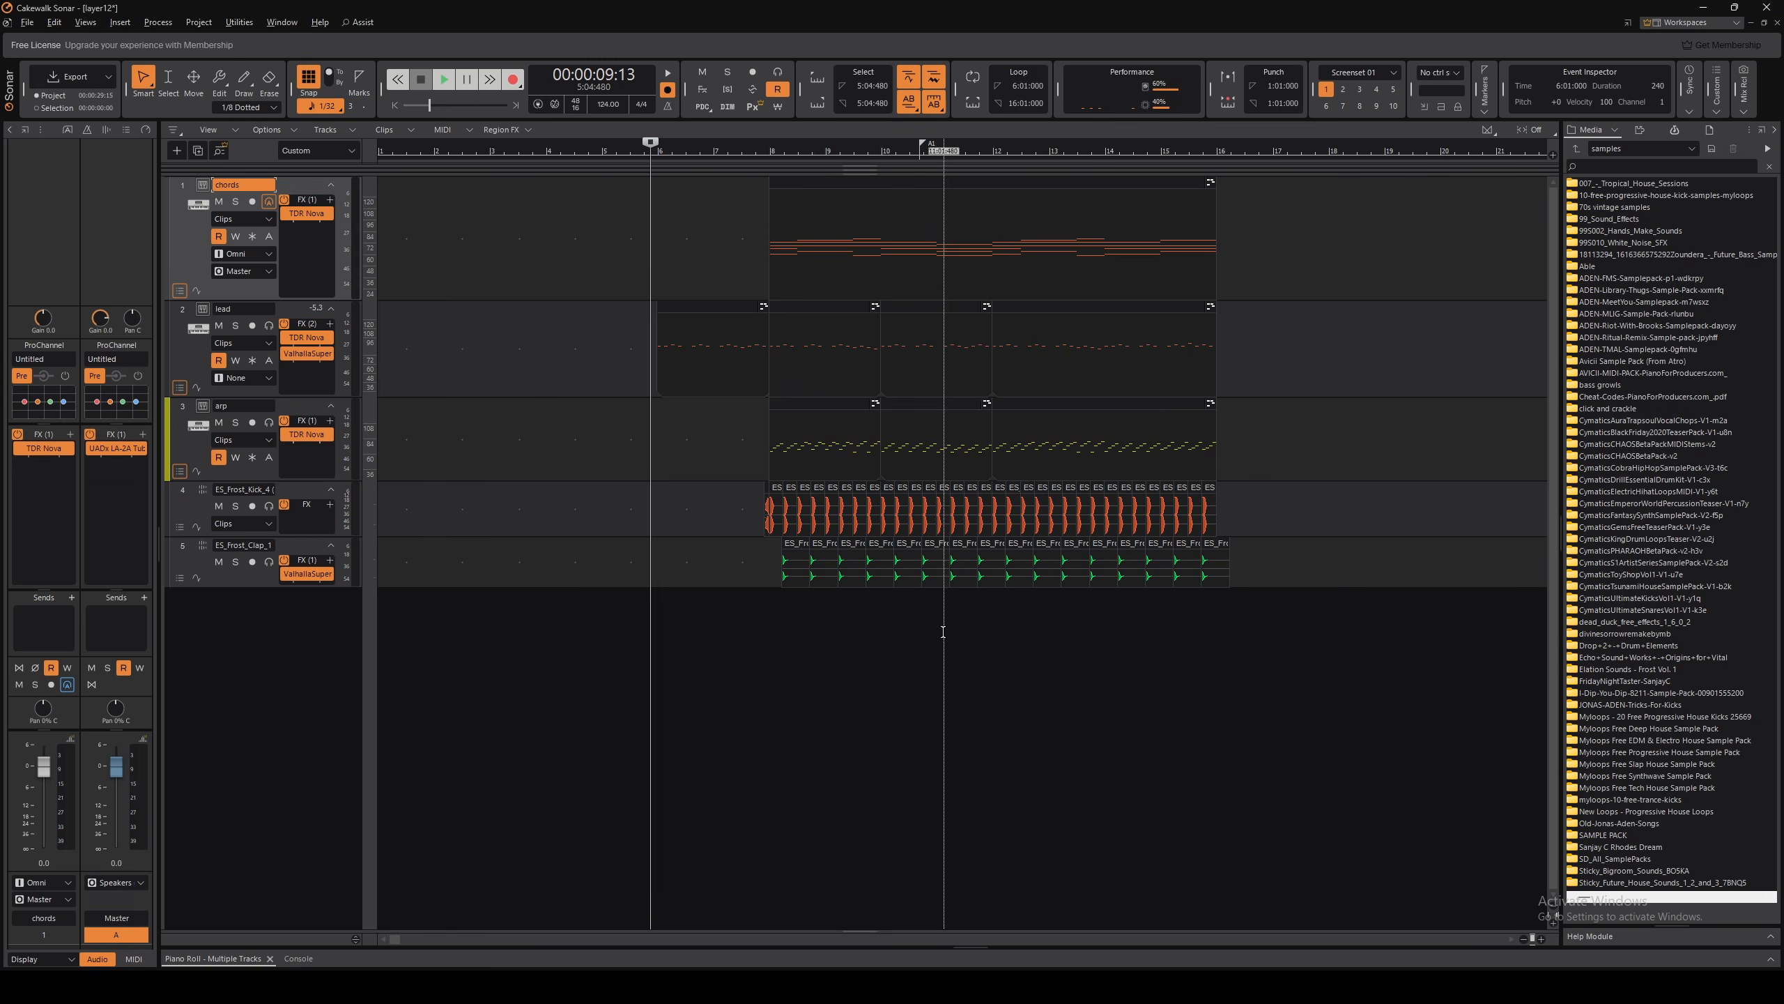
{"action": "scroll", "coordinate": [796, 636], "scroll_direction": "up", "scroll_amount": 2}
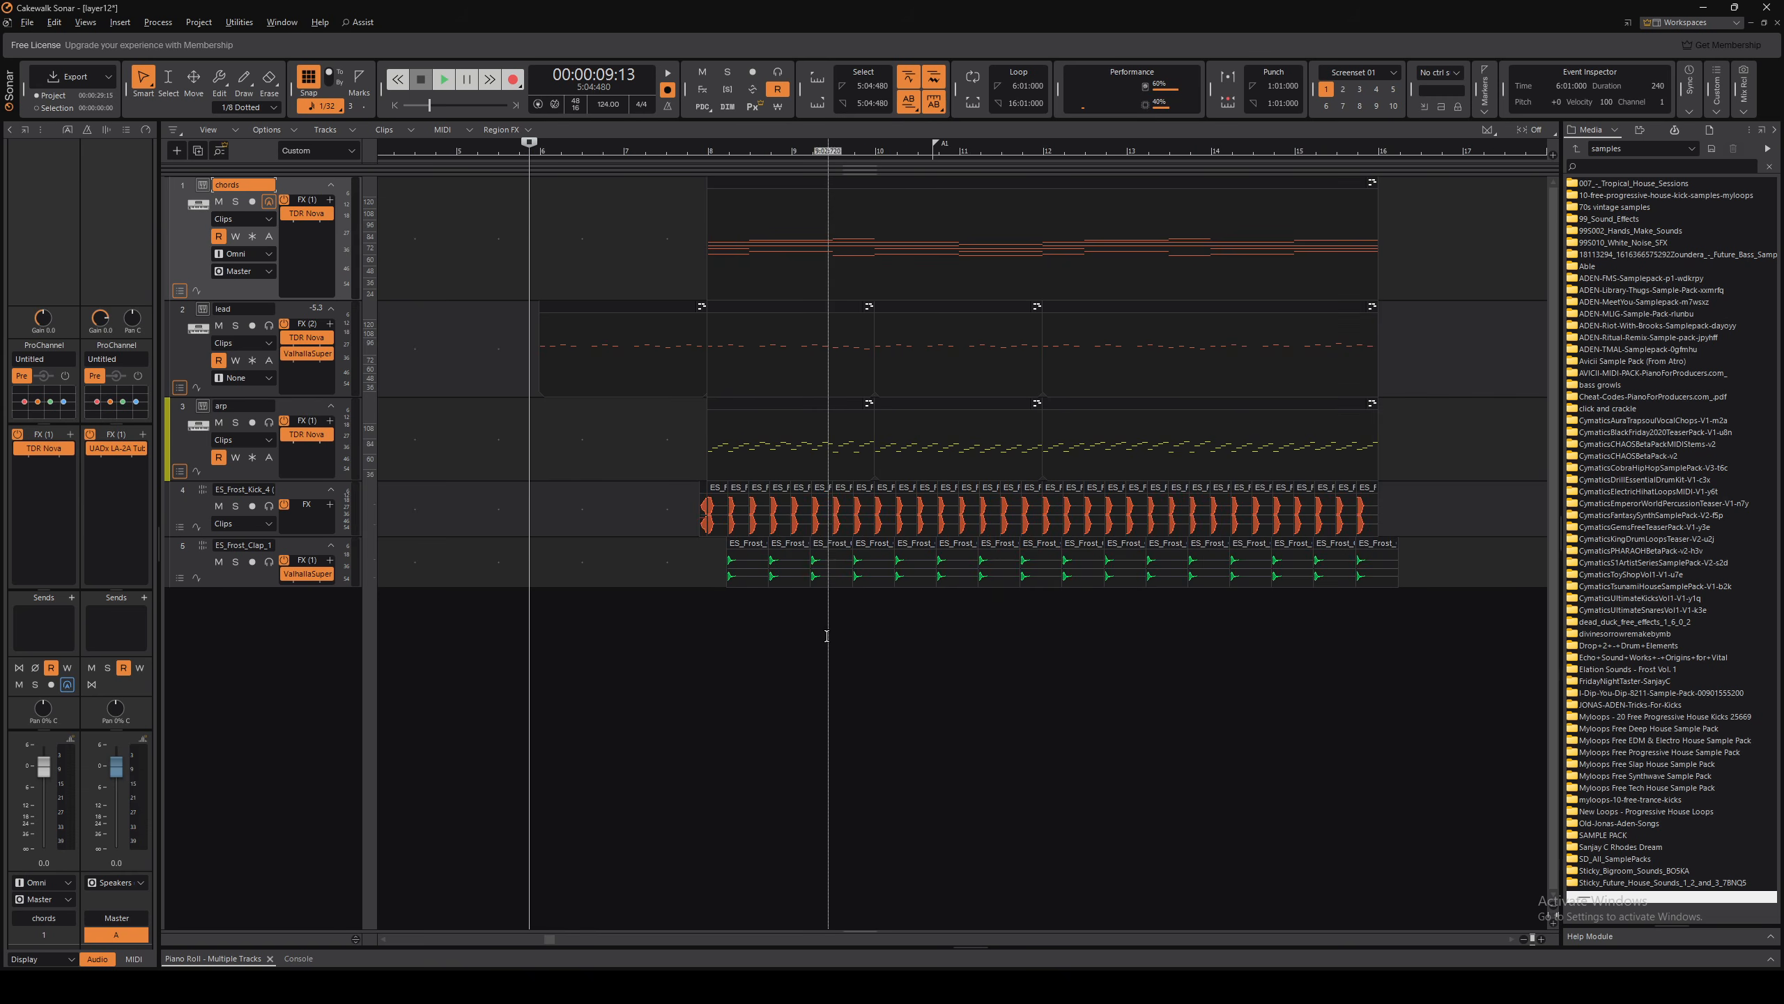
{"action": "scroll", "coordinate": [773, 633], "scroll_direction": "down", "scroll_amount": 2}
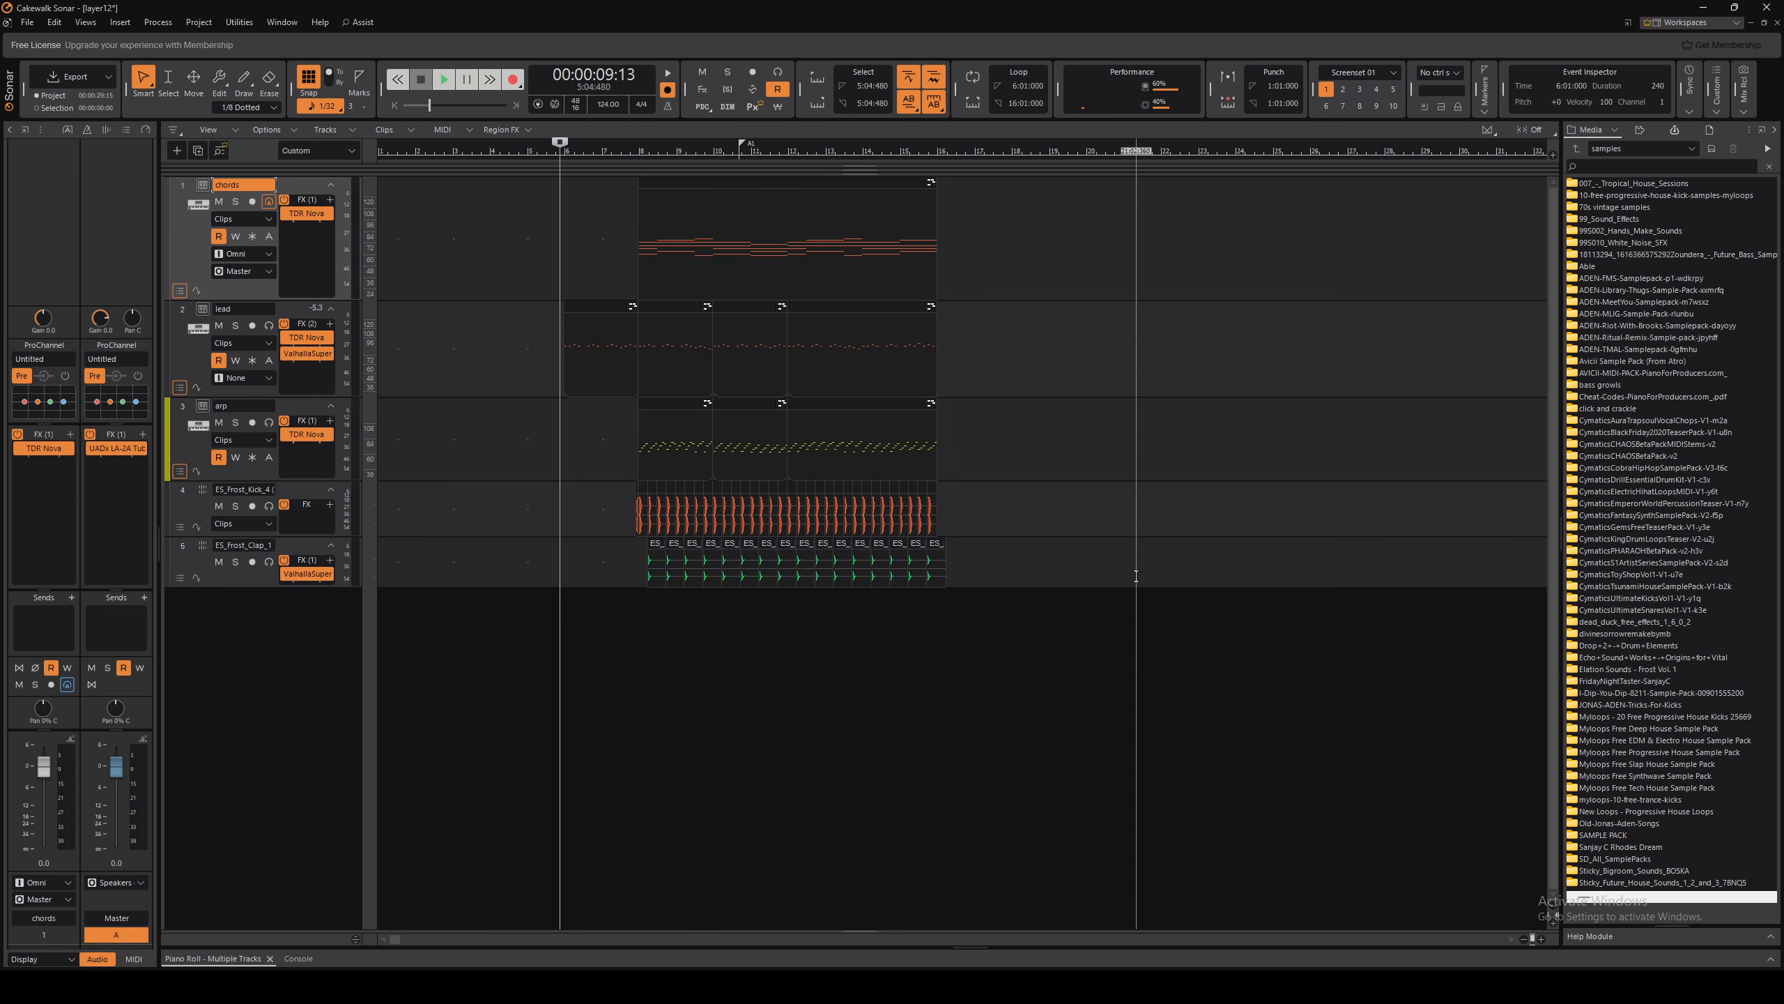
{"action": "left_click", "coordinate": [550, 629]}
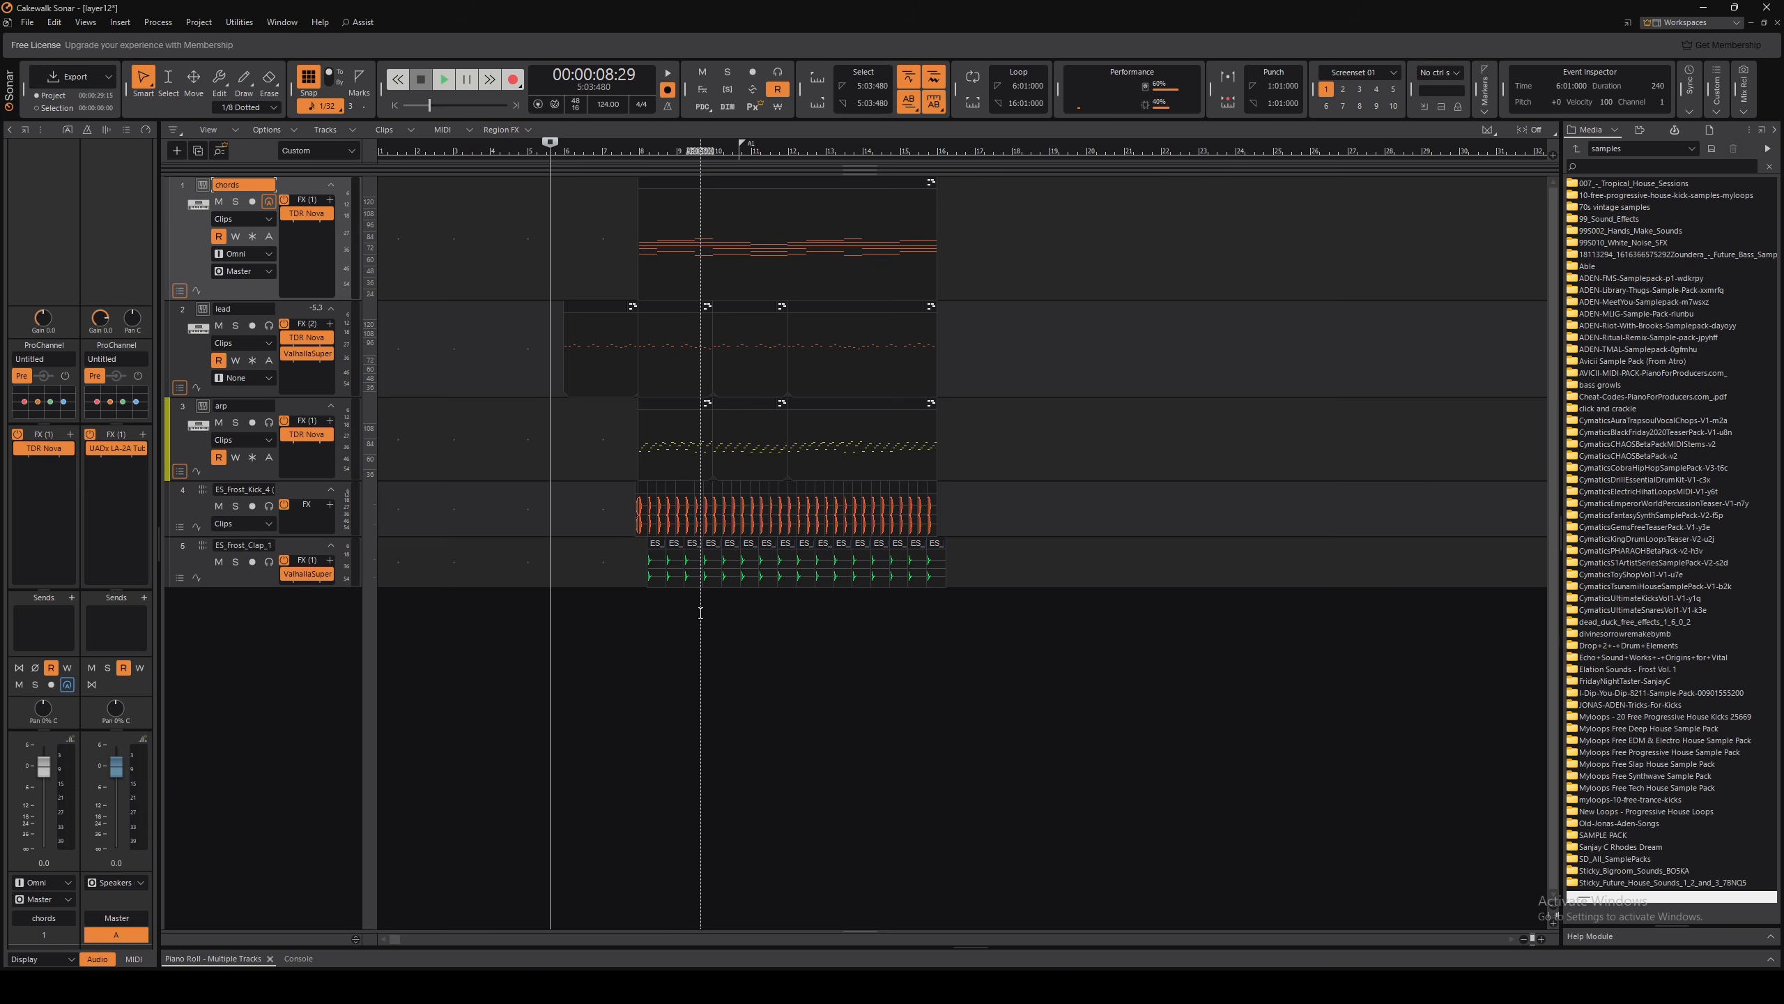
{"action": "scroll", "coordinate": [700, 603], "scroll_direction": "right", "scroll_amount": 2}
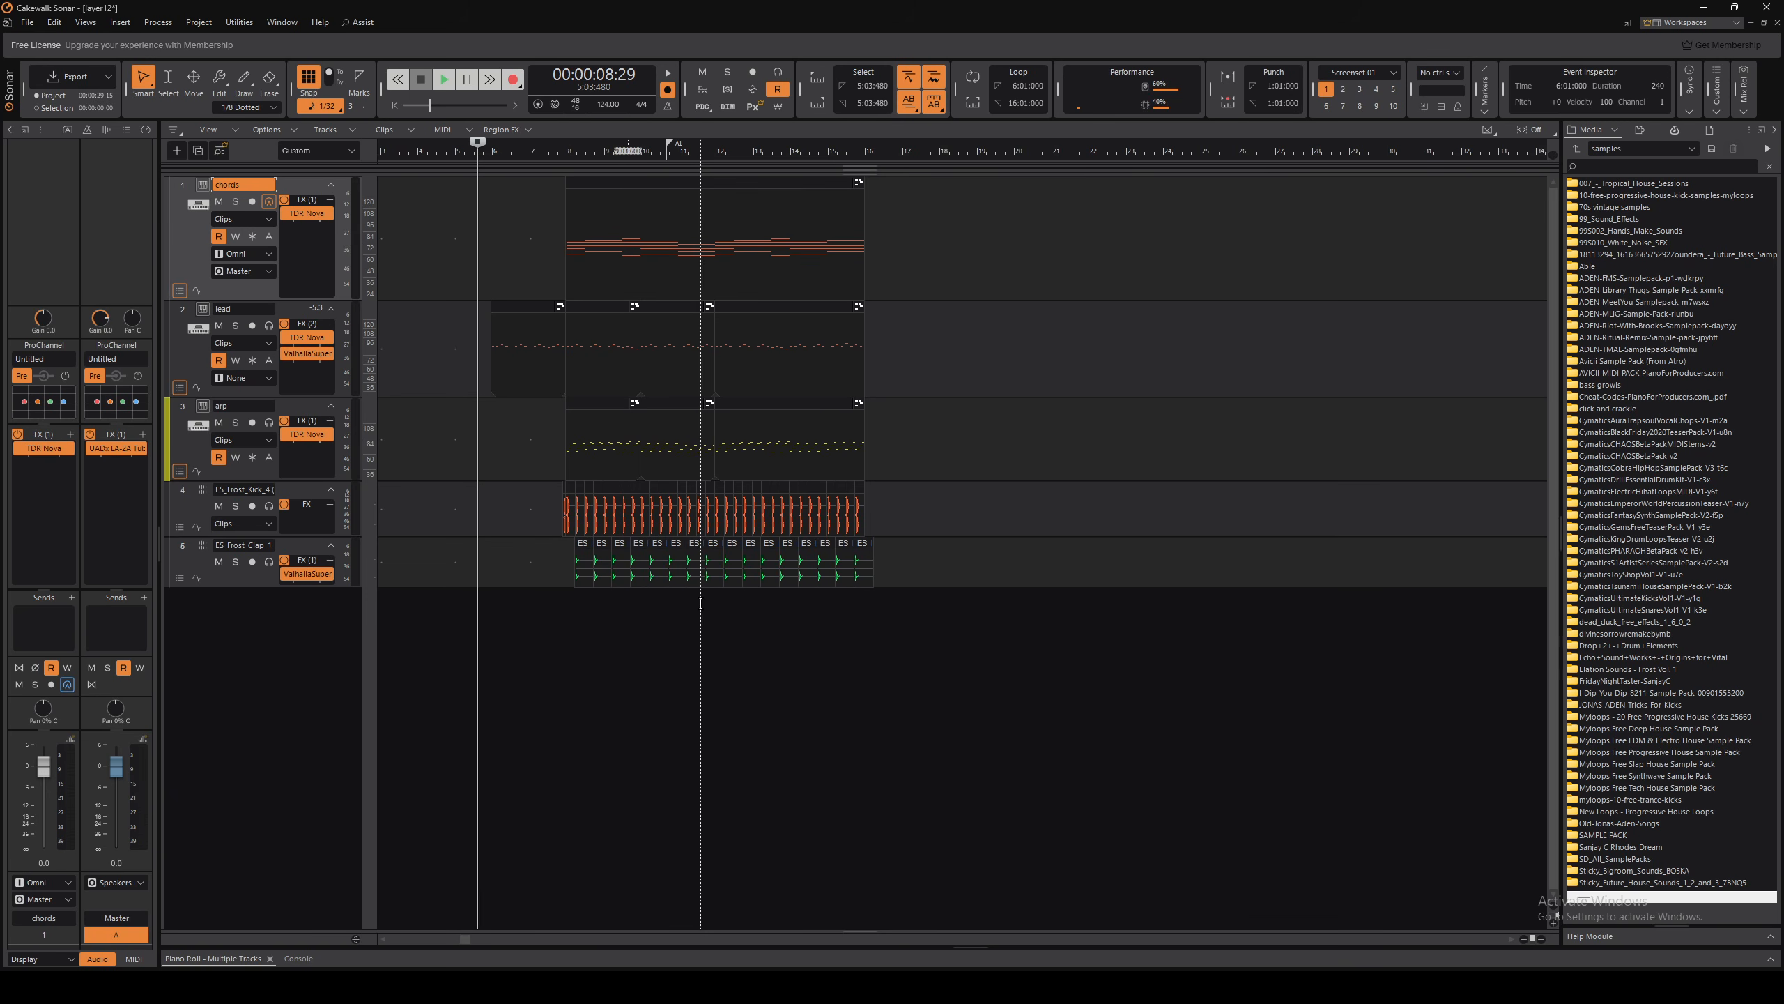
{"action": "scroll", "coordinate": [701, 602], "scroll_direction": "left", "scroll_amount": 2}
{"action": "scroll", "coordinate": [700, 602], "scroll_direction": "right", "scroll_amount": 4}
{"action": "scroll", "coordinate": [700, 602], "scroll_direction": "left", "scroll_amount": 3}
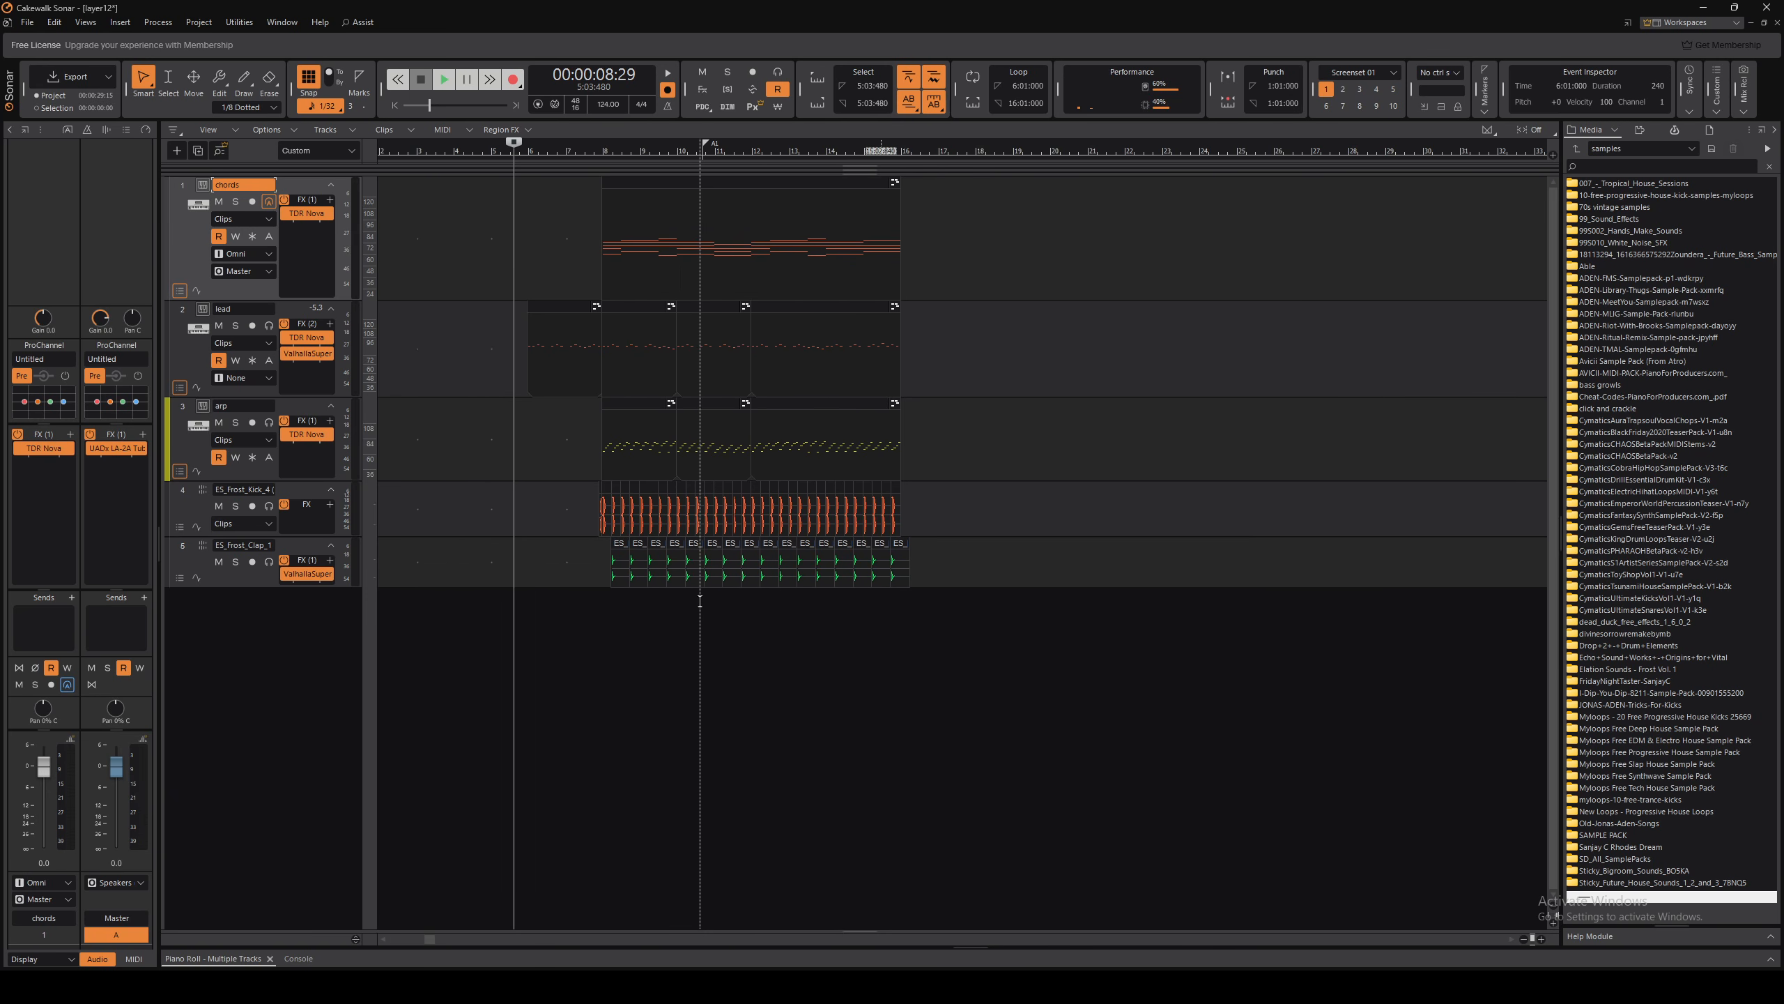
{"action": "scroll", "coordinate": [700, 601], "scroll_direction": "right", "scroll_amount": 1}
{"action": "scroll", "coordinate": [700, 601], "scroll_direction": "left", "scroll_amount": 1}
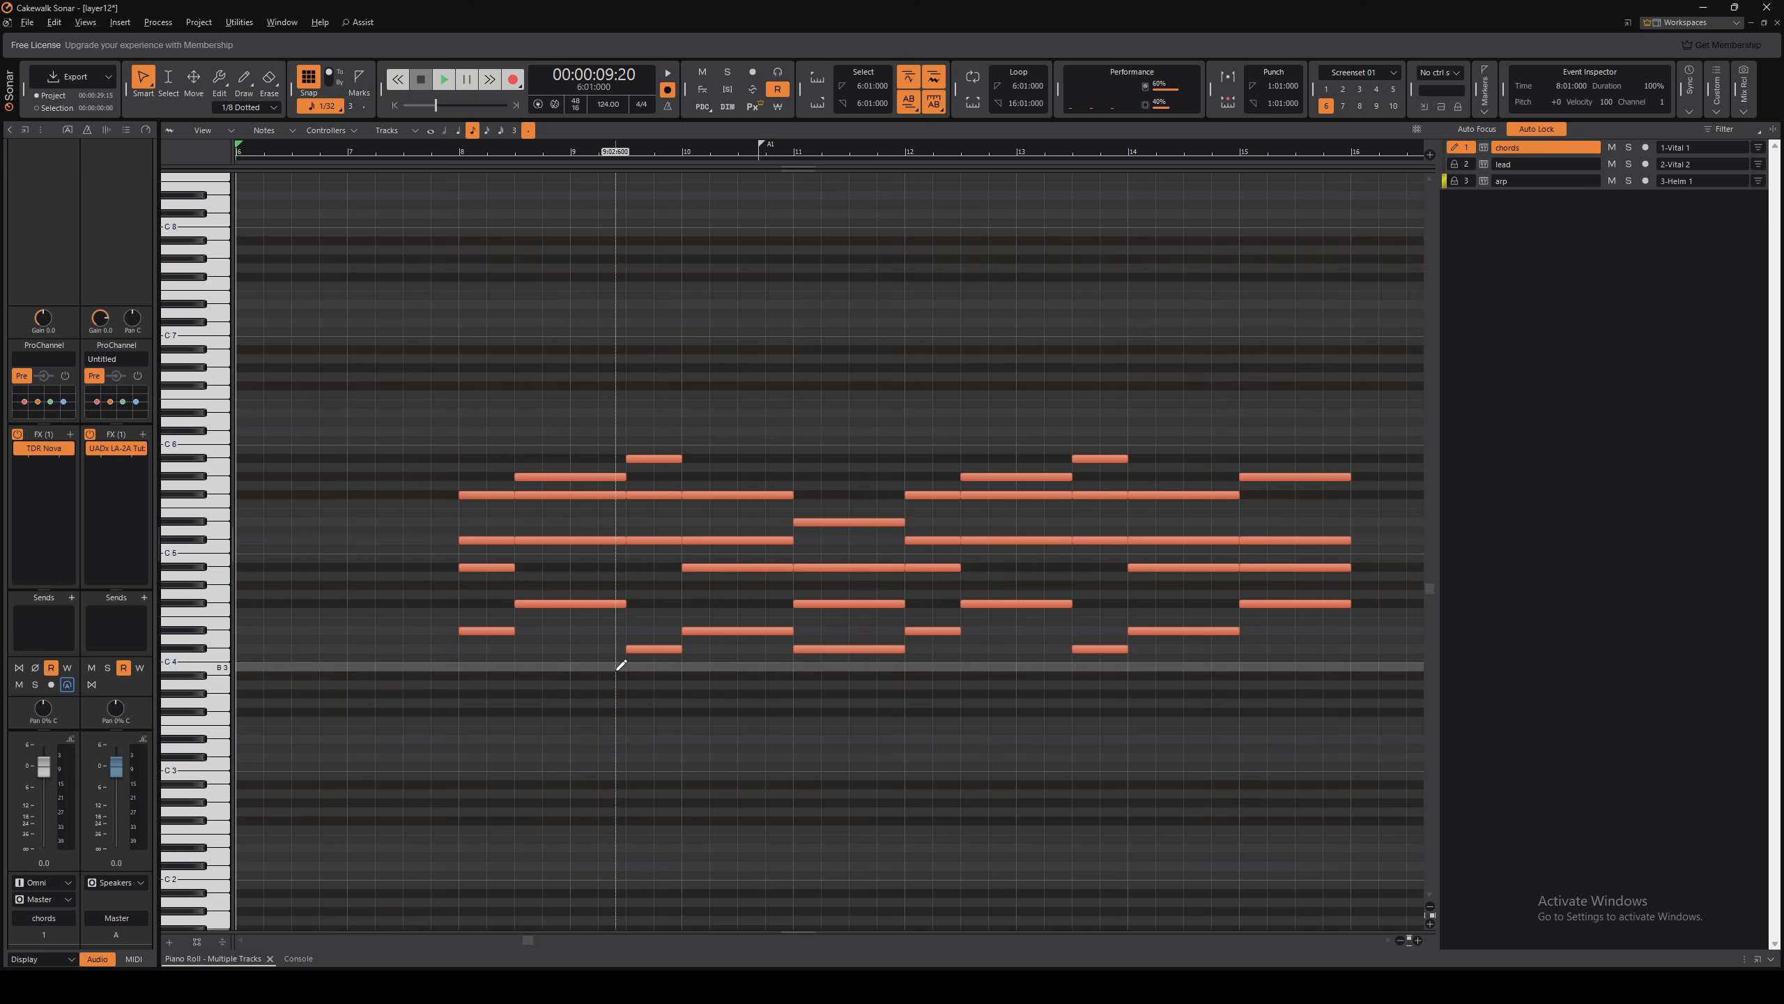
Examine the chord notes in the Piano Roll at different zoom levels and along the timeline
{"action": "scroll", "coordinate": [618, 657], "scroll_direction": "up", "scroll_amount": 2}
{"action": "scroll", "coordinate": [617, 658], "scroll_direction": "down", "scroll_amount": 4}
{"action": "scroll", "coordinate": [623, 664], "scroll_direction": "up", "scroll_amount": 3}
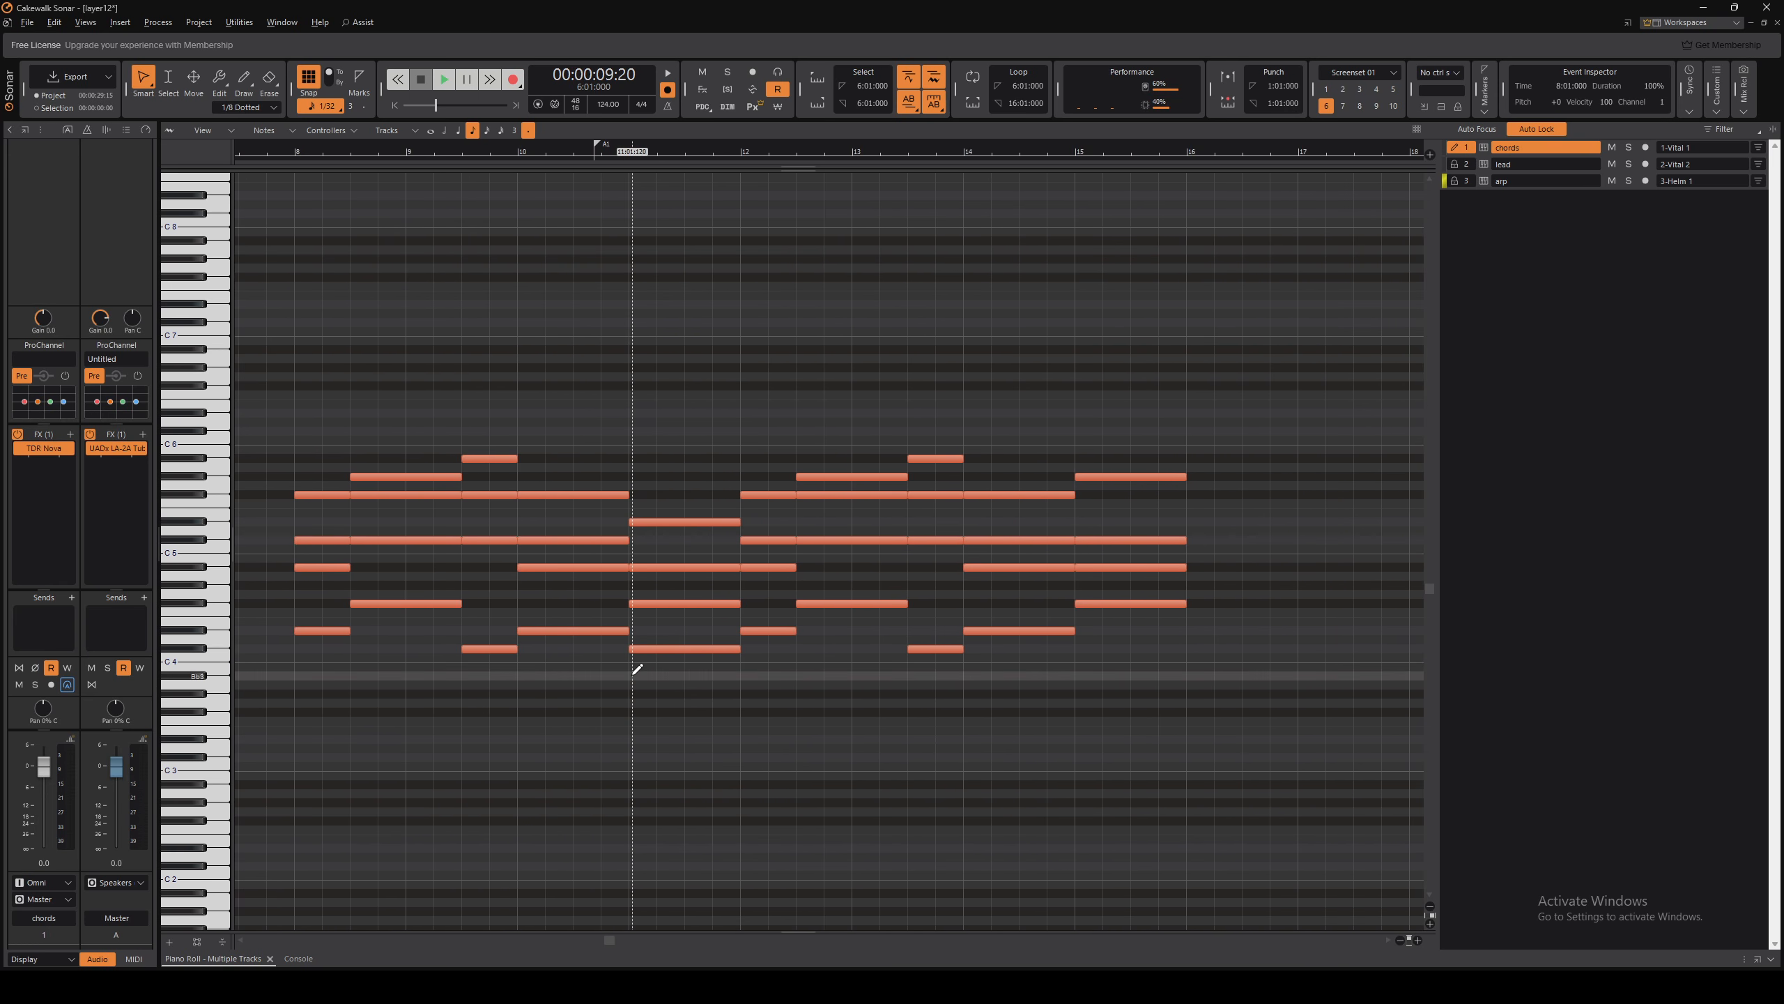
{"action": "scroll", "coordinate": [637, 669], "scroll_direction": "down", "scroll_amount": 1}
{"action": "scroll", "coordinate": [700, 669], "scroll_direction": "up", "scroll_amount": 1}
{"action": "scroll", "coordinate": [699, 669], "scroll_direction": "right", "scroll_amount": 3}
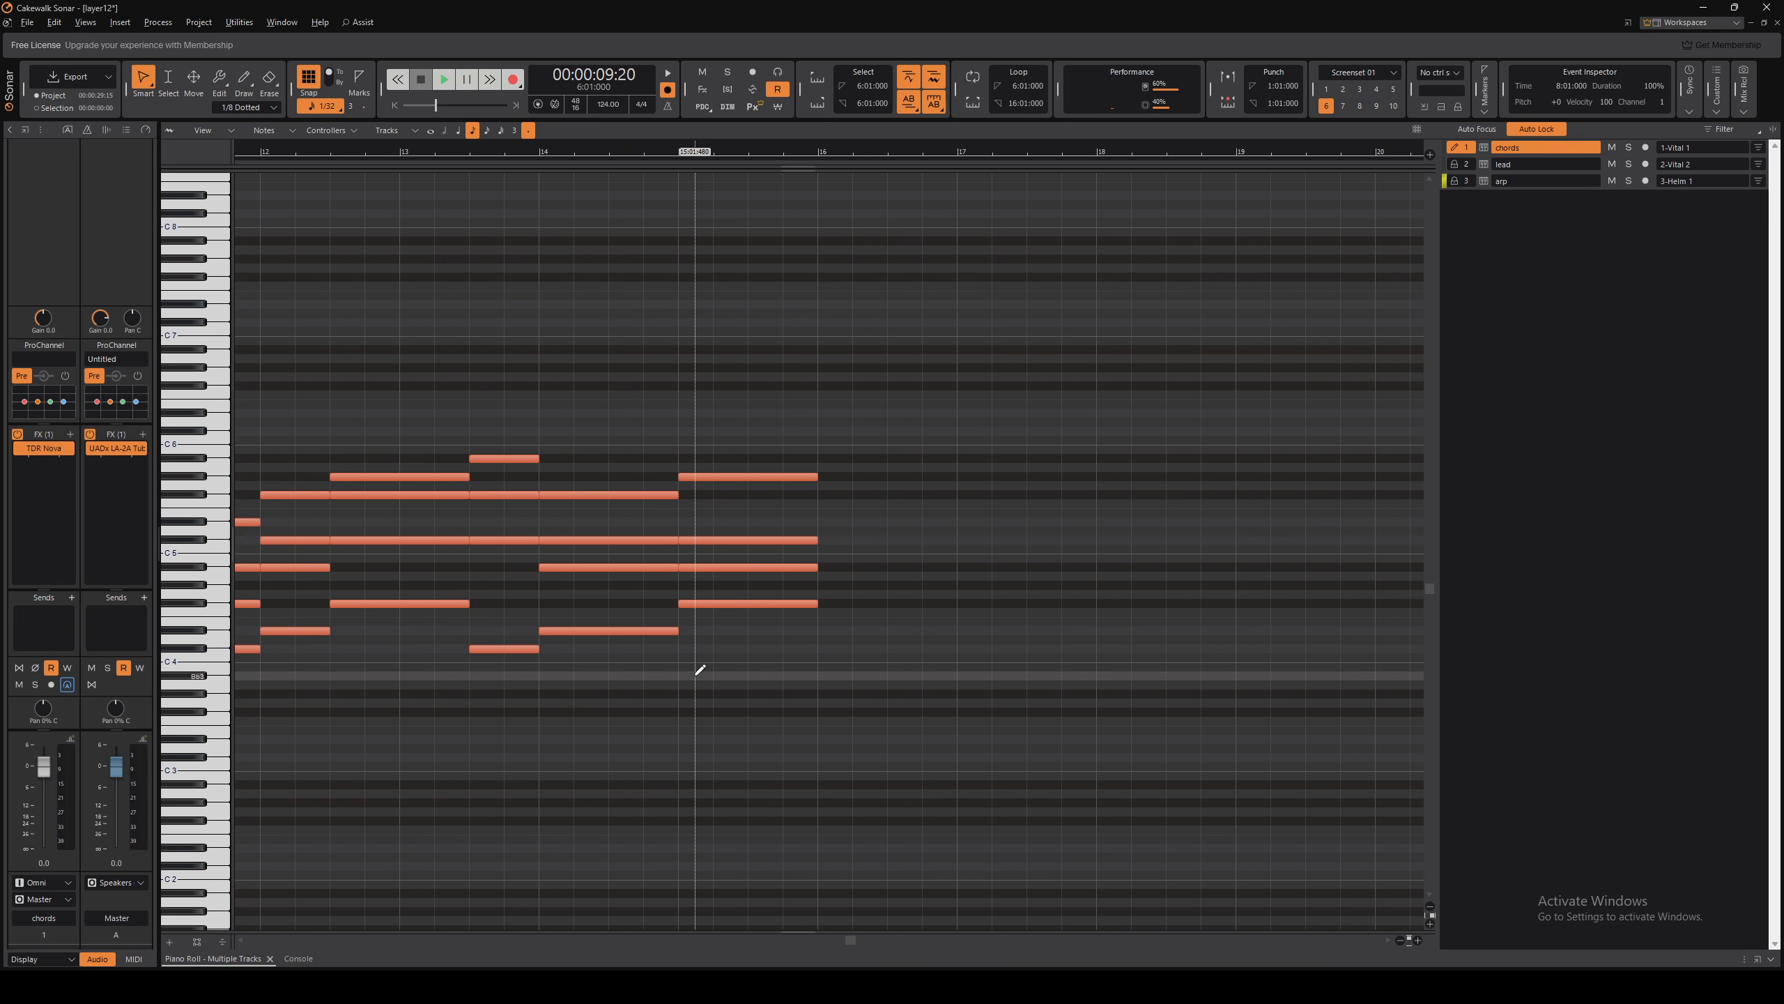
{"action": "scroll", "coordinate": [631, 690], "scroll_direction": "left", "scroll_amount": 5}
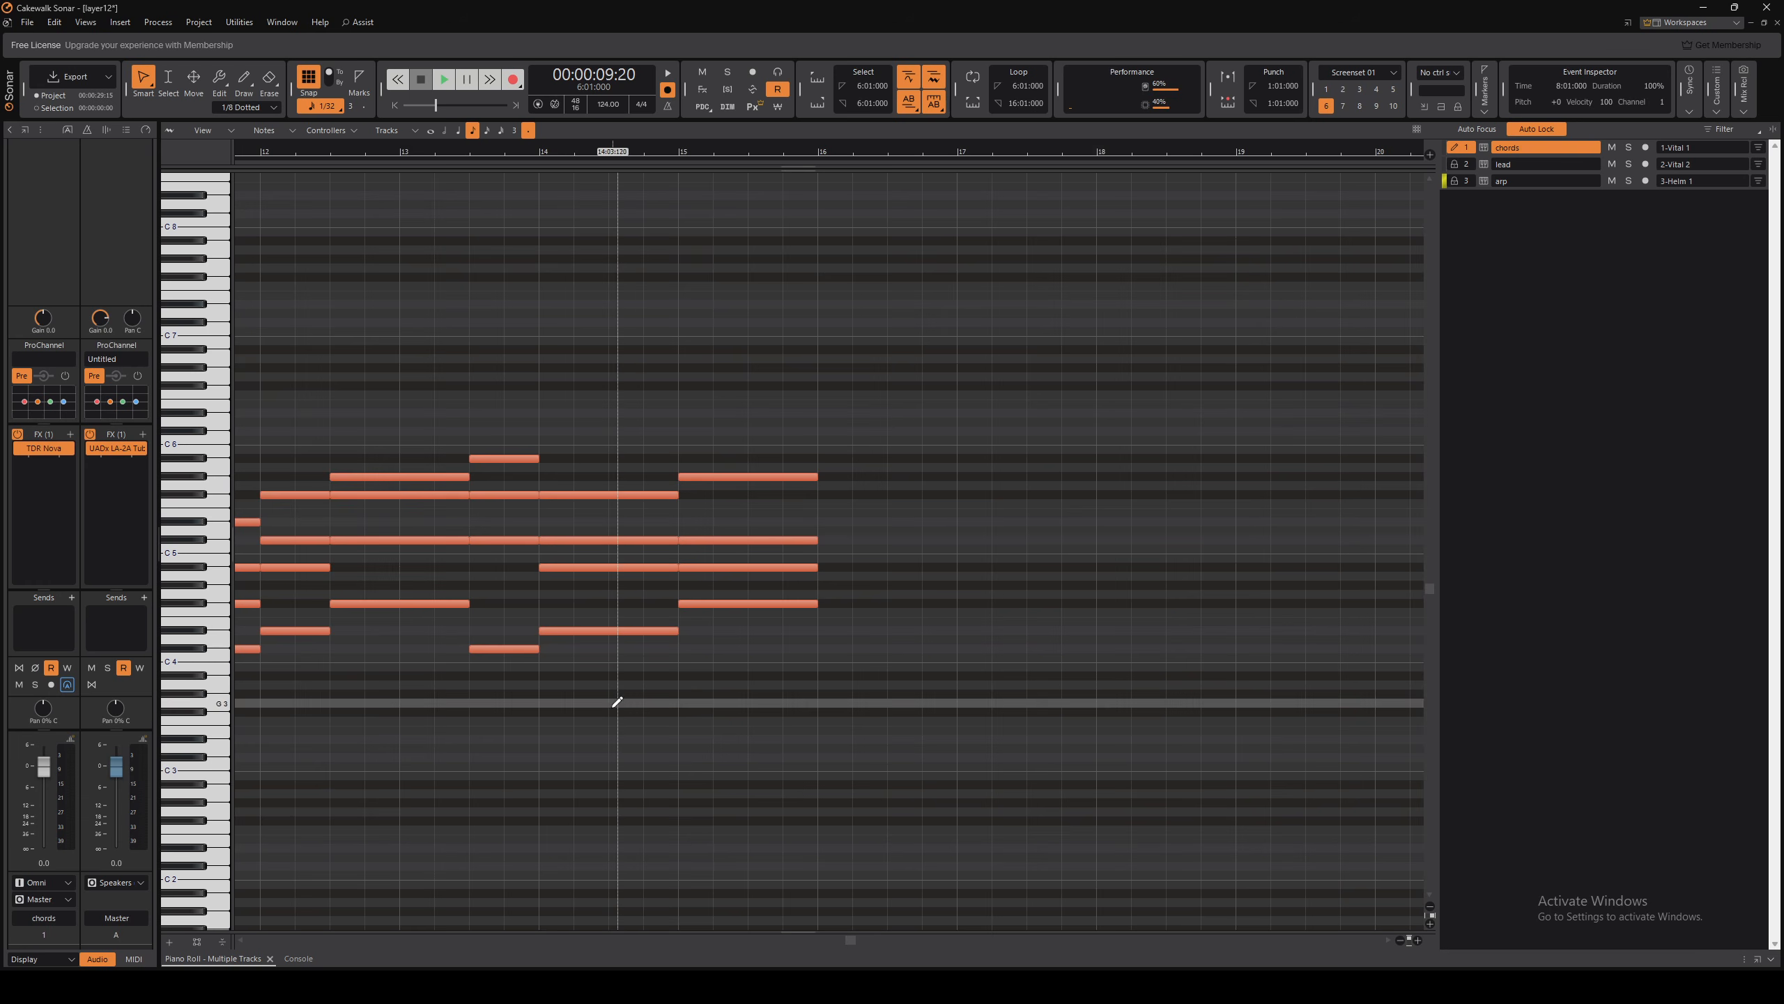
{"action": "scroll", "coordinate": [644, 712], "scroll_direction": "down", "scroll_amount": 1}
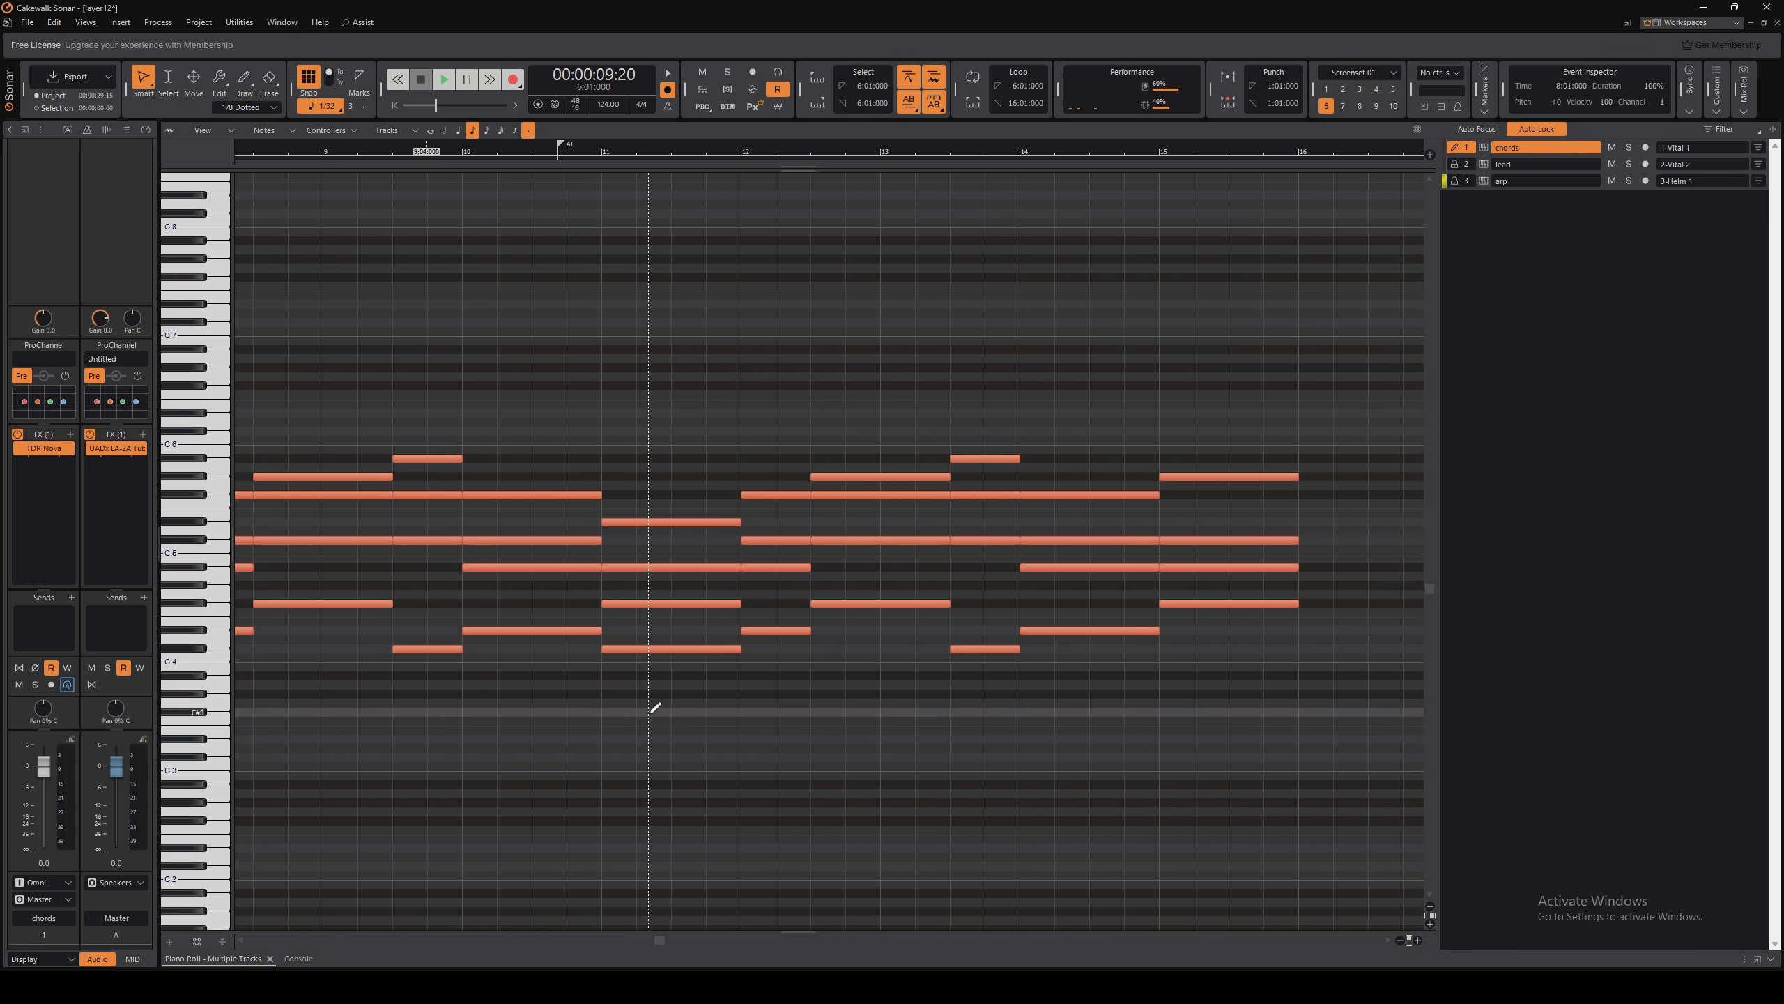
{"action": "scroll", "coordinate": [653, 705], "scroll_direction": "left", "scroll_amount": 2}
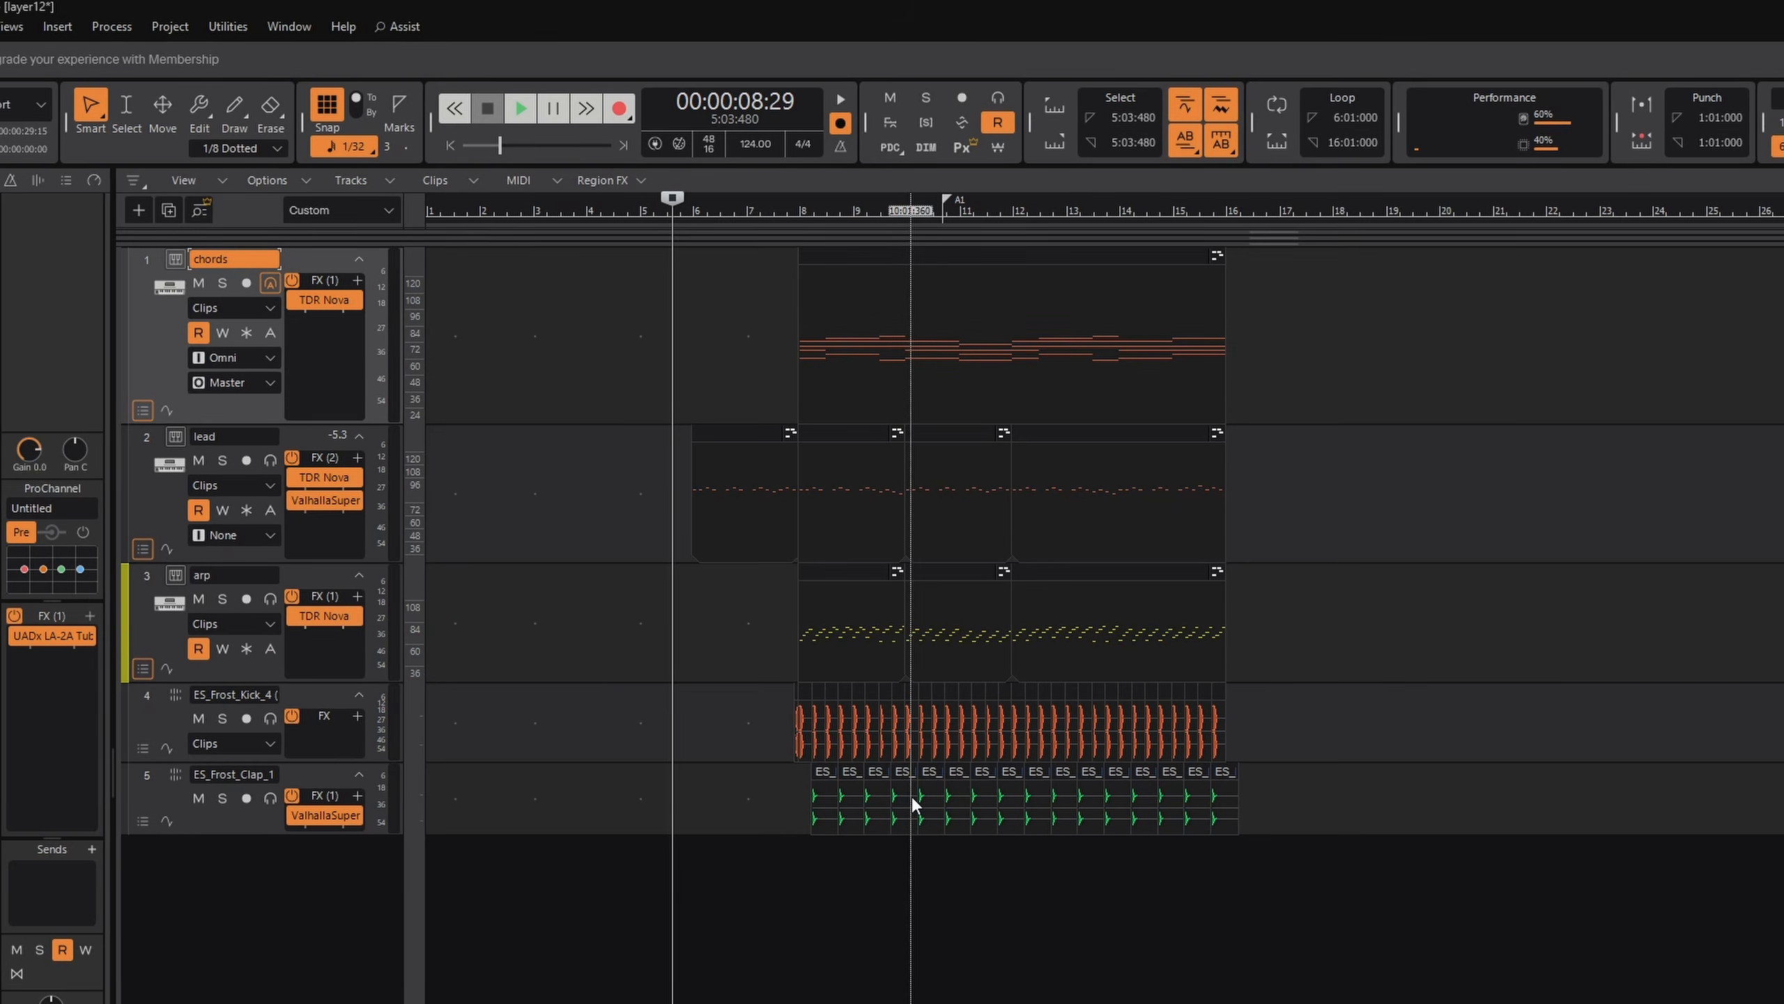
Add a new track below the clap track
{"action": "key", "text": "ctrl+t"}
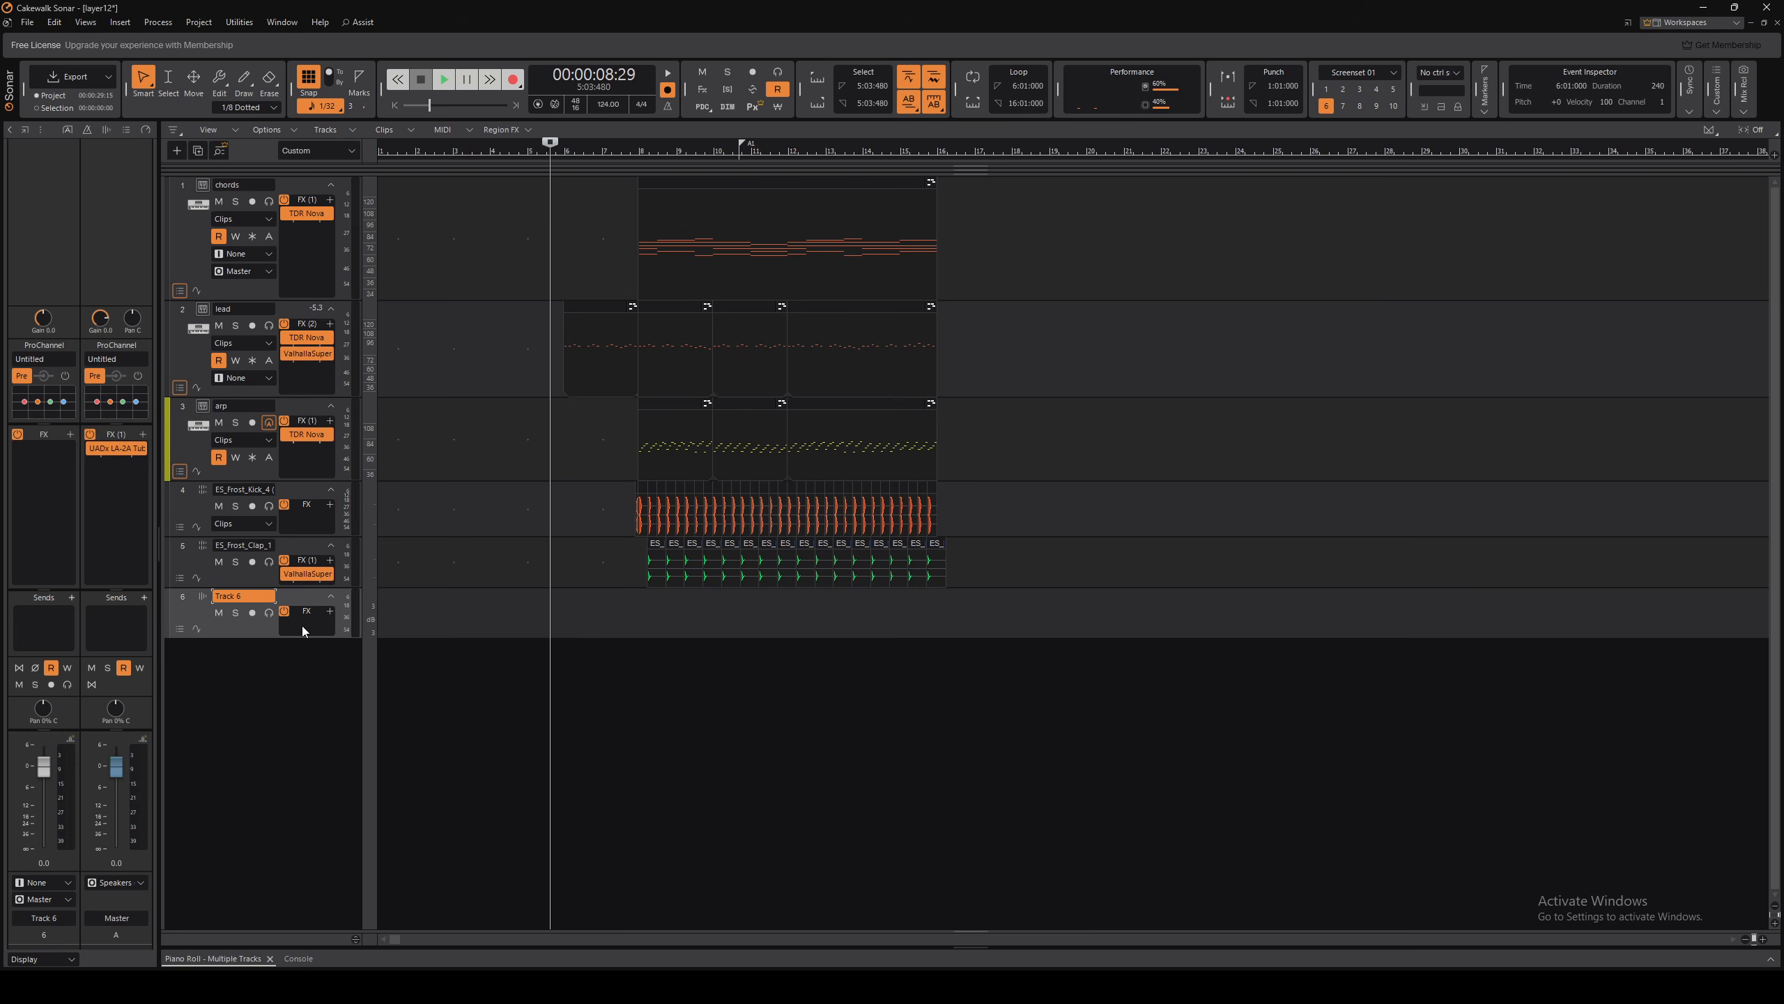
Arm Track 6 for recording and record an audio take on it starting from 5:04:840
{"action": "left_click", "coordinate": [252, 612]}
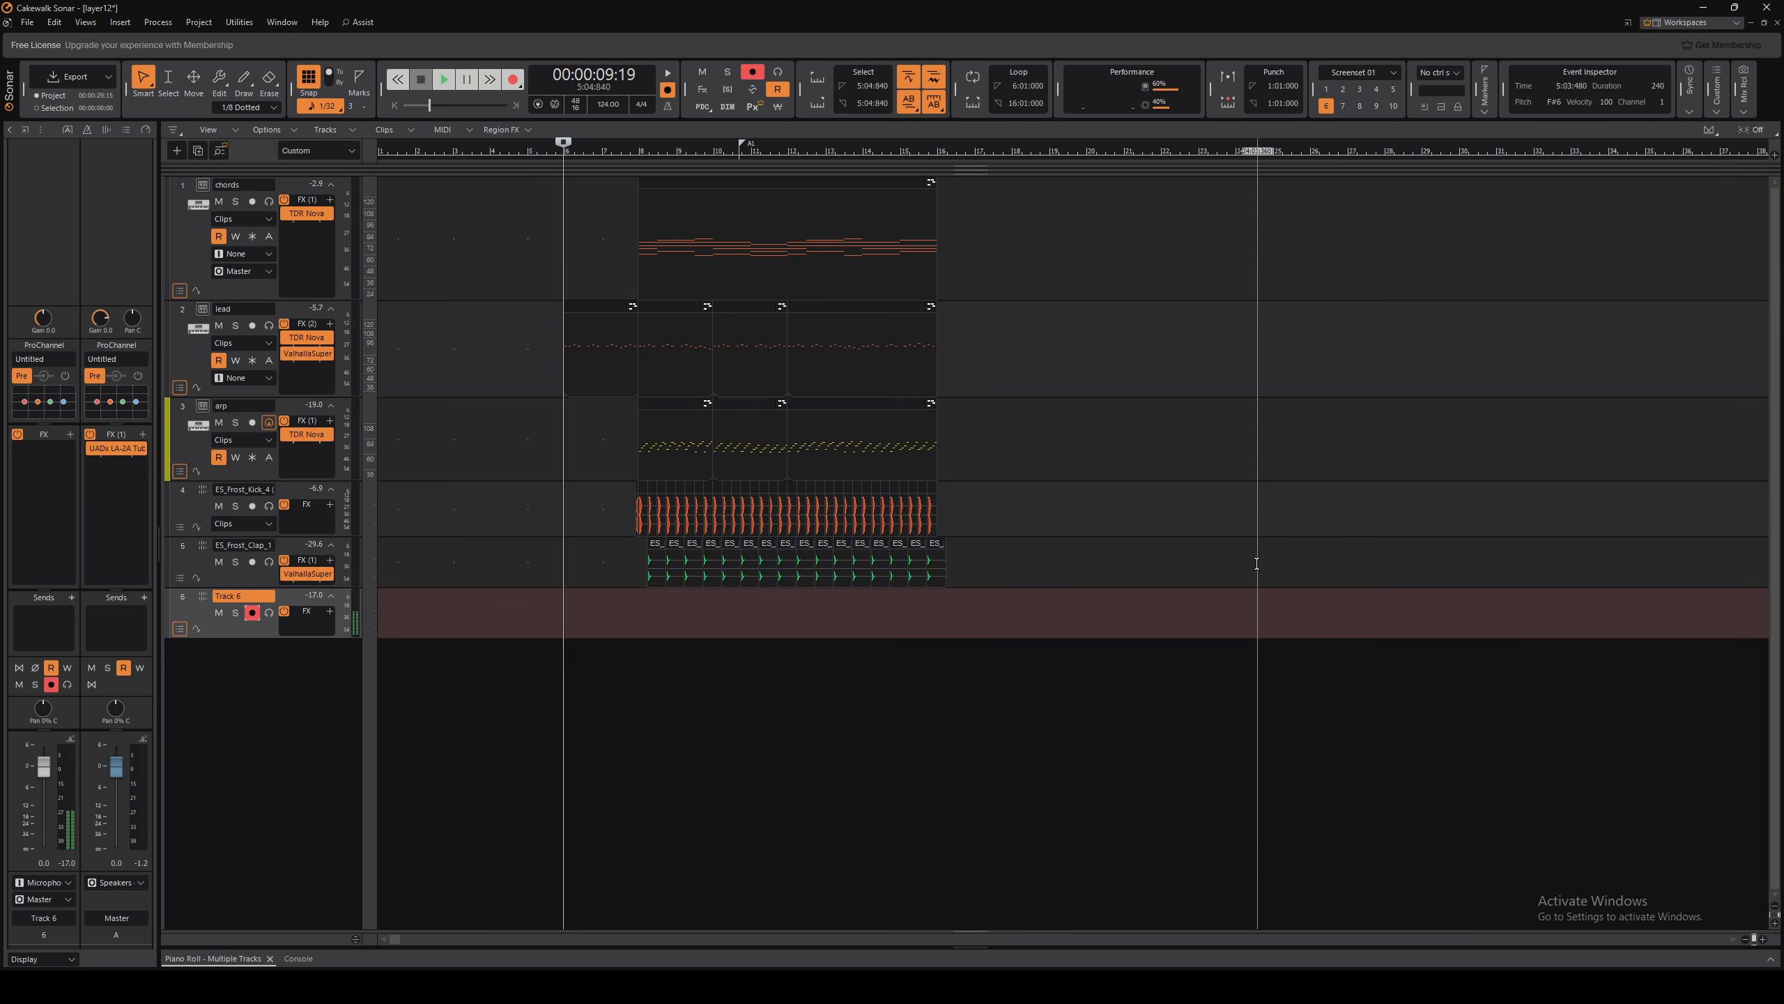
{"action": "key", "text": "r"}
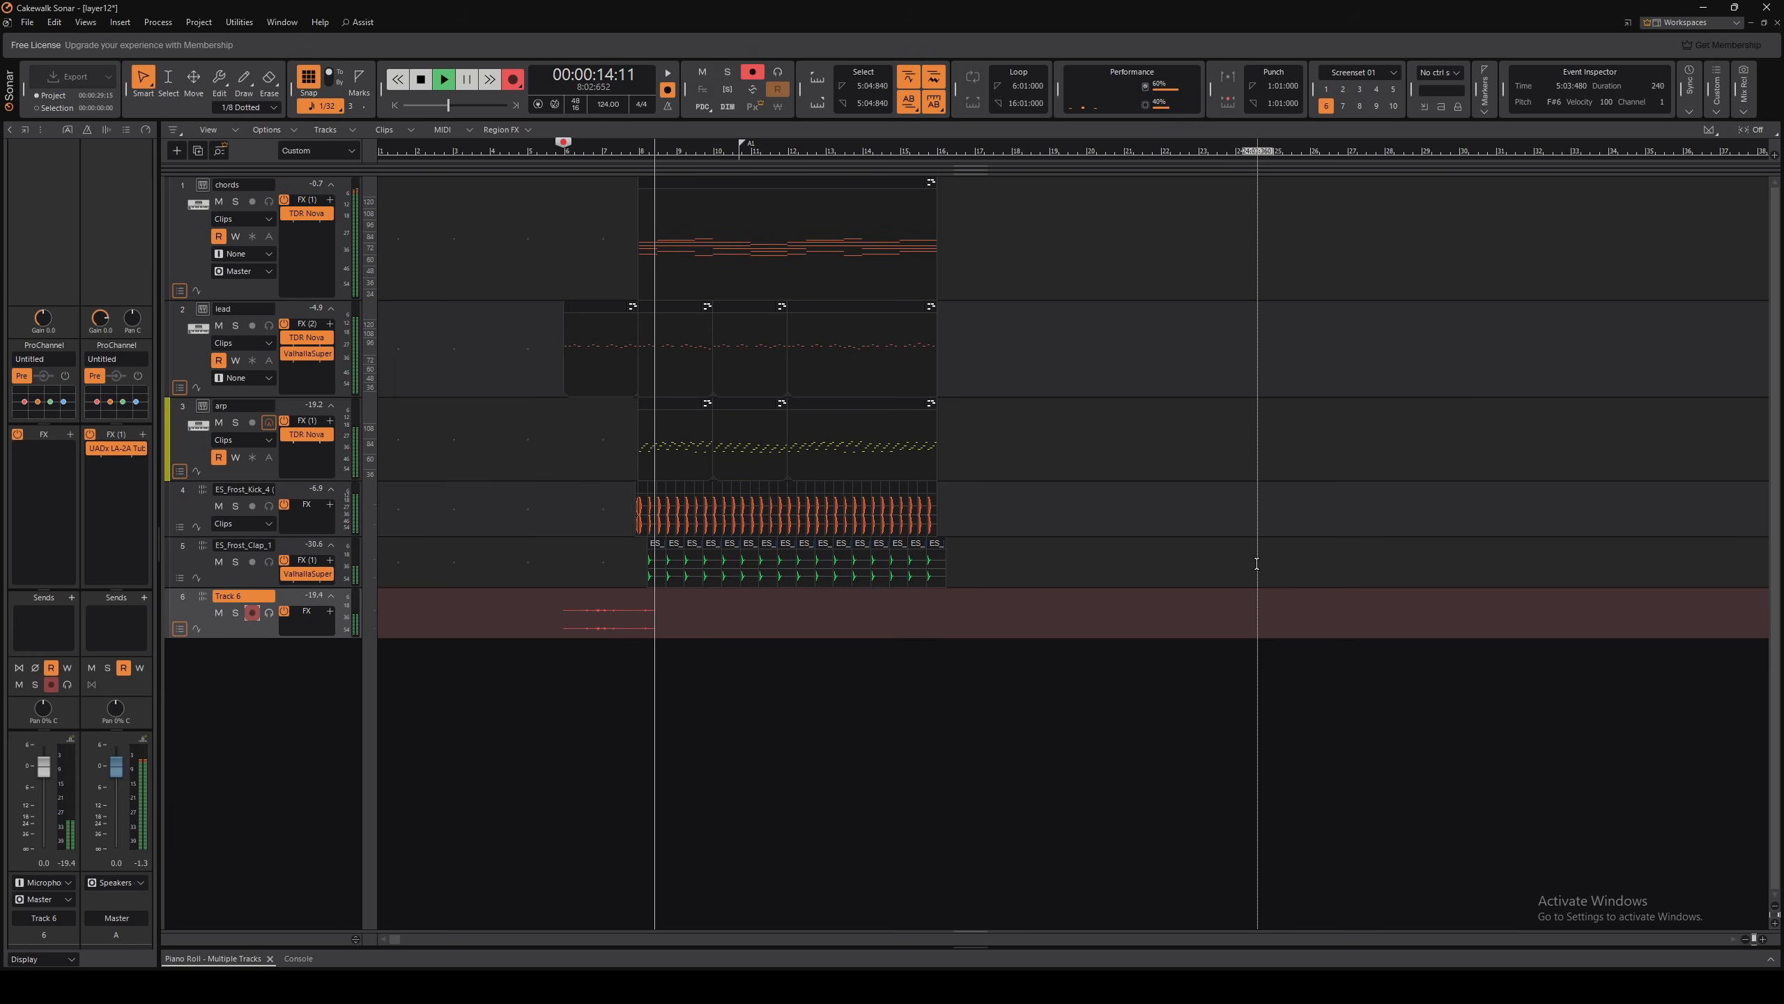
{"action": "key", "text": "space"}
{"action": "left_click", "coordinate": [511, 652]}
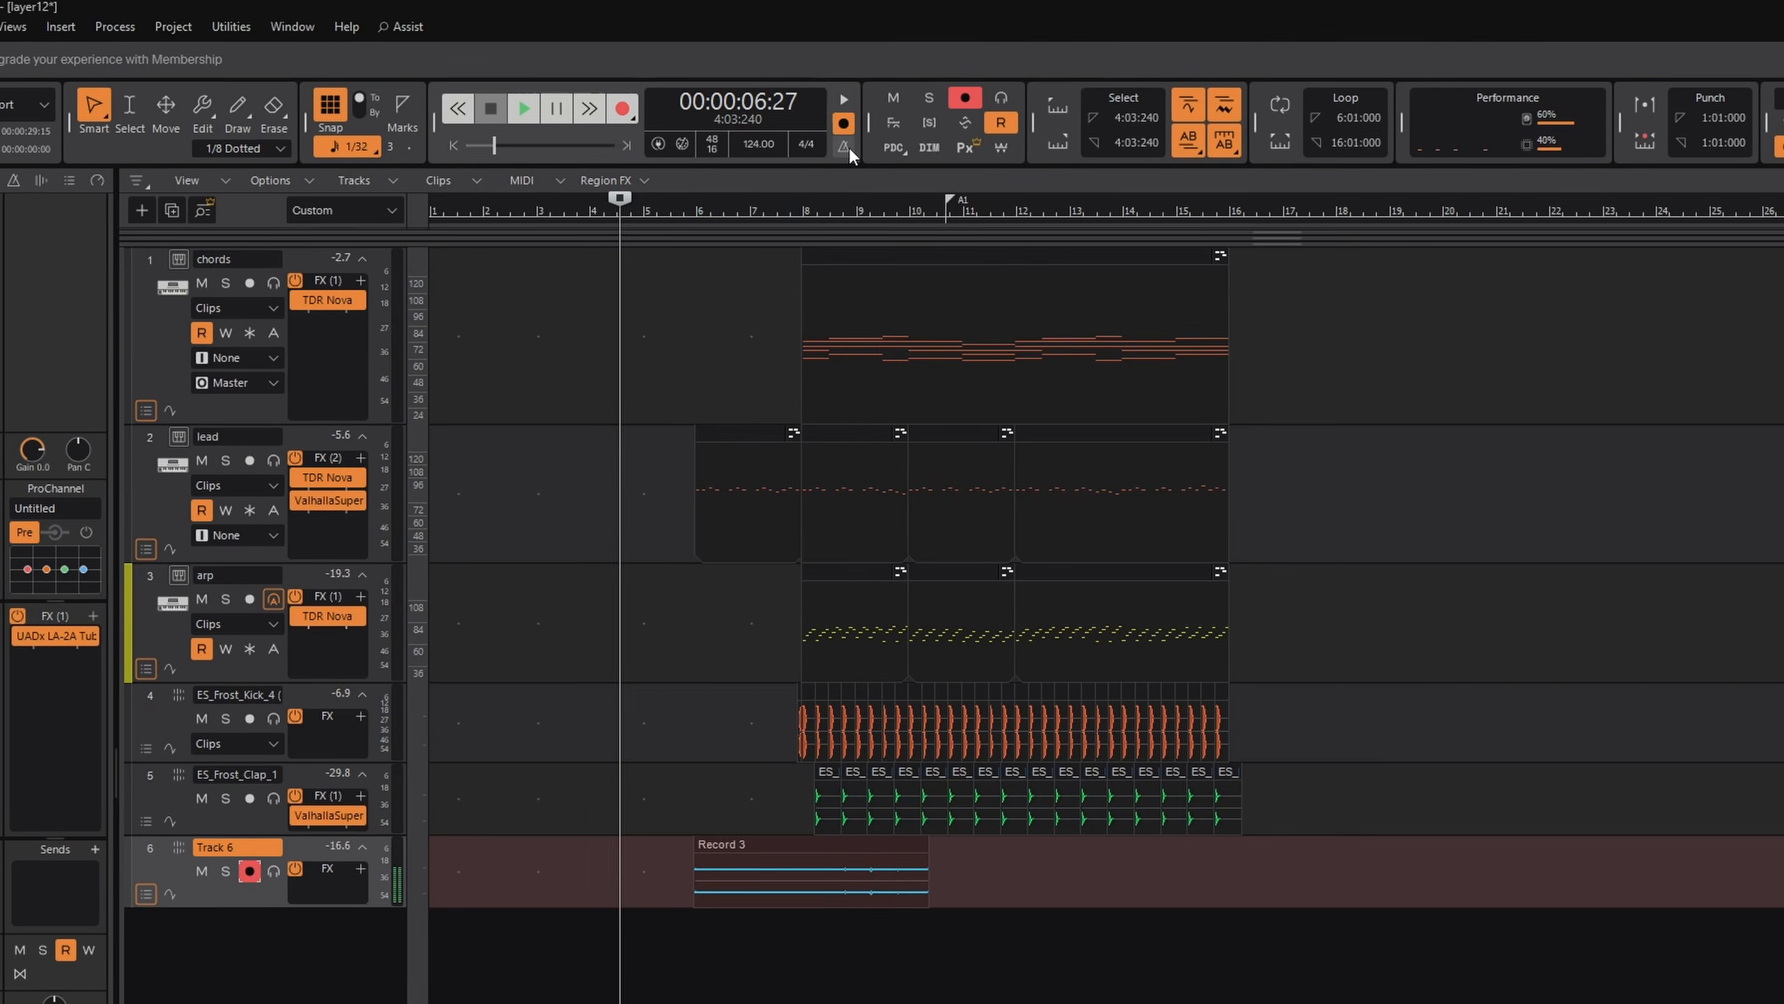
Set the metronome's record count-in to 1 measure in the project preferences and apply it
{"action": "right_click", "coordinate": [846, 147]}
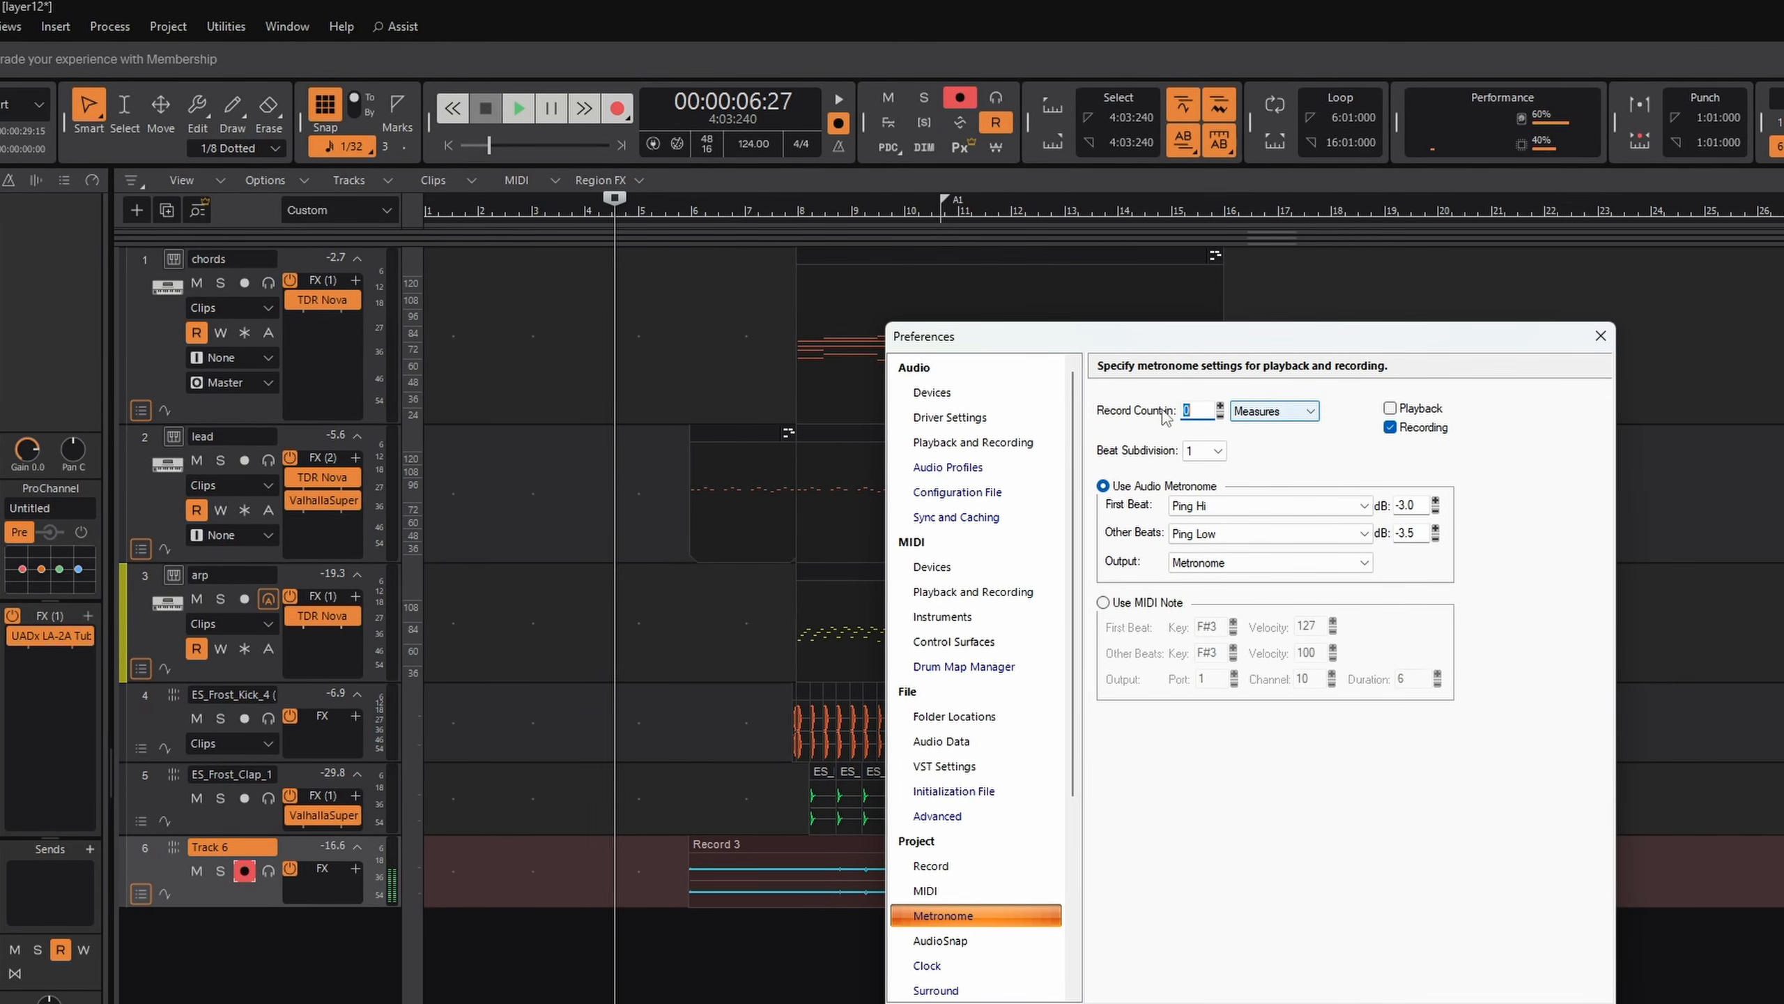
{"action": "left_click", "coordinate": [1220, 406]}
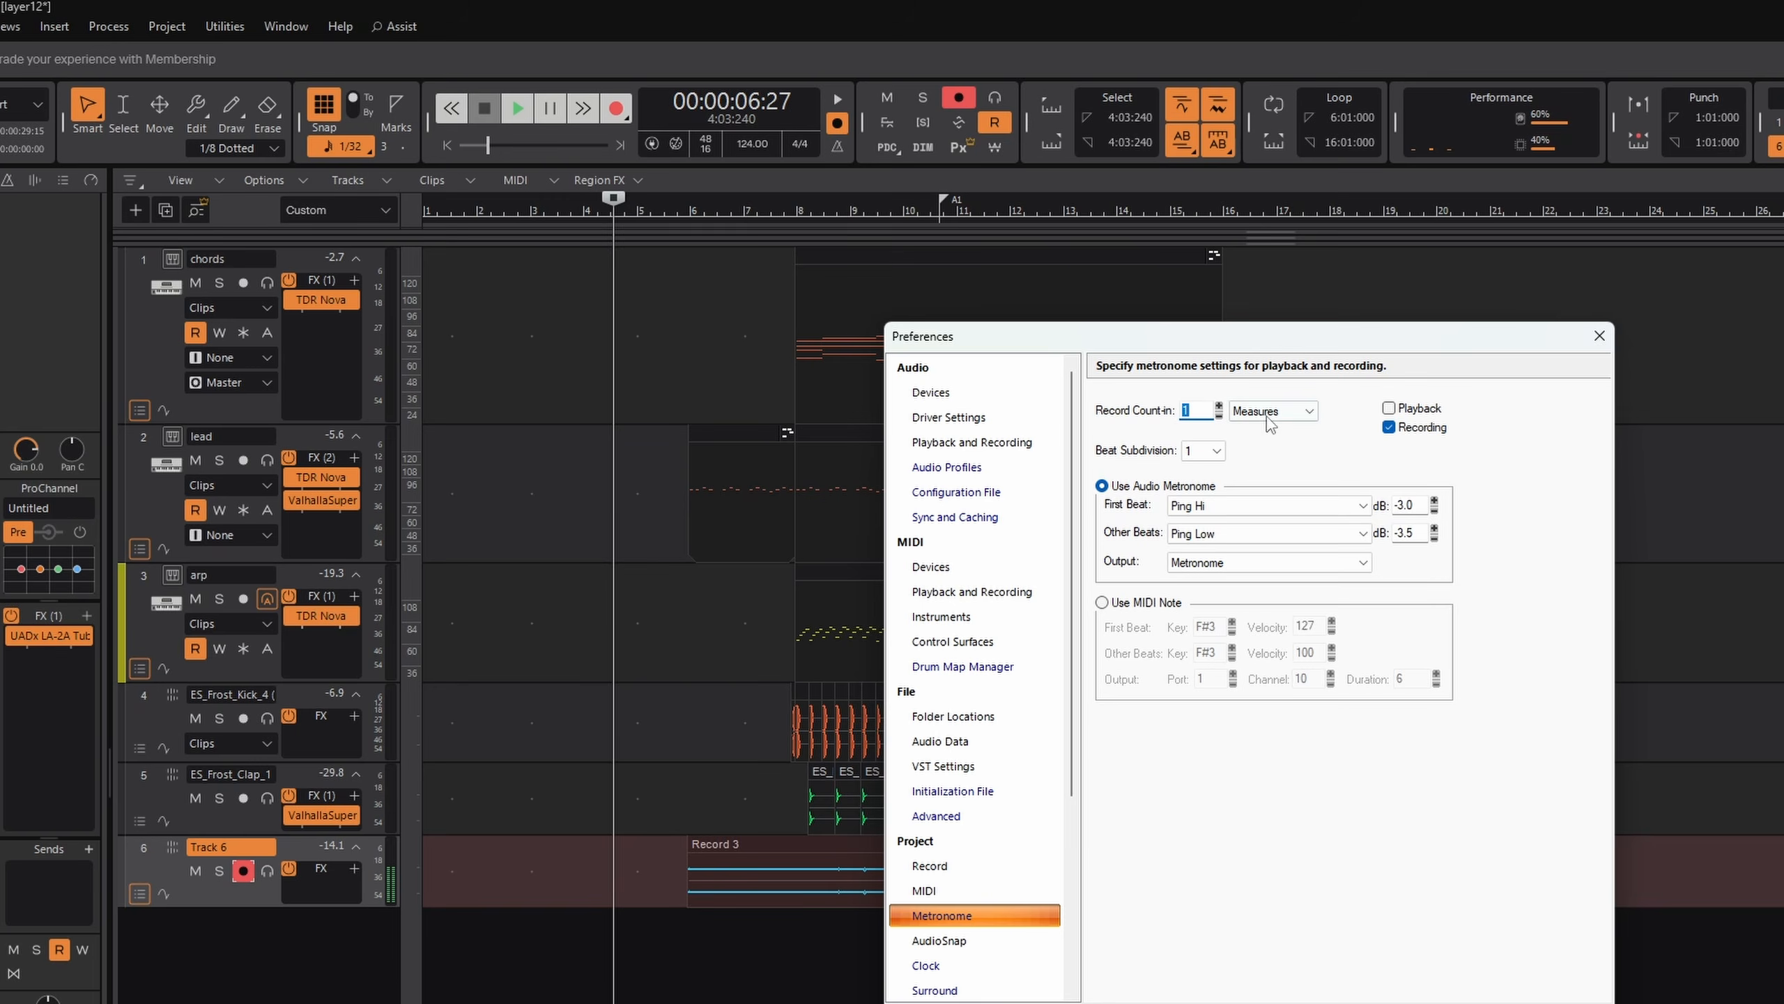
{"action": "left_click", "coordinate": [1310, 414]}
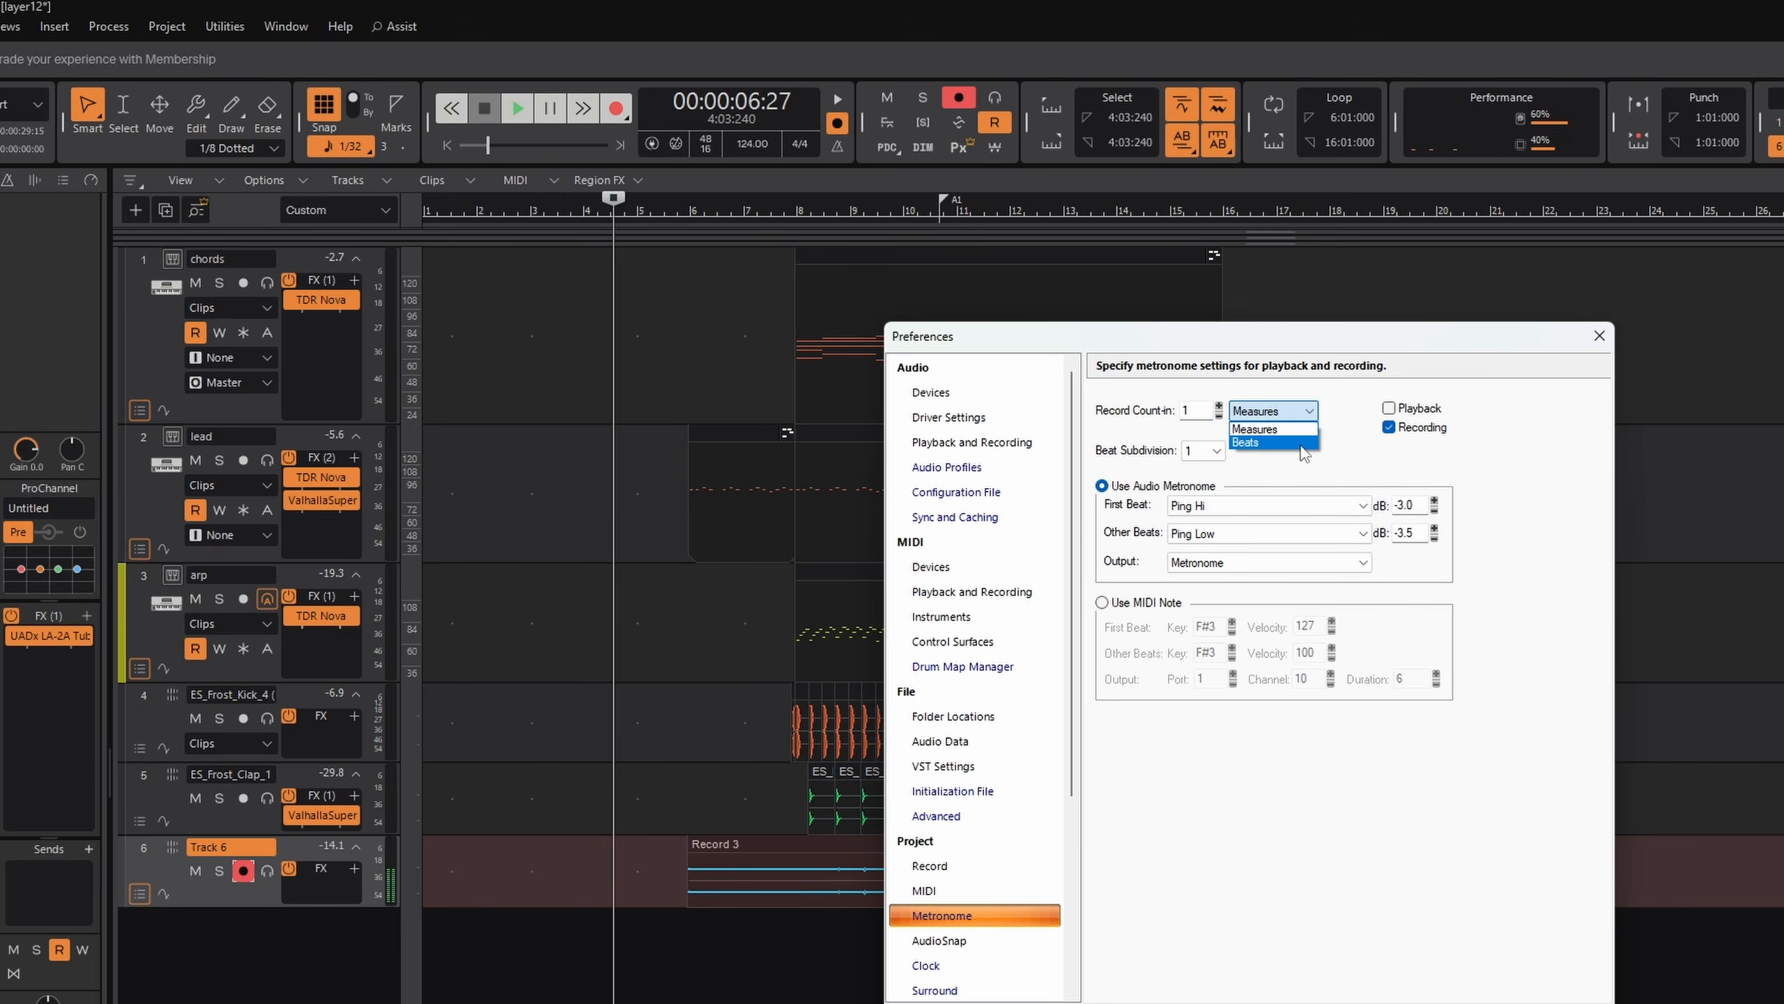
{"action": "left_click", "coordinate": [1302, 430]}
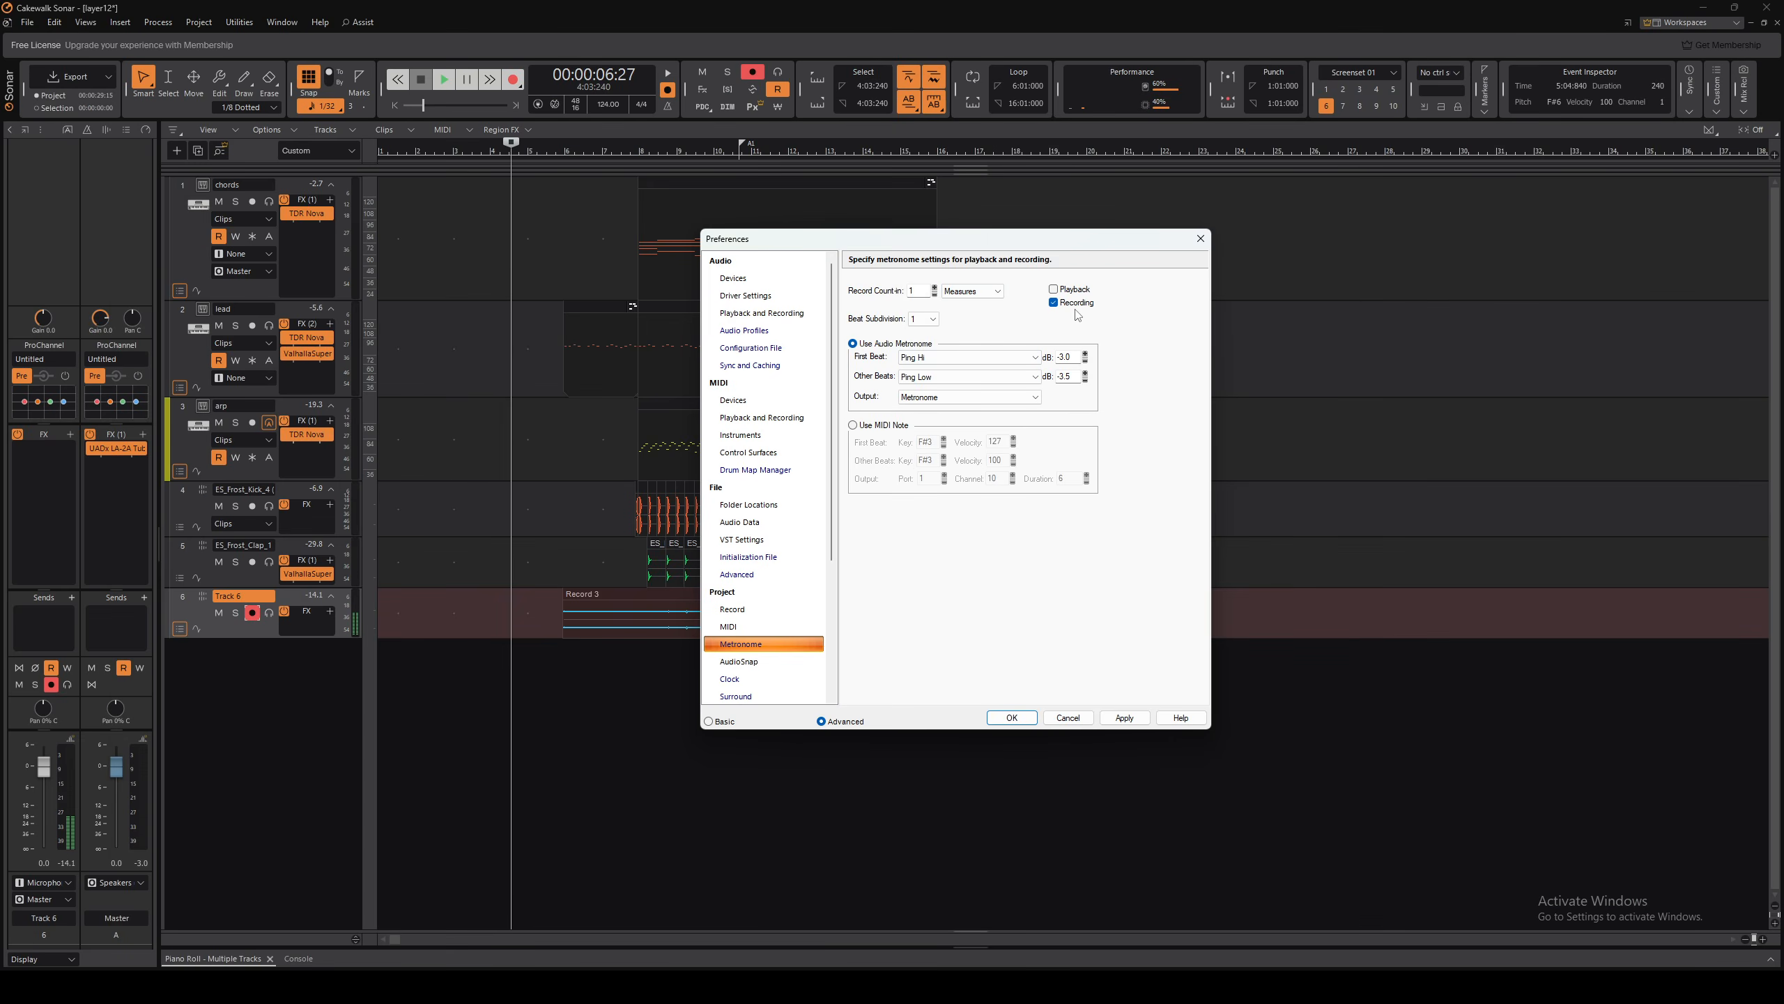
{"action": "left_click", "coordinate": [1125, 717]}
{"action": "left_click", "coordinate": [1009, 717]}
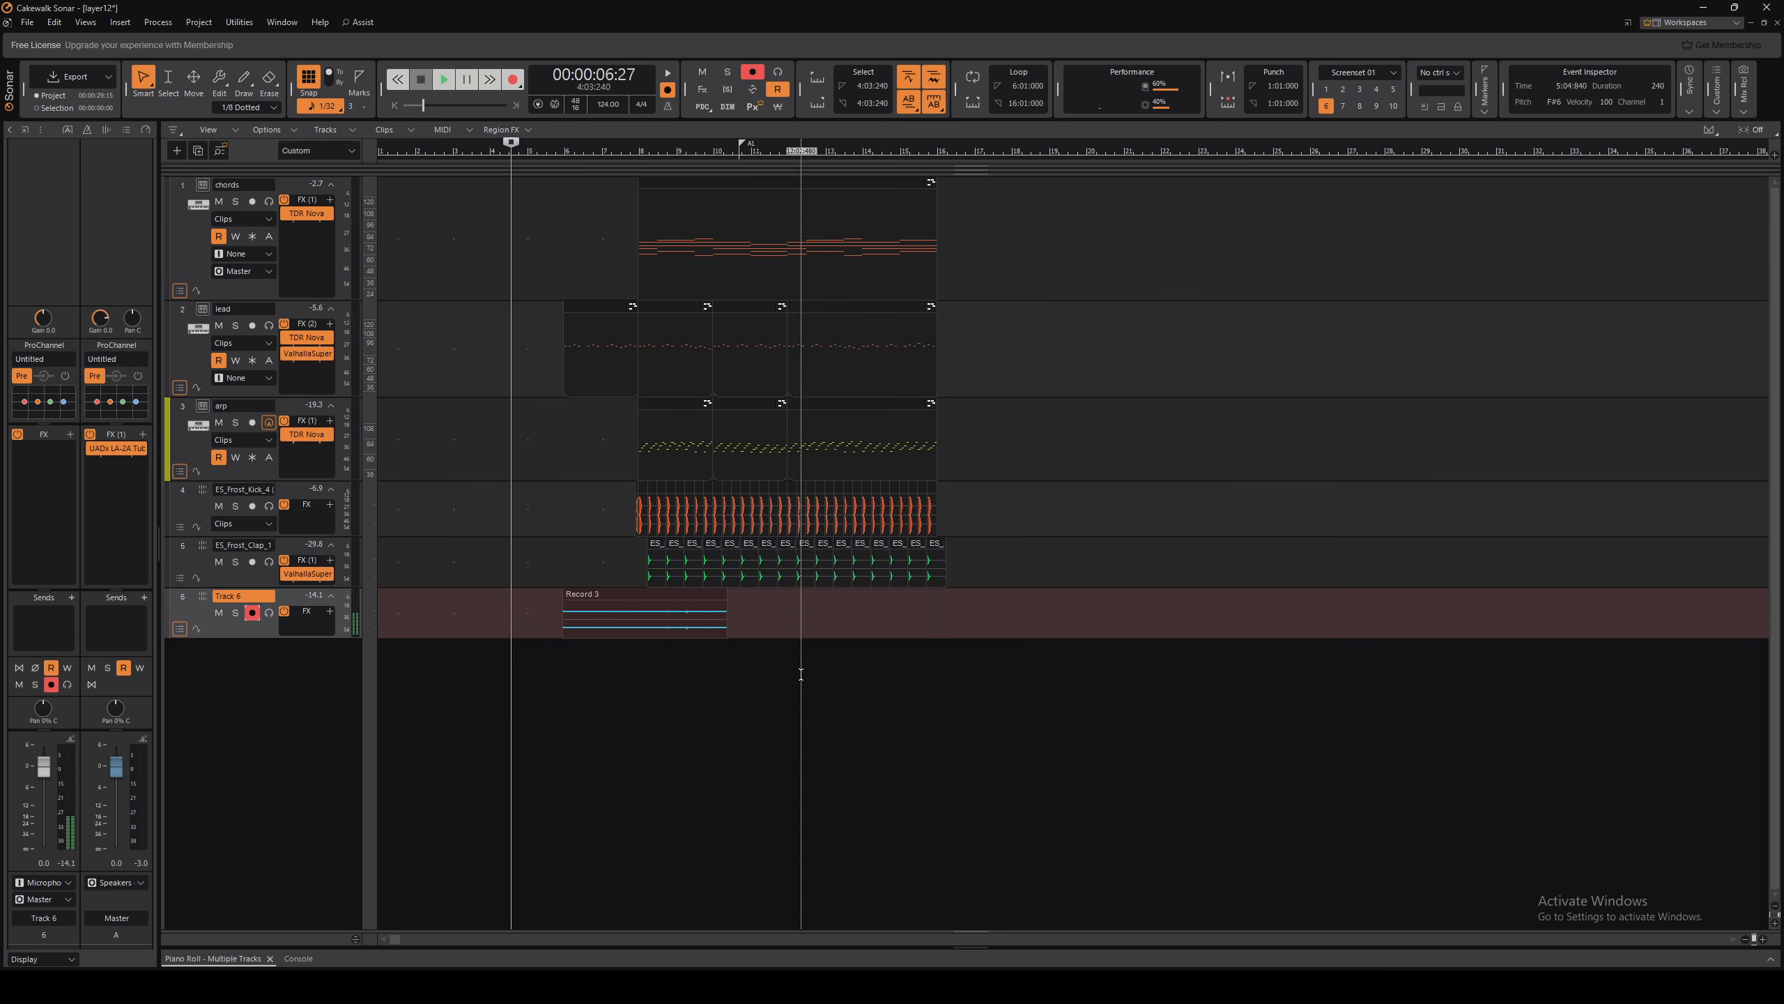
Delete the recorded clip from Track 6 and place the playhead at 5:04:840
{"action": "left_click", "coordinate": [610, 608]}
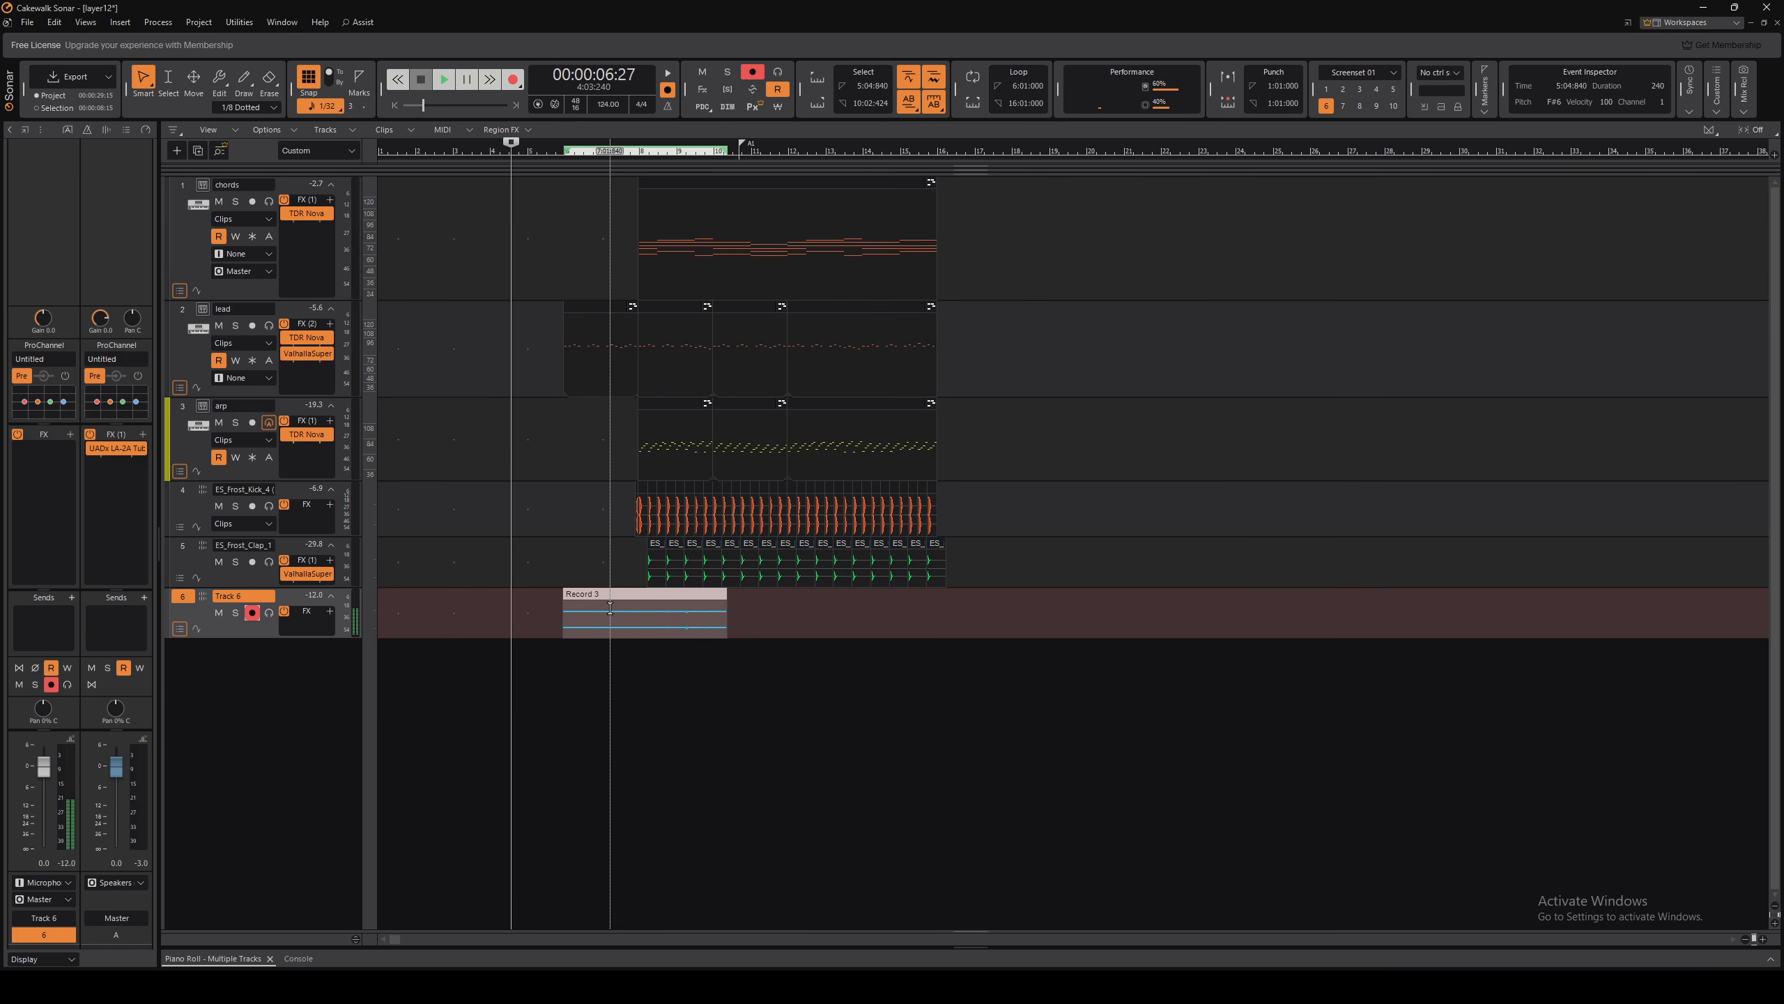
{"action": "key", "text": "Delete"}
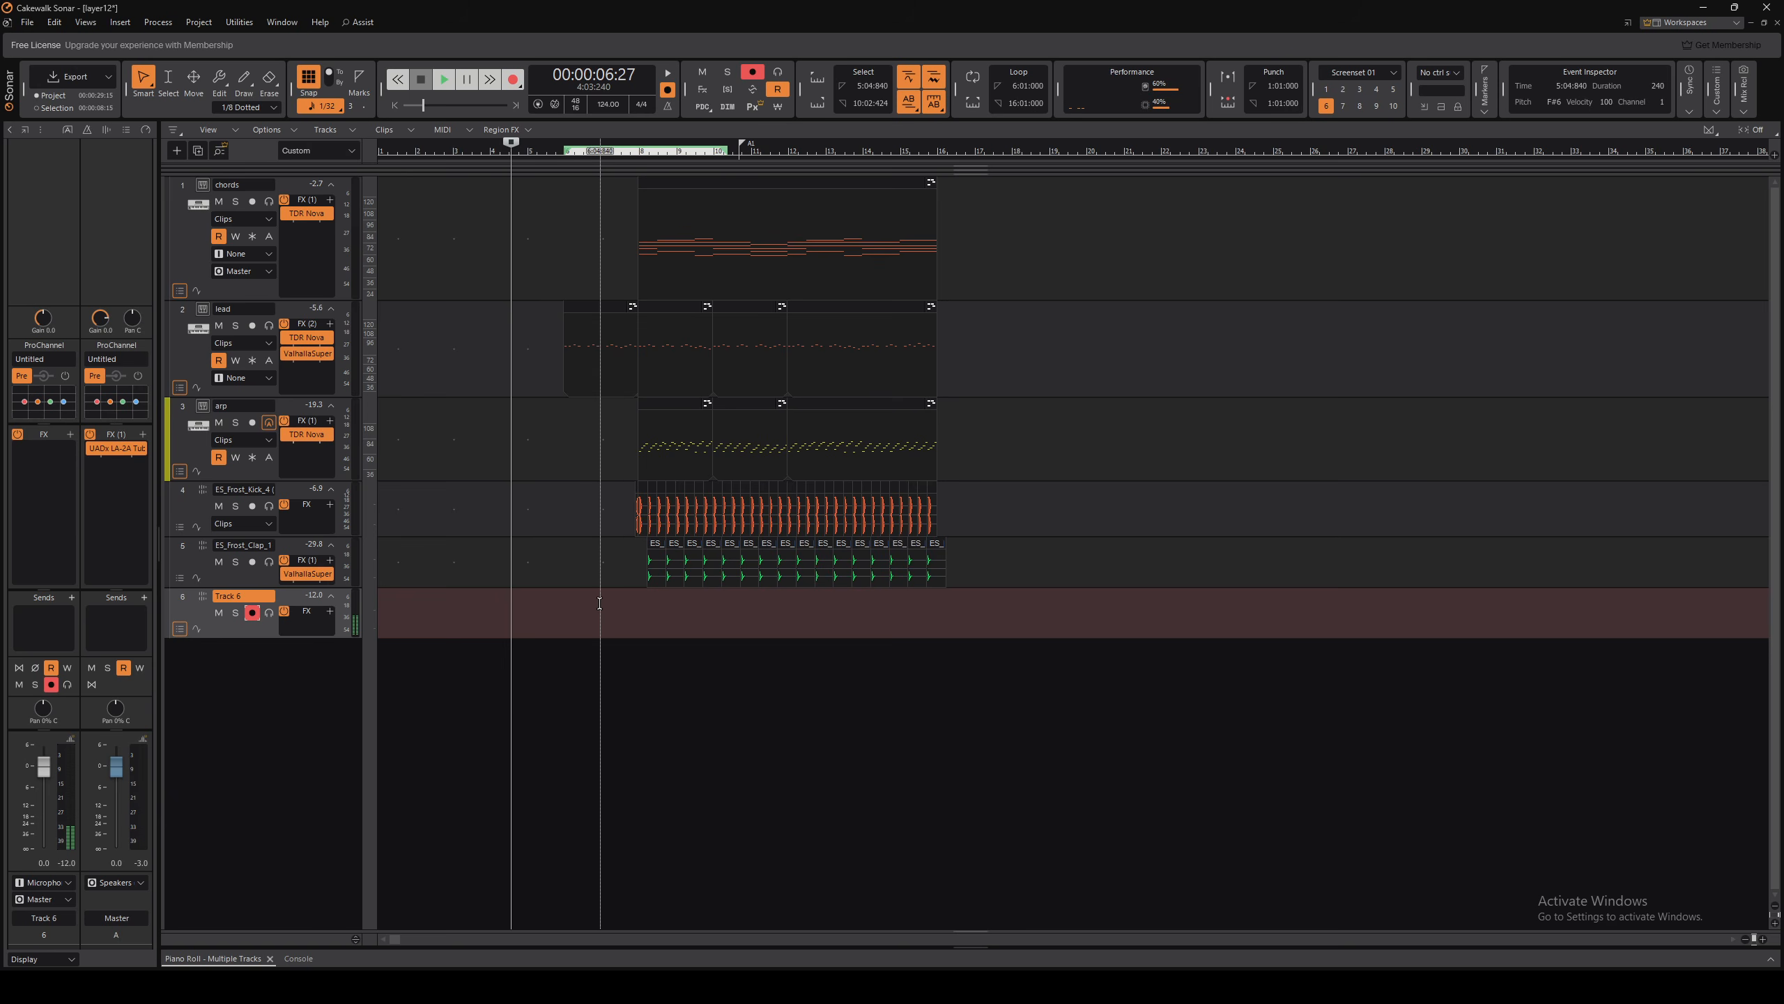
{"action": "left_click", "coordinate": [562, 610]}
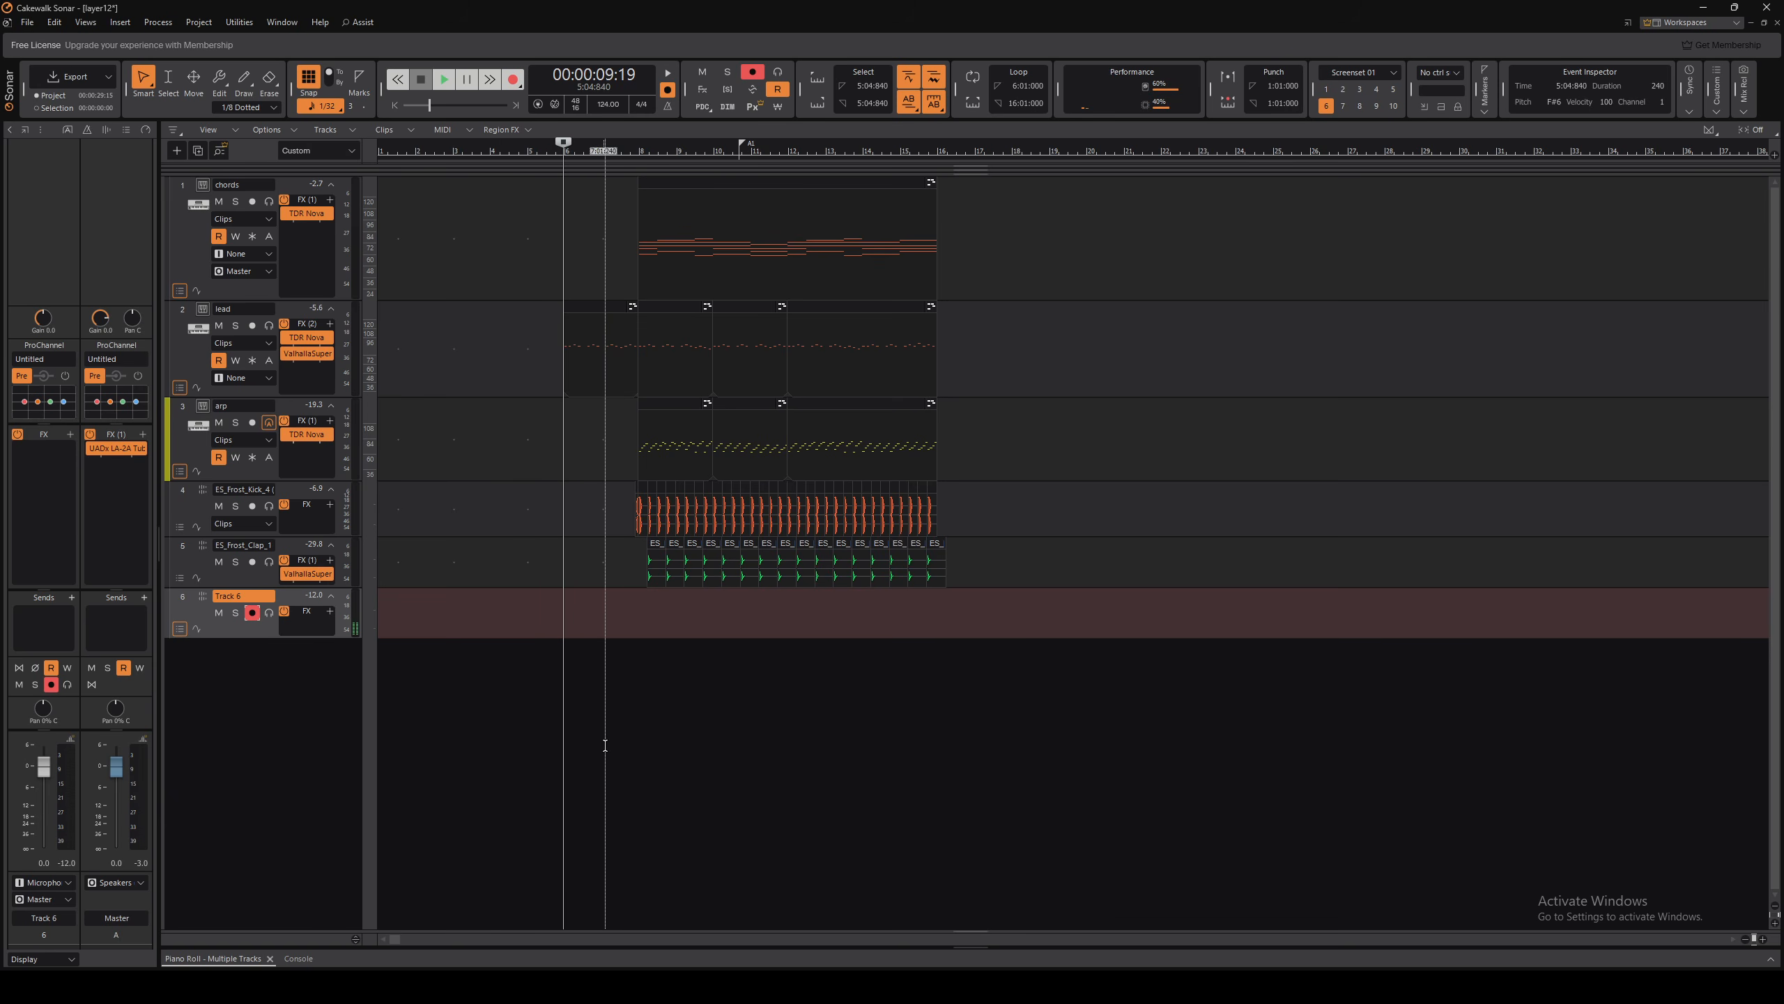
Place the playhead at 6:01:000 and record a new audio take on Track 6 with the count-in
{"action": "key", "text": "ctrl+Right"}
{"action": "left_click", "coordinate": [803, 789]}
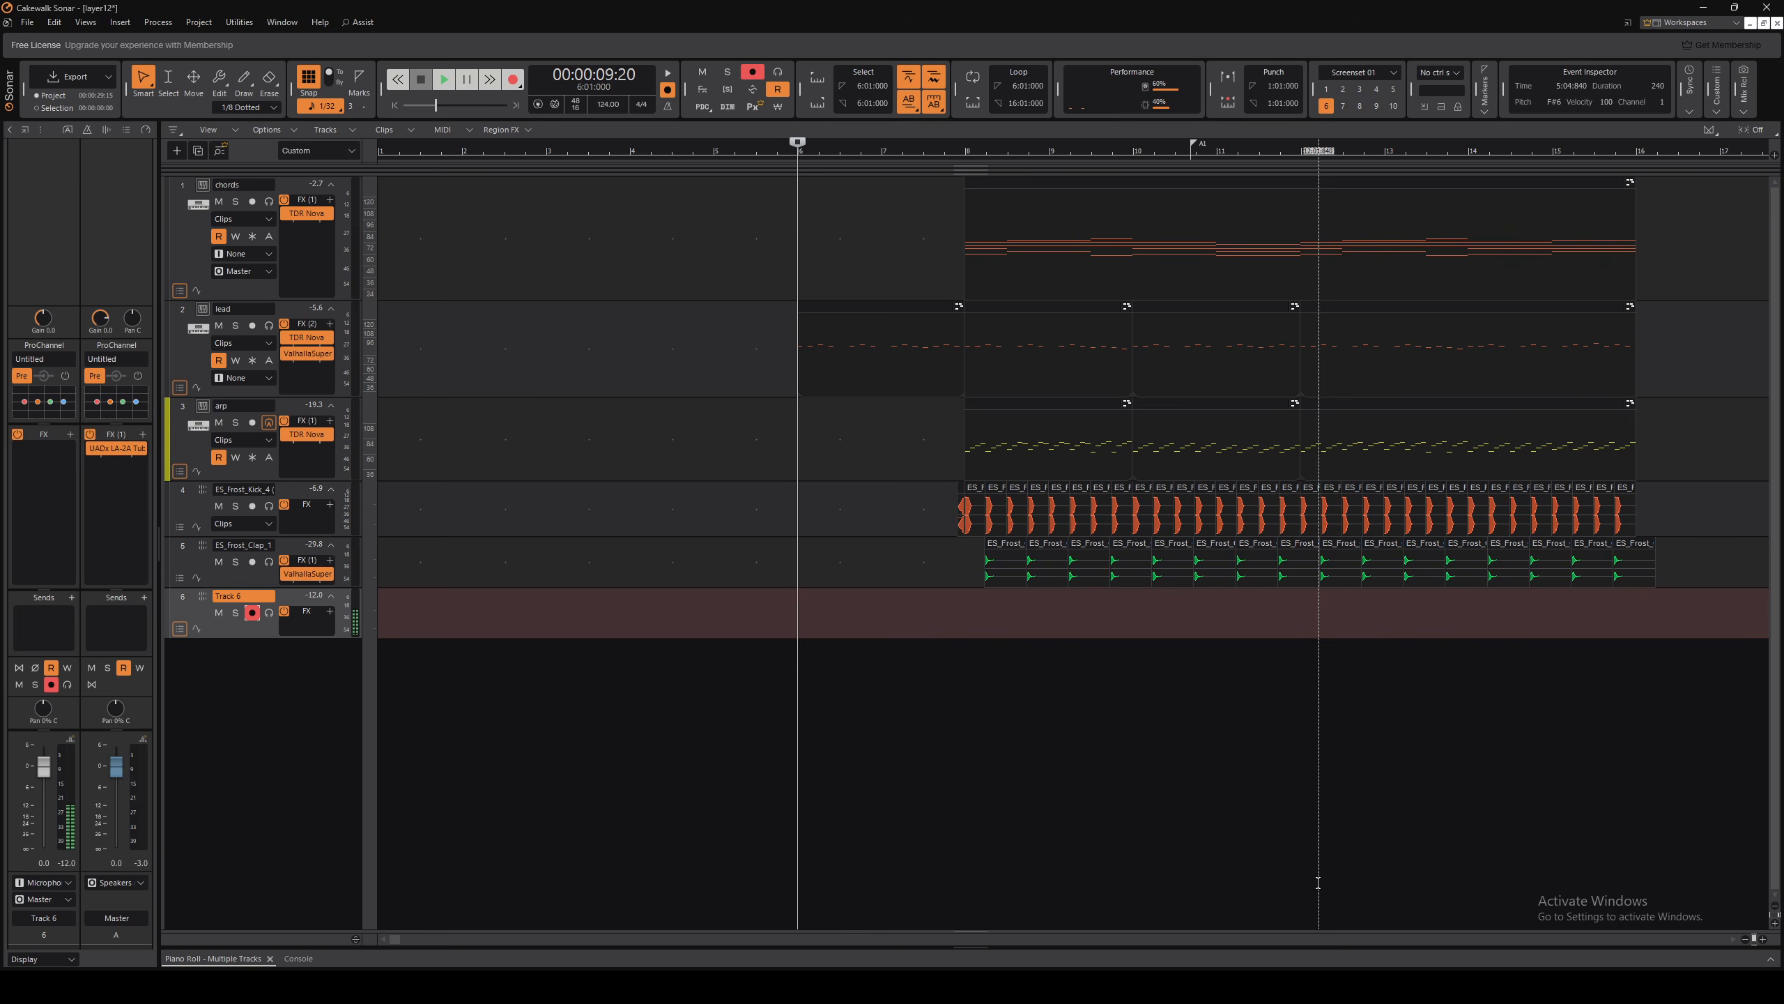
{"action": "key", "text": "r"}
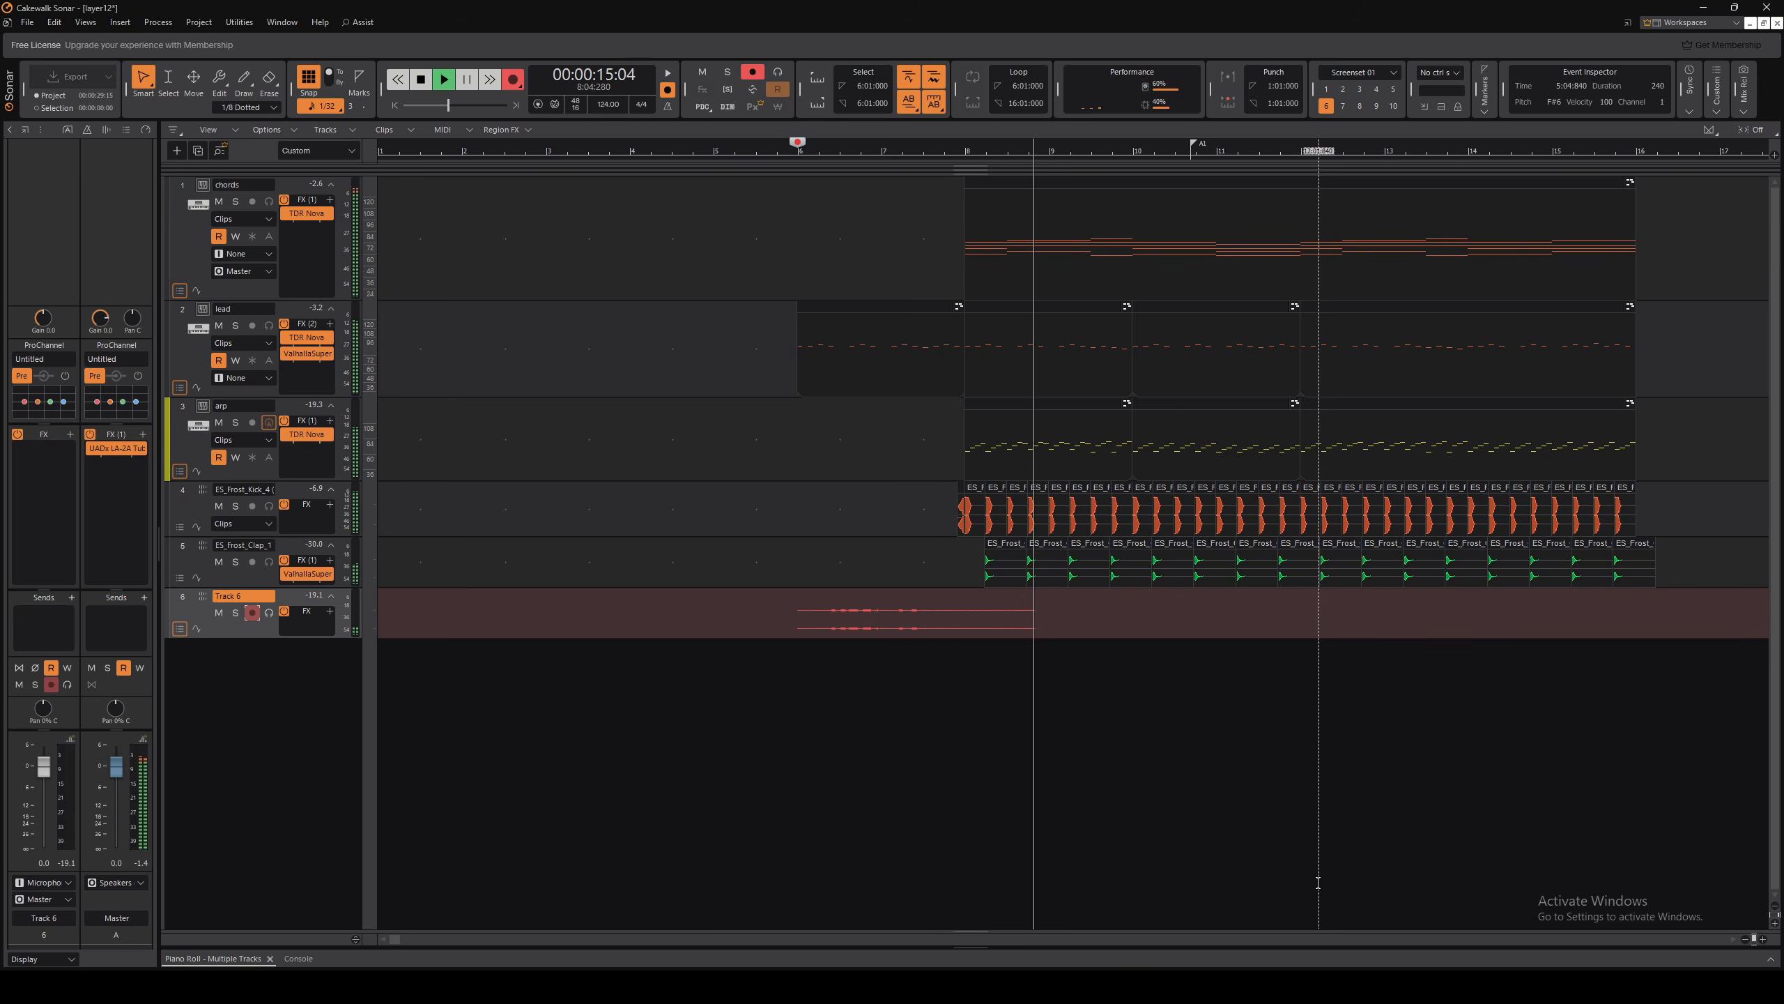
{"action": "key", "text": "space"}
Undo the latest recording on Track 6 and turn off the track's record arming
{"action": "key", "text": "ctrl+z"}
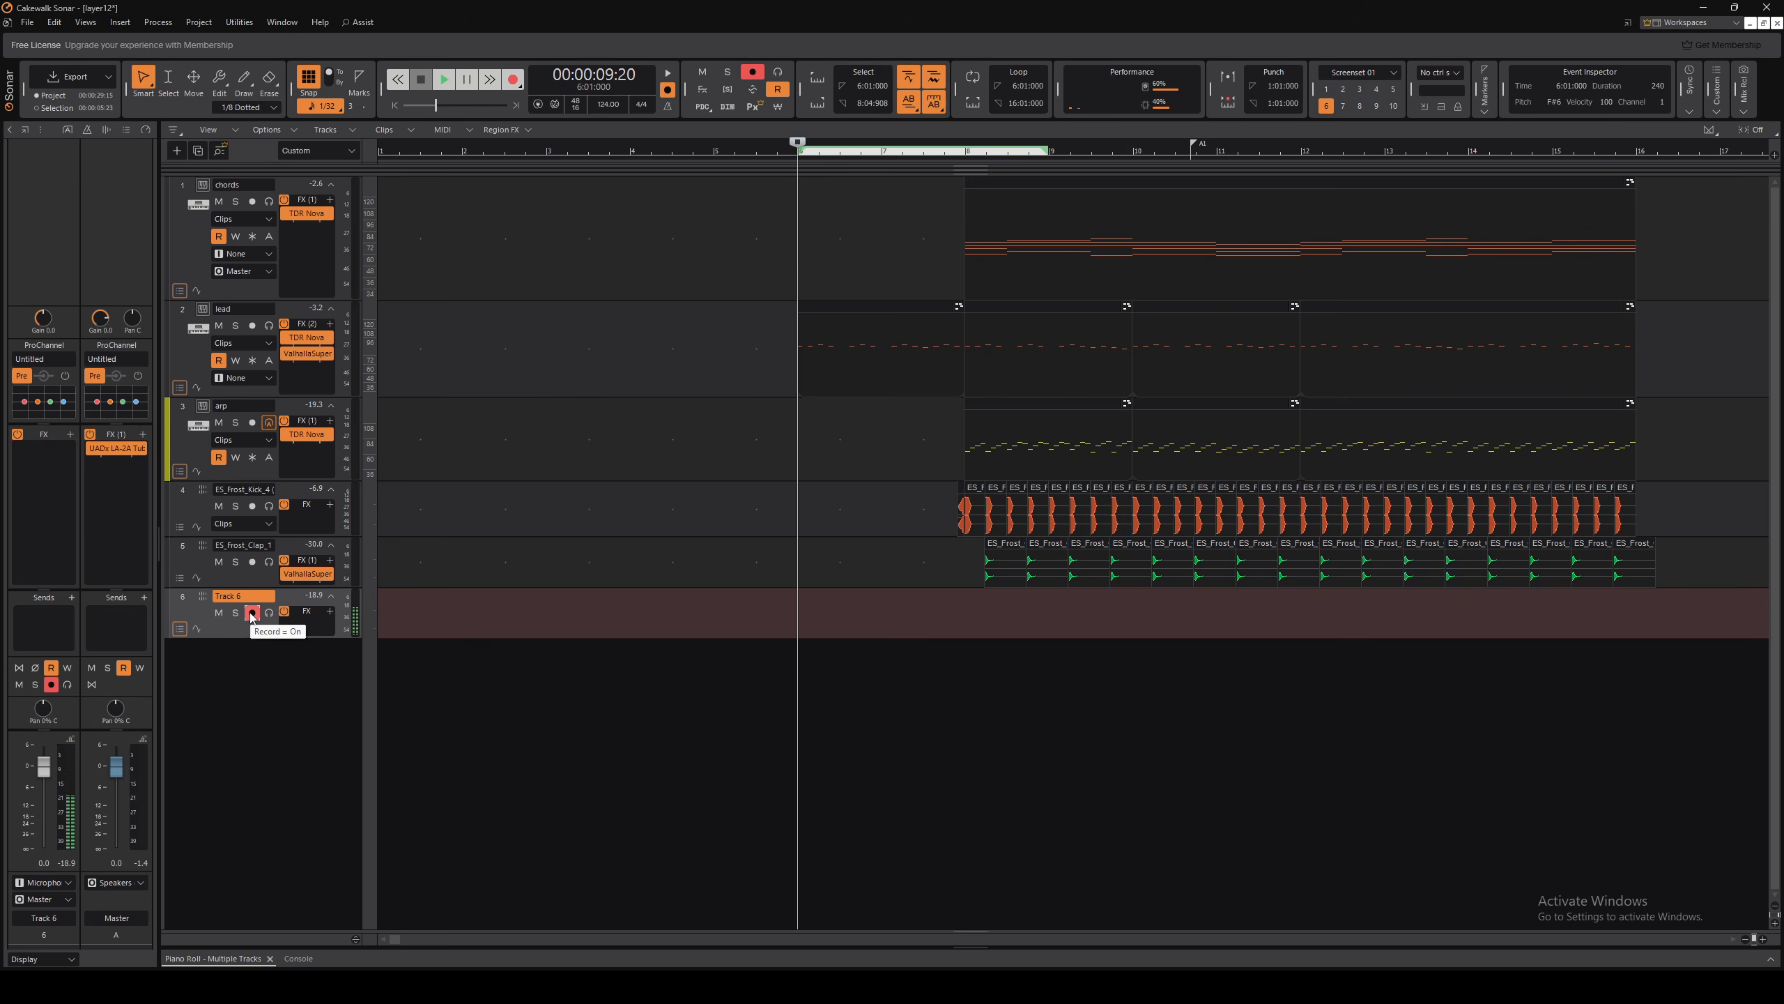
{"action": "left_click", "coordinate": [252, 611]}
{"action": "scroll", "coordinate": [1054, 534], "scroll_direction": "down", "scroll_amount": 2}
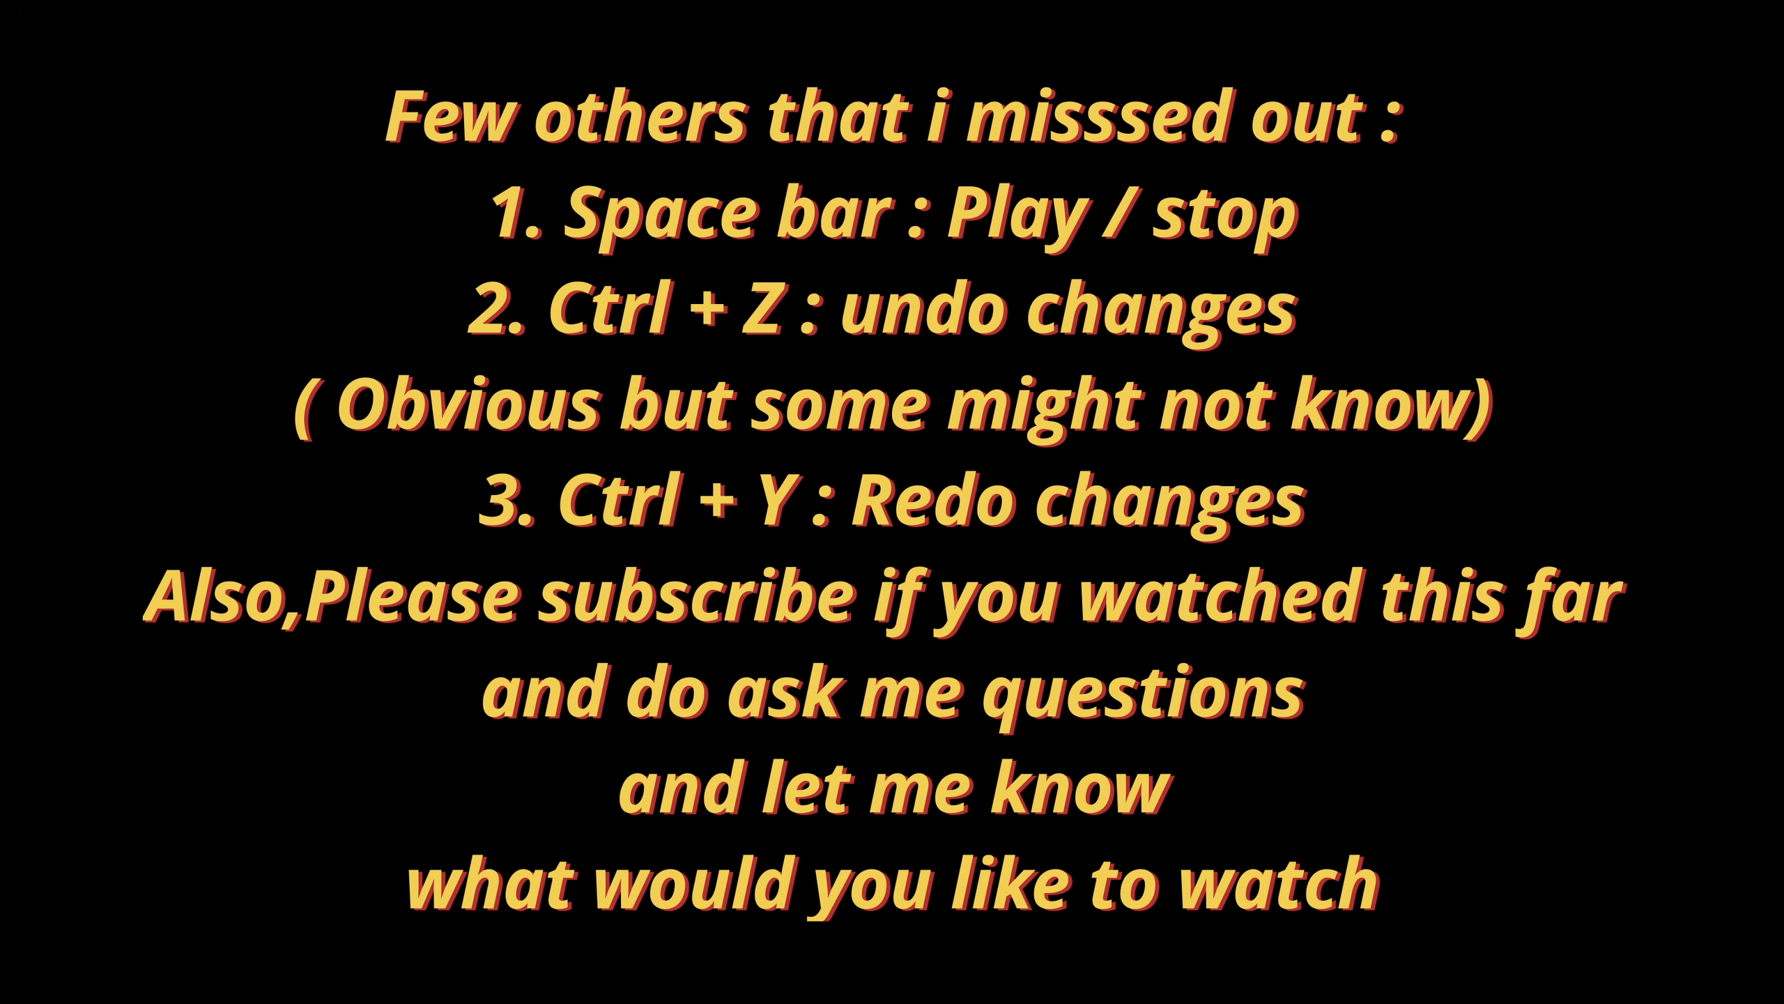